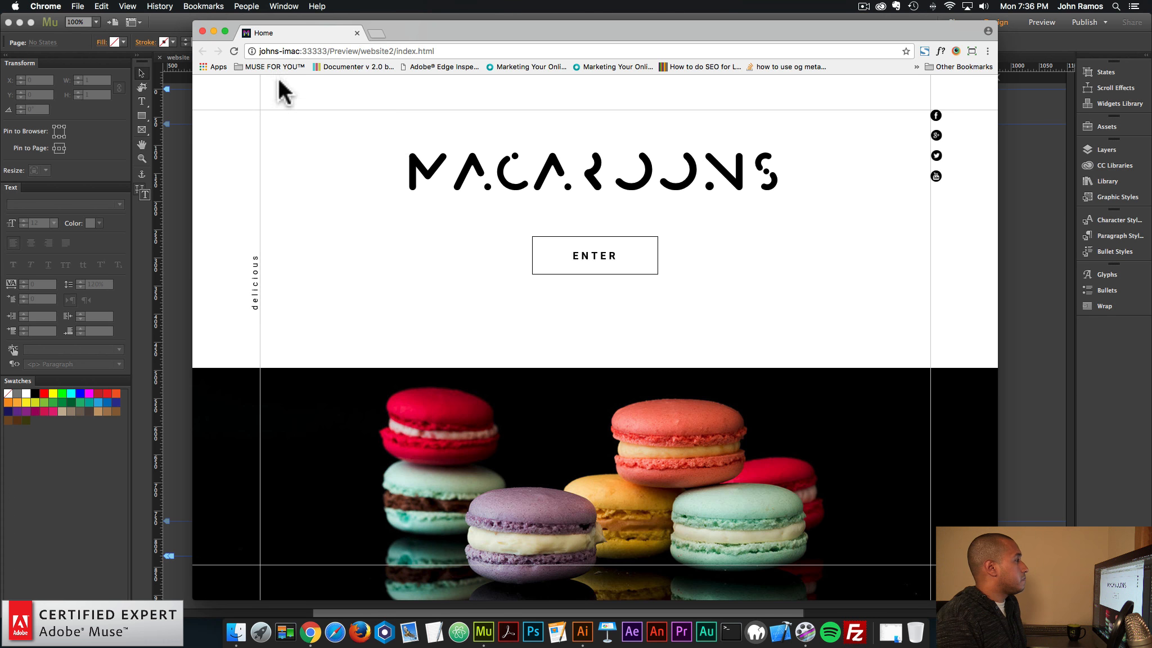
# Step: Reload the Macaroons page preview and resize the browser window to check how its lines and content respond
pyautogui.click(234, 51)
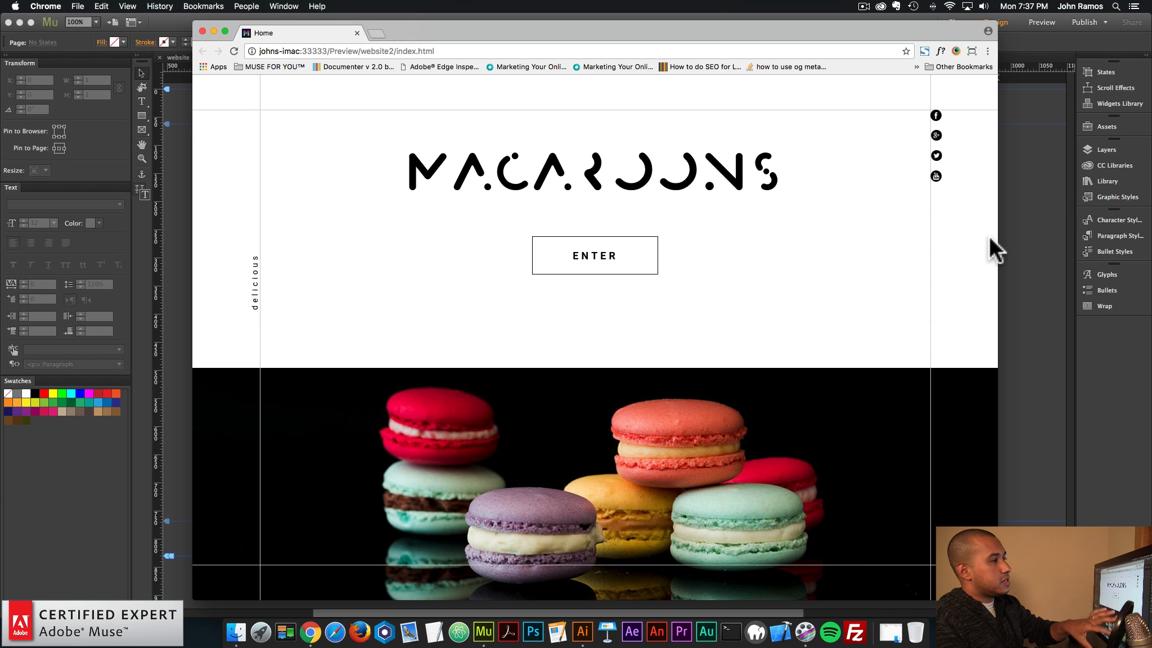
pyautogui.moveTo(1000, 236); pyautogui.dragTo(996, 322)
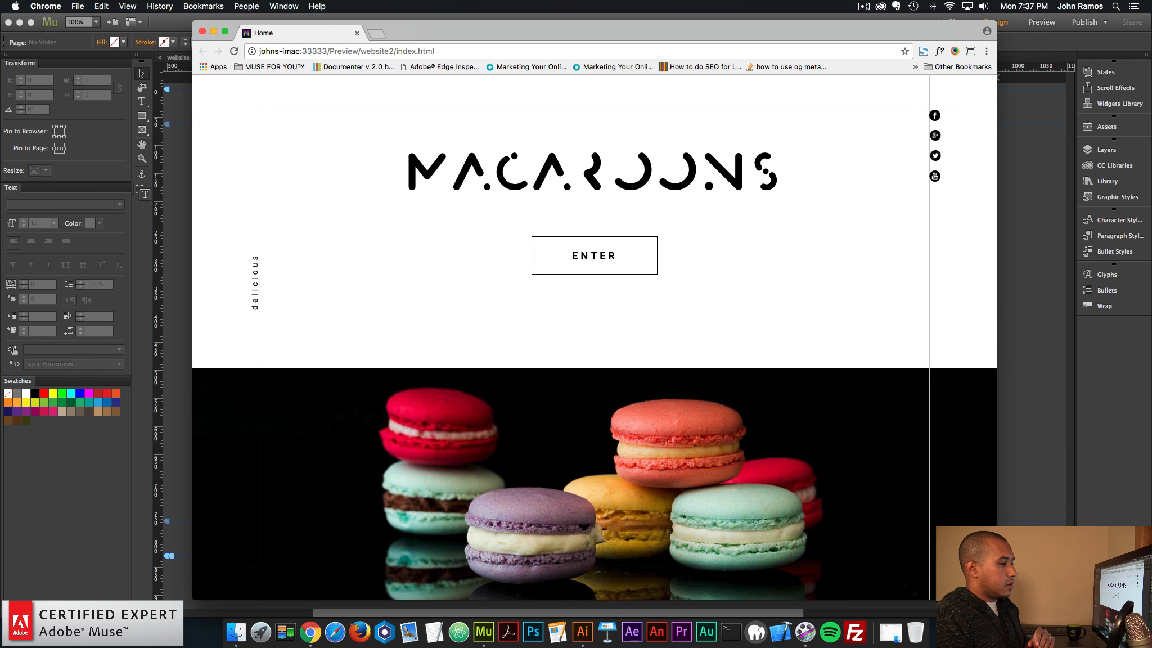
pyautogui.moveTo(997, 599); pyautogui.dragTo(1037, 575)
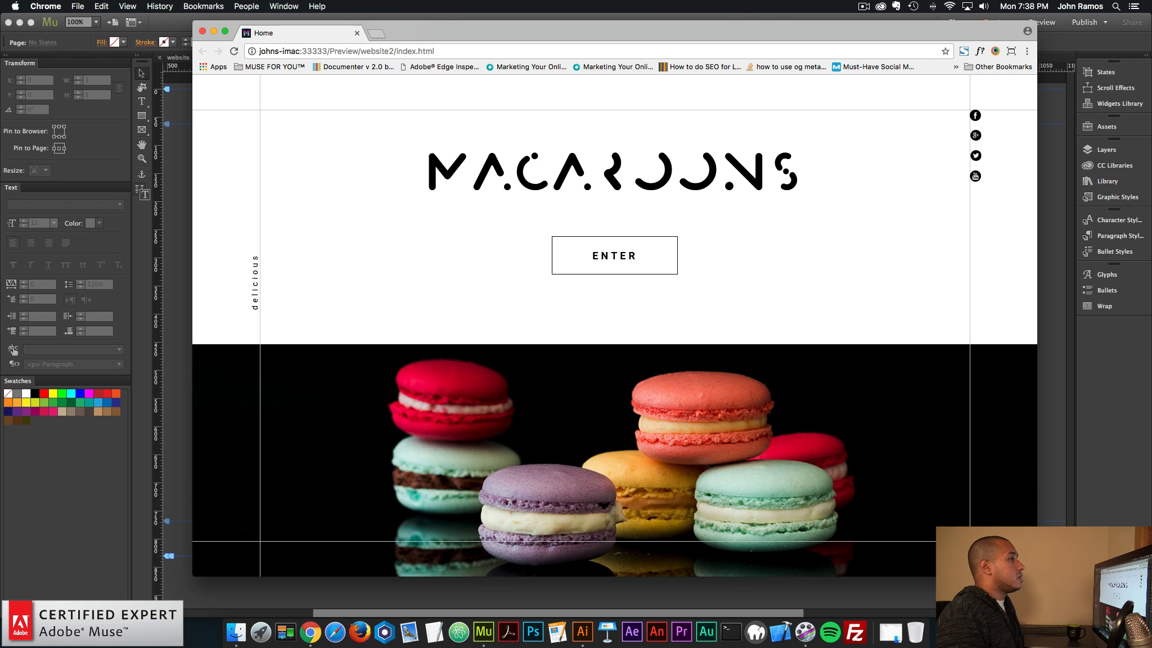
# Step: Switch to Adobe Muse and create a new Fluid Width site with a max page width of 960 and 1 column
pyautogui.click(1062, 194)
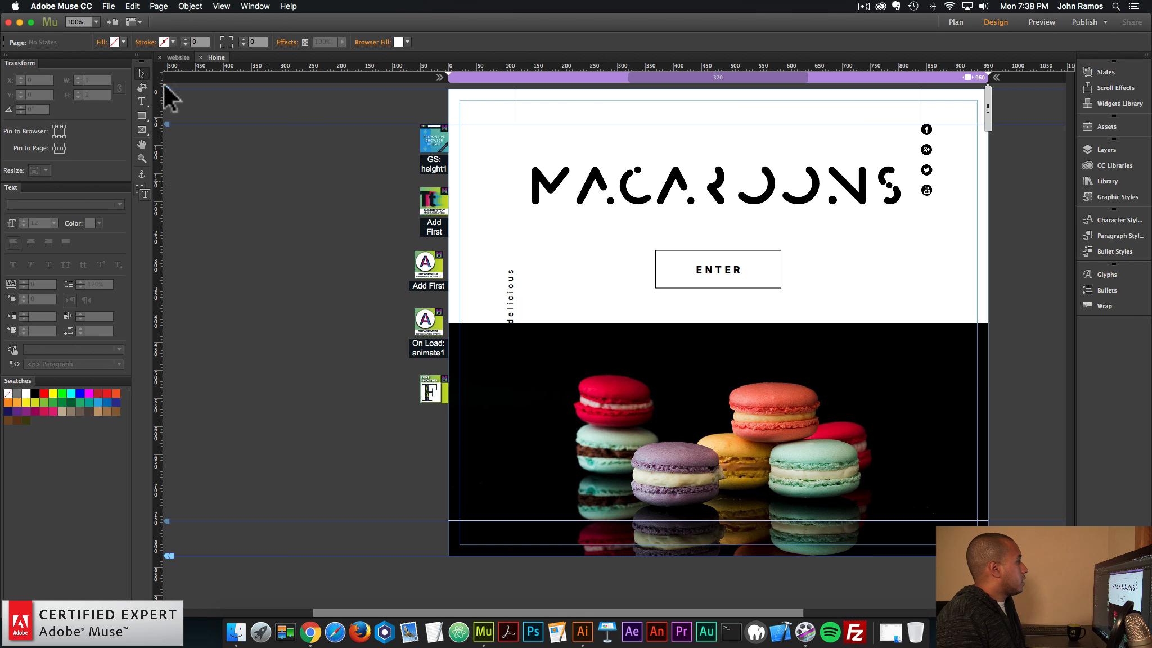
pyautogui.click(109, 6)
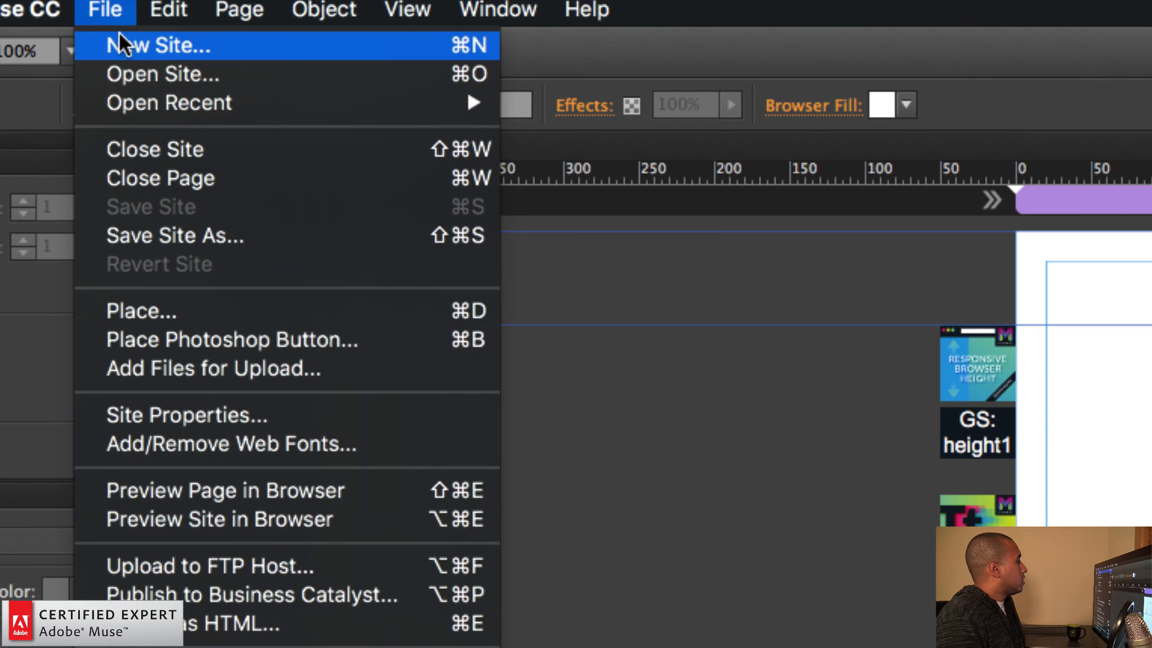
pyautogui.click(121, 40)
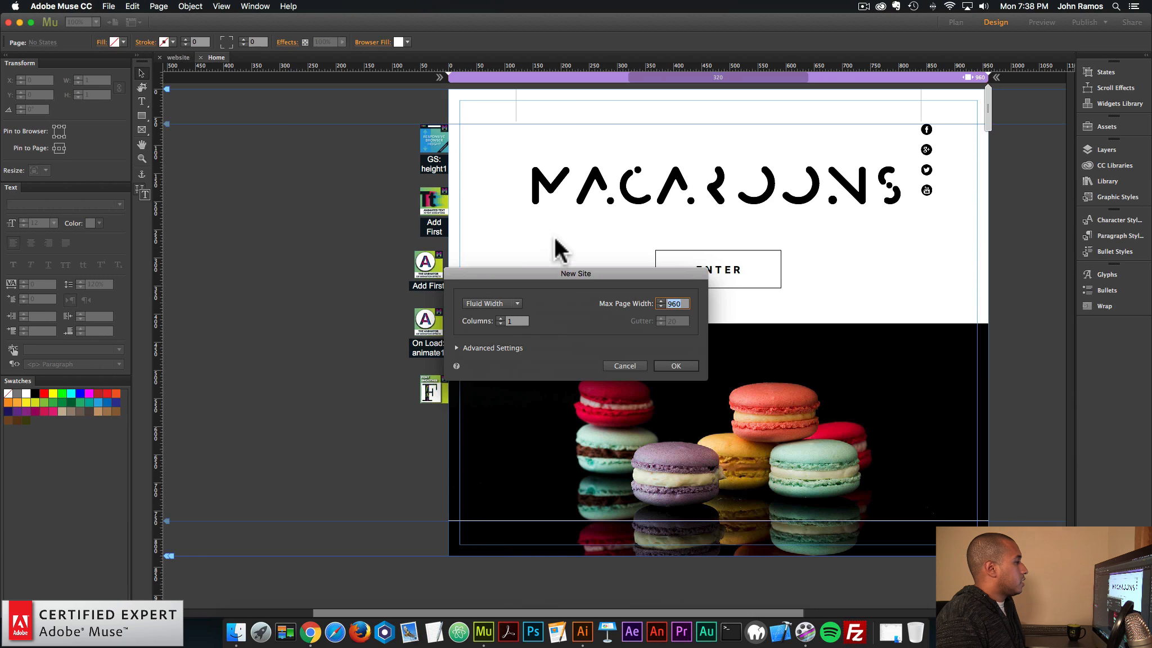
pyautogui.click(683, 364)
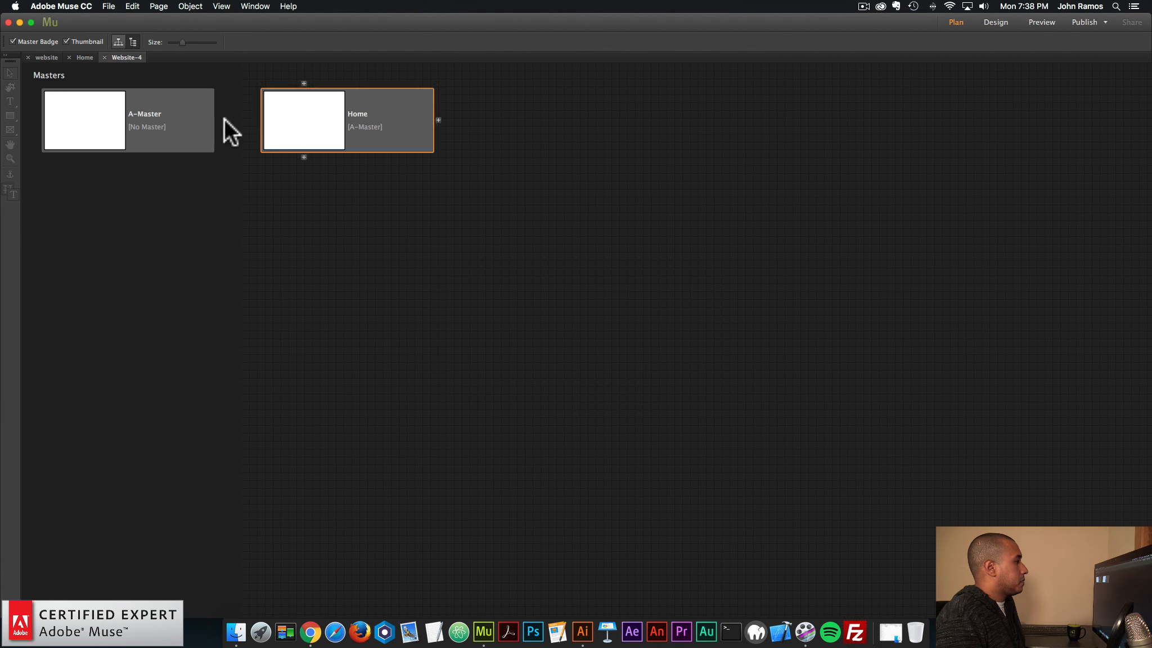
# Step: Glance at the finished Home page for reference and open the new Website-4 site's blank Home page for design
pyautogui.click(85, 58)
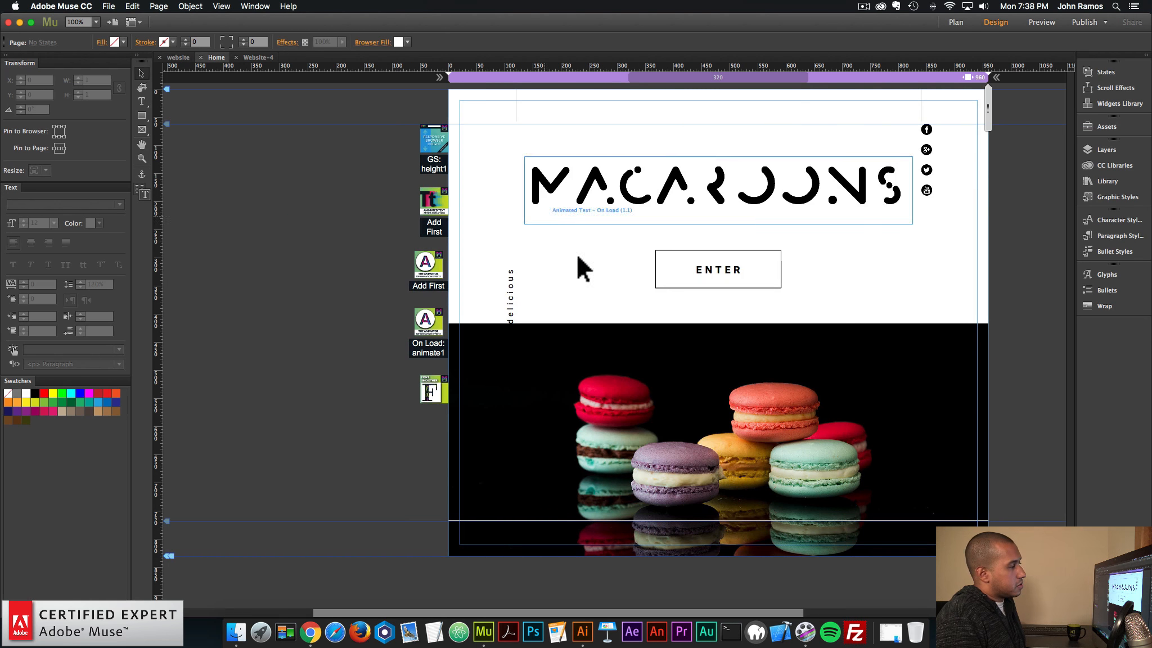
pyautogui.click(260, 57)
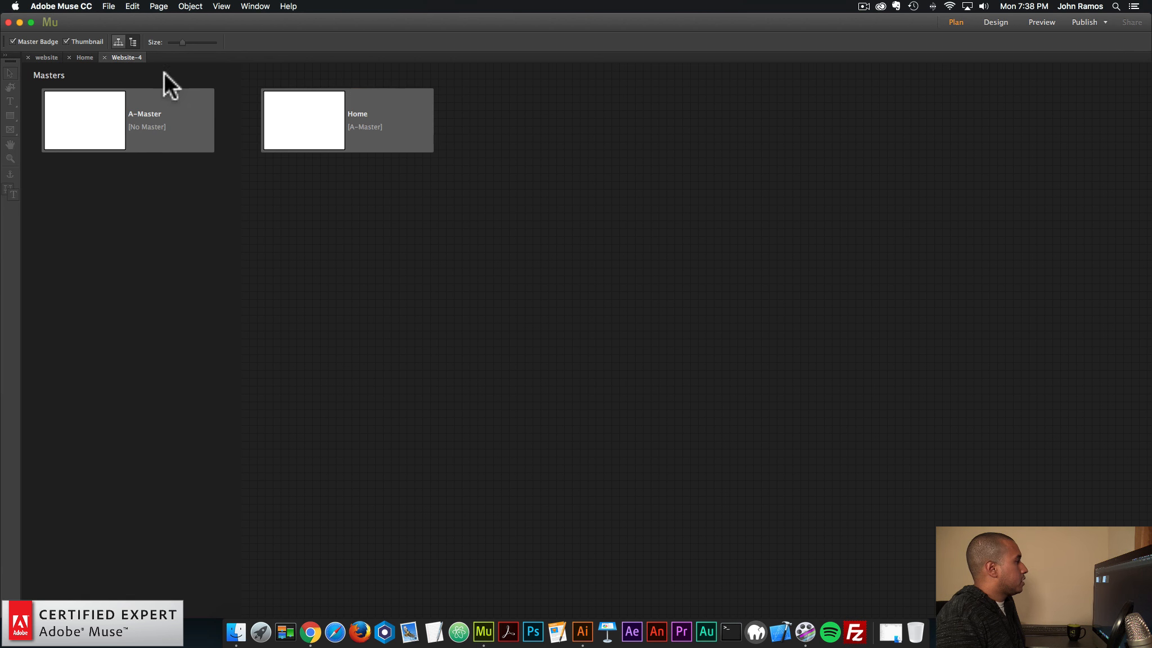
pyautogui.doubleClick(327, 117)
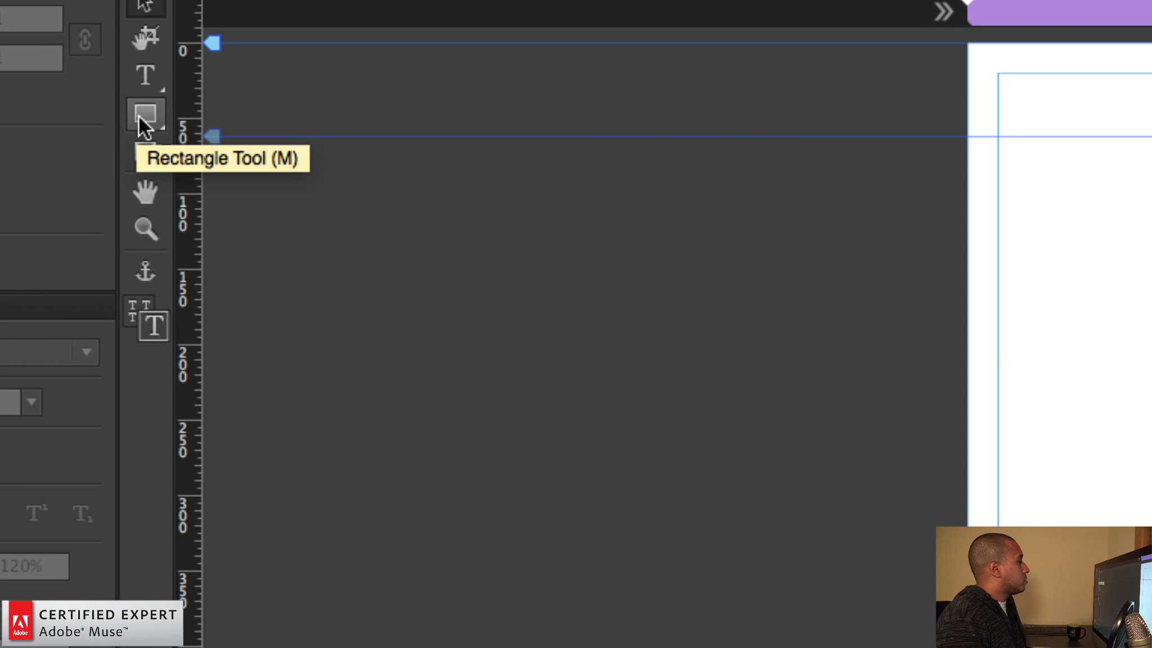
# Step: Draw a rectangle about 183 by 23 px near the page's upper edge and make it stretch to the full browser width
pyautogui.click(140, 116)
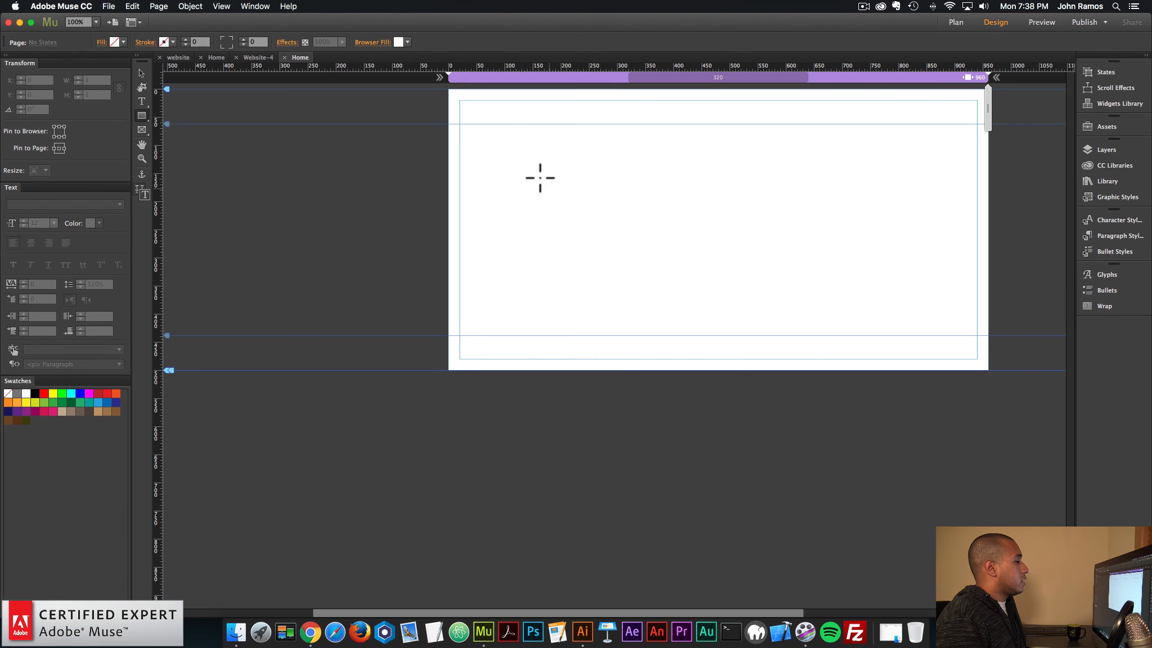
pyautogui.moveTo(518, 138); pyautogui.dragTo(621, 152)
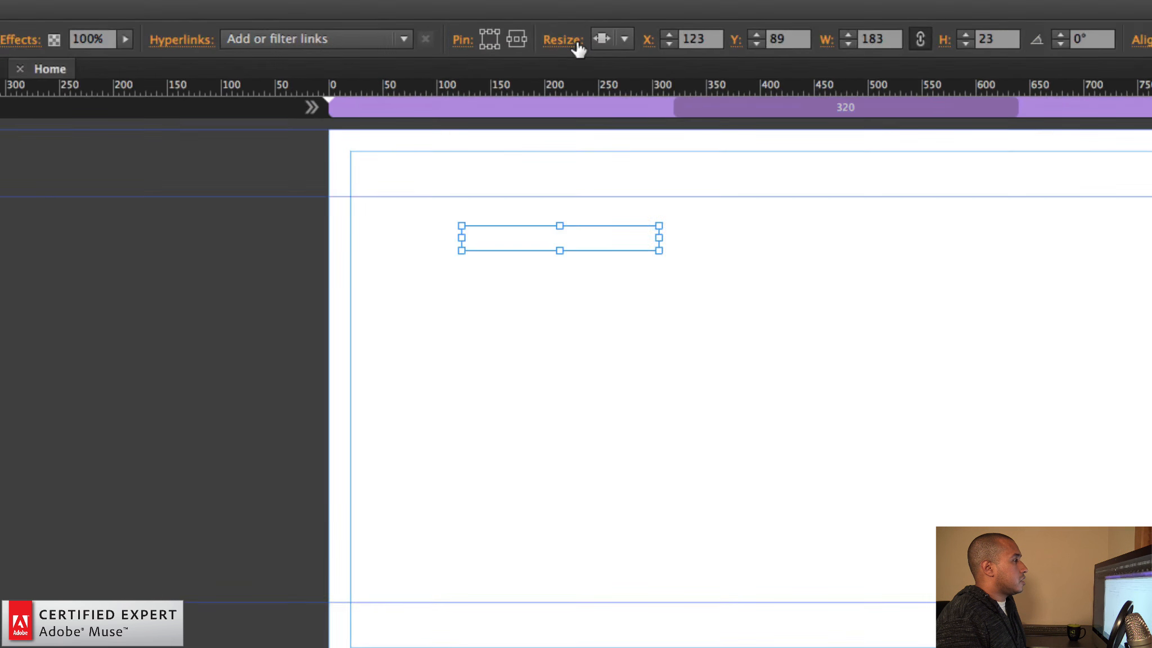
pyautogui.click(640, 41)
pyautogui.click(642, 172)
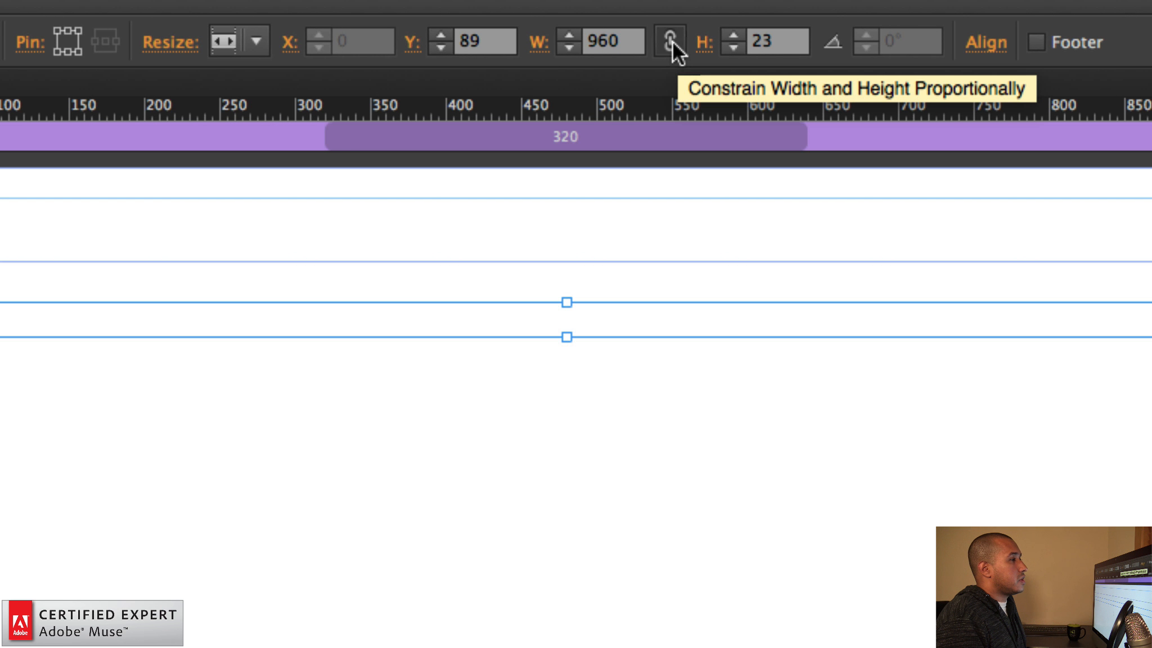
# Step: Unlink the full-width rectangle's proportions and set its height to 1 px
pyautogui.click(674, 39)
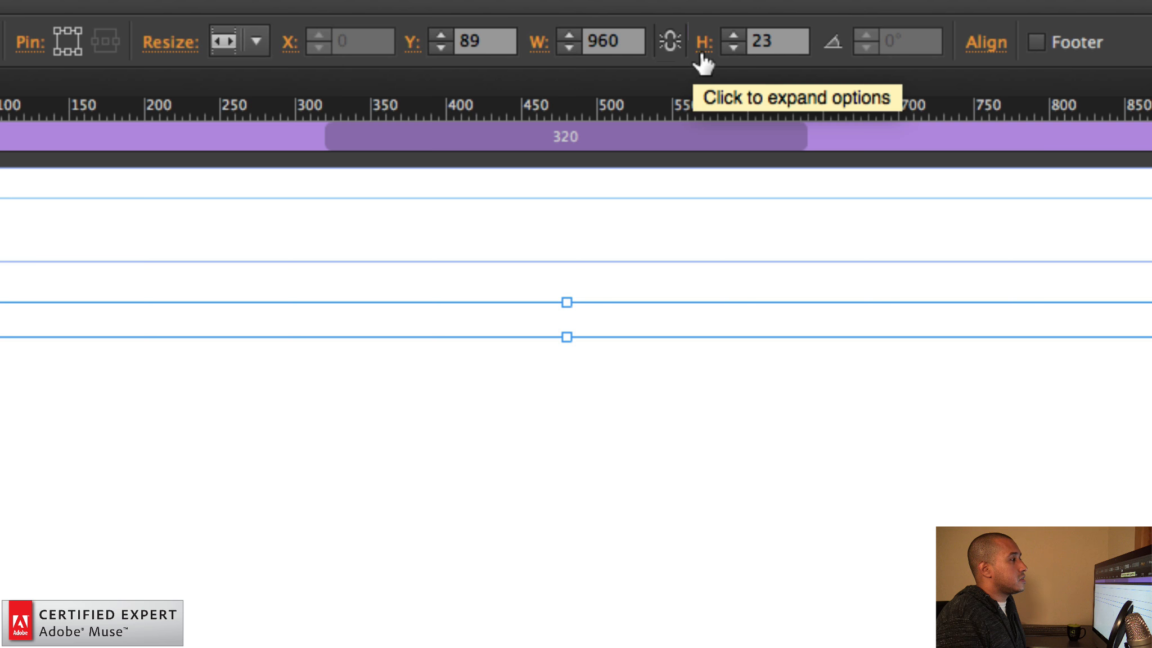
pyautogui.click(766, 43)
pyautogui.doubleClick(776, 42)
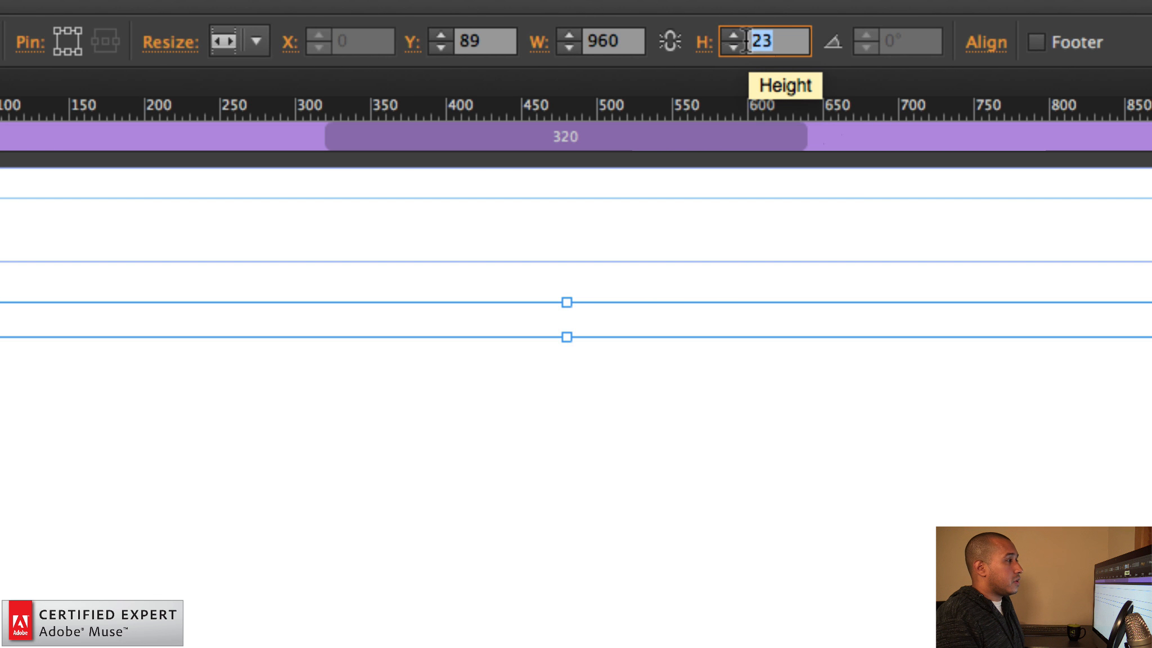
pyautogui.write('1')
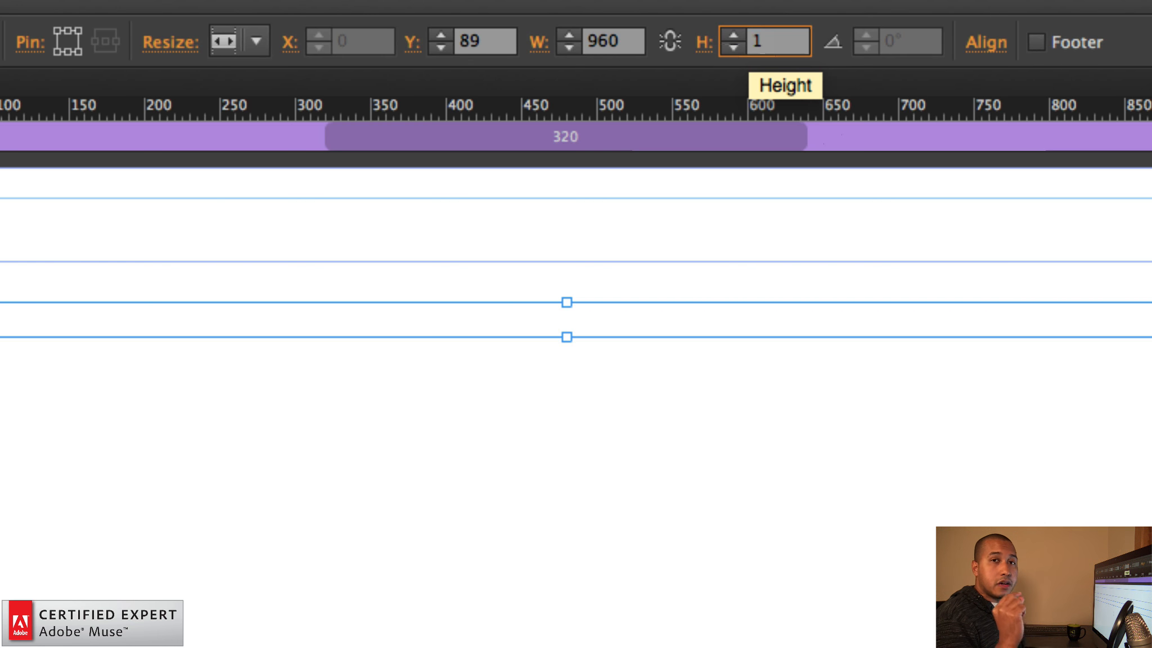
pyautogui.press('Return')
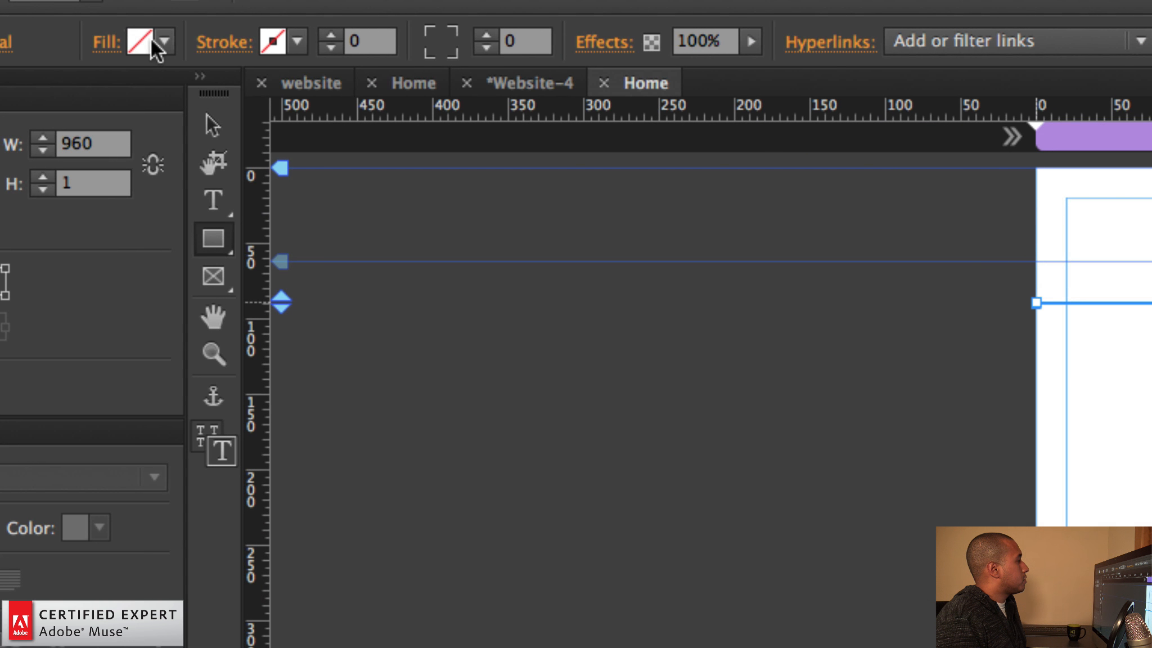
# Step: Fill the 1 px rectangle with black and deselect it
pyautogui.click(118, 42)
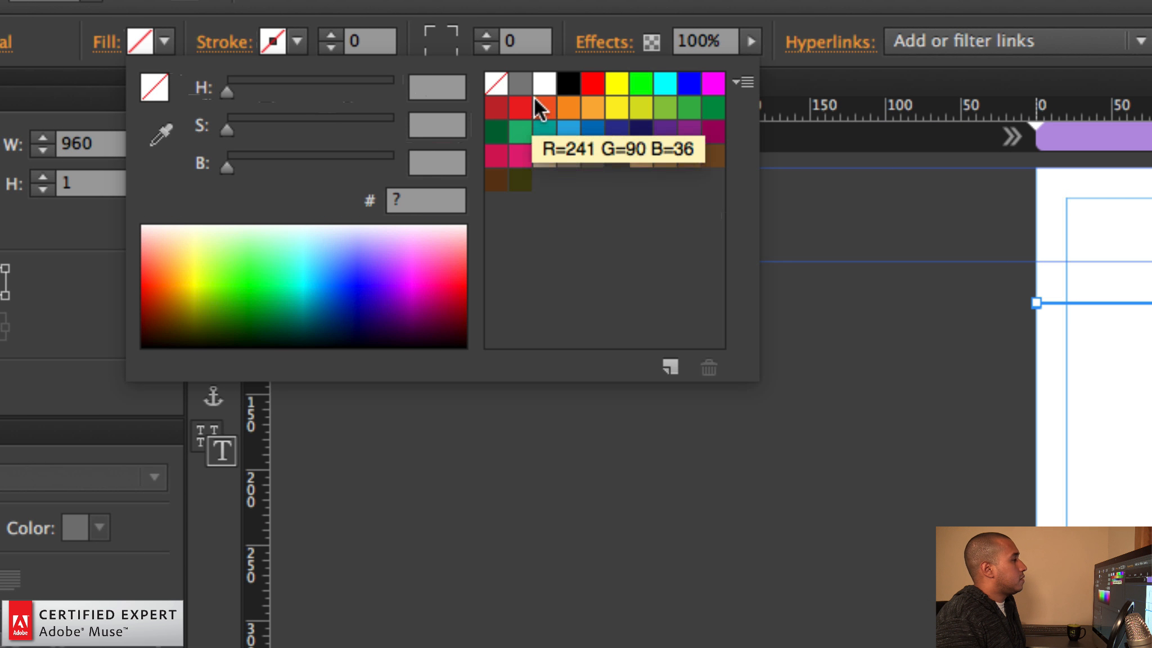
pyautogui.click(568, 83)
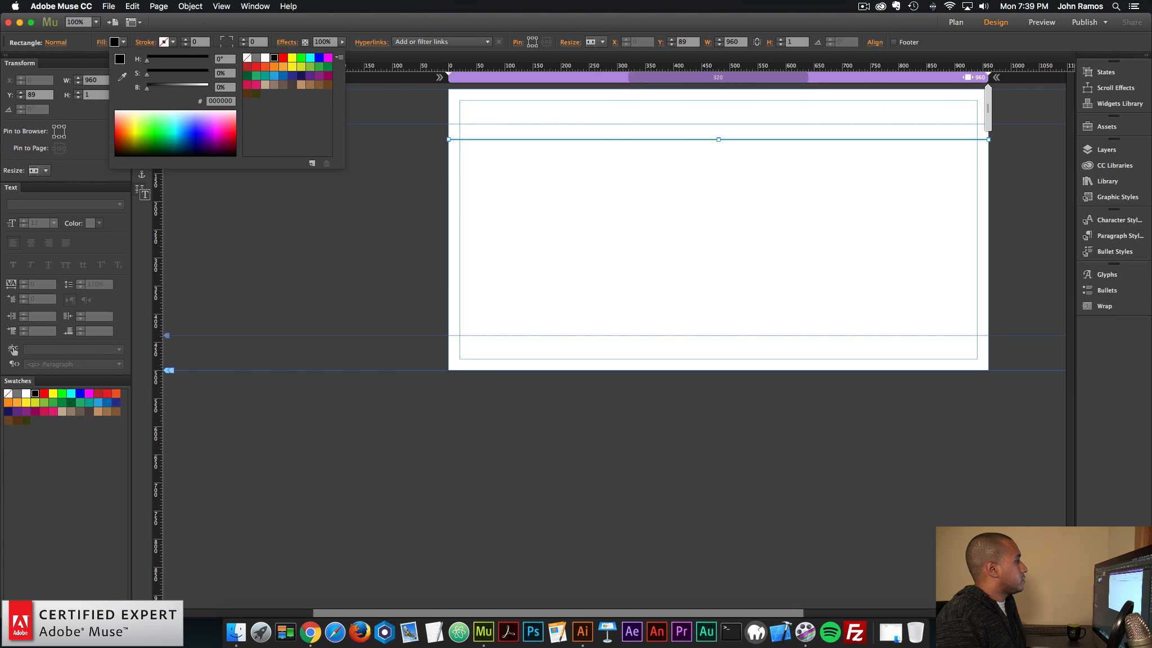
pyautogui.press('Escape')
pyautogui.click(142, 73)
pyautogui.click(394, 163)
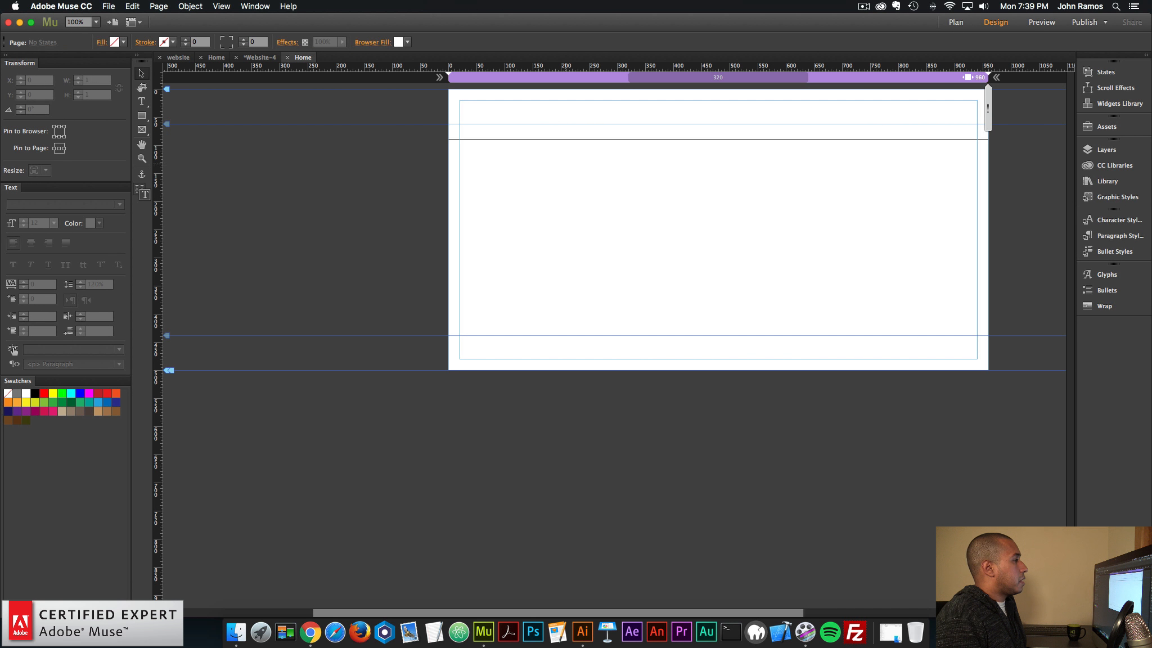
# Step: Nudge the black line upward to Y 76, toward the header guide
pyautogui.click(561, 139)
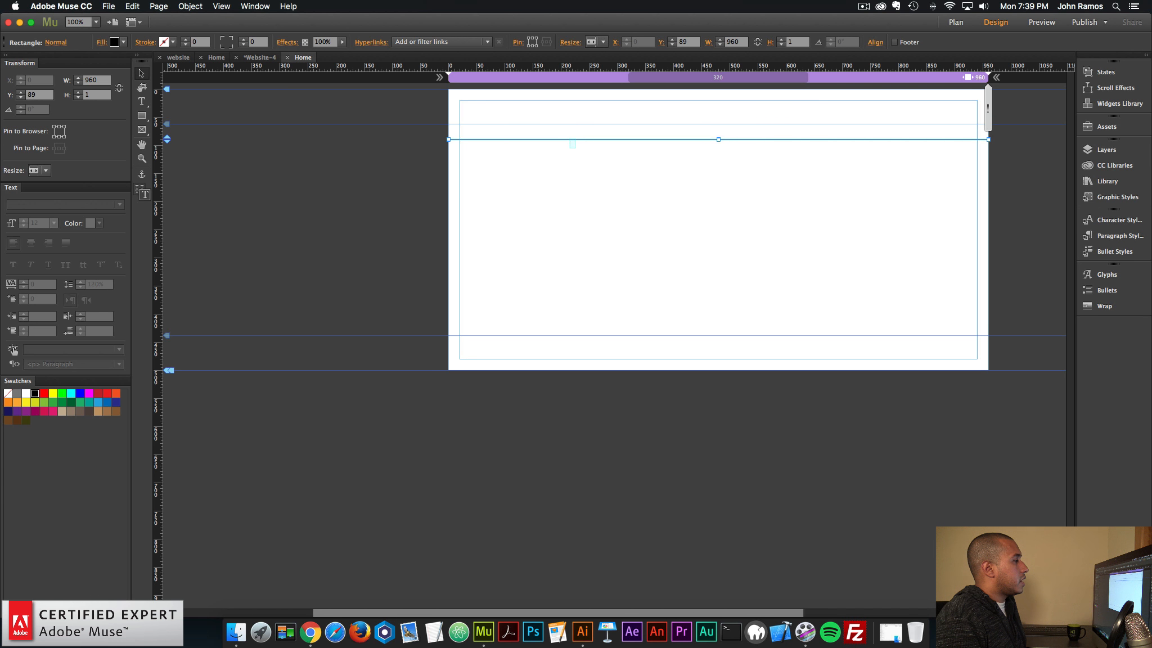
pyautogui.press('super+equal')
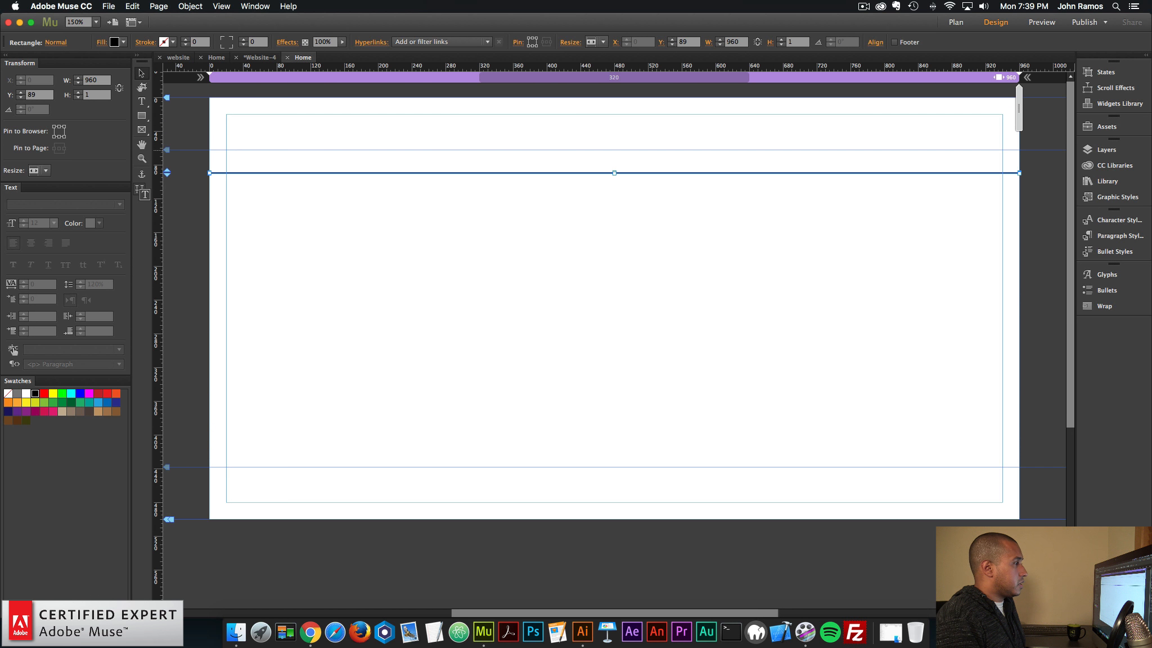
pyautogui.click(597, 164)
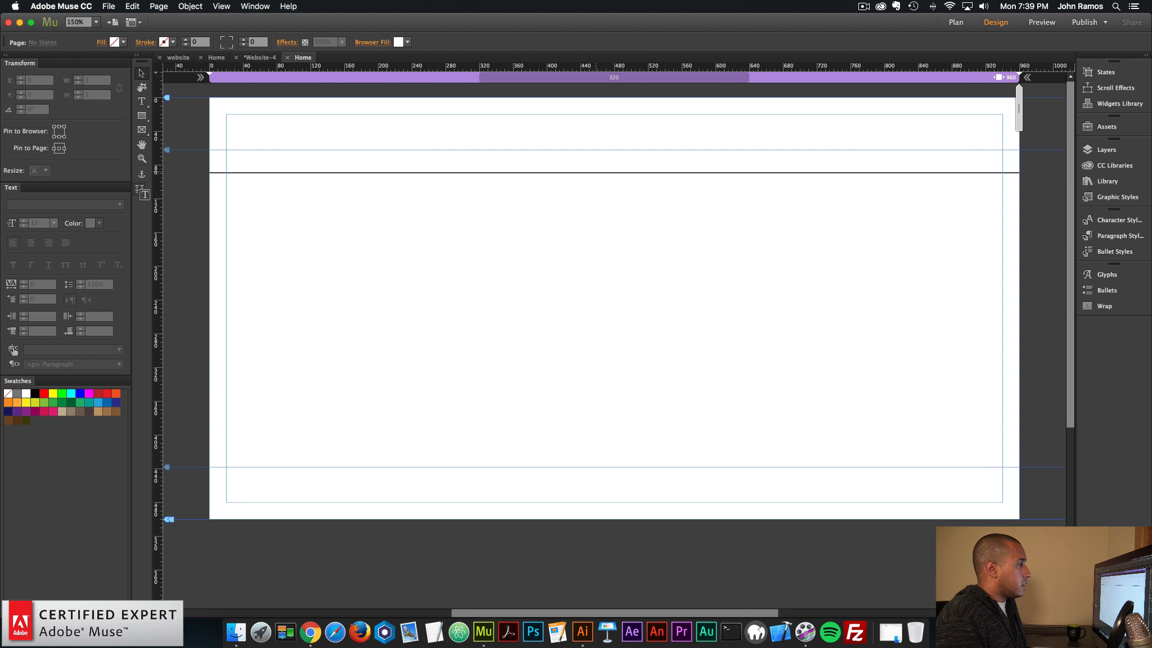
pyautogui.click(597, 172)
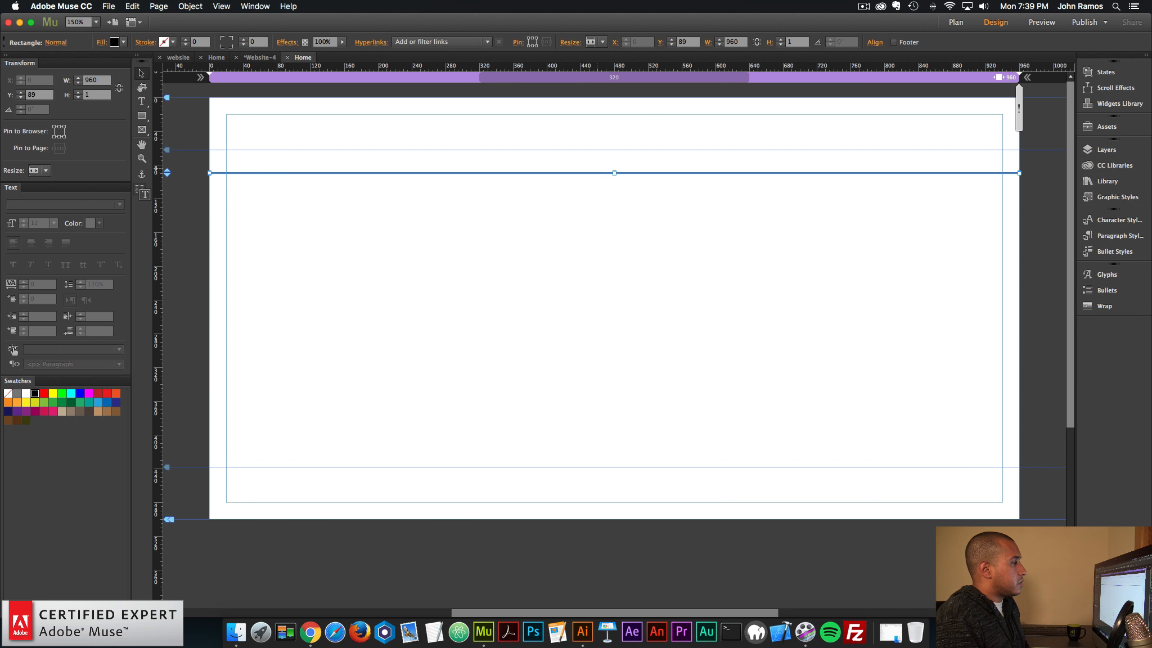
pyautogui.press('Up')
pyautogui.press('Up')
pyautogui.press('Up')
pyautogui.hotkey('shift', 'Up')
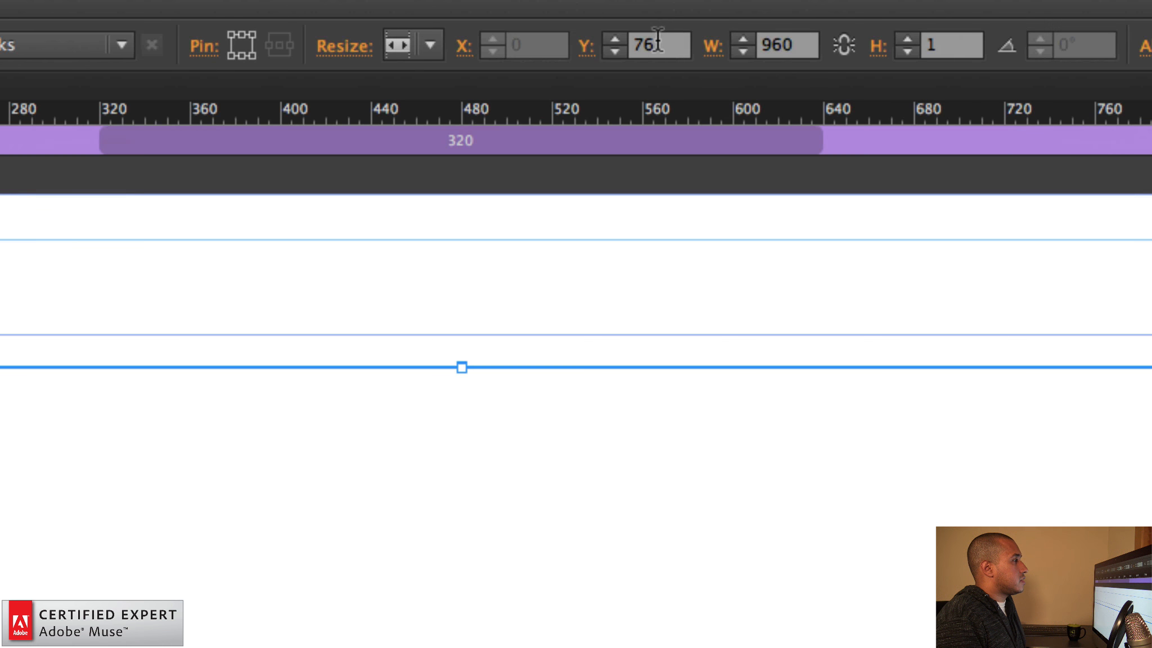
# Step: Place the black line on the header guide by setting its Y position to 60 and nudging it down to 61
pyautogui.click(686, 42)
pyautogui.write('60')
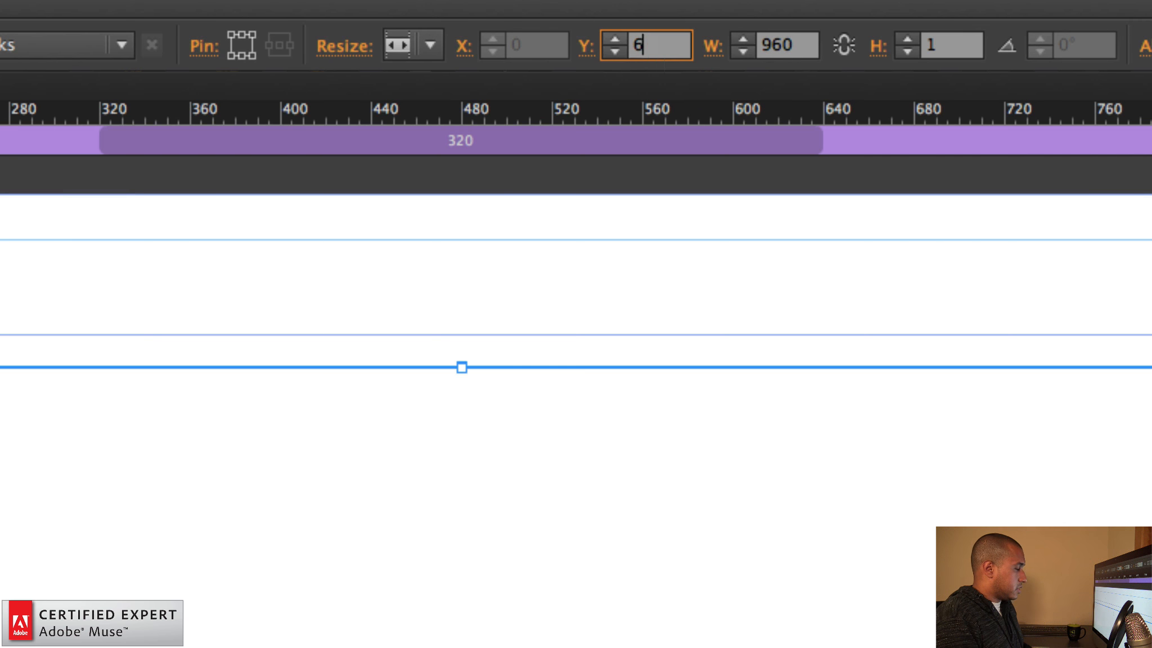
pyautogui.press('Return')
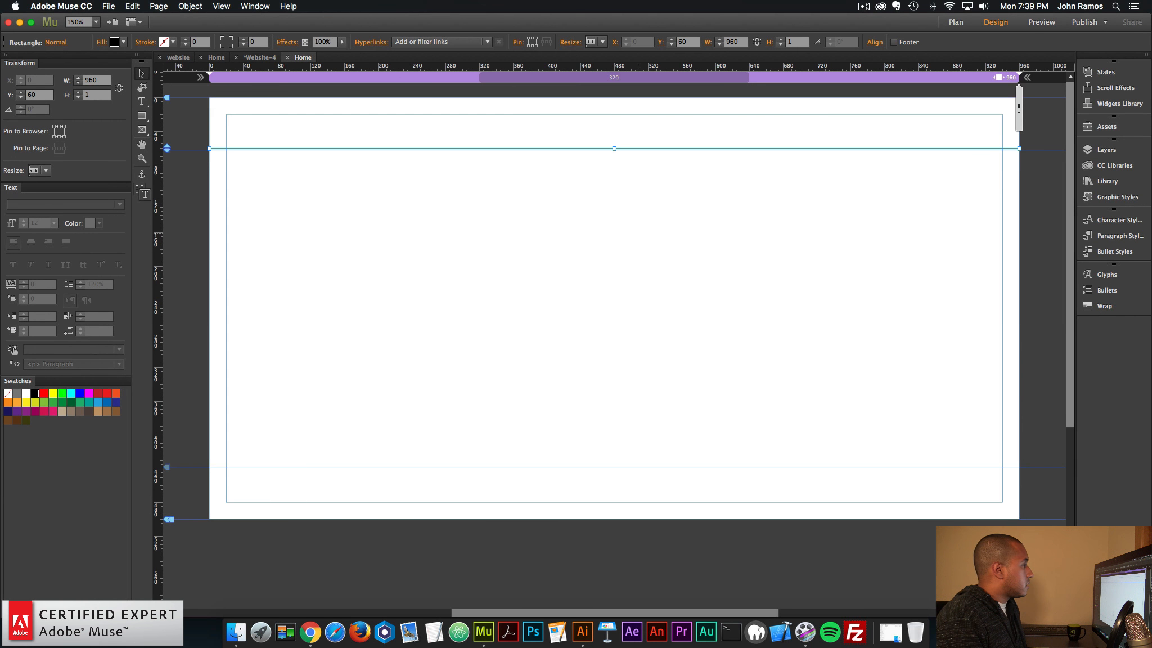
pyautogui.press('Down')
pyautogui.press('Down')
pyautogui.press('Up')
pyautogui.press('Escape')
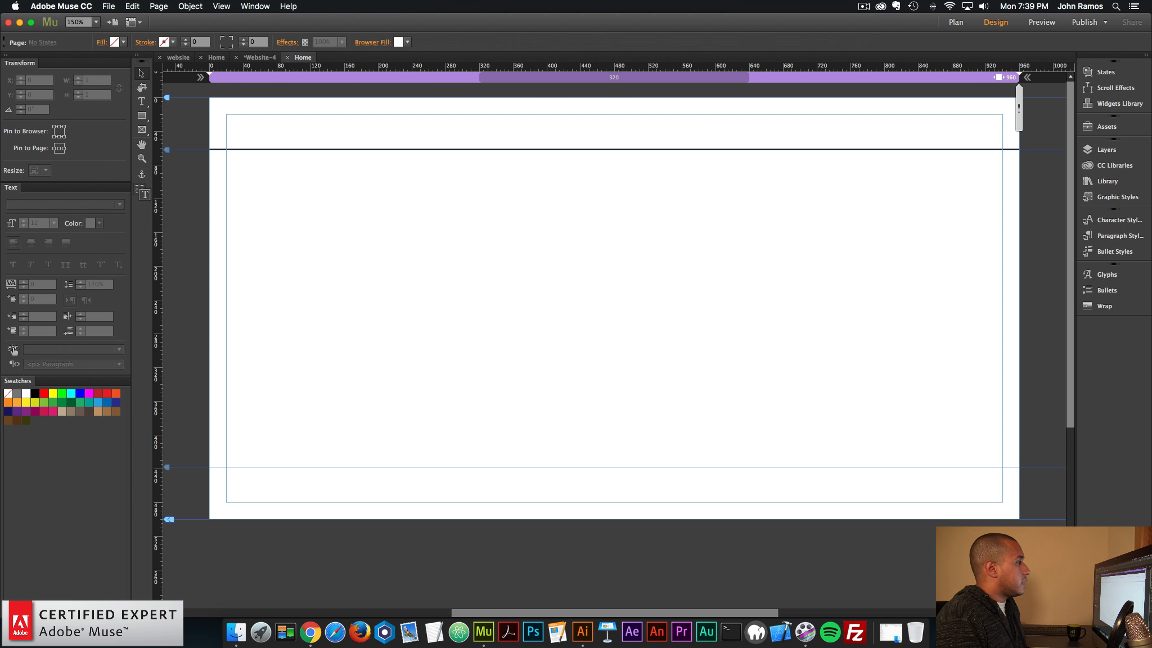
# Step: Duplicate the black line and move the copy down onto the footer guide at Y 438
pyautogui.moveTo(565, 228); pyautogui.dragTo(573, 119)
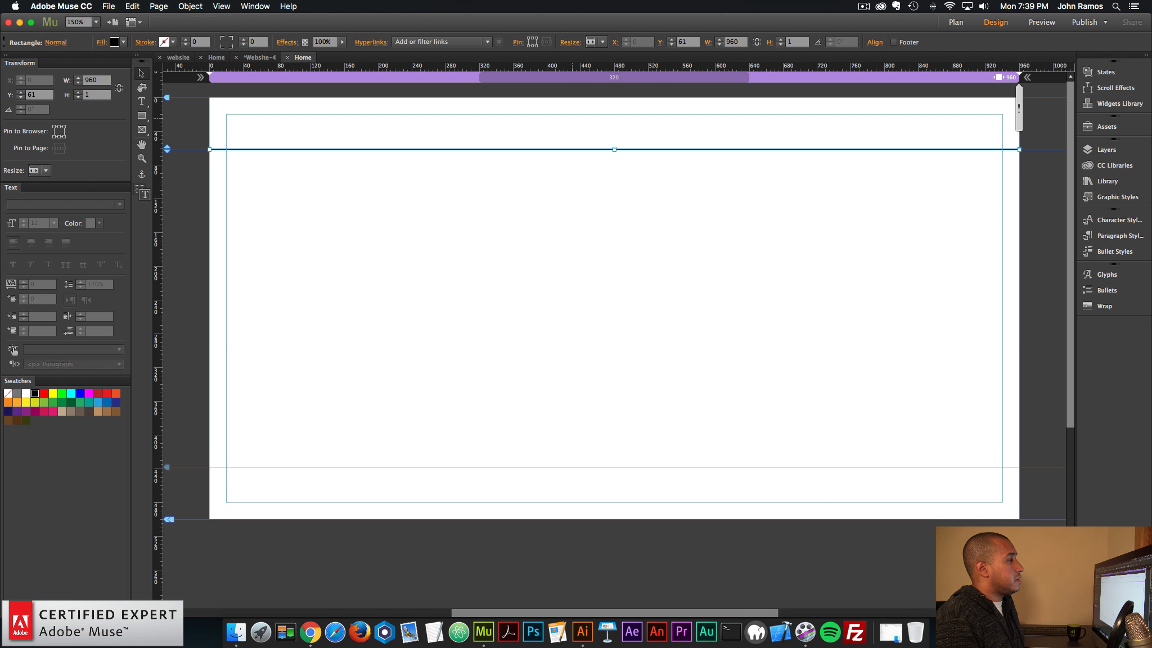
pyautogui.press('super+v')
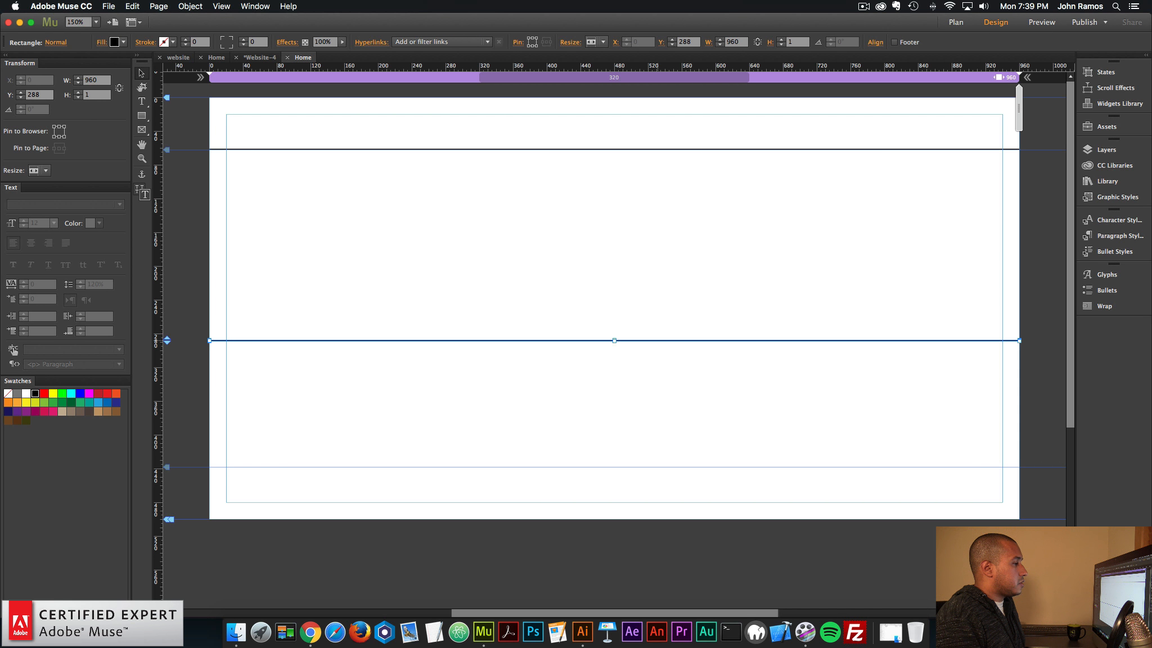
pyautogui.moveTo(657, 340); pyautogui.dragTo(656, 467)
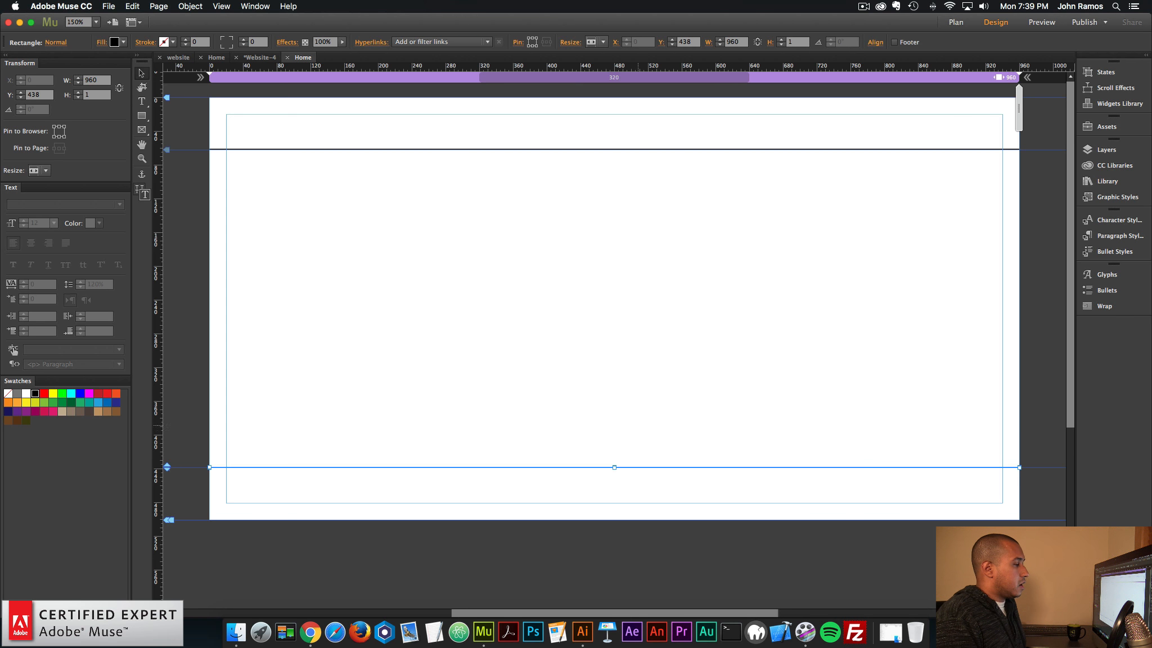
pyautogui.click(645, 428)
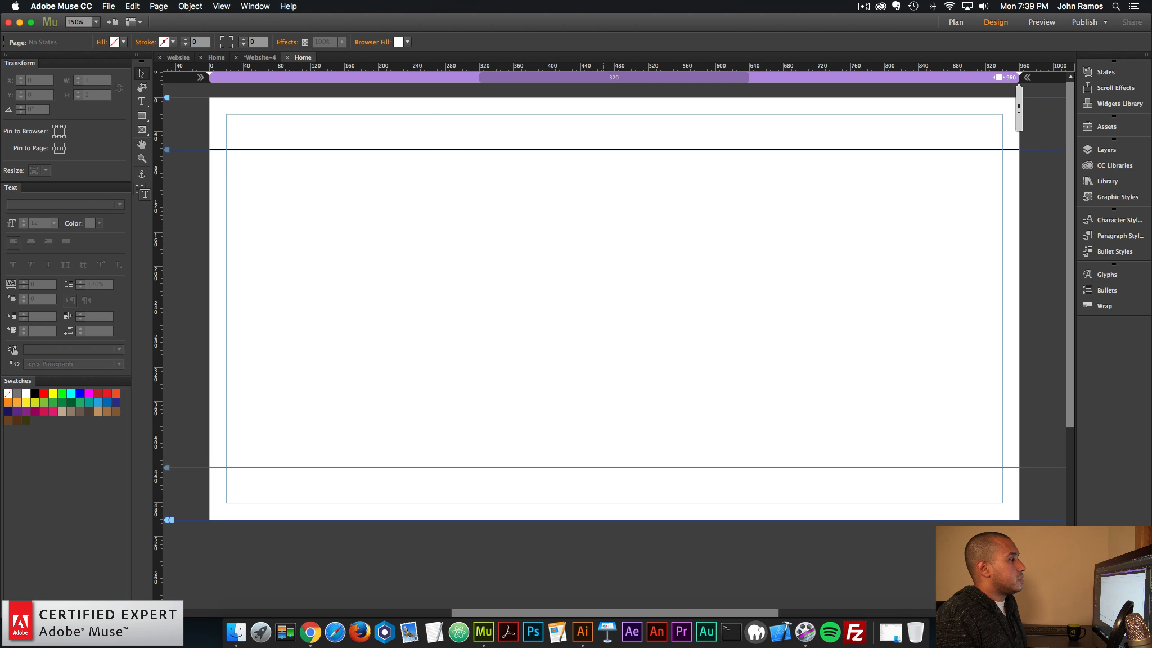
# Step: Pin the upper line to the browser's top centre and the lower line, raised to Y 437, to the bottom centre
pyautogui.moveTo(601, 241); pyautogui.dragTo(663, 131)
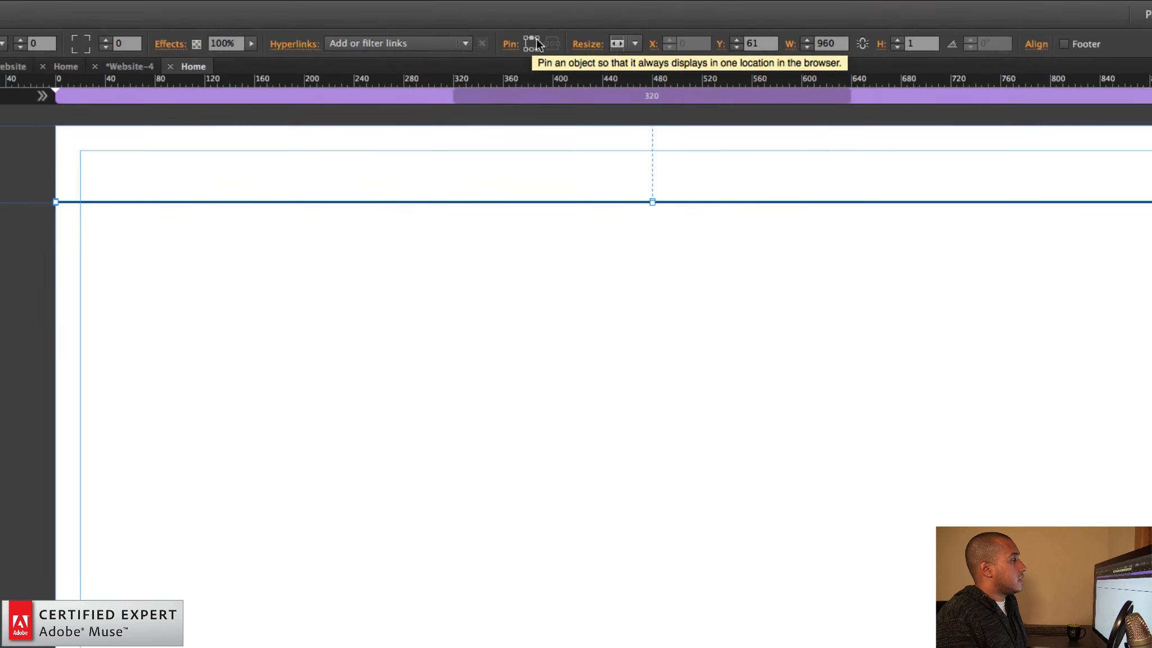
pyautogui.click(611, 331)
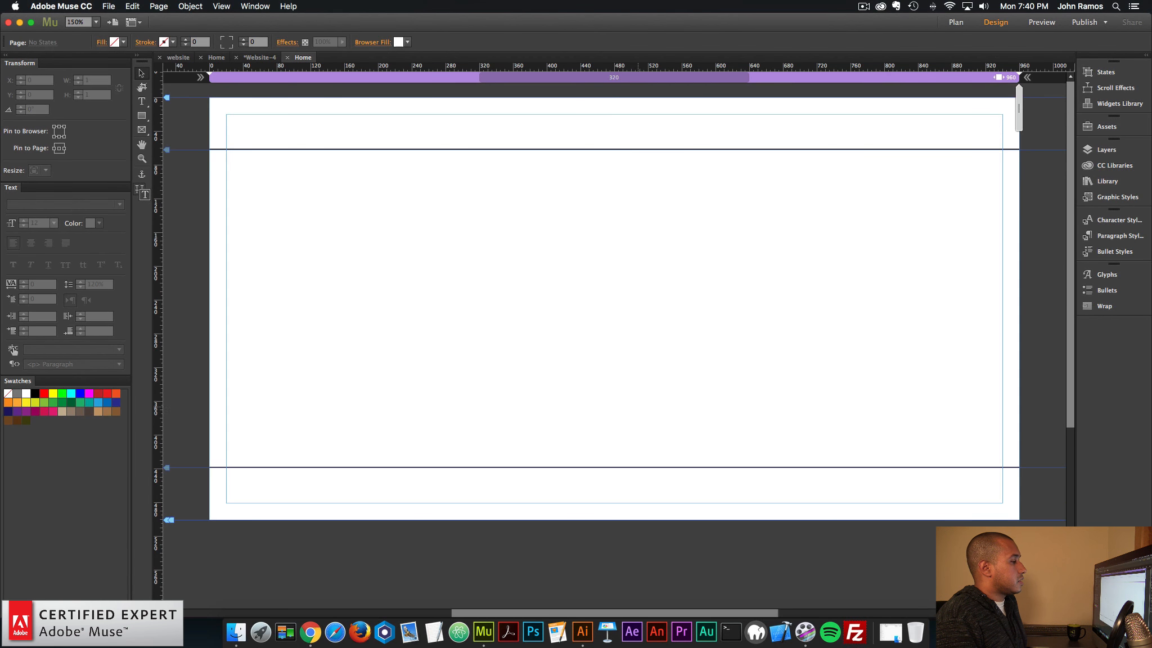
pyautogui.moveTo(612, 332); pyautogui.dragTo(663, 471)
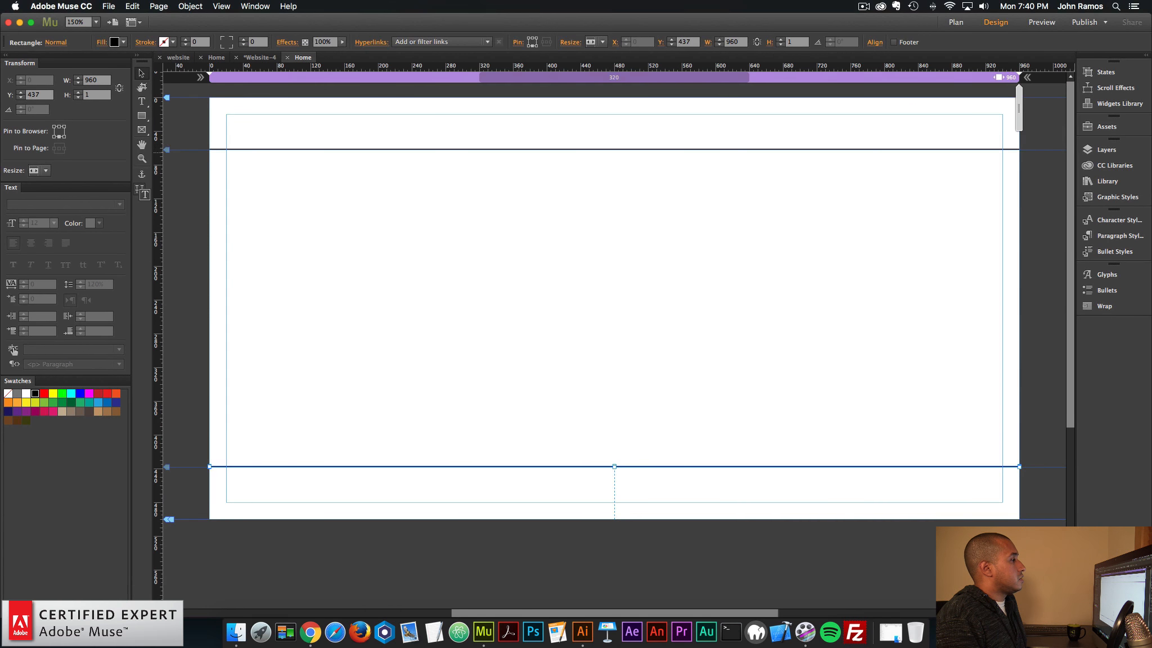
# Step: Preview the page in the browser, narrow the browser window to check the pinned lines, and return to Muse
pyautogui.press('super+shift+a')
pyautogui.click(109, 7)
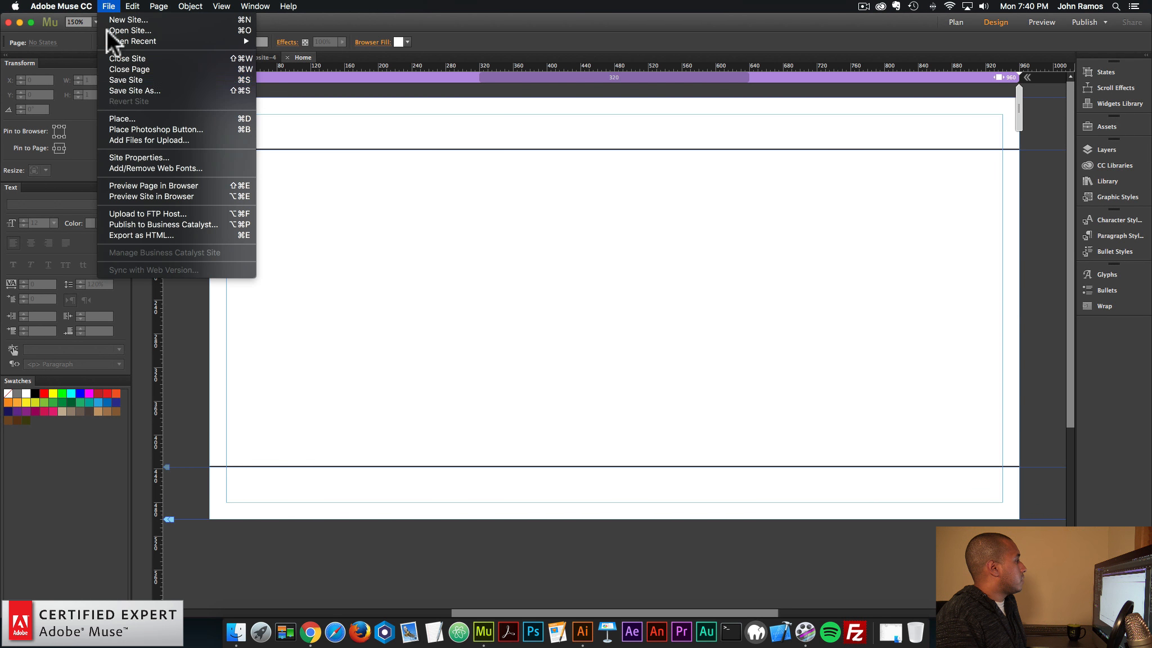
pyautogui.click(129, 185)
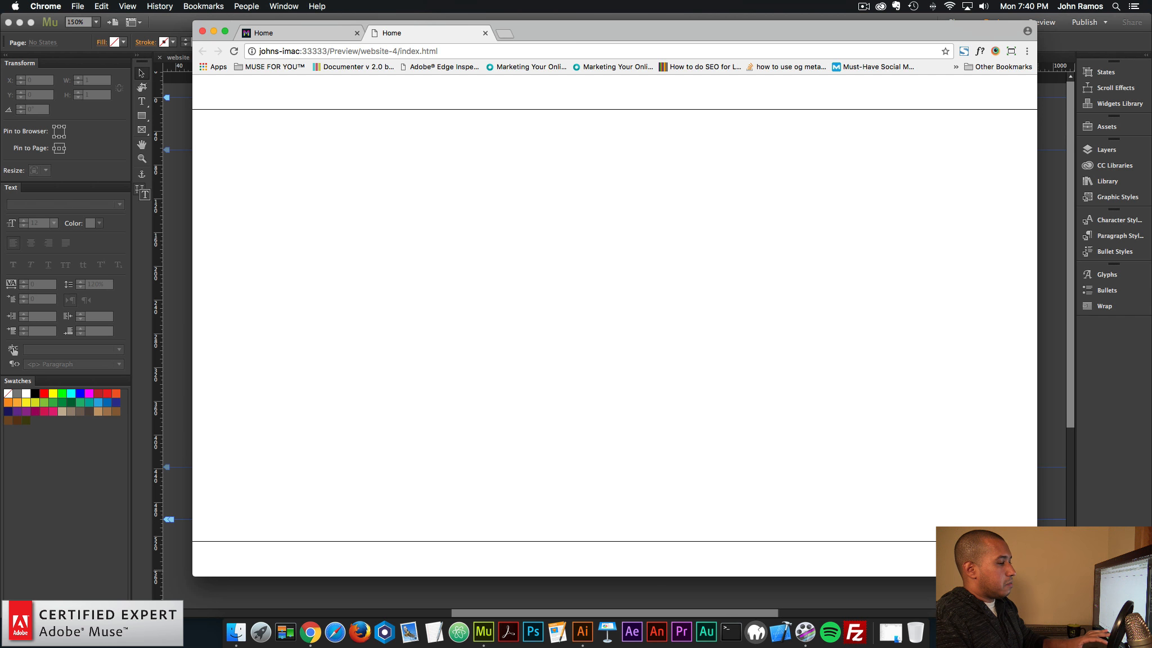
pyautogui.moveTo(1035, 575); pyautogui.dragTo(863, 564)
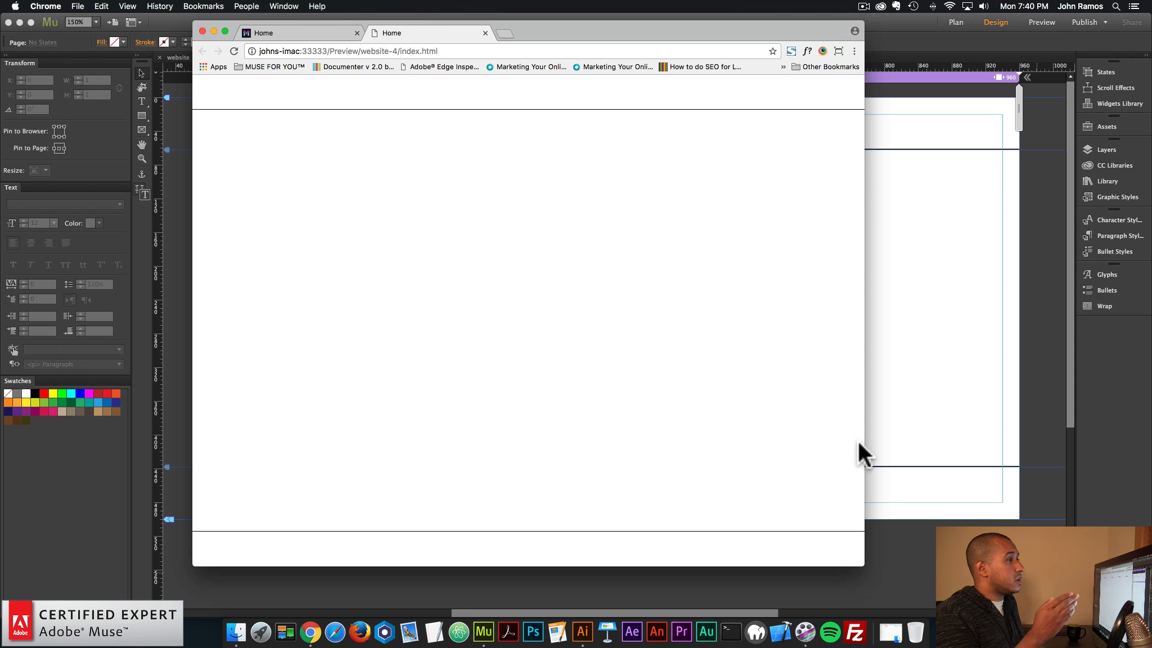
pyautogui.click(965, 272)
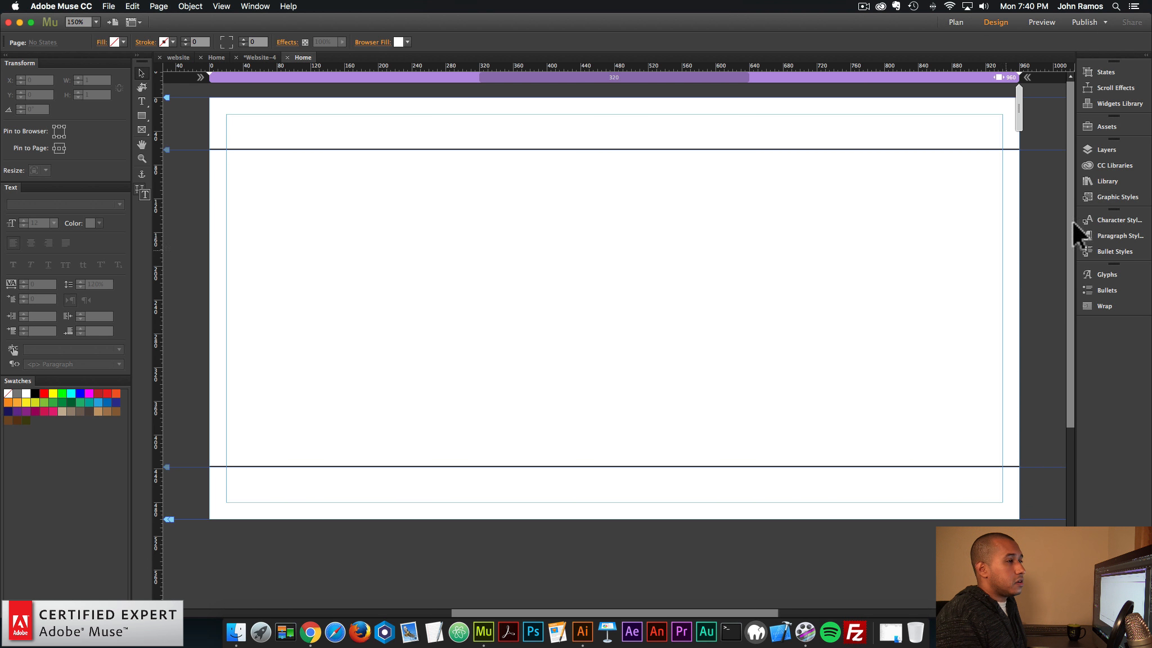
# Step: Find the Responsive Browser Height widget in the library and place it just outside the page's left edge at X -50, Y 61
pyautogui.click(1107, 181)
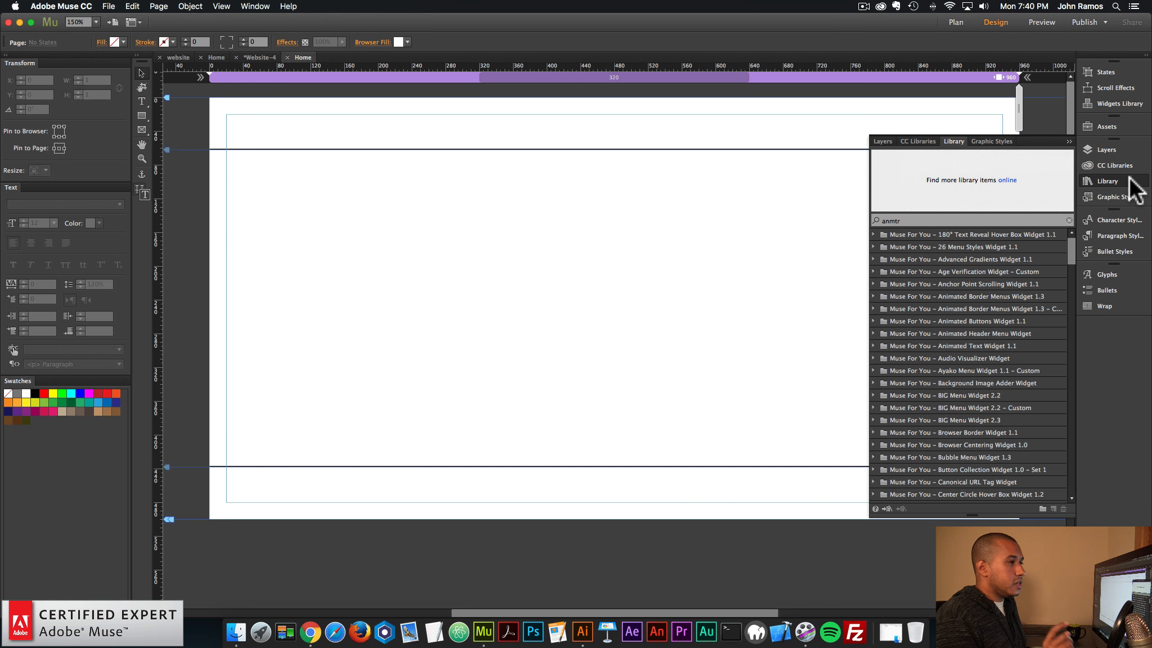
pyautogui.click(256, 7)
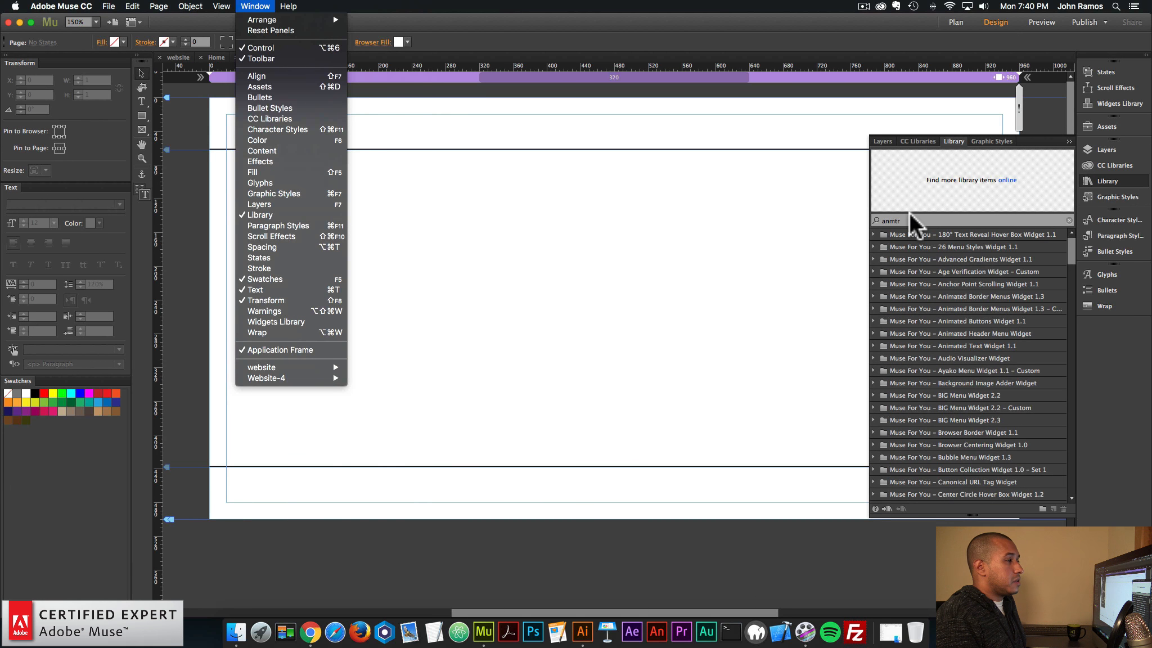
pyautogui.click(909, 212)
pyautogui.doubleClick(906, 218)
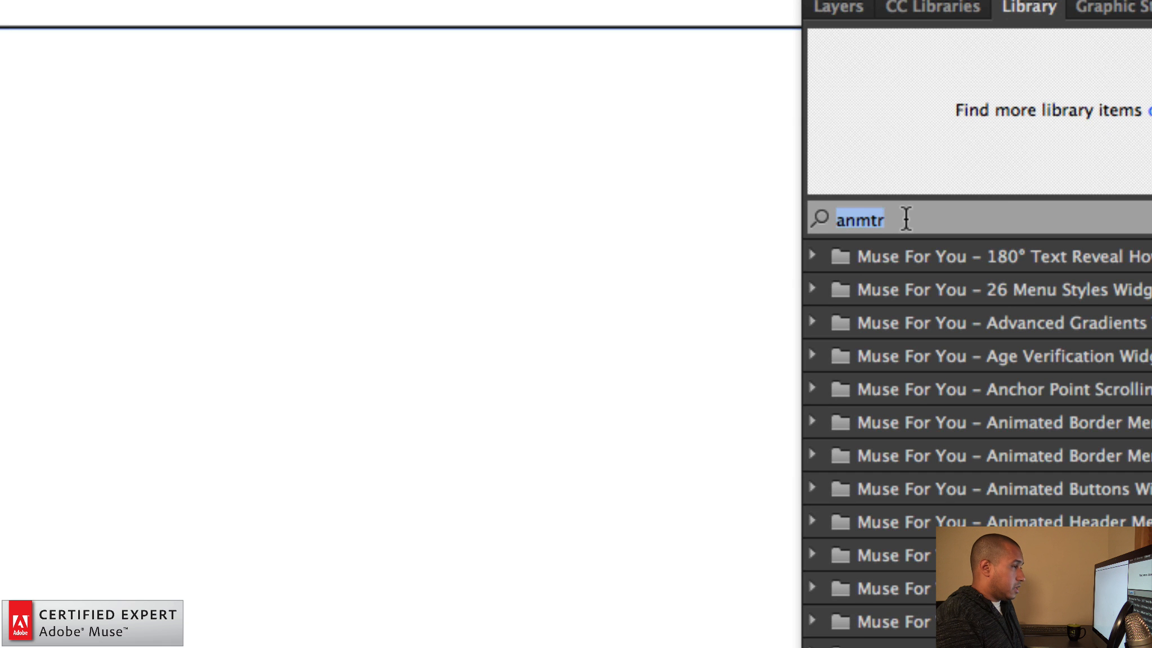
pyautogui.write('responsive browser height')
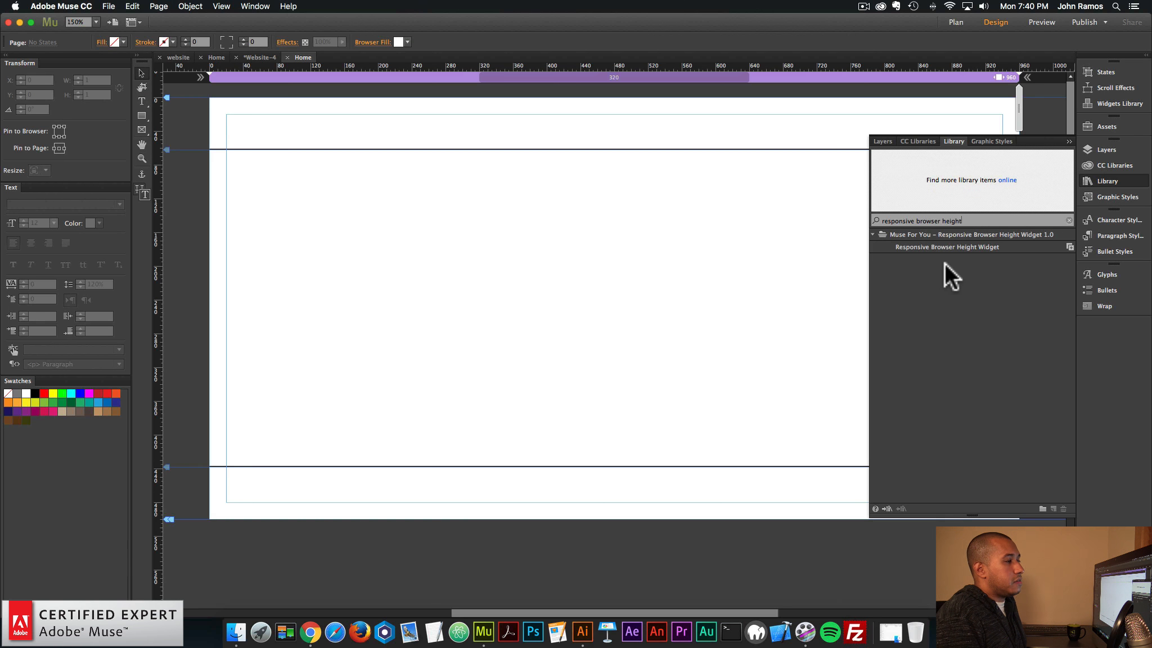
pyautogui.click(1021, 291)
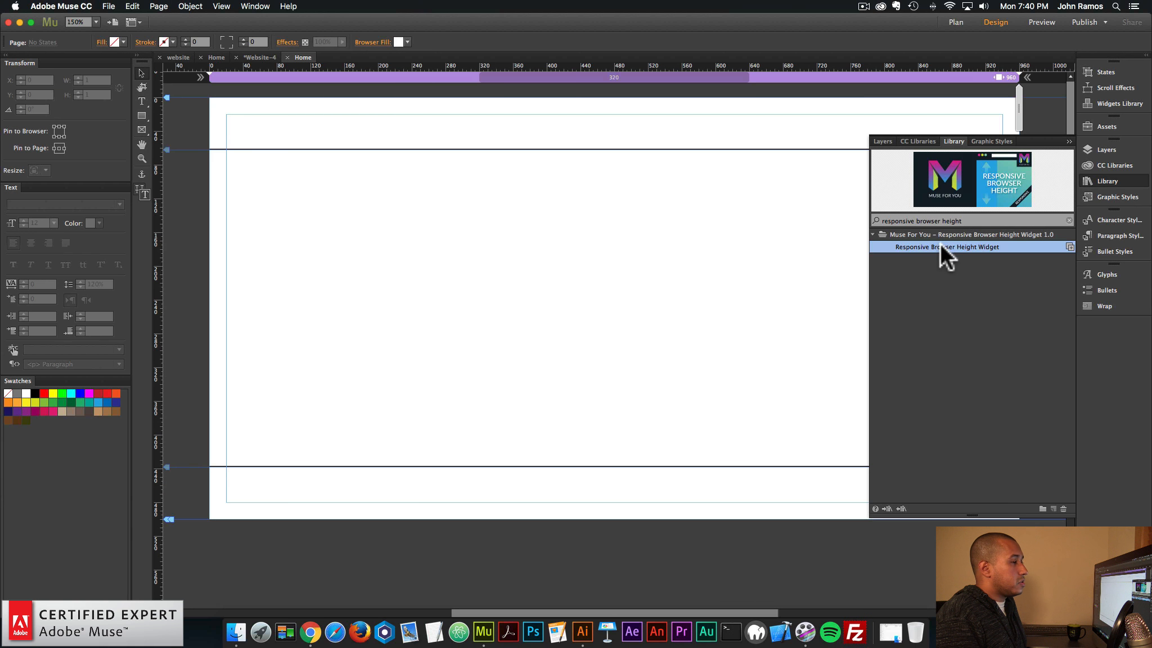
pyautogui.moveTo(889, 242); pyautogui.dragTo(201, 161)
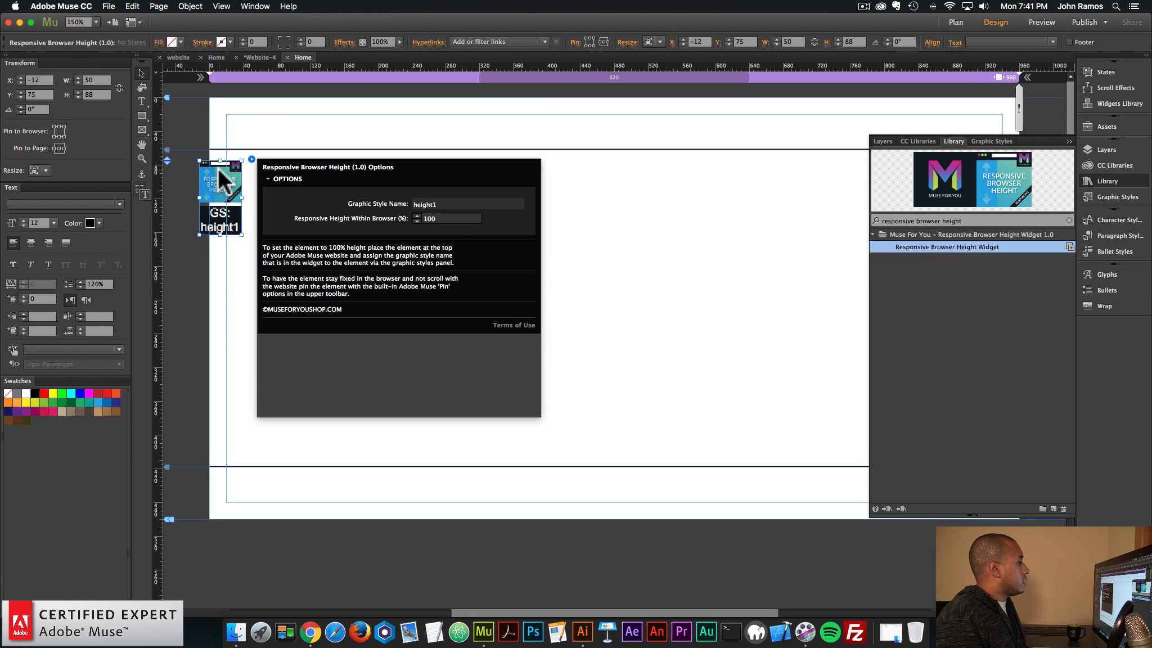
pyautogui.moveTo(218, 178); pyautogui.dragTo(192, 171)
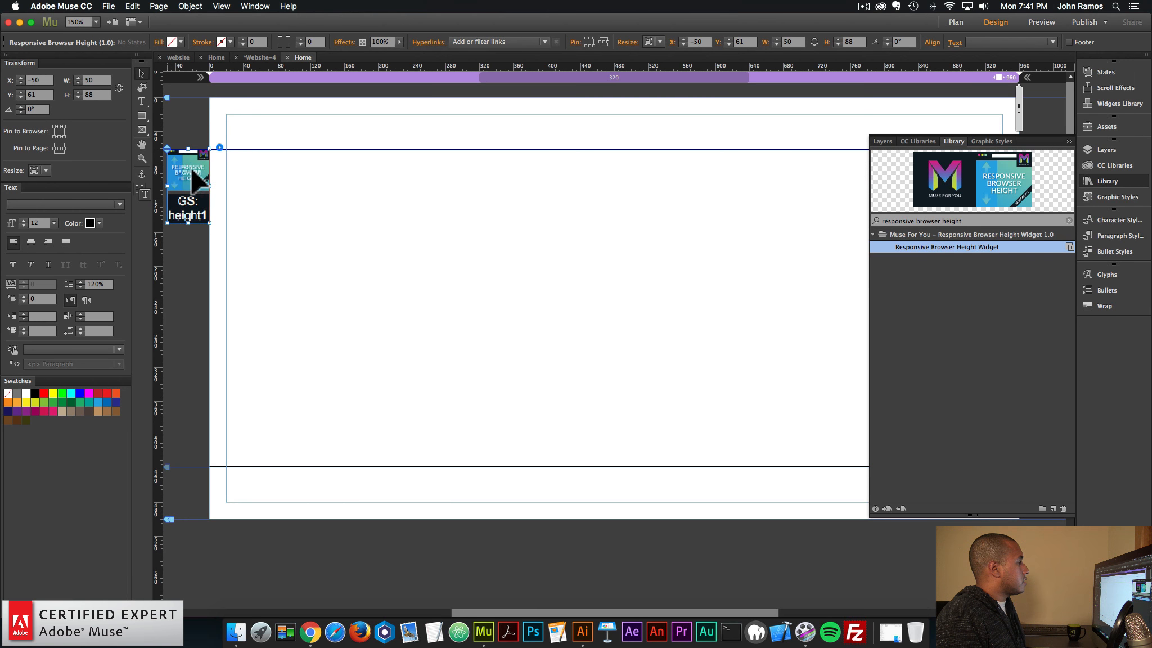
pyautogui.click(287, 188)
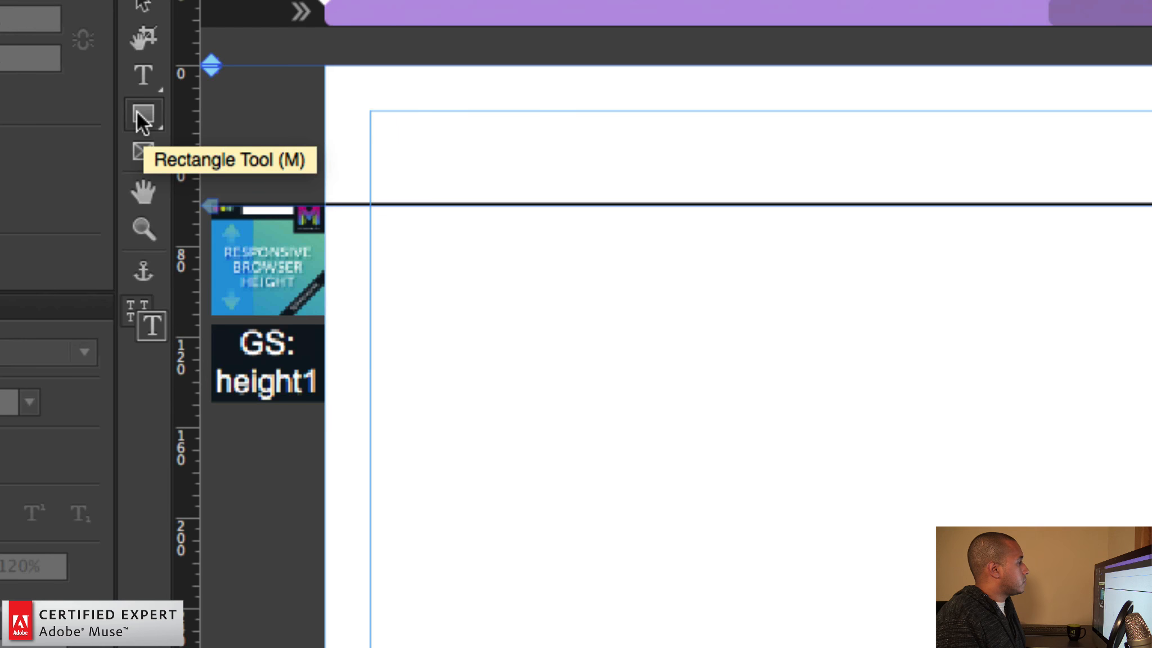
# Step: Draw a rectangle about 110 by 47 at the page's top edge, near its left side, and fill it black
pyautogui.click(136, 111)
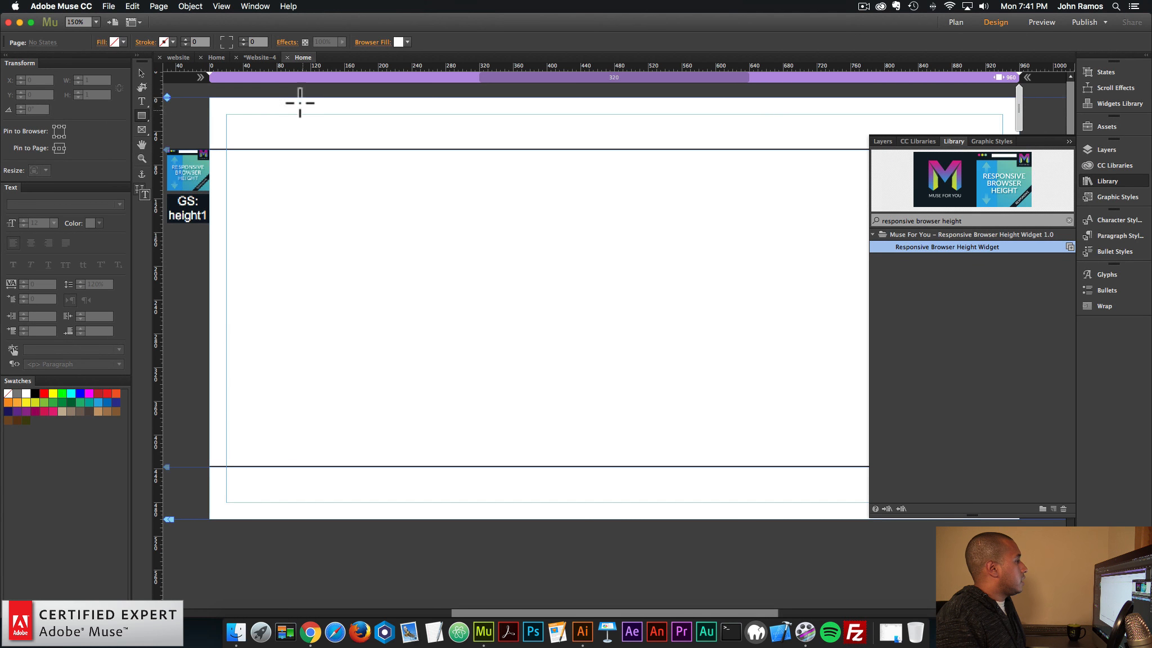
pyautogui.moveTo(285, 97); pyautogui.dragTo(380, 137)
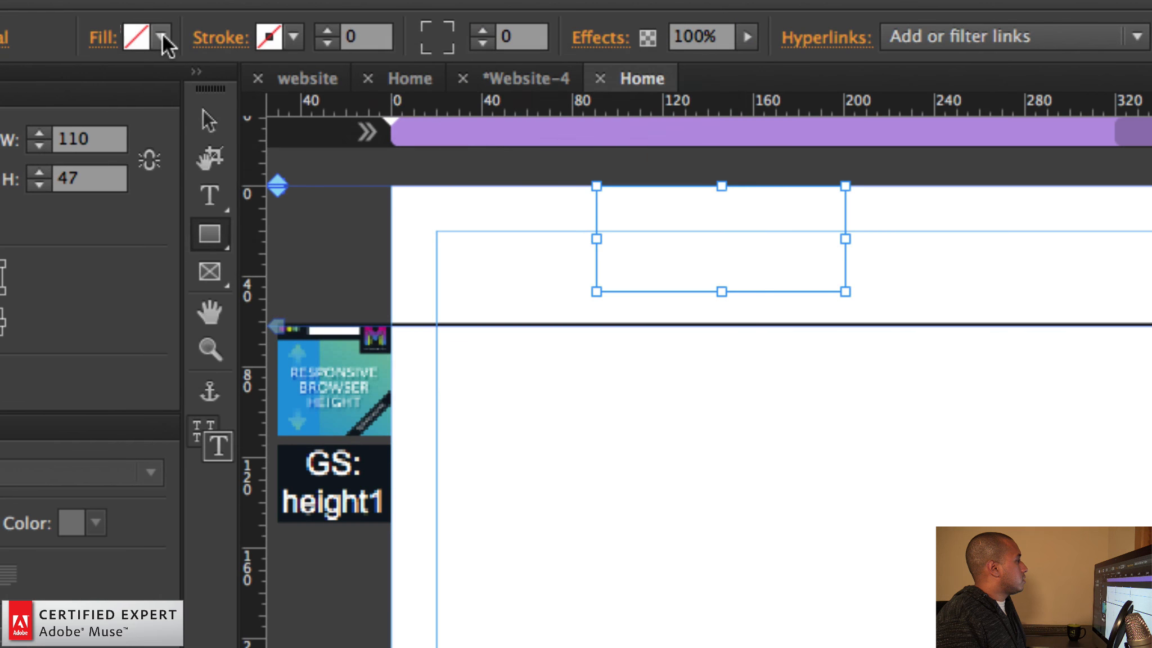
pyautogui.click(162, 39)
pyautogui.click(563, 79)
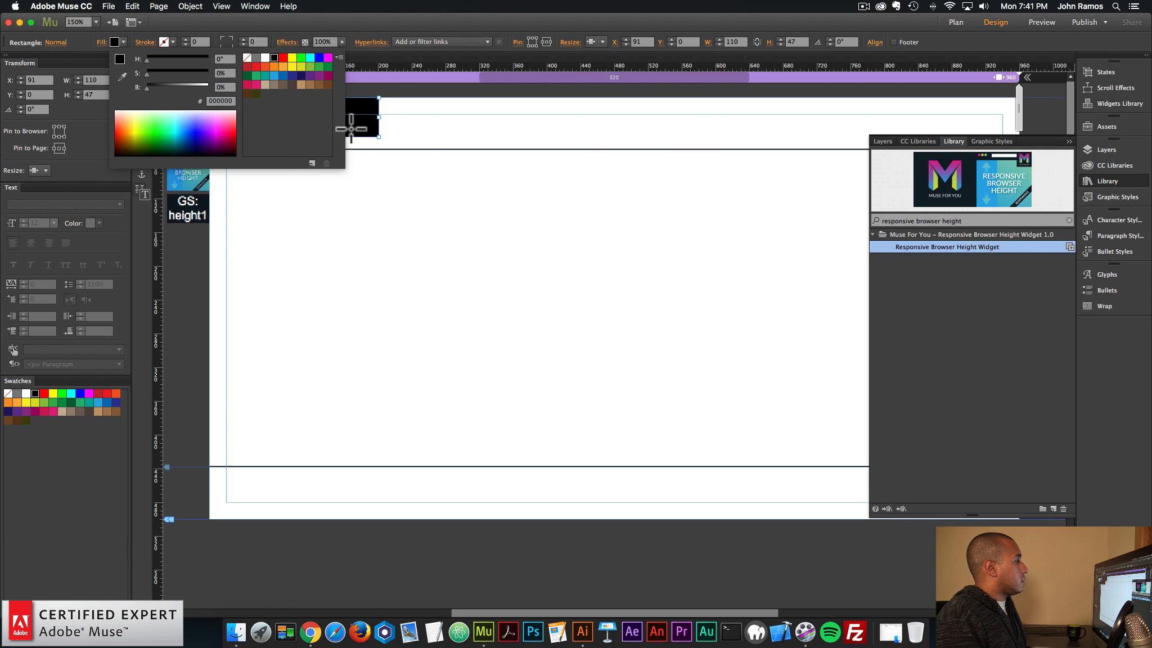
pyautogui.click(479, 163)
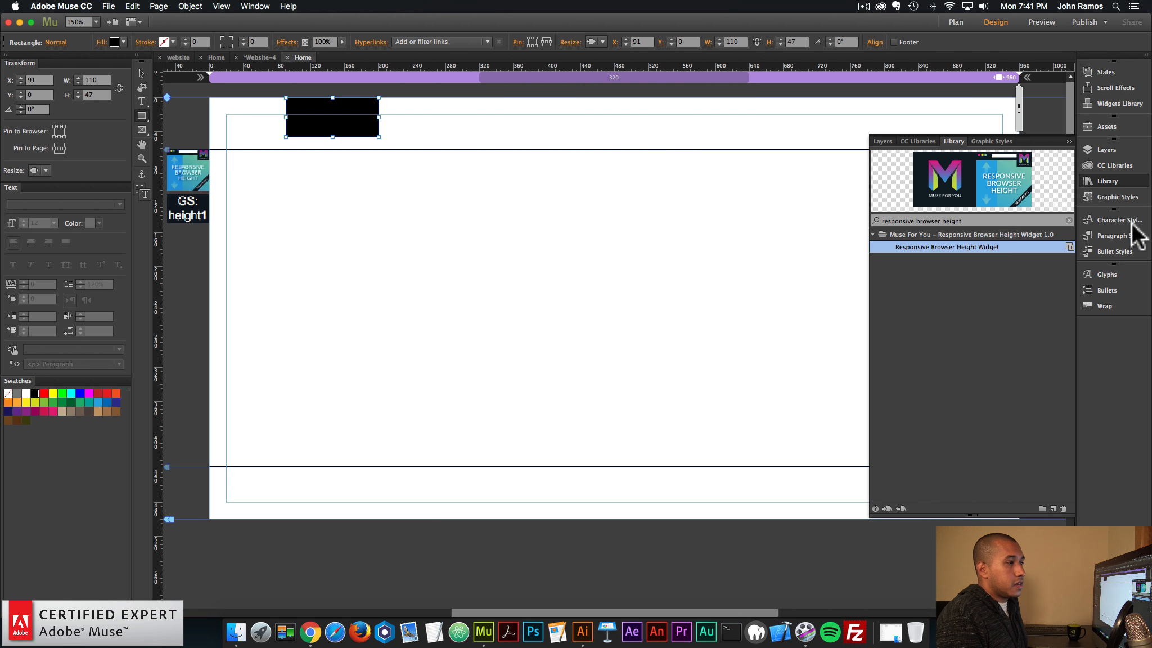
# Step: Create a graphic style from the black rectangle and name it height1 to match the widget
pyautogui.click(1133, 198)
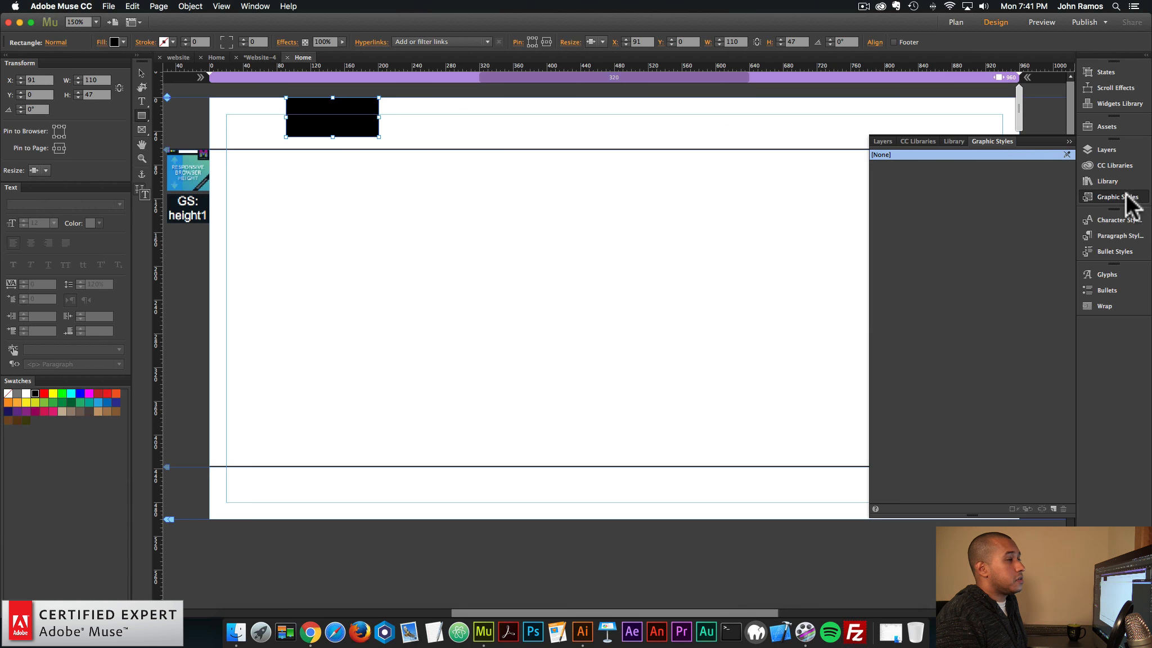
pyautogui.click(255, 6)
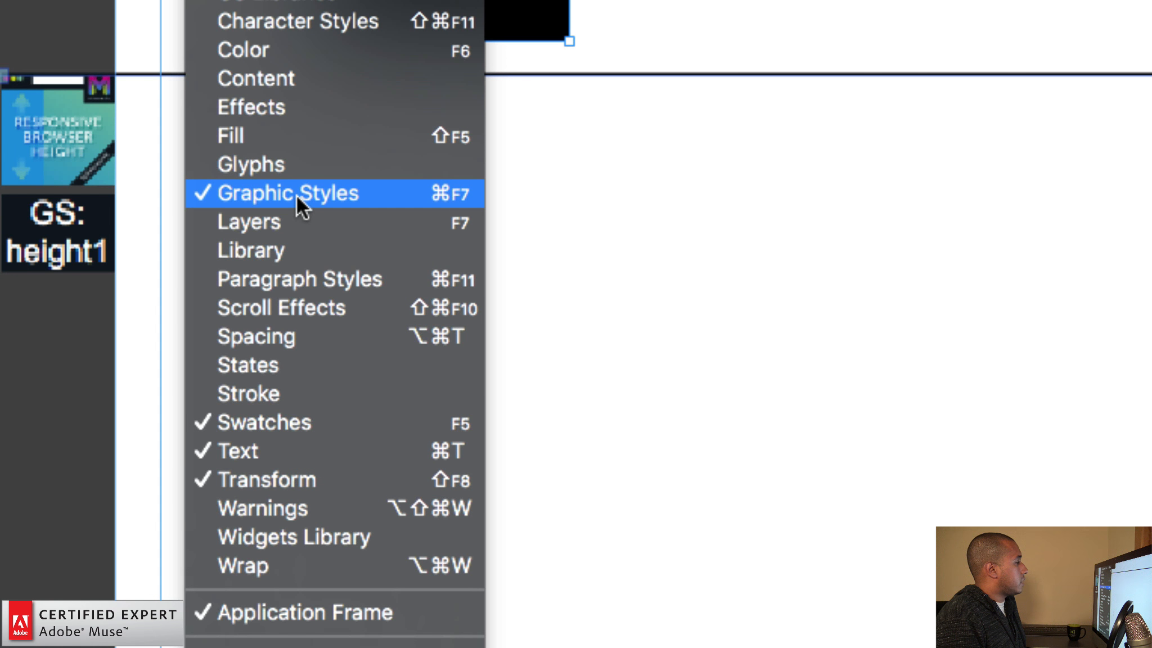
pyautogui.click(296, 193)
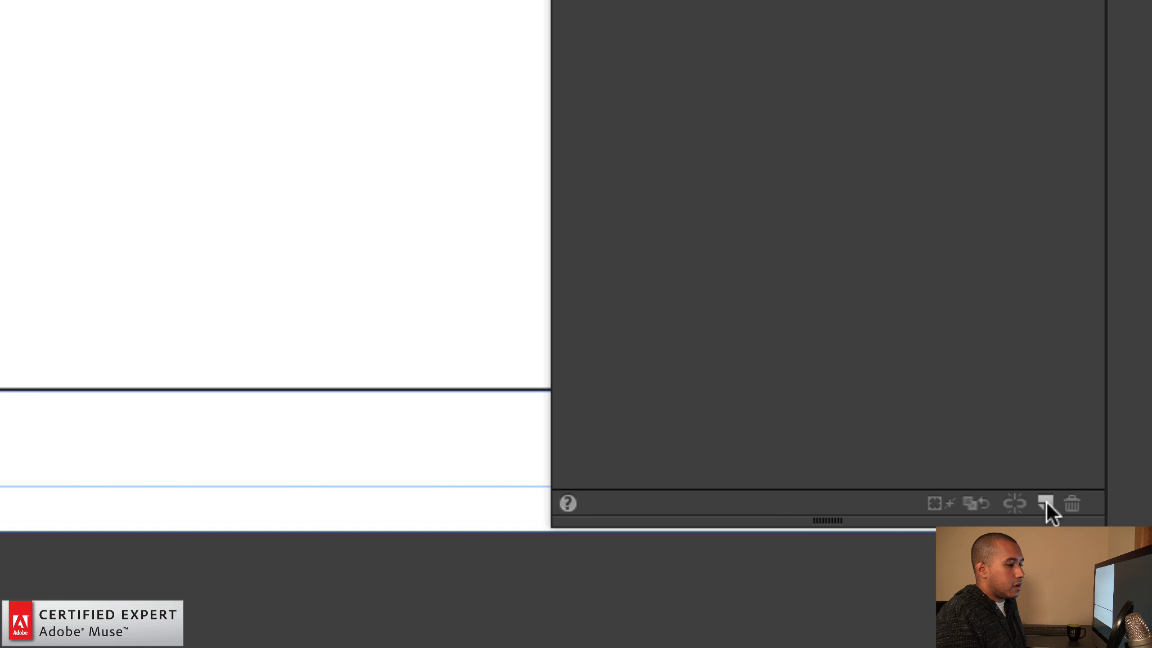
pyautogui.click(1045, 503)
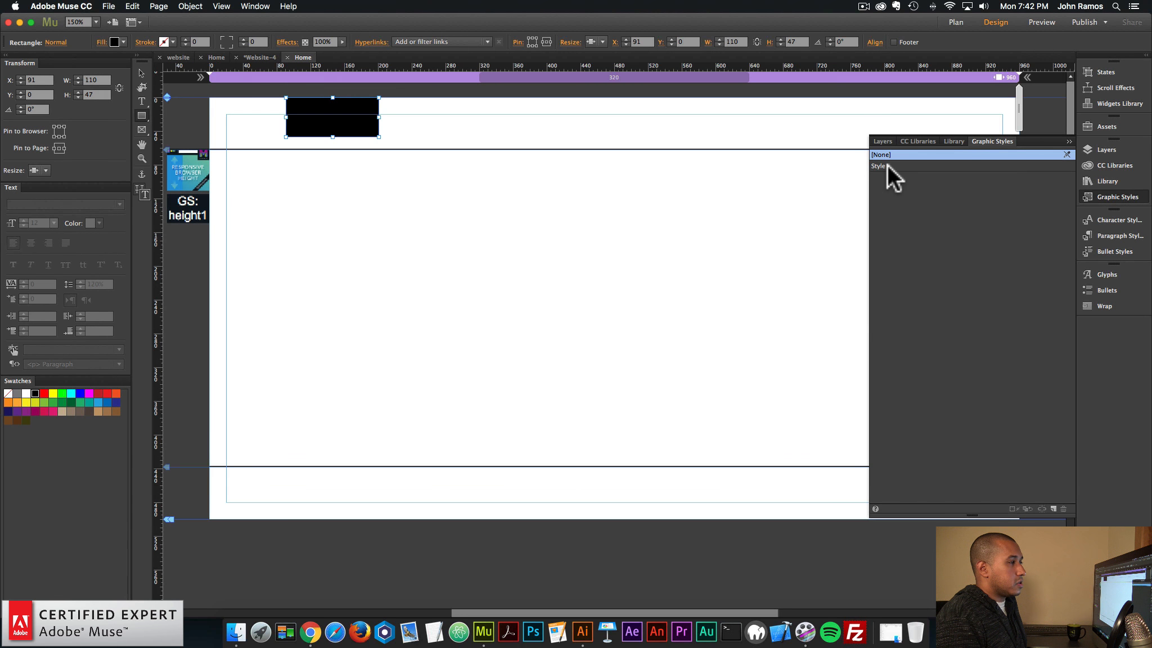
pyautogui.doubleClick(881, 165)
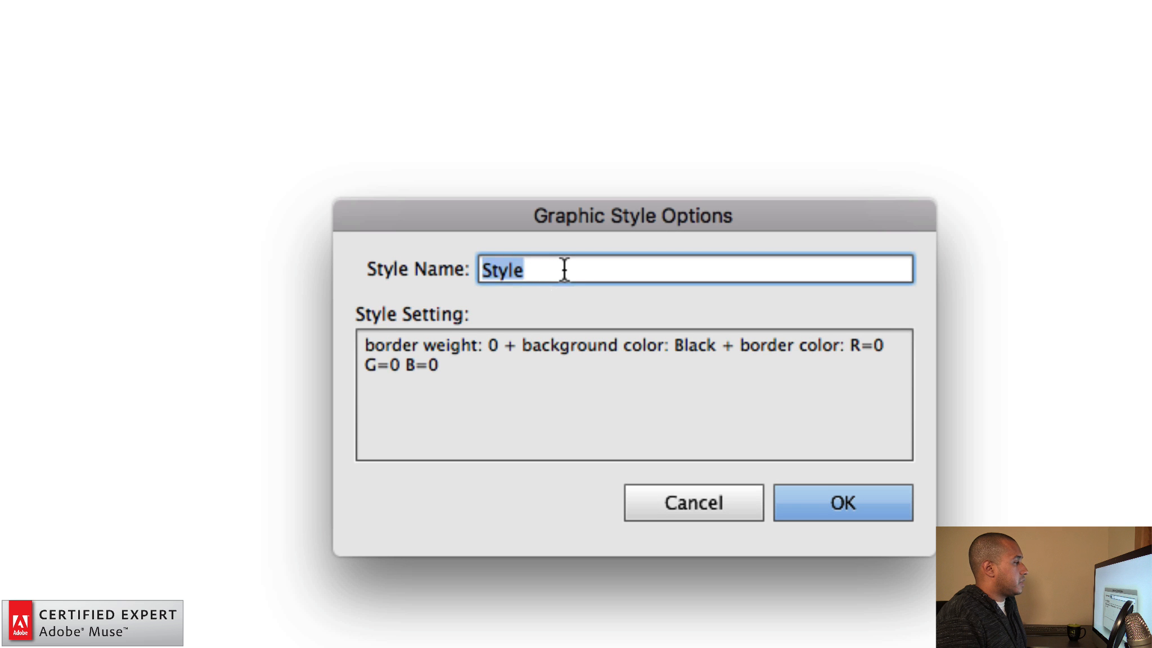
pyautogui.write('hei')
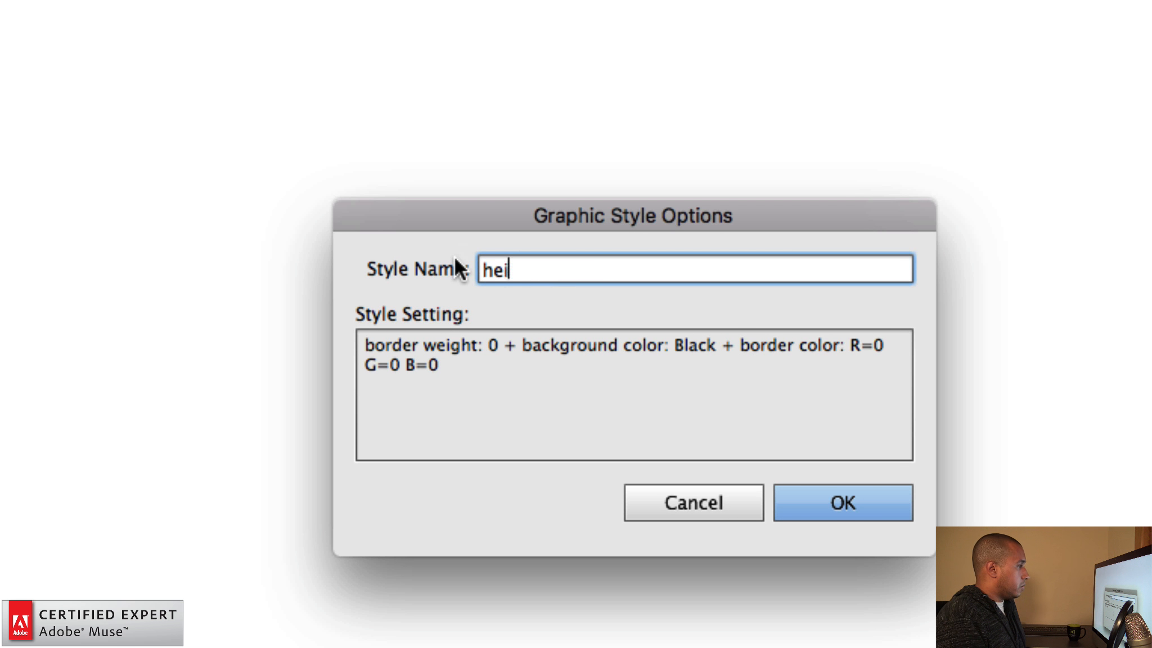
pyautogui.write('ght1')
pyautogui.press('Return')
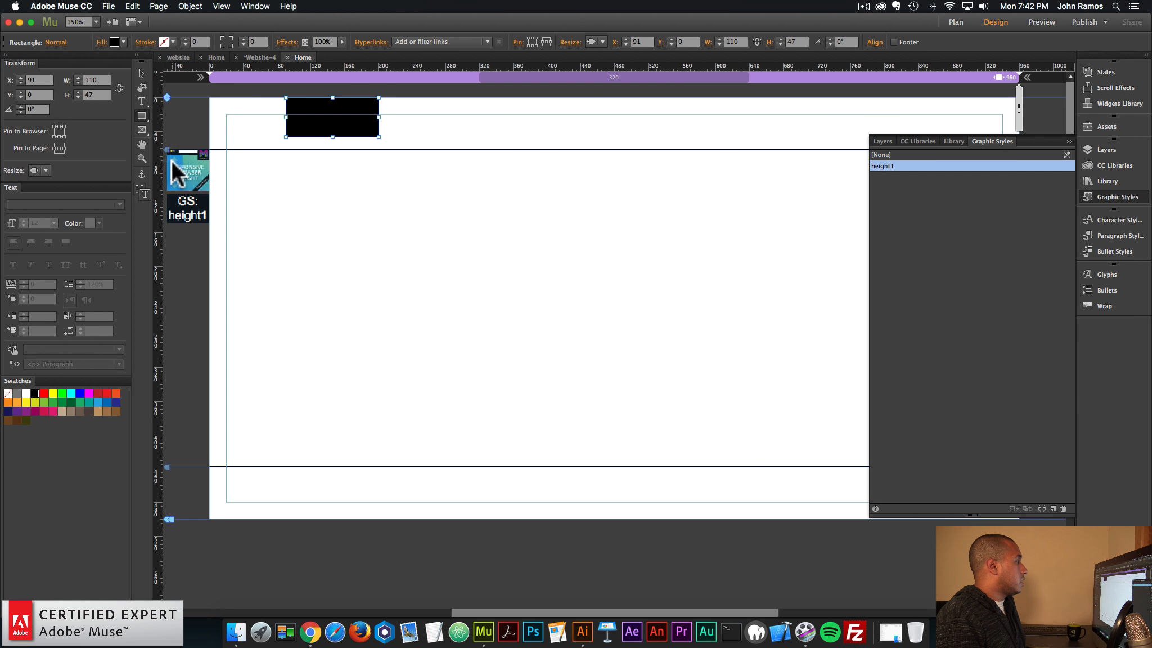
# Step: Preview the page in the browser and resize the browser window to check the rectangle's responsive height, then return to Muse
pyautogui.click(141, 73)
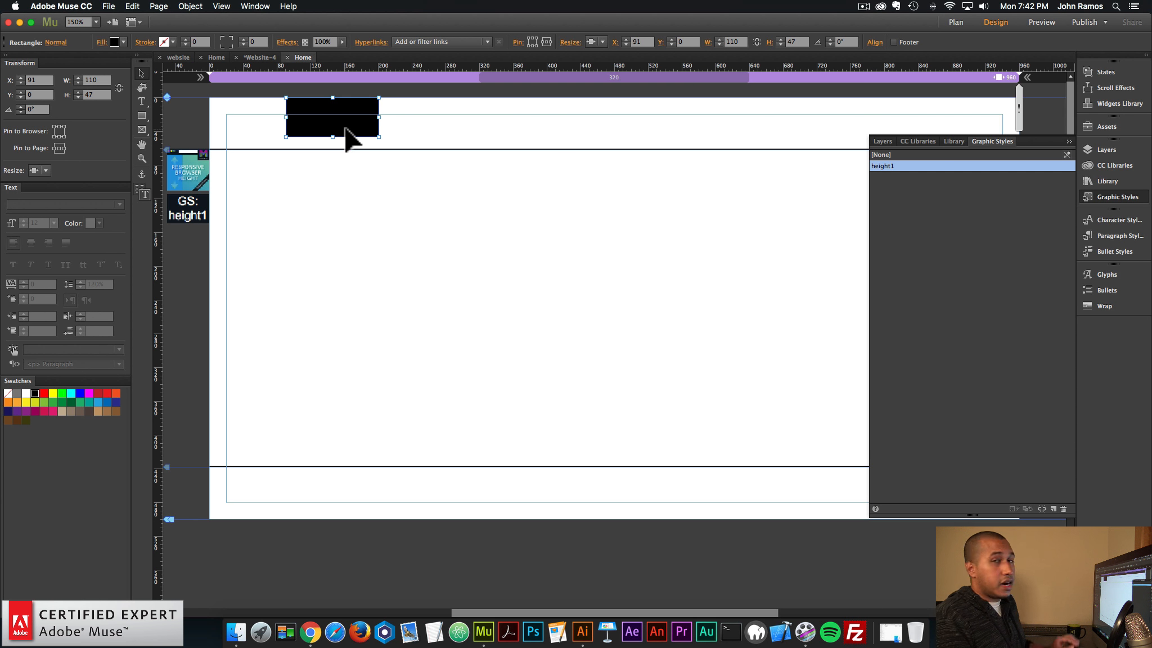
pyautogui.click(312, 211)
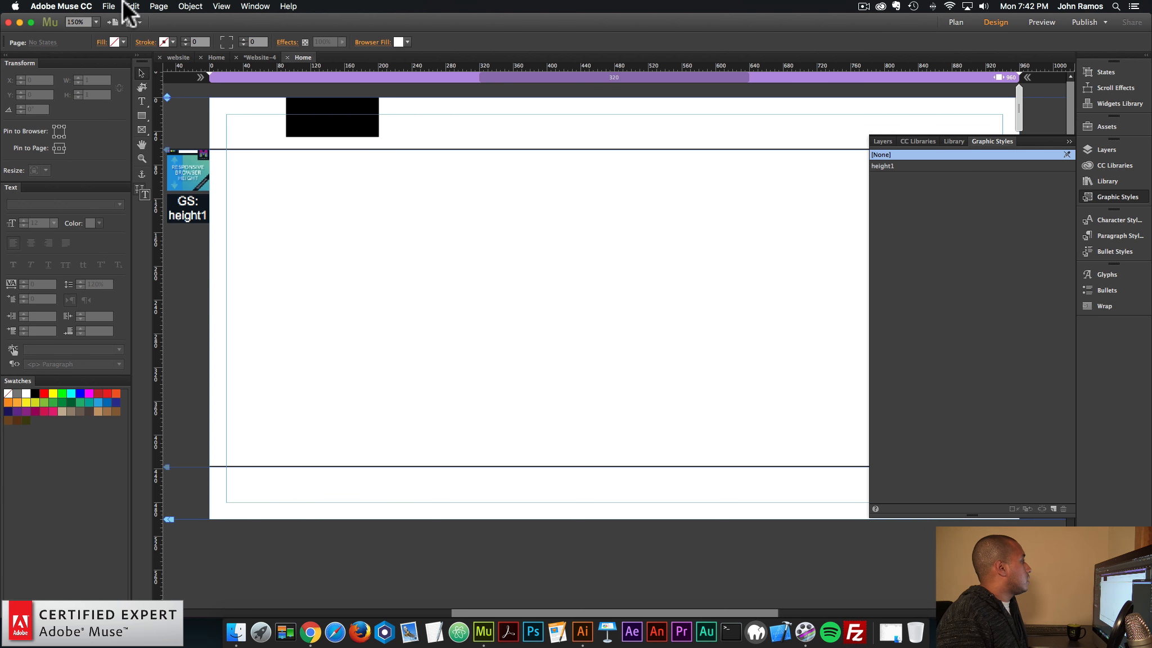
pyautogui.click(109, 6)
pyautogui.click(133, 180)
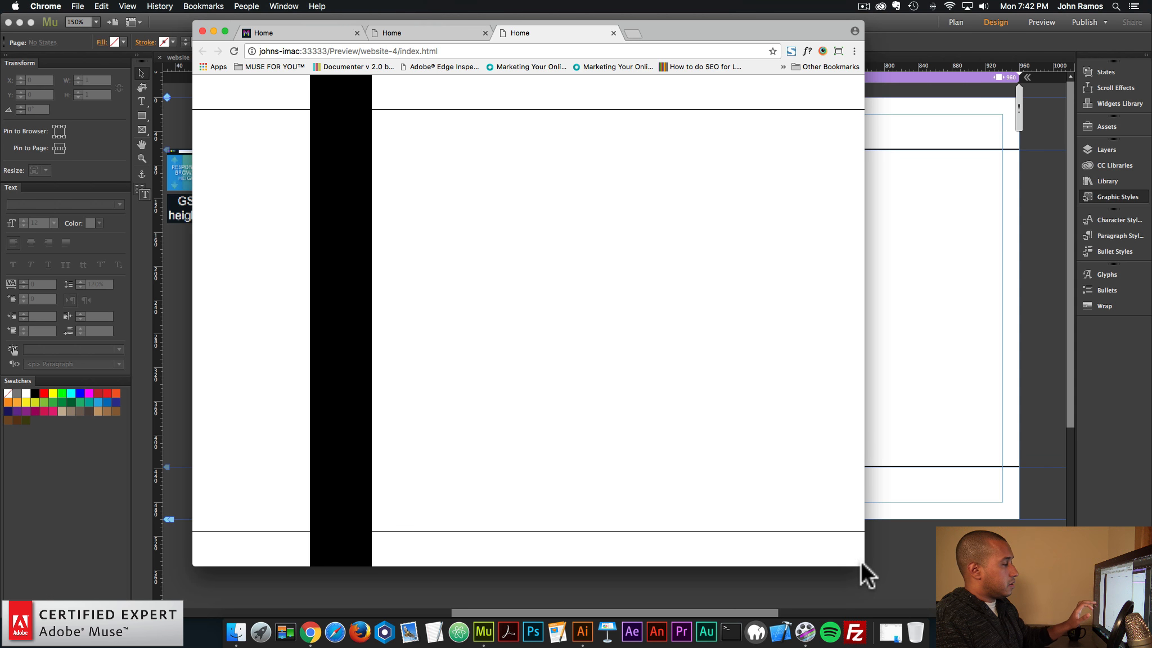
pyautogui.moveTo(860, 562); pyautogui.dragTo(929, 368)
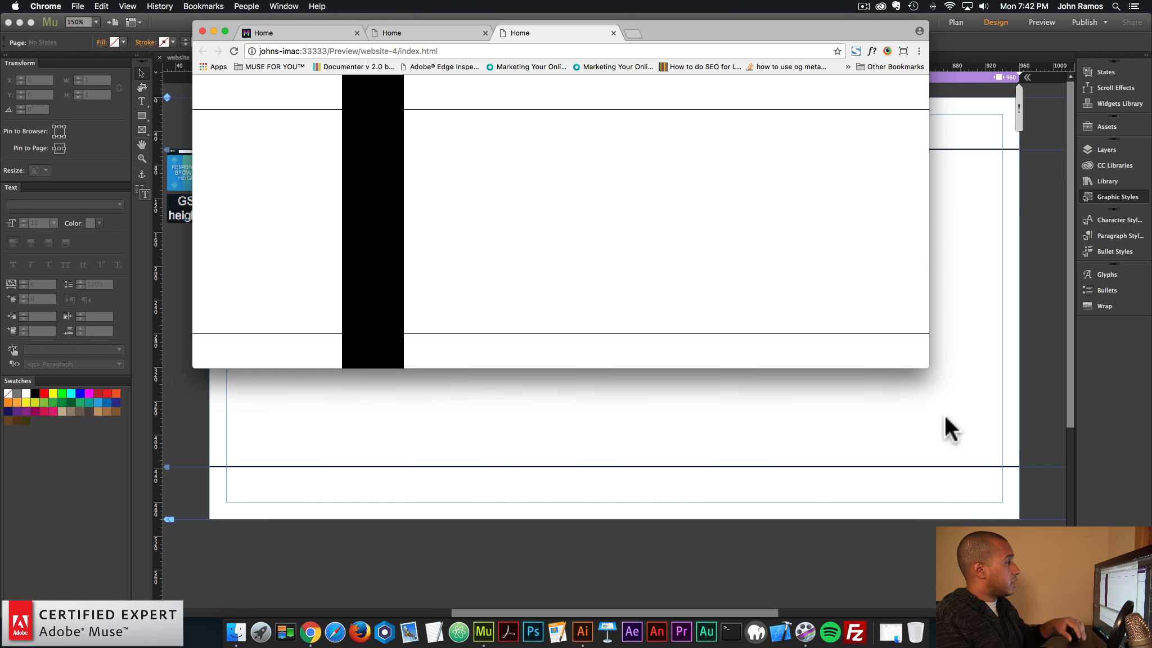
pyautogui.moveTo(945, 417); pyautogui.dragTo(1017, 596)
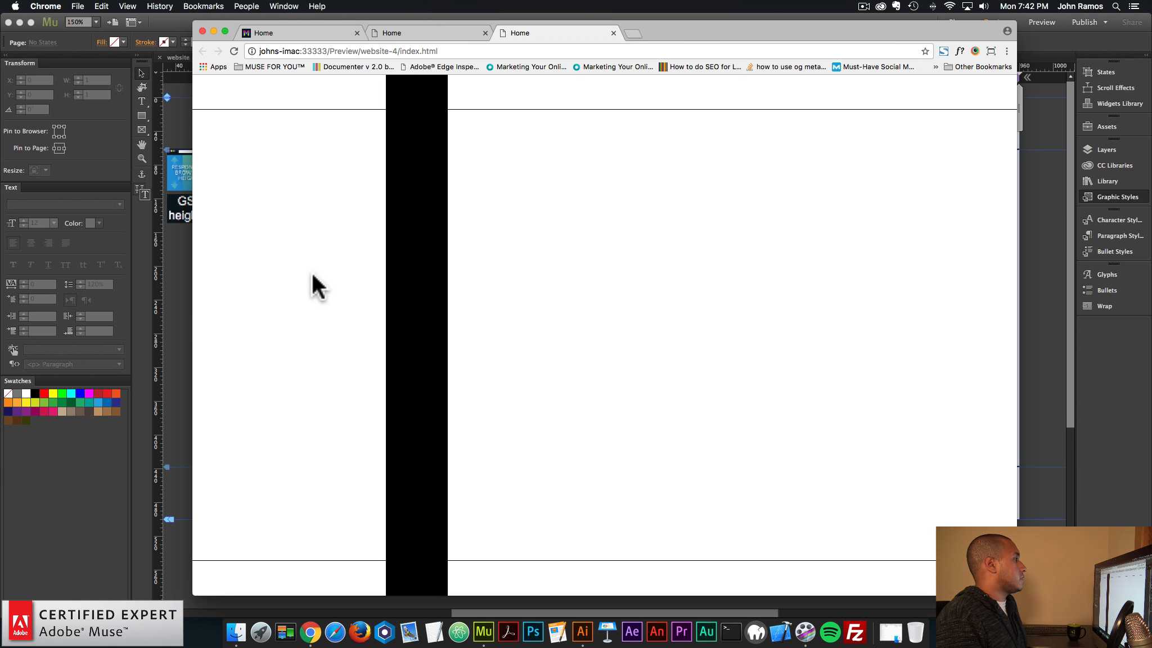
pyautogui.click(187, 250)
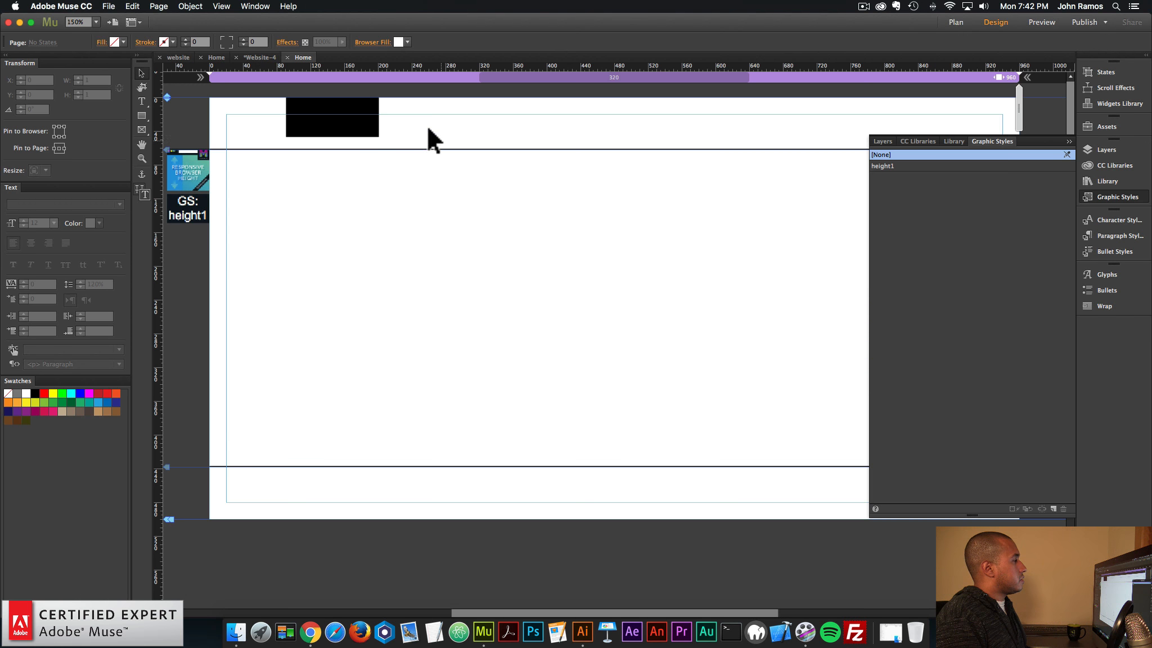
# Step: Duplicate the black rectangle and place the copy at the page's top edge near the right side, at X 711
pyautogui.click(358, 118)
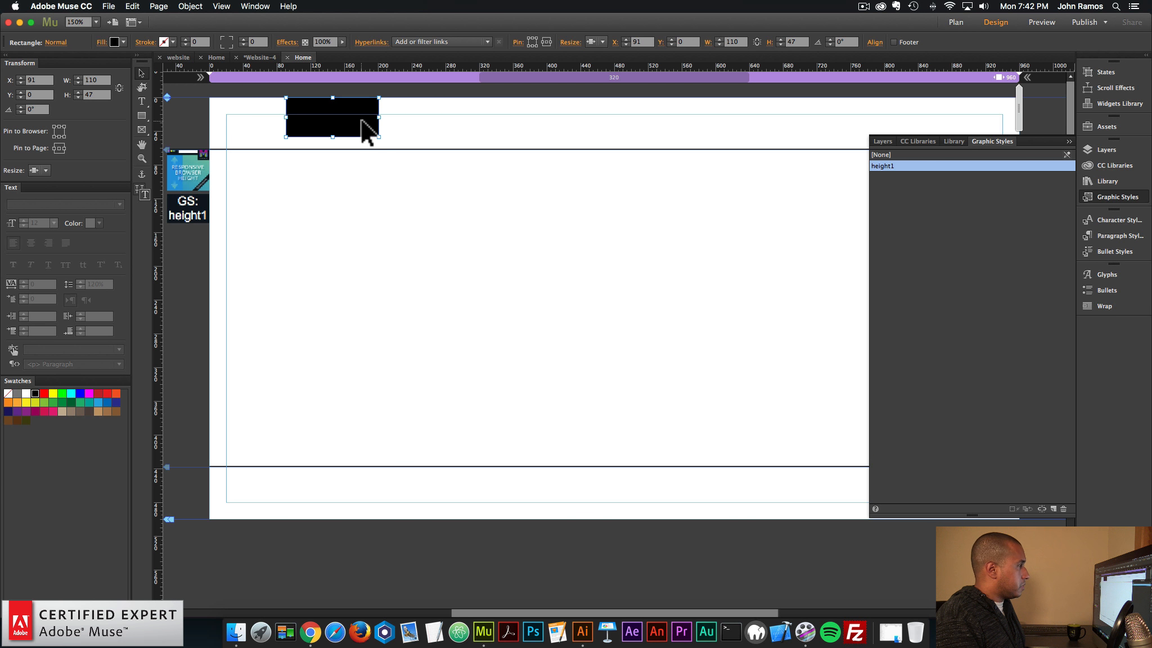
pyautogui.press('super+v')
pyautogui.moveTo(619, 344); pyautogui.dragTo(856, 121)
pyautogui.click(363, 117)
pyautogui.click(843, 132)
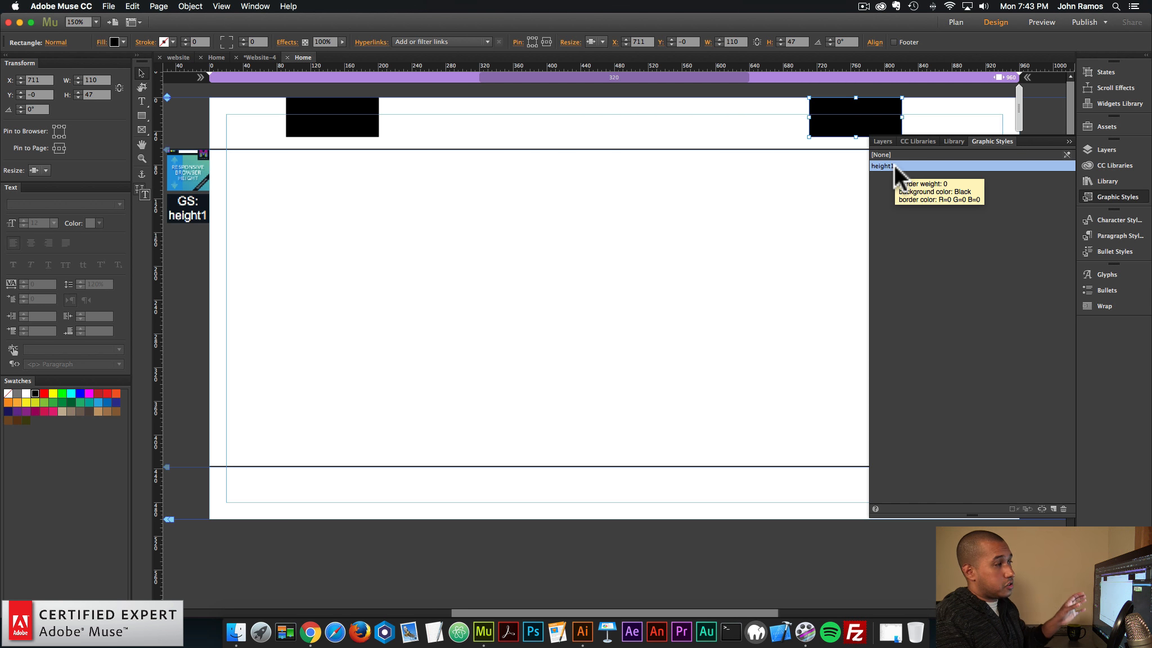
# Step: Preview the page with both black rectangles in the browser, then return to Muse
pyautogui.click(731, 215)
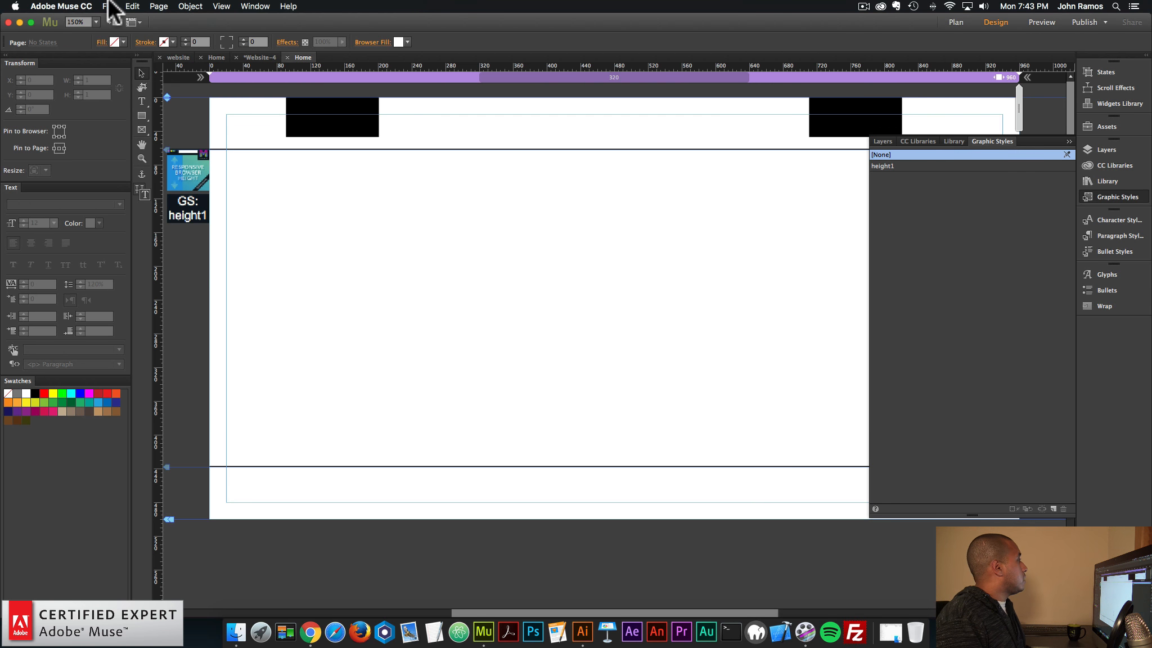
pyautogui.click(109, 6)
pyautogui.click(149, 186)
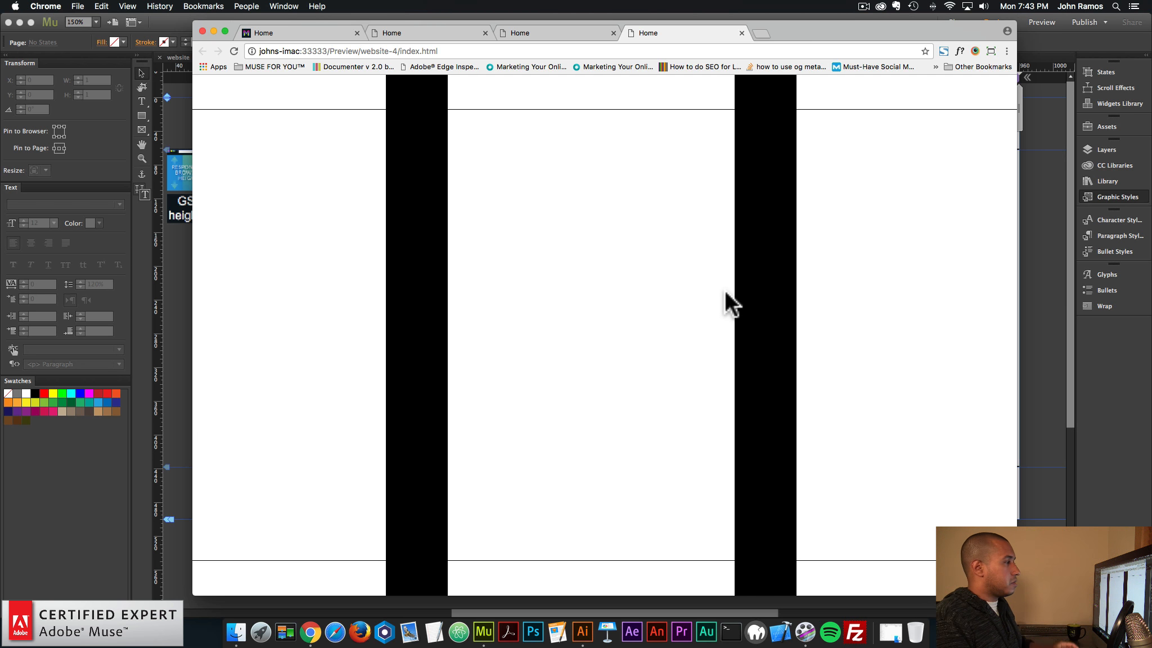
pyautogui.click(1049, 245)
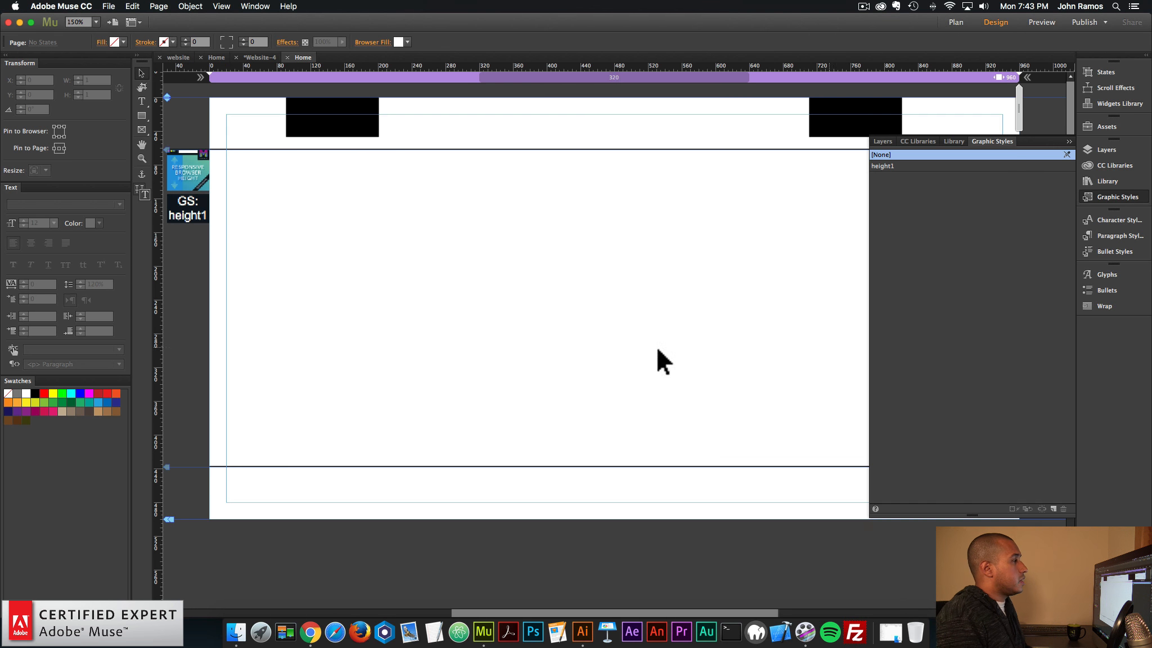
# Step: Turn the left black rectangle into a thin vertical line with width 1 at X 80
pyautogui.click(353, 123)
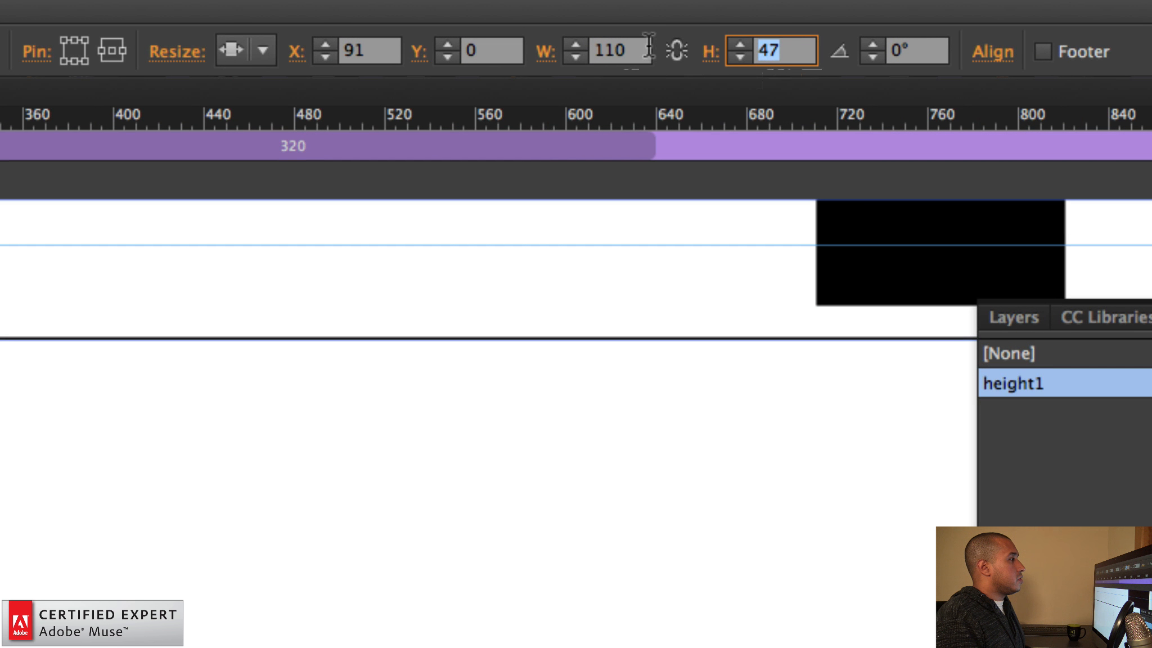
pyautogui.click(648, 48)
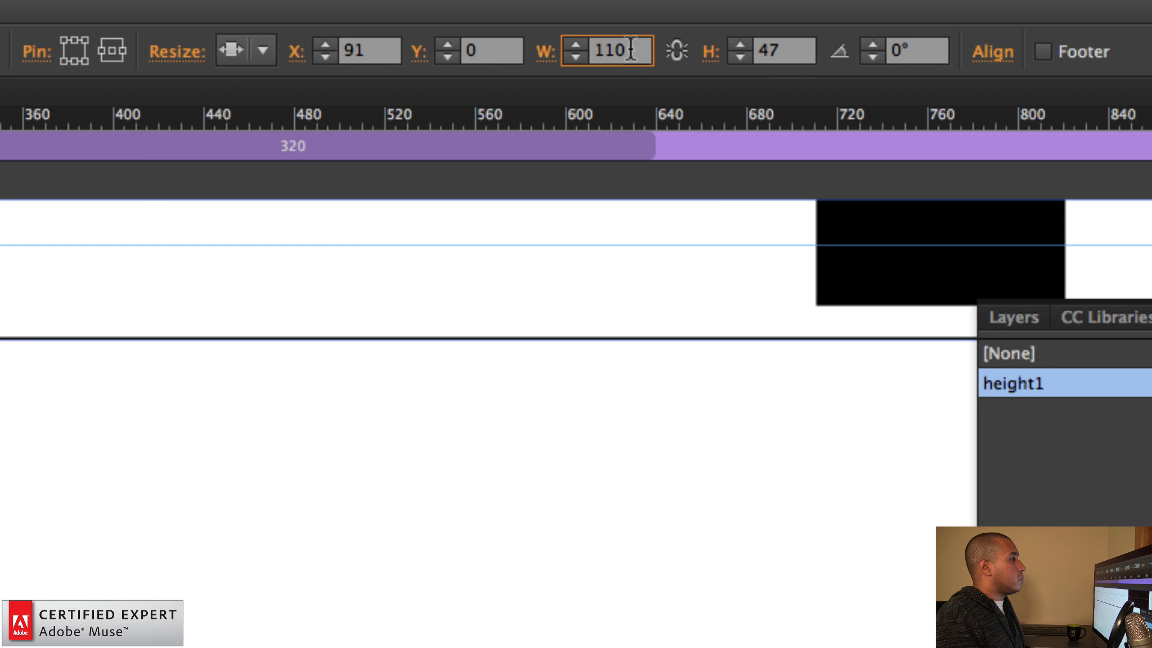
pyautogui.write('1')
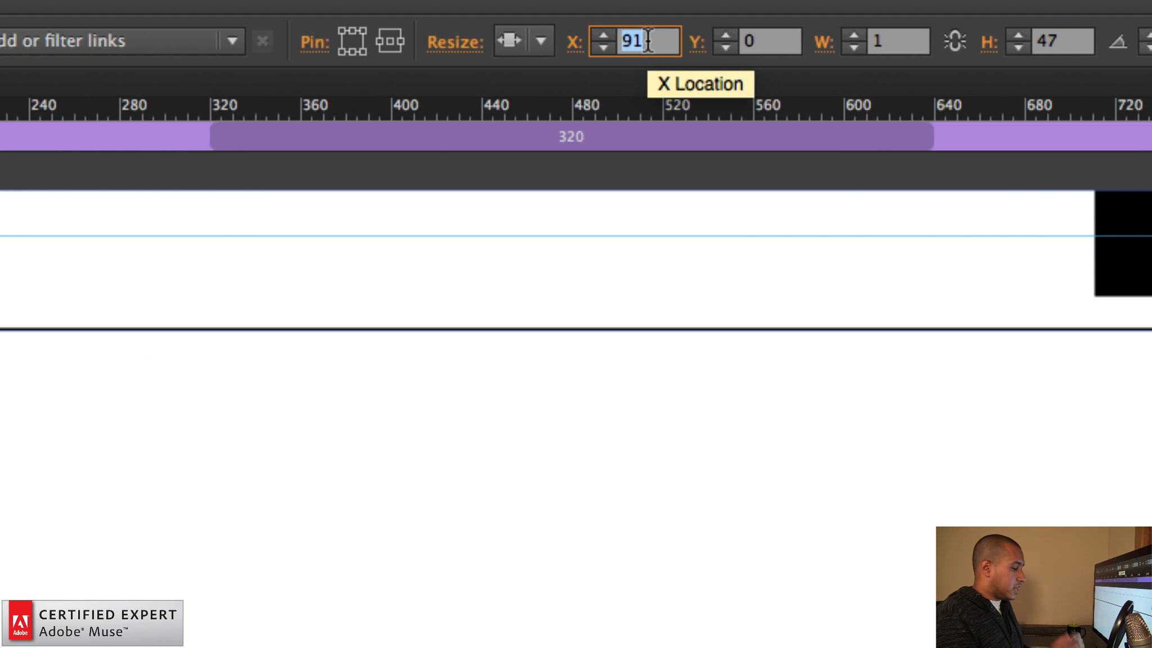
pyautogui.write('80')
pyautogui.press('Return')
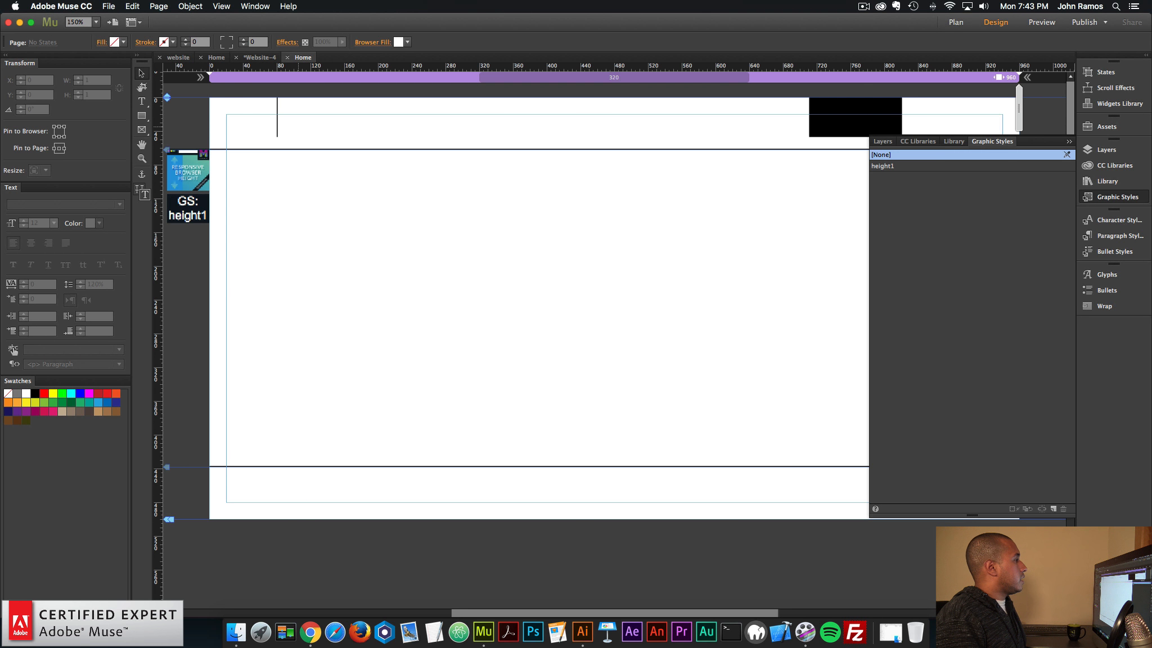
# Step: Turn the right black rectangle into a thin vertical line with width 1 at X 880
pyautogui.click(872, 115)
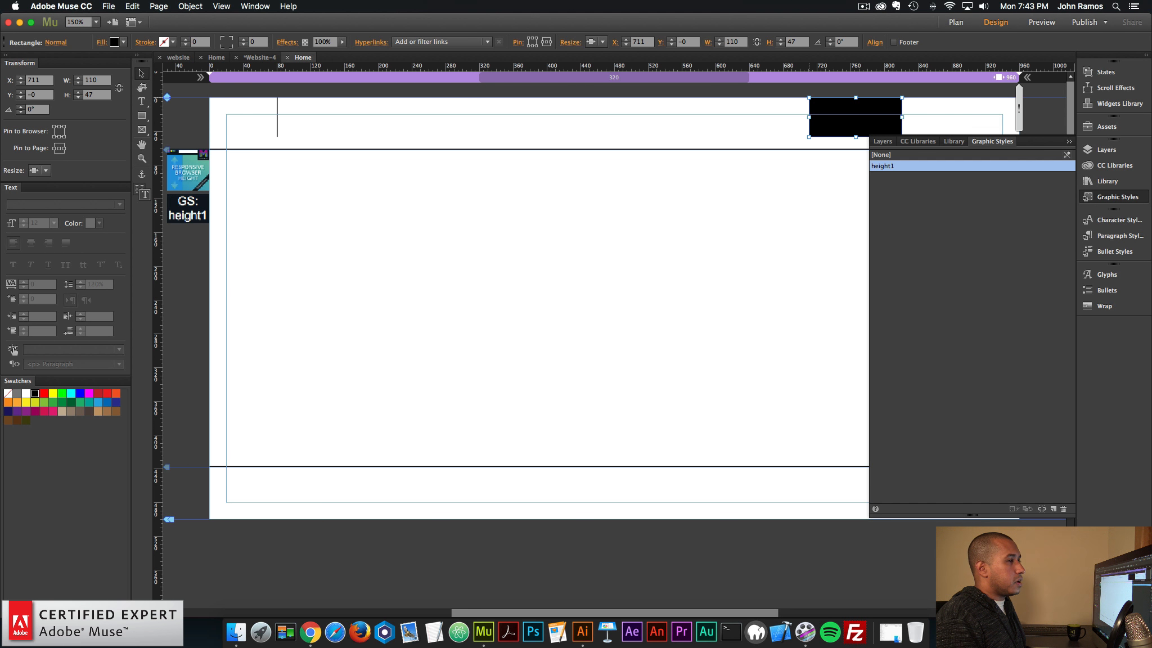
pyautogui.click(1117, 197)
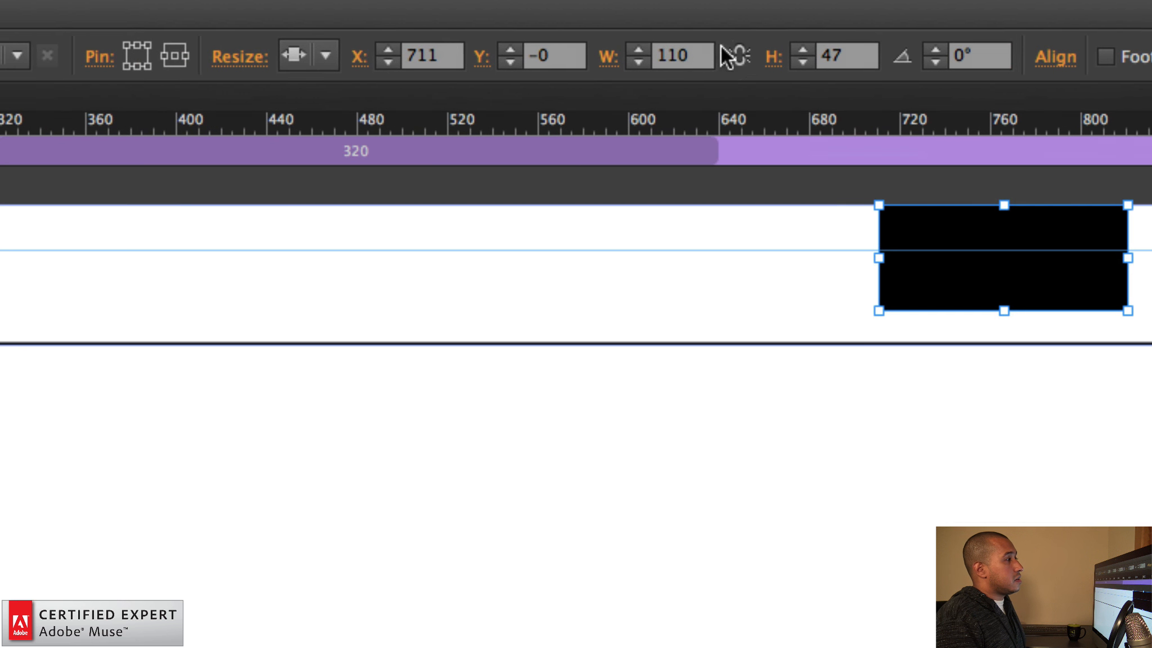
pyautogui.doubleClick(722, 42)
pyautogui.write('1')
pyautogui.press('Return')
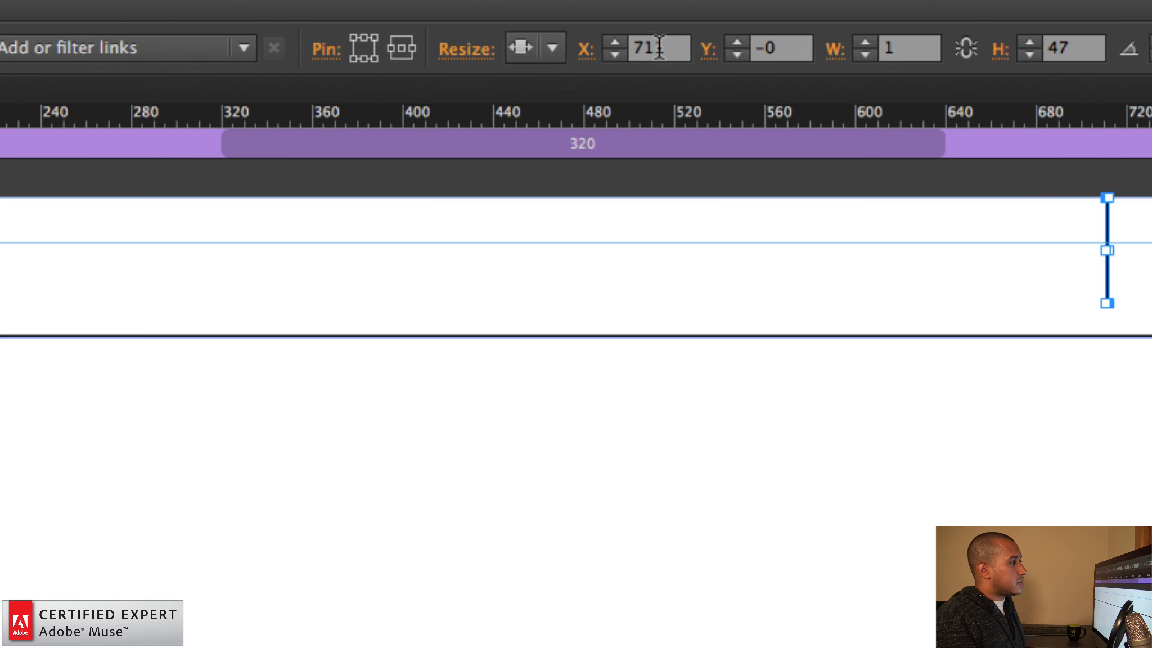
pyautogui.click(641, 41)
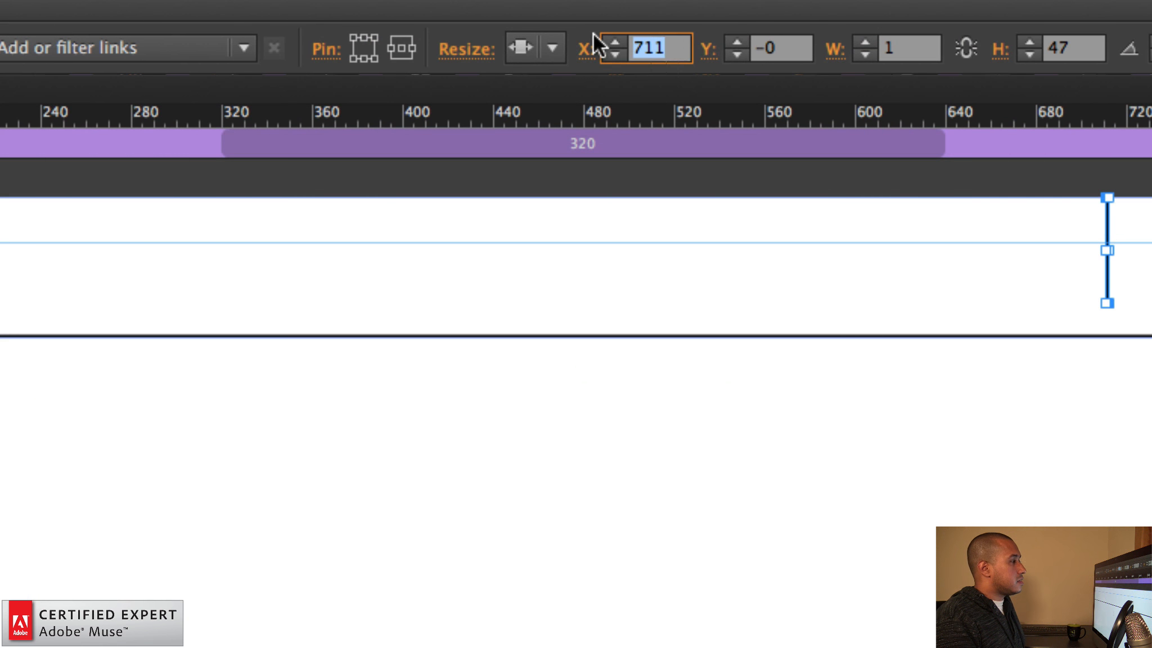
pyautogui.write('880')
pyautogui.press('Return')
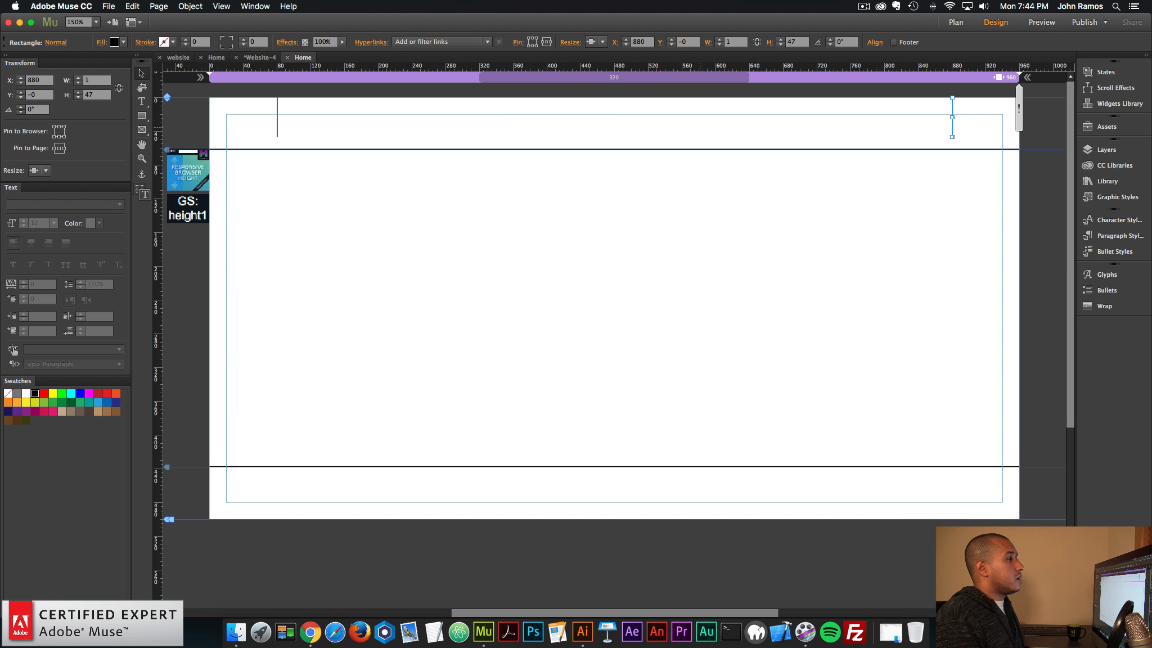
# Step: Pin the left vertical line to the browser's left edge and the right vertical line to its right edge
pyautogui.click(478, 119)
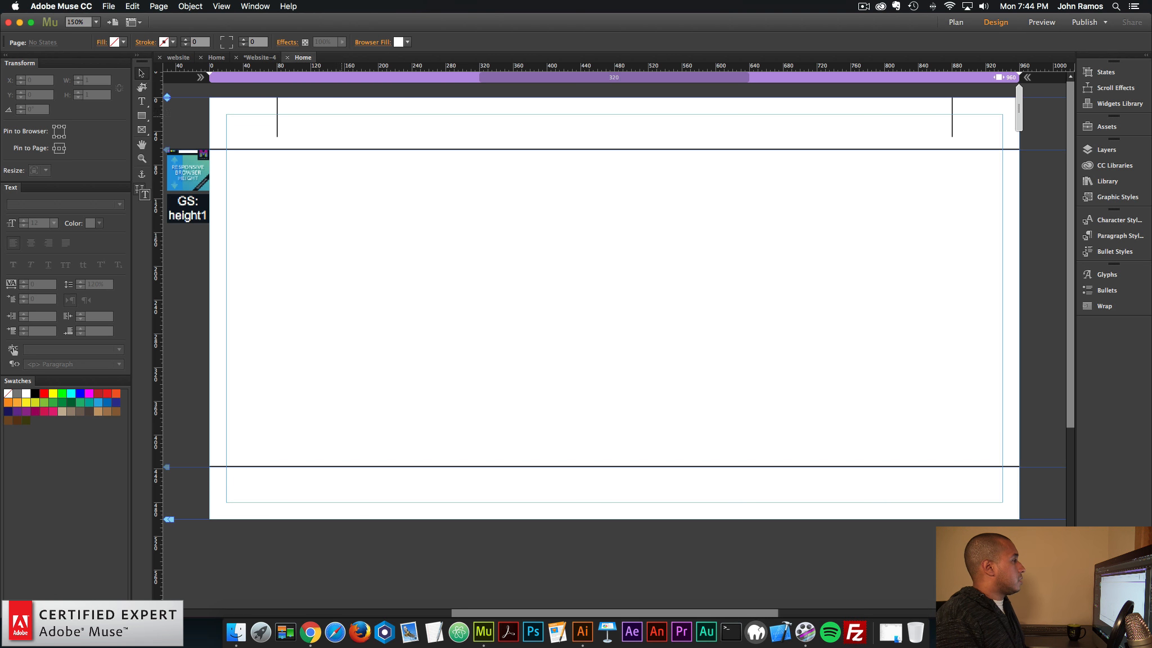
pyautogui.moveTo(328, 102); pyautogui.dragTo(257, 129)
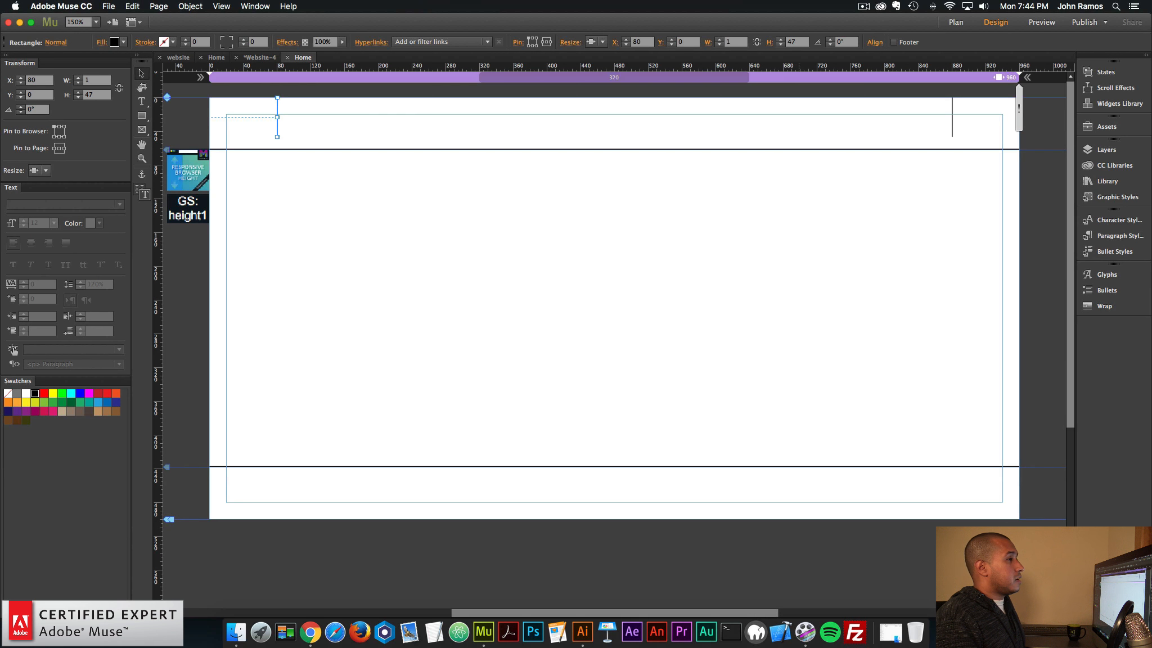
pyautogui.moveTo(879, 129); pyautogui.dragTo(983, 116)
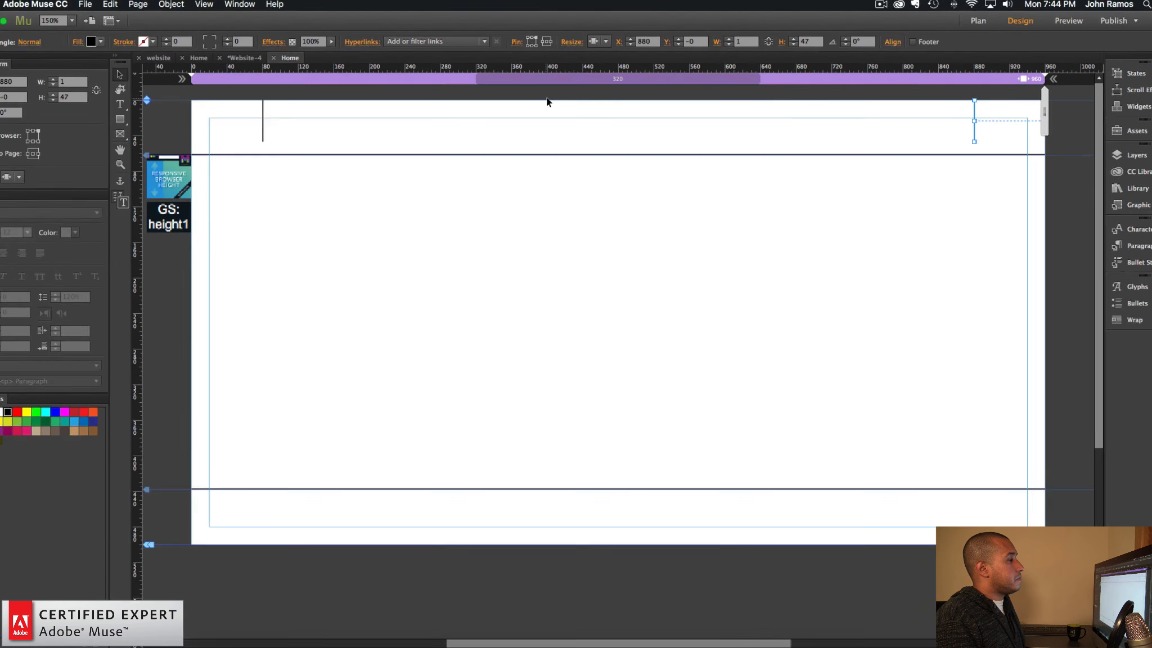
pyautogui.click(978, 250)
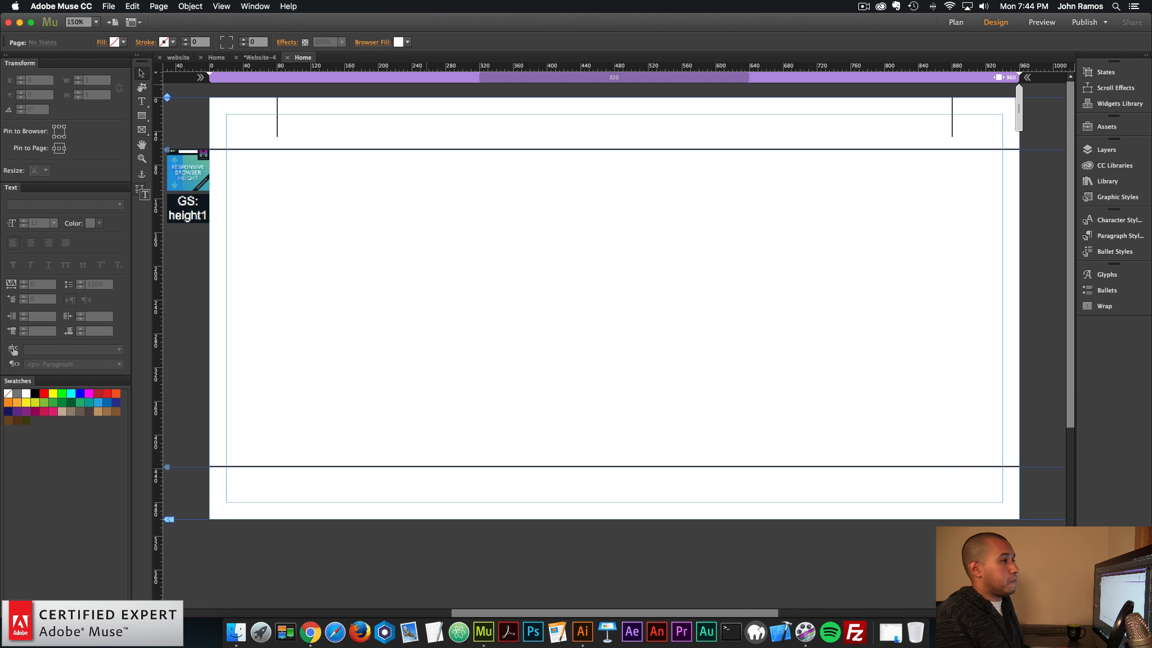
# Step: Preview the page in the browser, resize the browser window to check the pinned vertical lines, and return to Muse
pyautogui.click(108, 6)
pyautogui.click(135, 184)
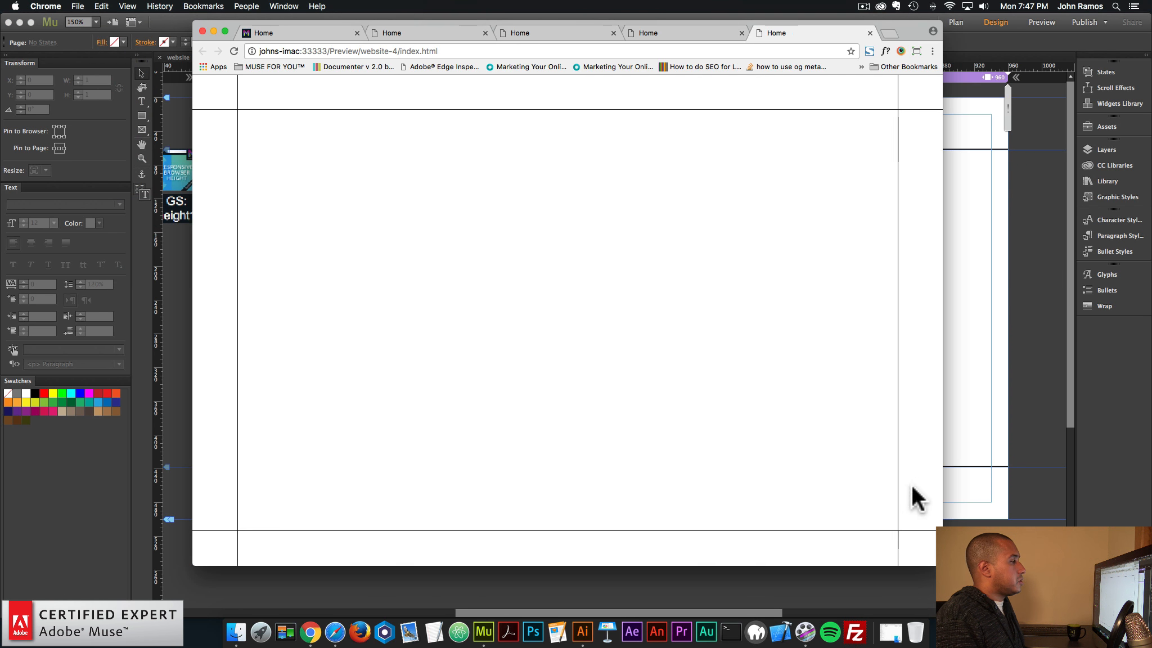
pyautogui.moveTo(940, 564); pyautogui.dragTo(917, 565)
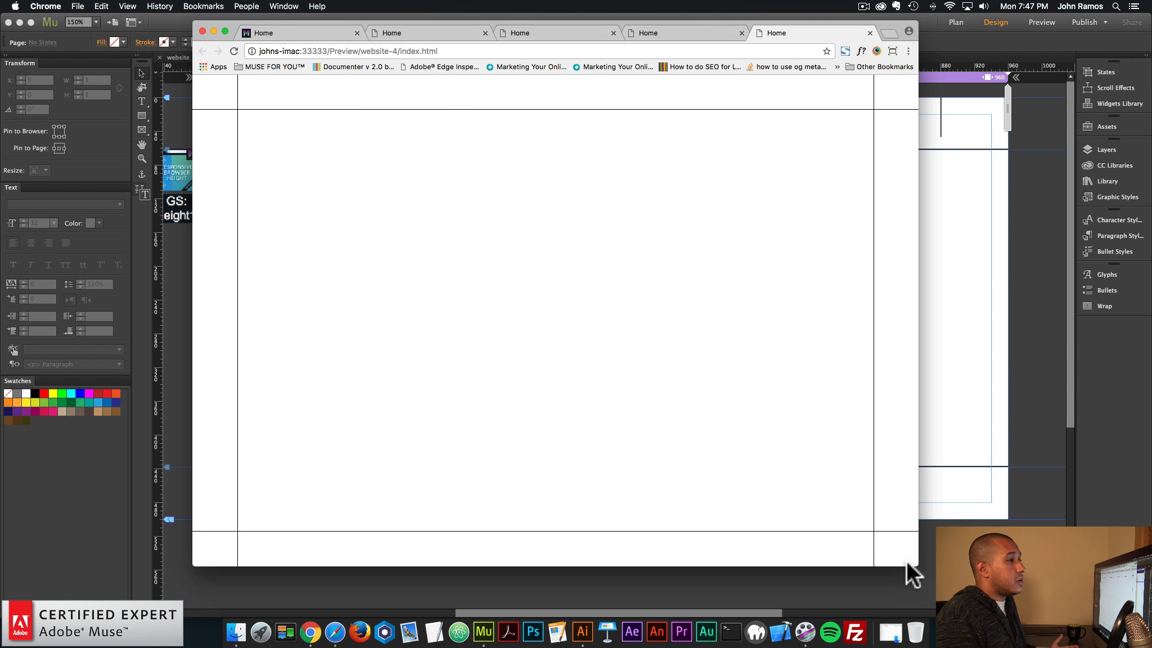
pyautogui.click(1024, 379)
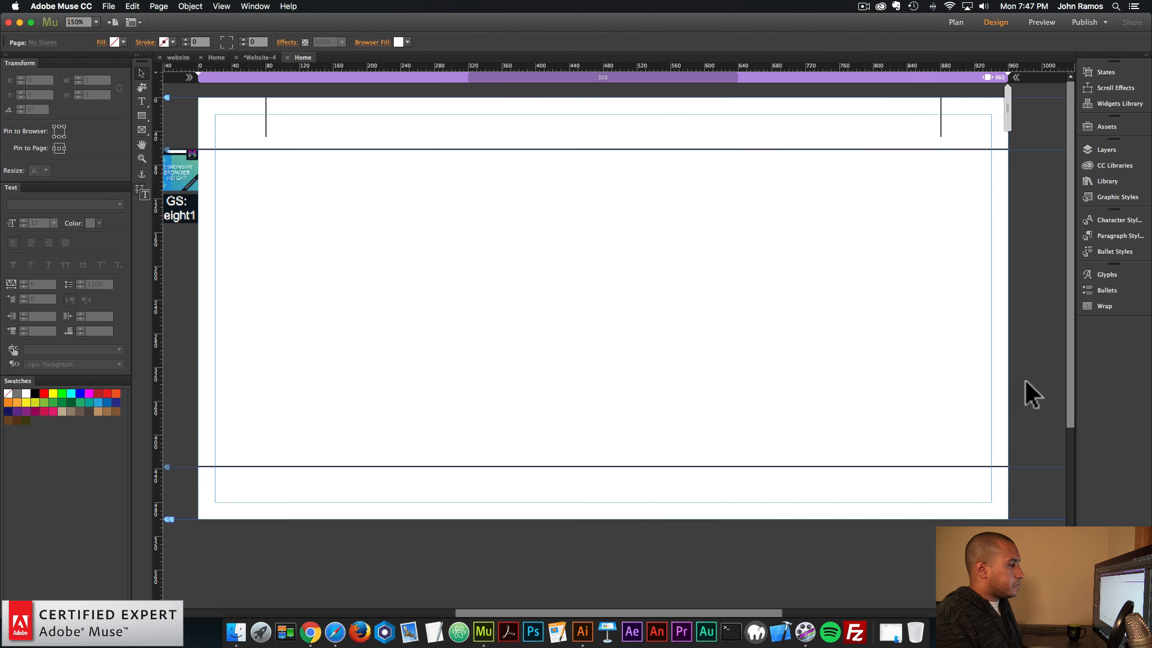
# Step: Draw a full-width rectangle across the page at about Y 217 and set its height to 300
pyautogui.click(142, 116)
pyautogui.moveTo(200, 280); pyautogui.dragTo(1009, 486)
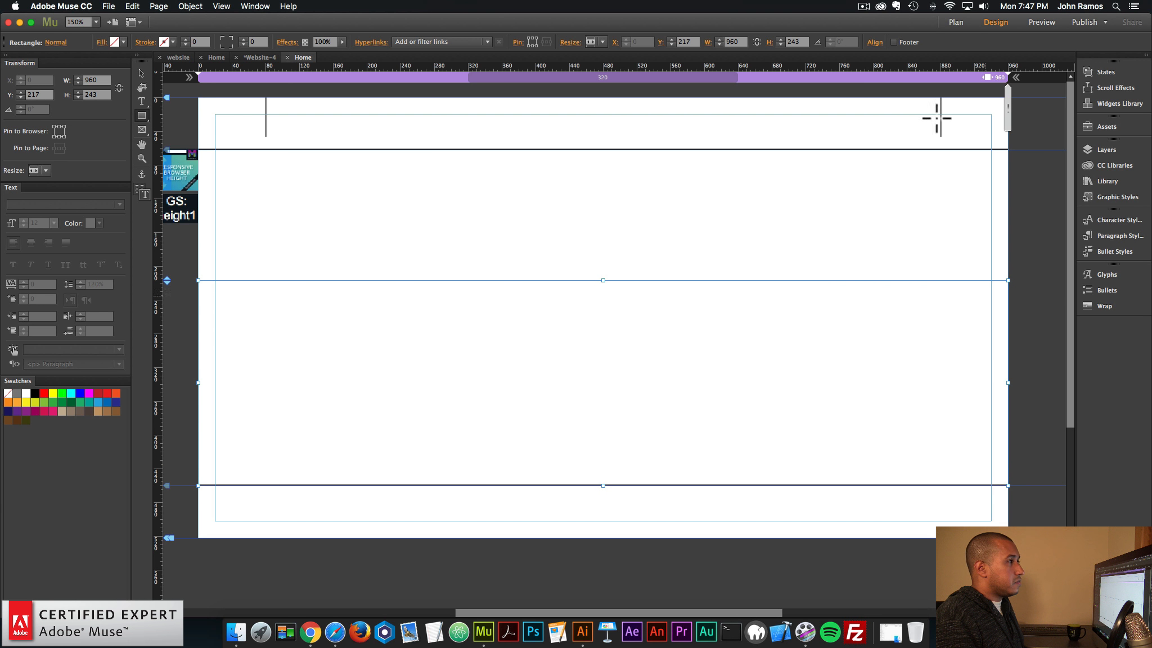
pyautogui.click(793, 42)
pyautogui.write('300')
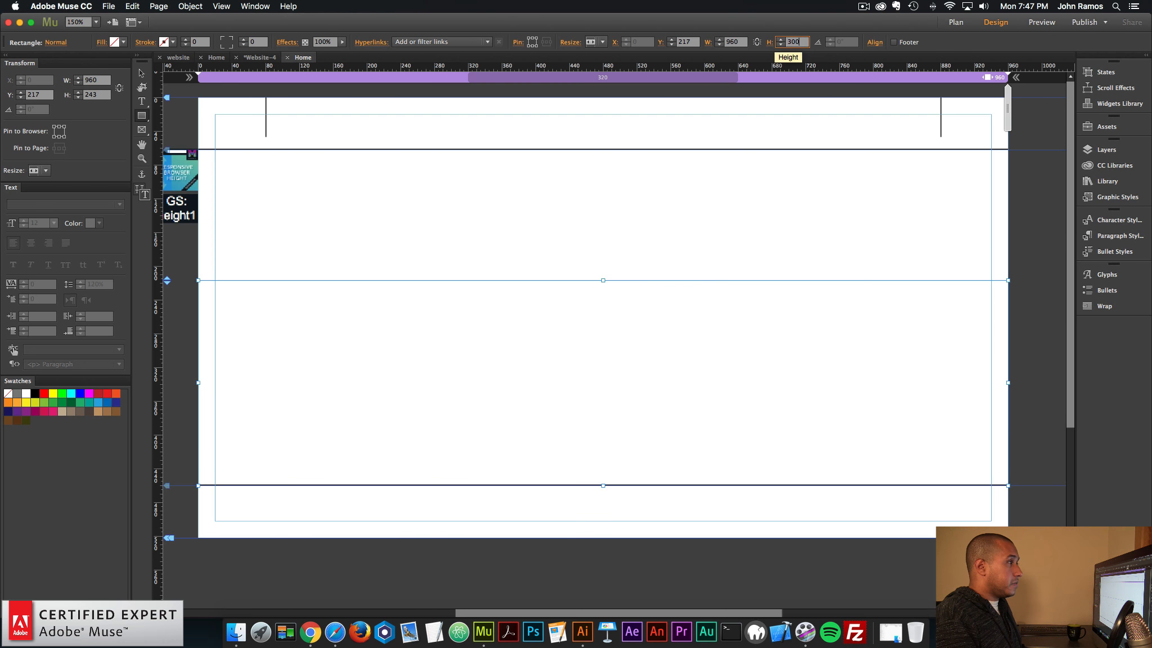
pyautogui.press('Return')
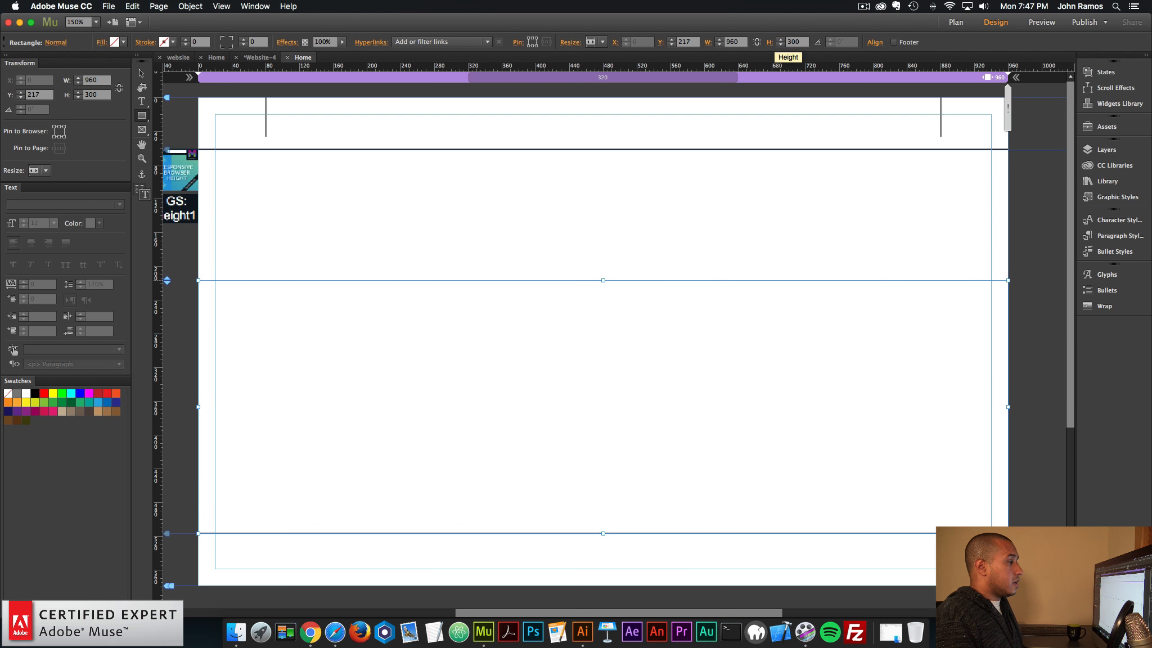
pyautogui.click(600, 42)
pyautogui.click(605, 89)
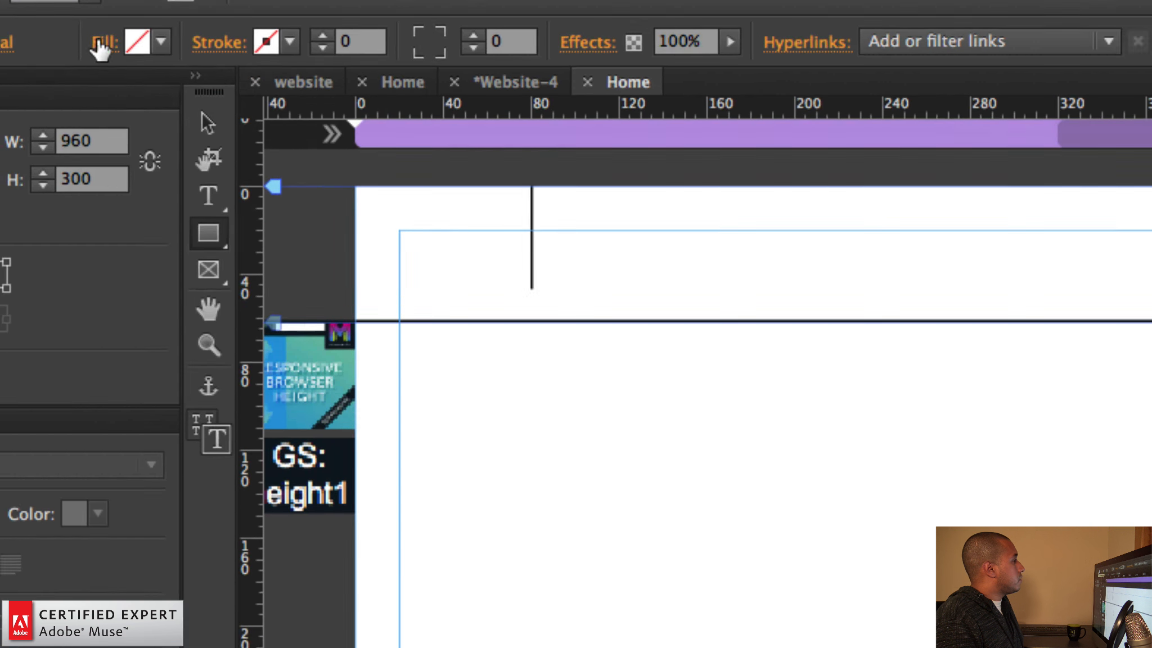
# Step: Fill the new rectangle with the image DSC08390.jpg and set its fitting to Scale to Fill
pyautogui.click(114, 42)
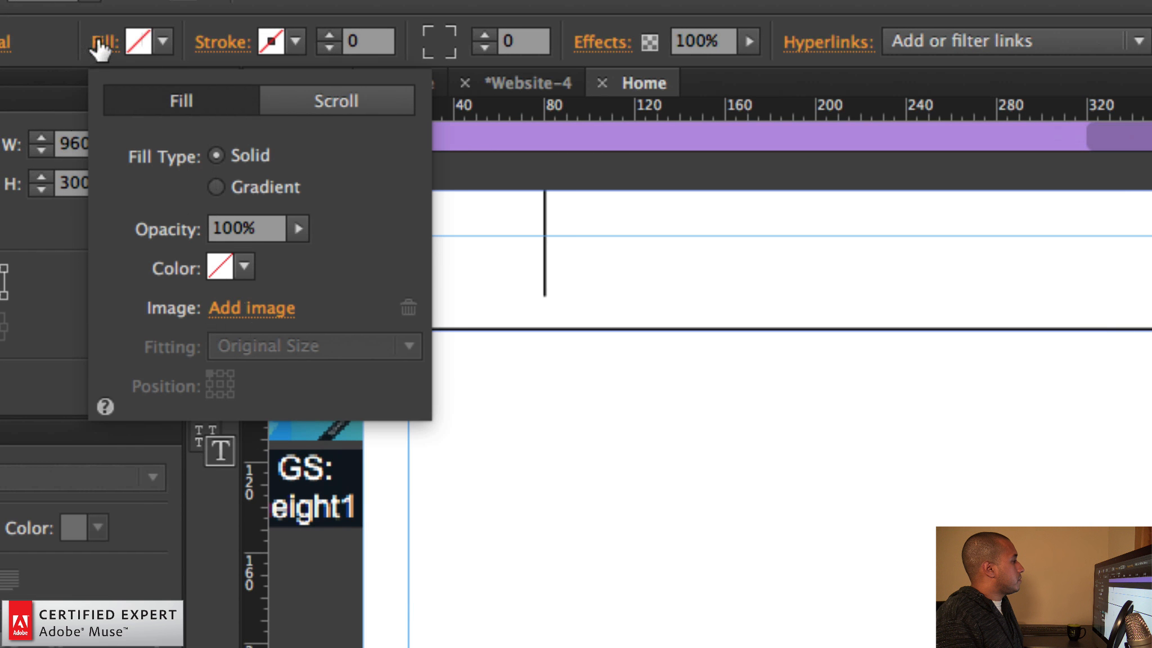
pyautogui.click(228, 311)
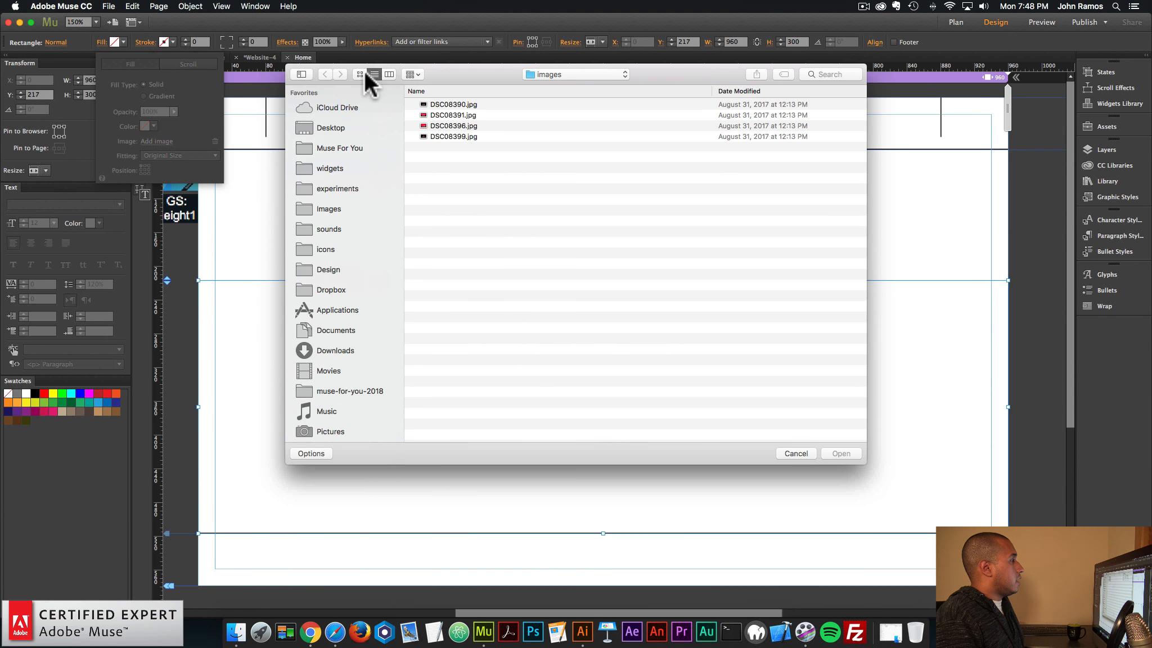
pyautogui.click(363, 73)
pyautogui.click(444, 115)
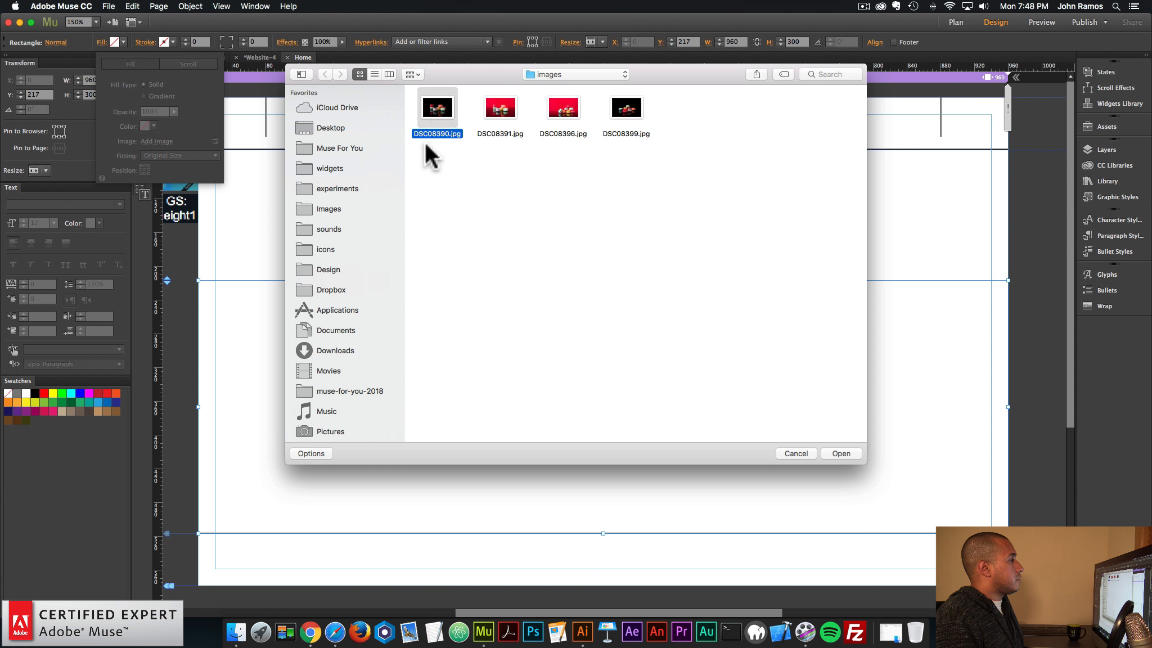
pyautogui.doubleClick(434, 110)
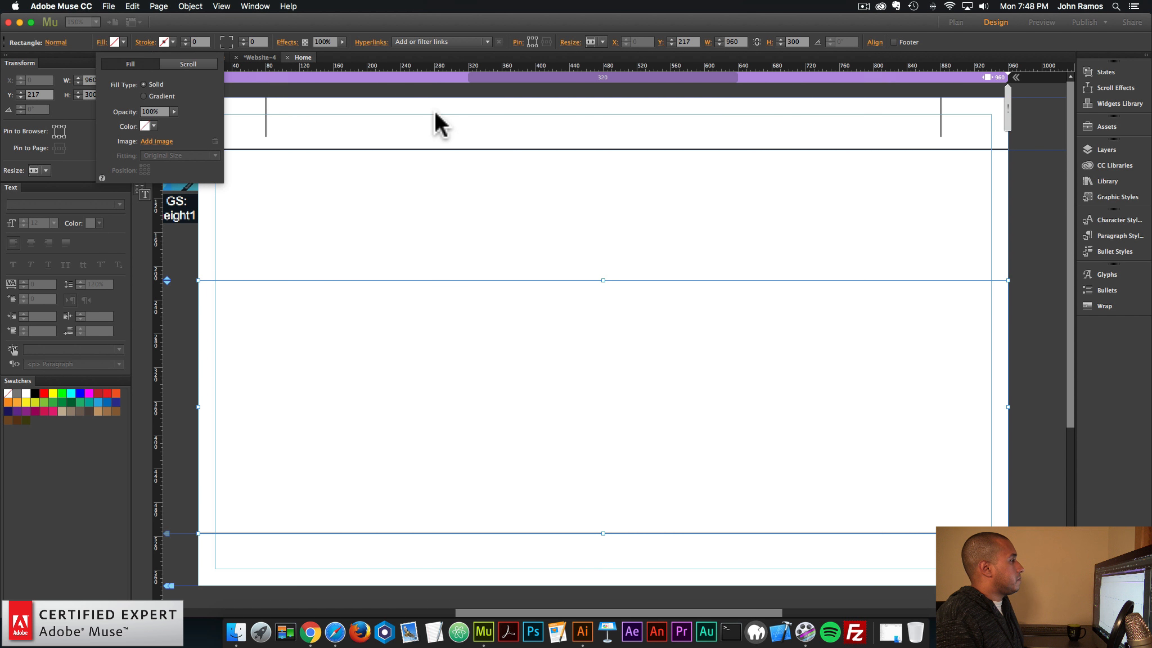
pyautogui.click(165, 153)
pyautogui.click(164, 171)
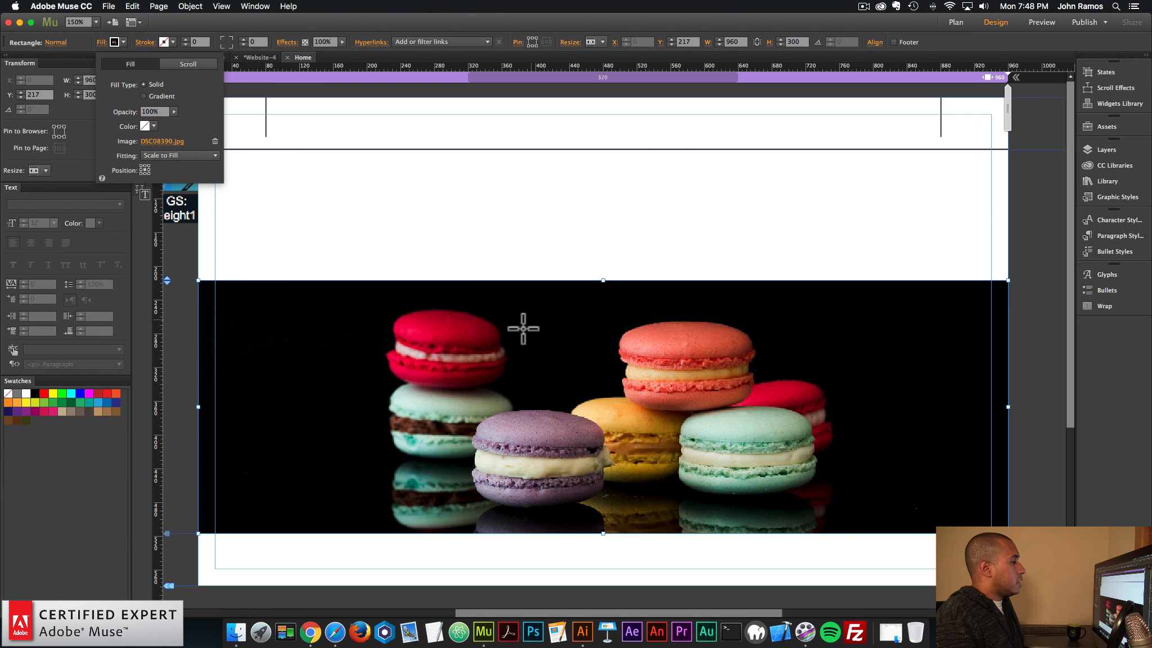
pyautogui.click(392, 210)
# Step: Try the macaroon rectangle as a footer item, and pin it to the browser's bottom edge at Y 200
pyautogui.click(142, 74)
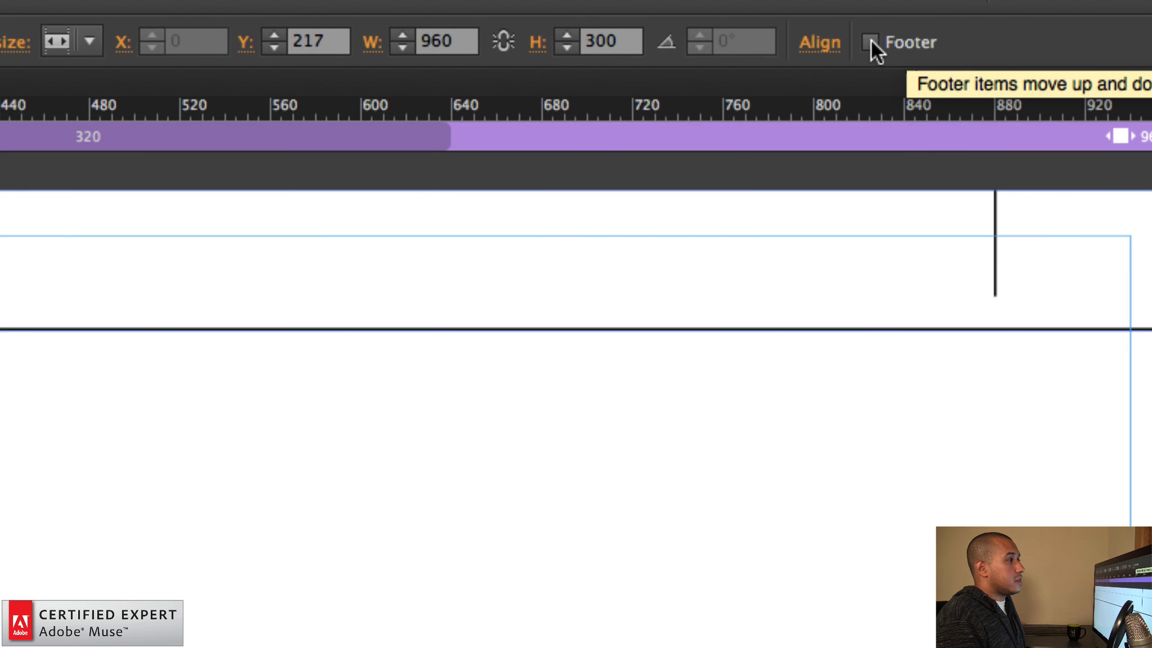
pyautogui.click(895, 42)
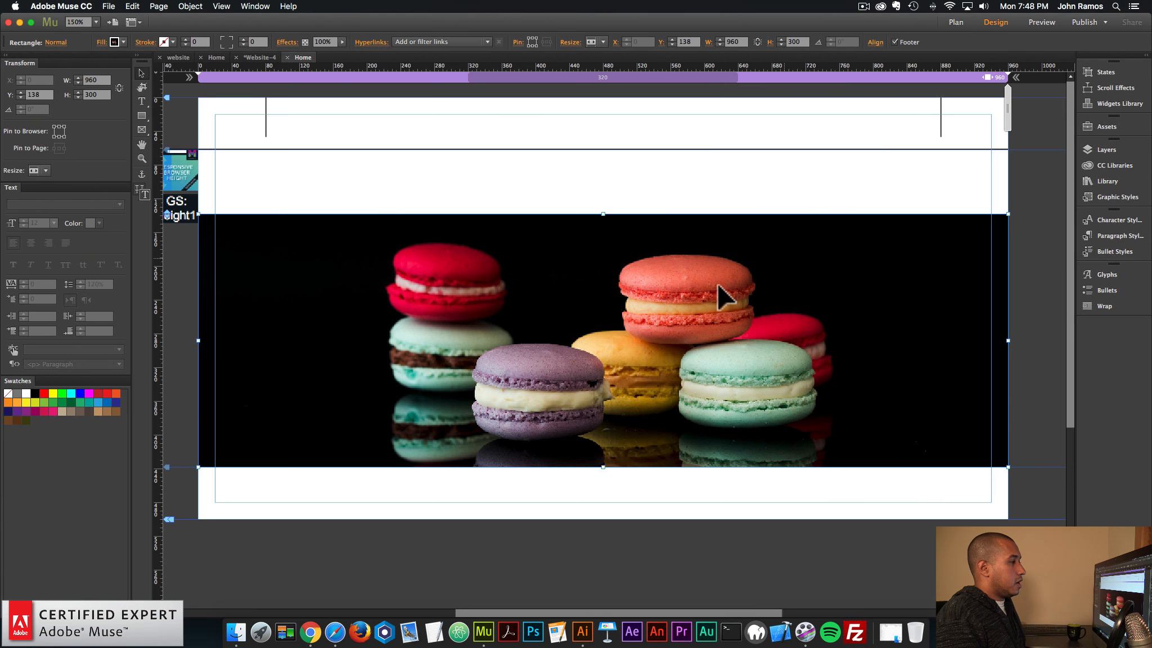
pyautogui.moveTo(717, 282); pyautogui.dragTo(697, 334)
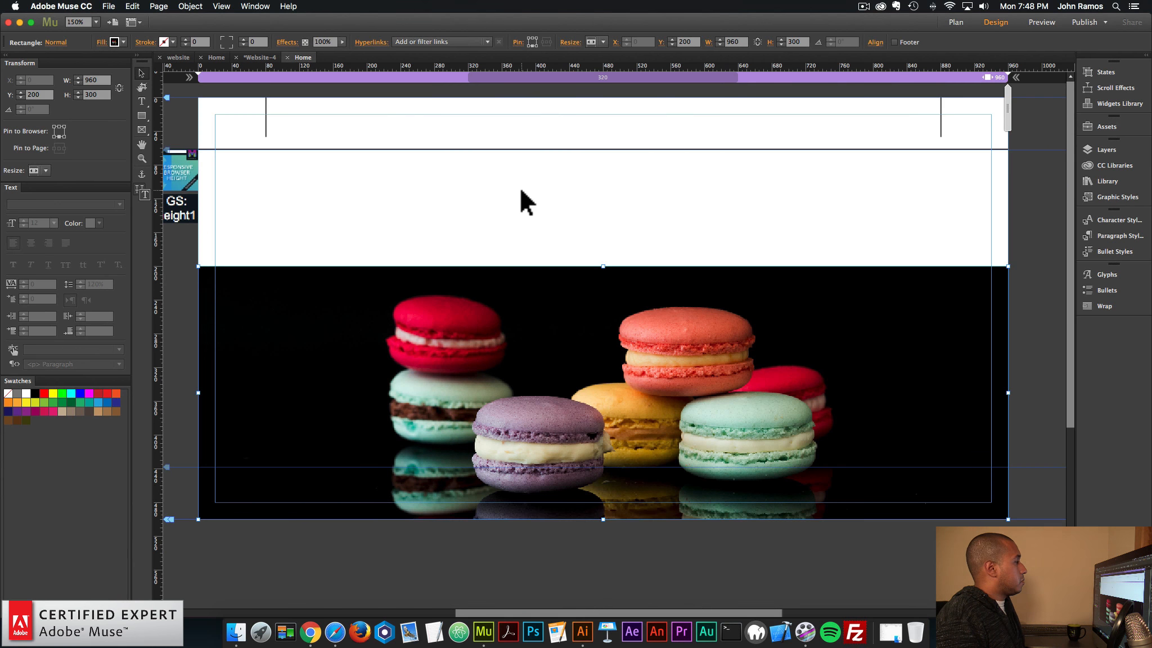
pyautogui.click(521, 191)
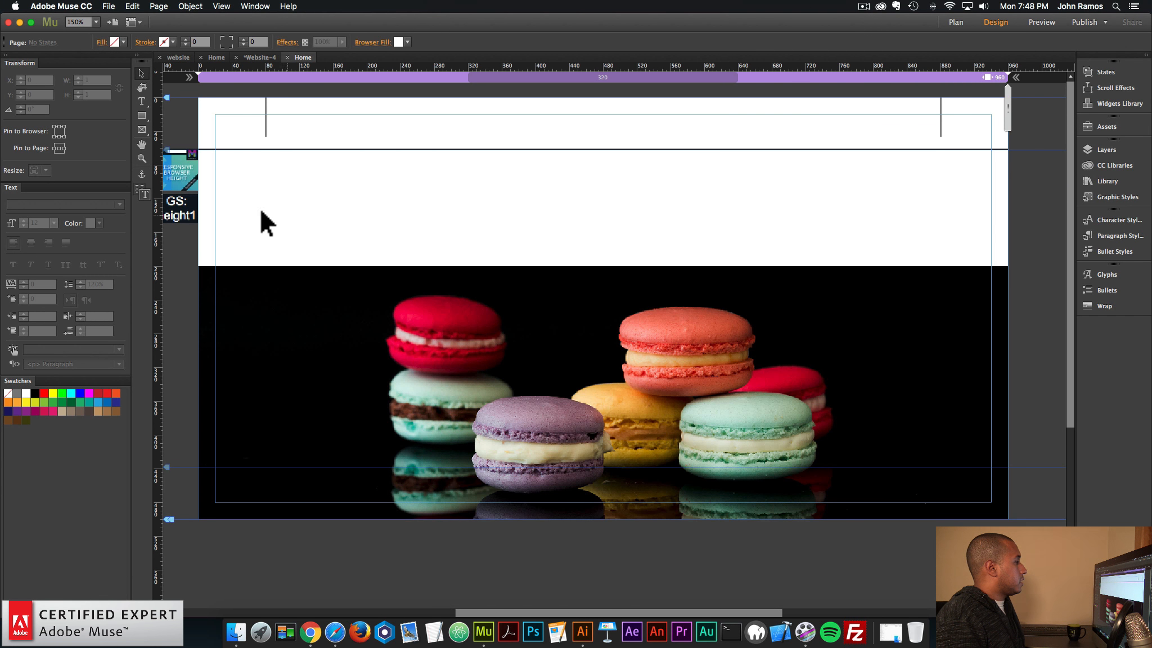
# Step: Preview the page in the browser, shrink the browser window to check the macaroon image's position, and return to Muse
pyautogui.click(108, 6)
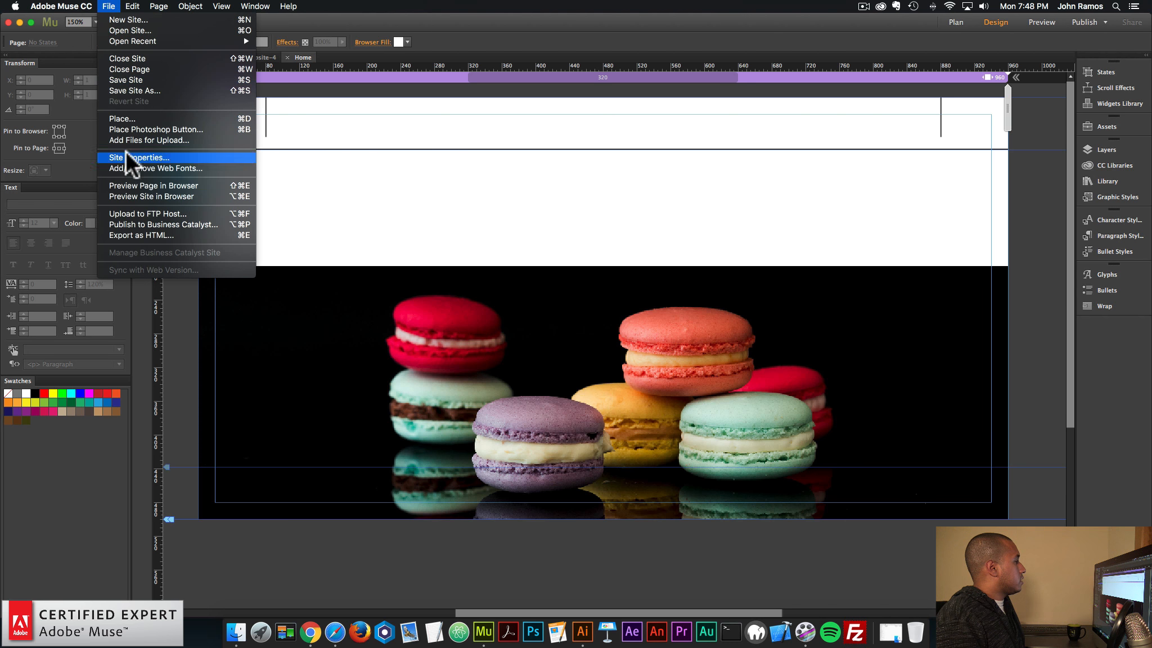
pyautogui.click(130, 180)
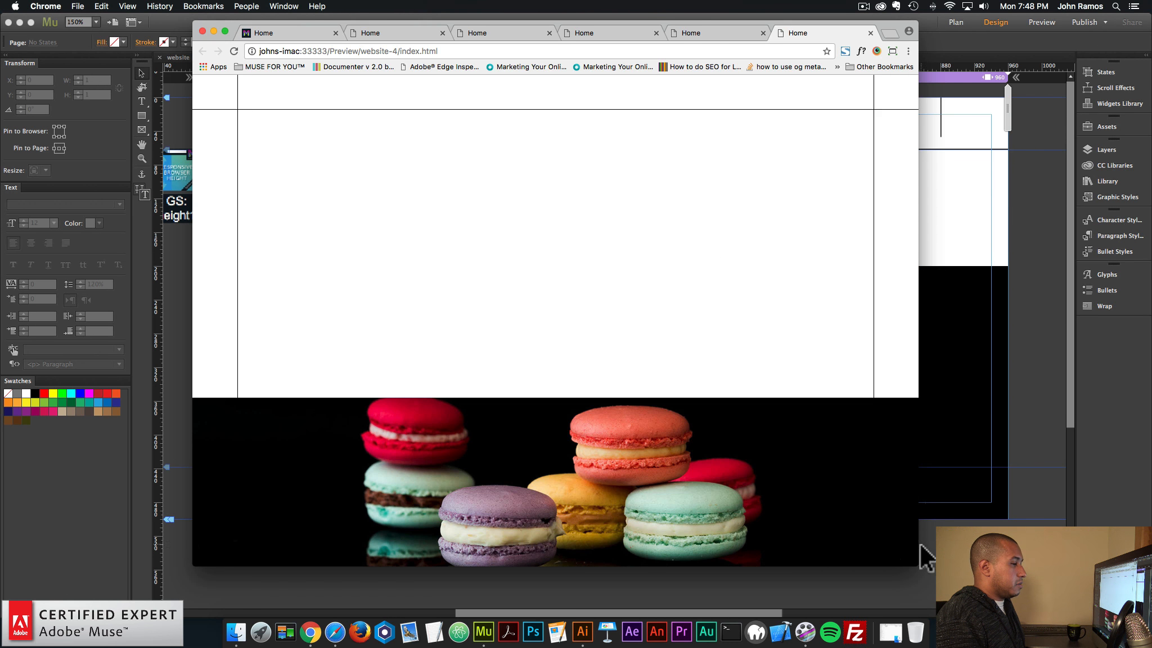
pyautogui.moveTo(915, 565); pyautogui.dragTo(875, 519)
pyautogui.click(966, 237)
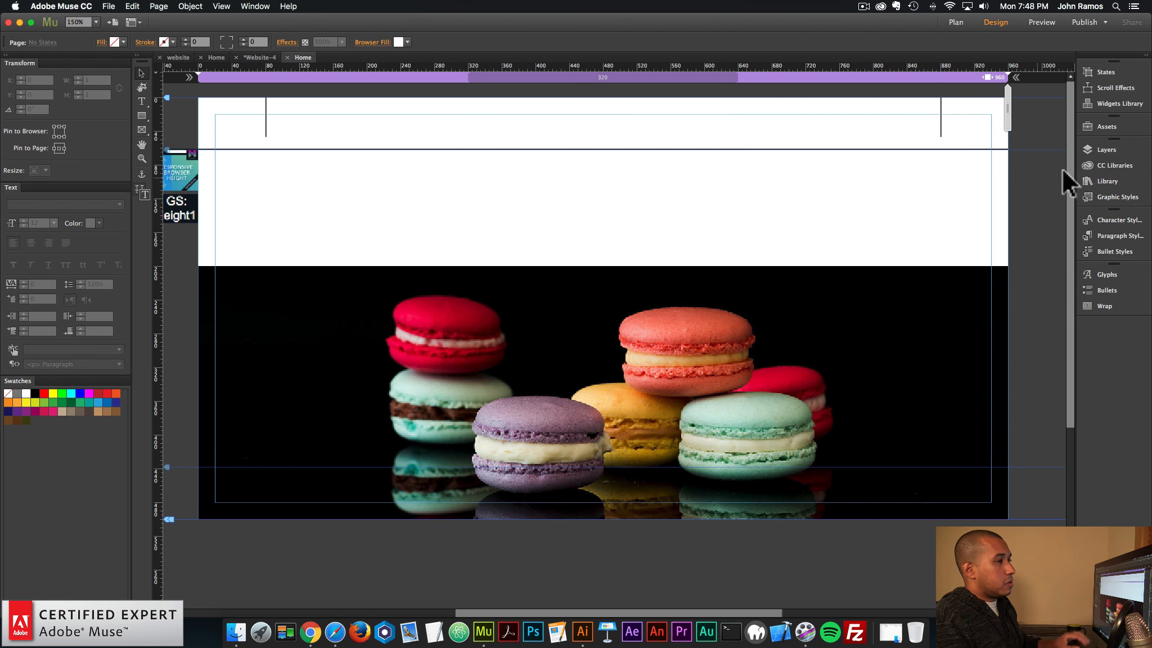
# Step: Move the macaroon image rectangle to the bottom of the stacking order in Layer 1
pyautogui.click(1119, 147)
pyautogui.click(896, 156)
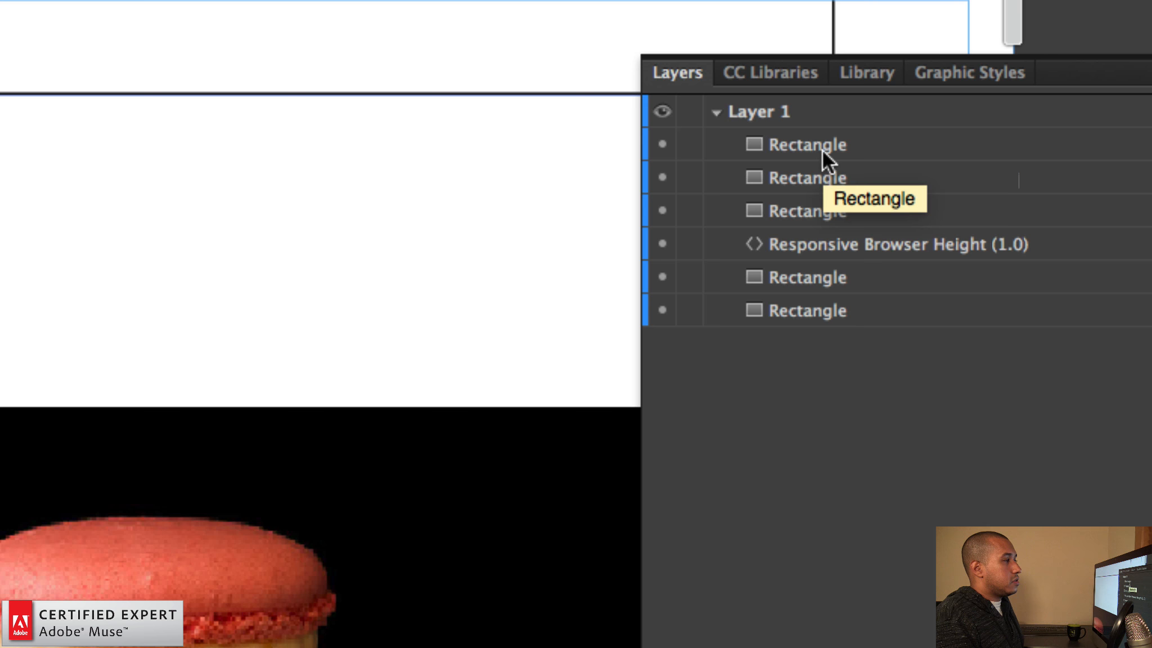
pyautogui.click(822, 147)
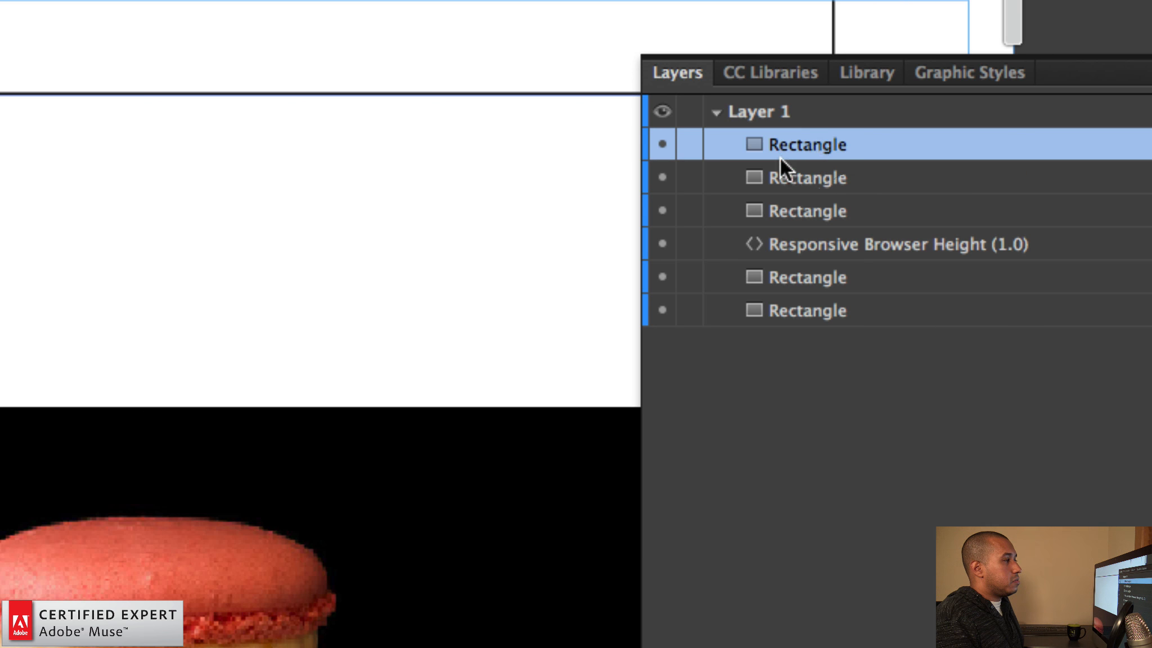
pyautogui.moveTo(806, 141); pyautogui.dragTo(808, 335)
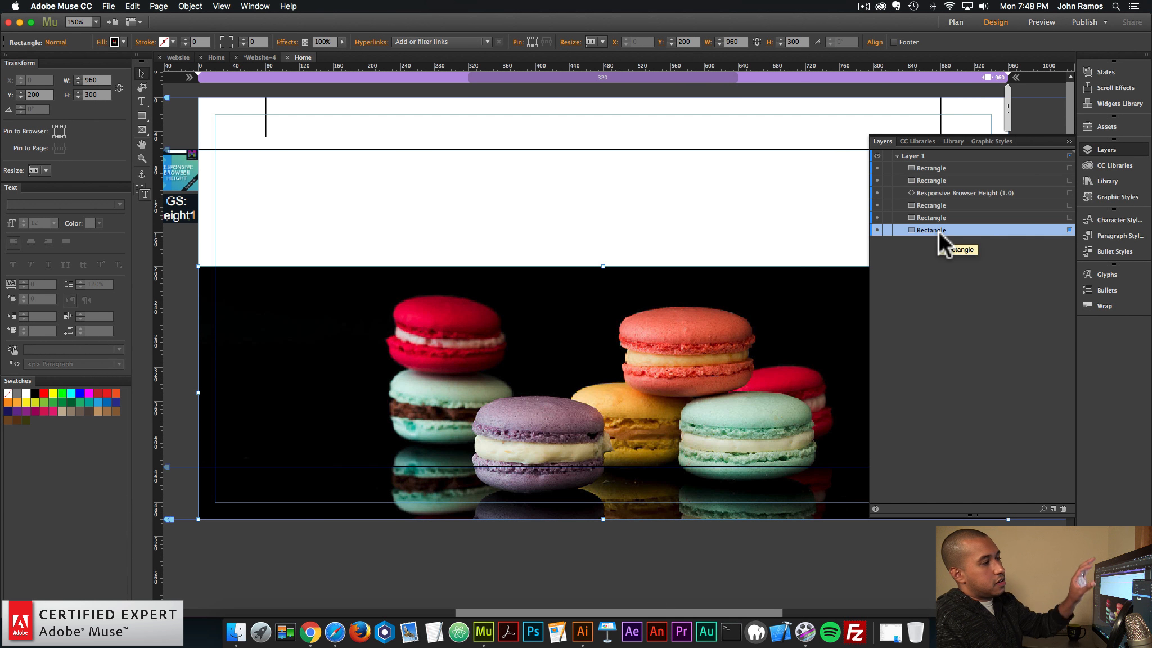
# Step: Close the layer list and lock the macaroon image rectangle
pyautogui.click(329, 221)
pyautogui.click(1130, 150)
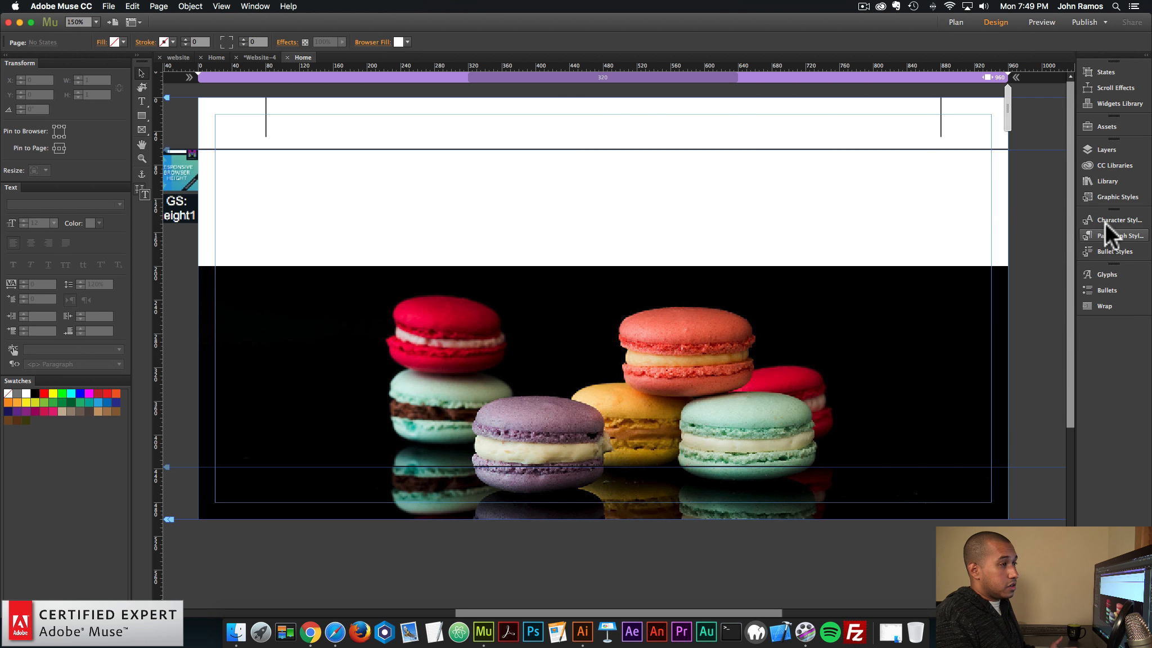
pyautogui.click(958, 359)
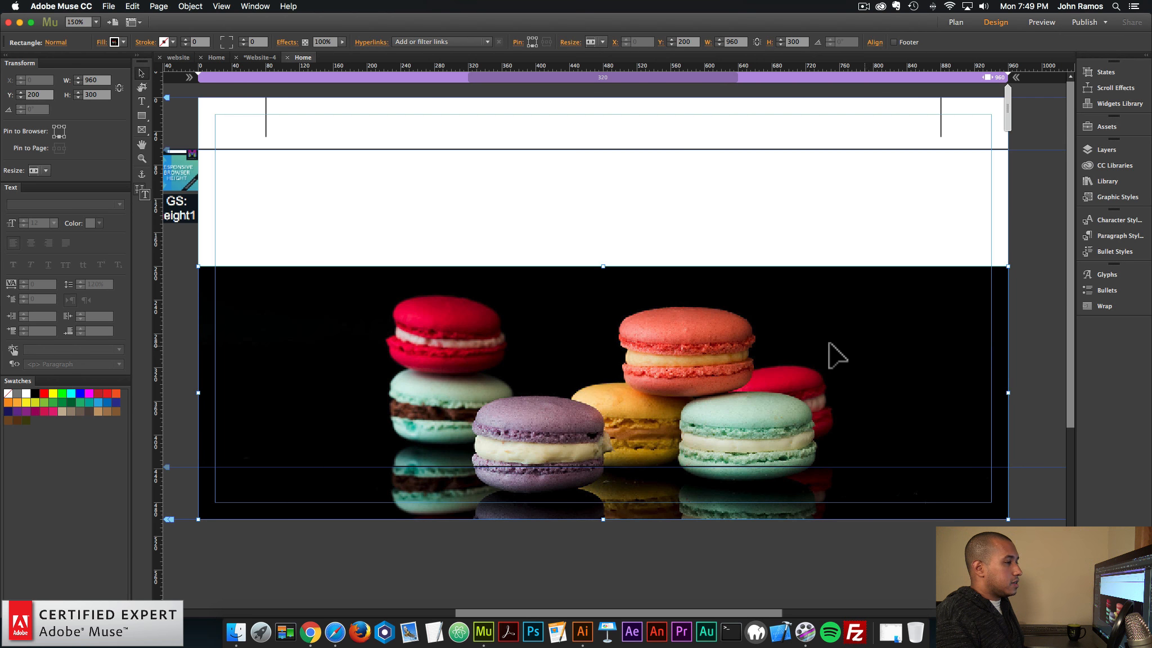
pyautogui.click(192, 6)
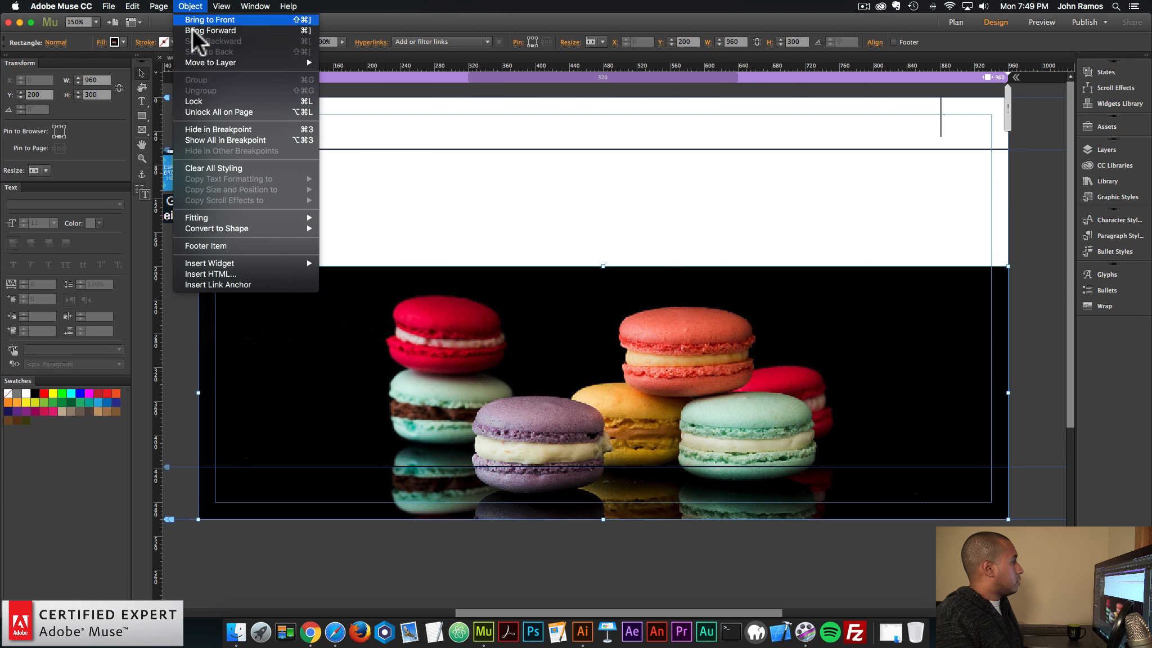
pyautogui.click(198, 102)
# Step: Select all the horizontal and vertical lines and fill them with the Grey swatch, brightened to a lighter grey
pyautogui.moveTo(945, 479); pyautogui.dragTo(237, 118)
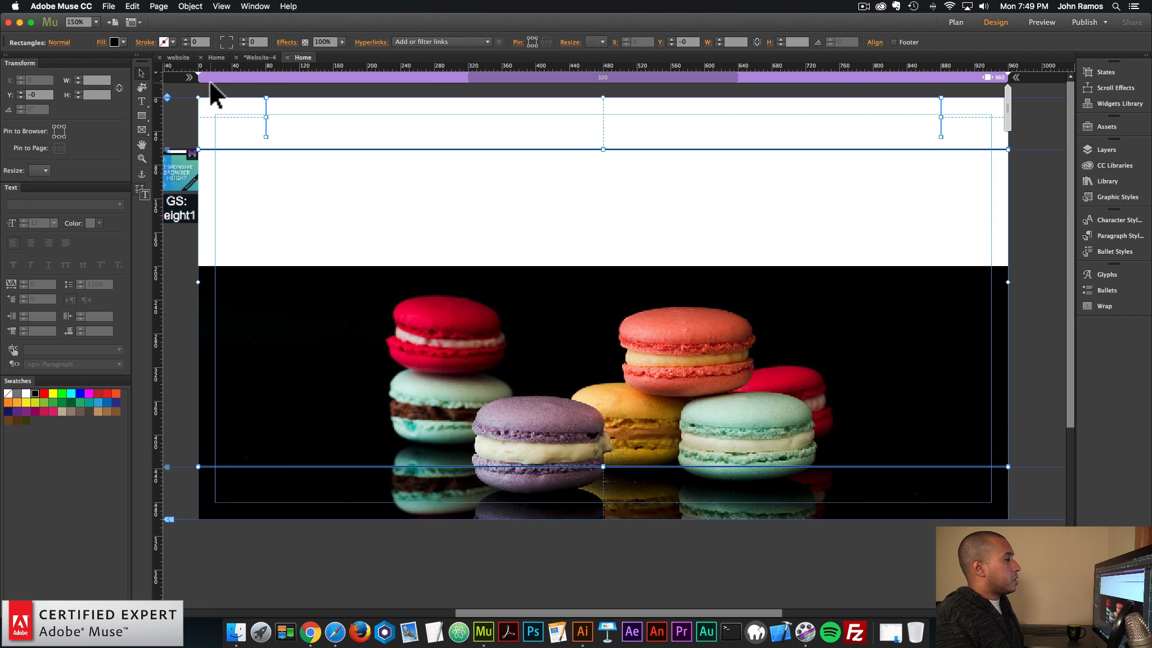
pyautogui.click(122, 42)
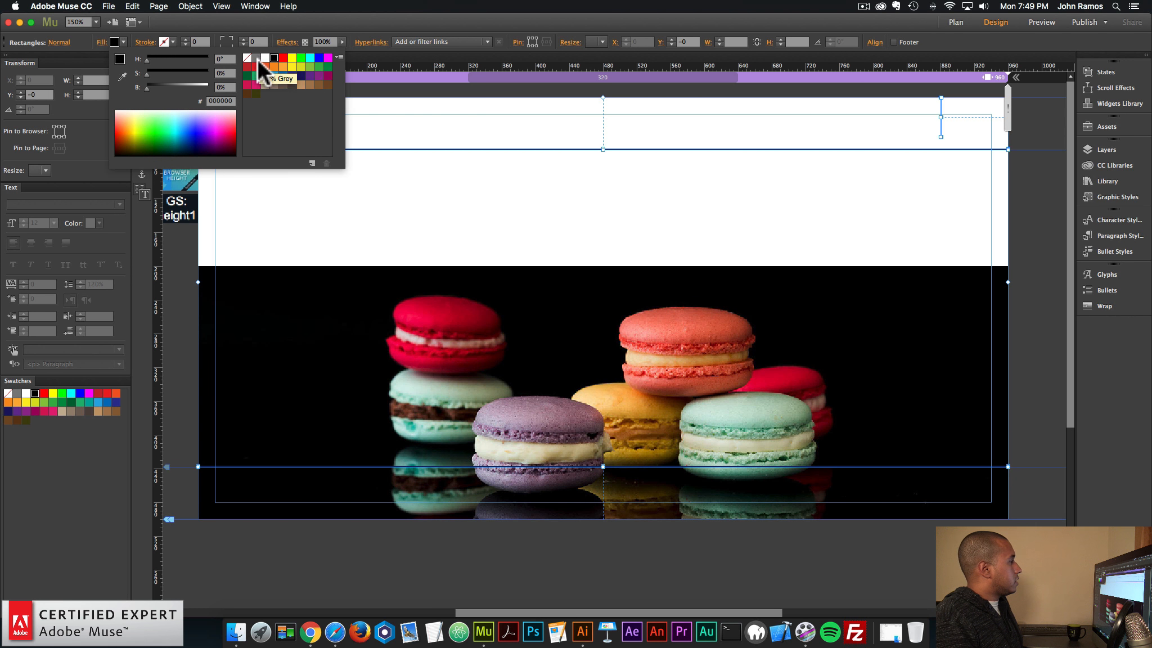
pyautogui.click(256, 56)
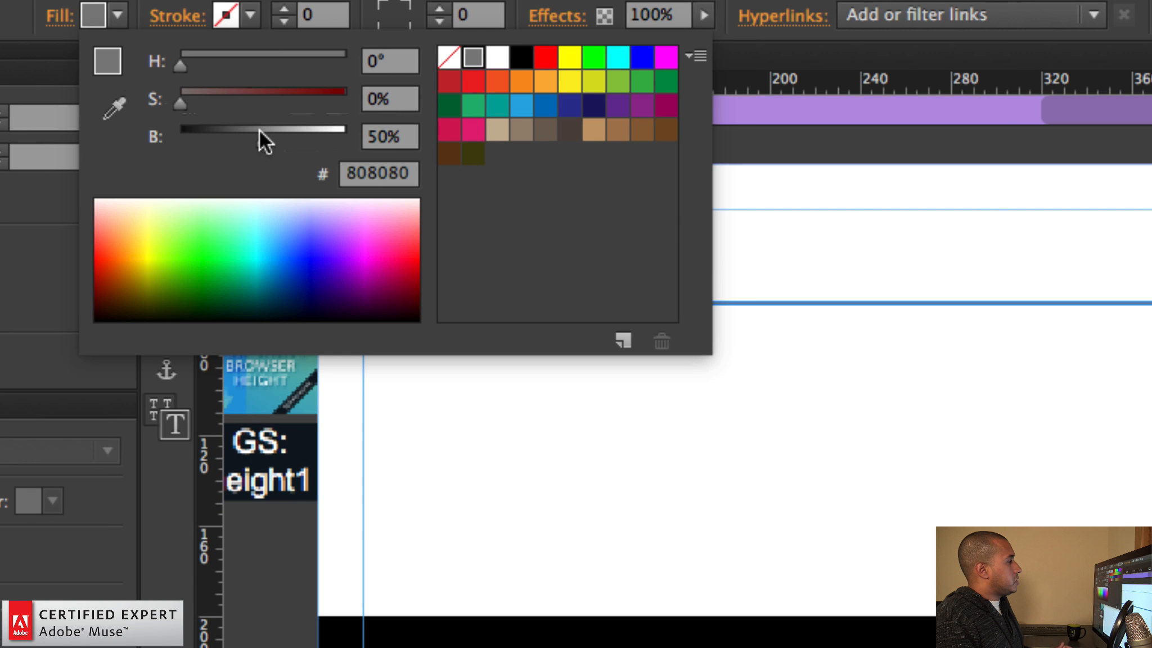
pyautogui.moveTo(177, 89); pyautogui.dragTo(184, 91)
pyautogui.moveTo(279, 147); pyautogui.dragTo(312, 146)
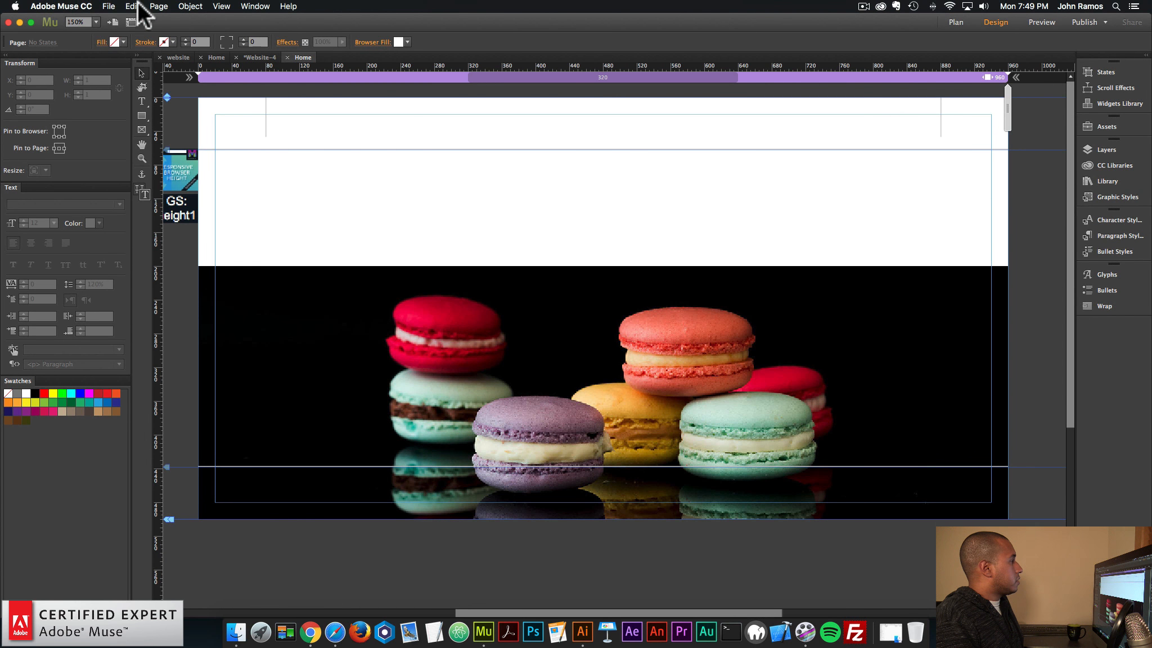
# Step: Preview the page in the browser to check the grey lines over the macaroon image, and return to Muse
pyautogui.click(108, 6)
pyautogui.click(125, 185)
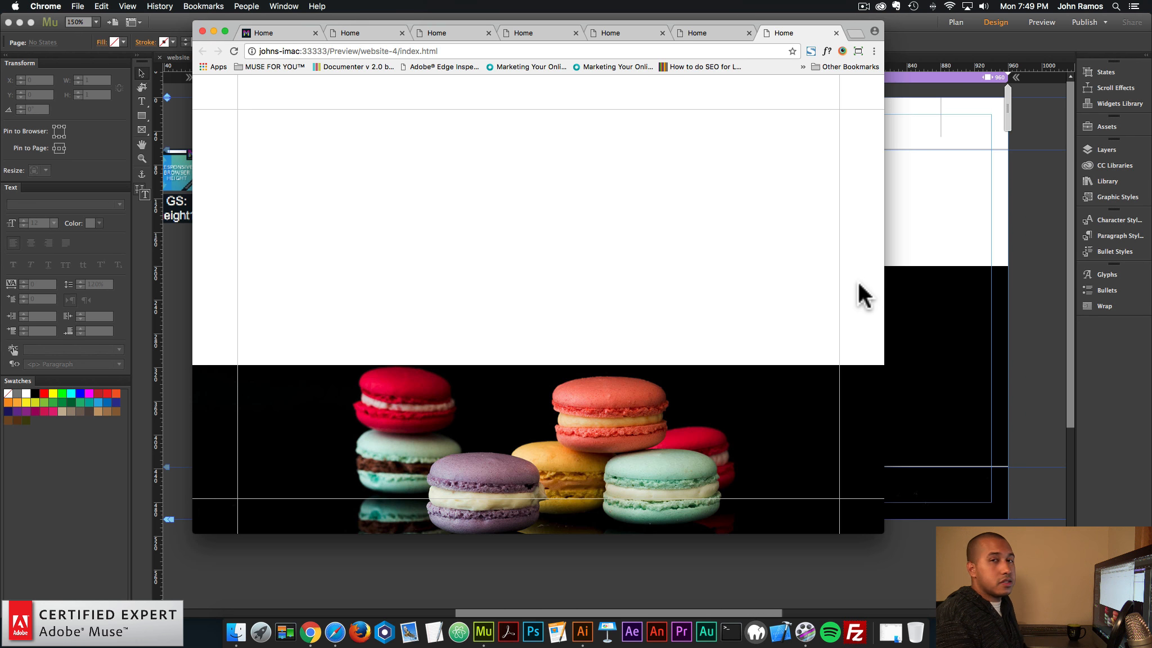
pyautogui.click(906, 208)
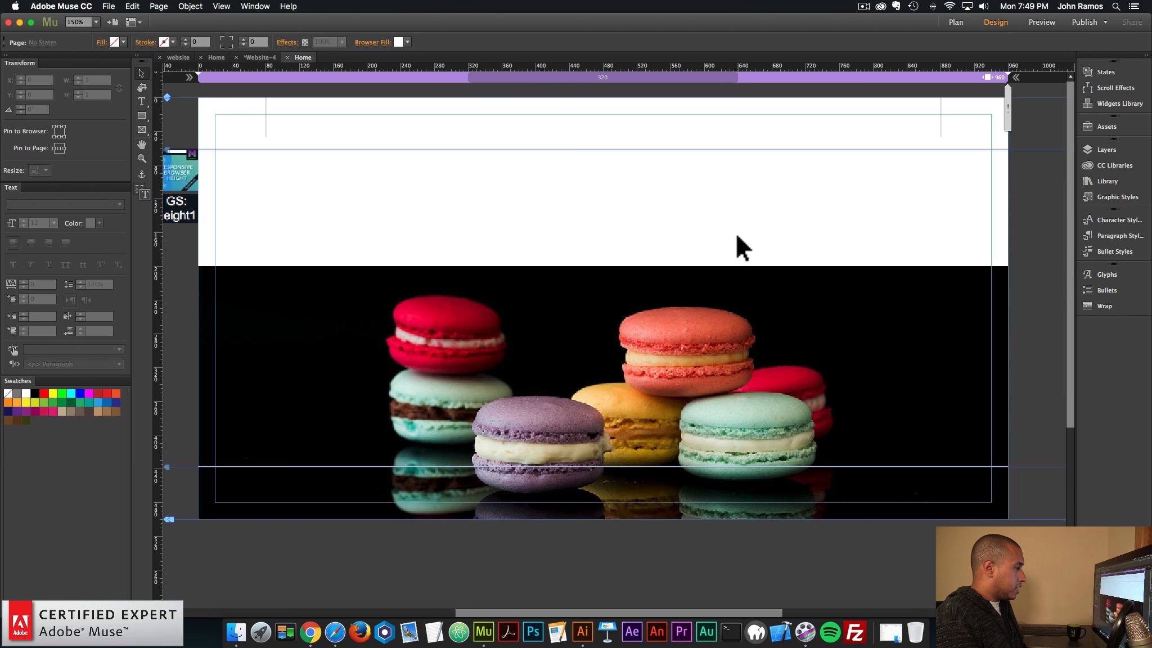
# Step: Search the widget library for animated text and place the Animated Text – Add First widget beside the page, below the browser height widget
pyautogui.press('super+1')
pyautogui.moveTo(164, 380); pyautogui.dragTo(162, 495)
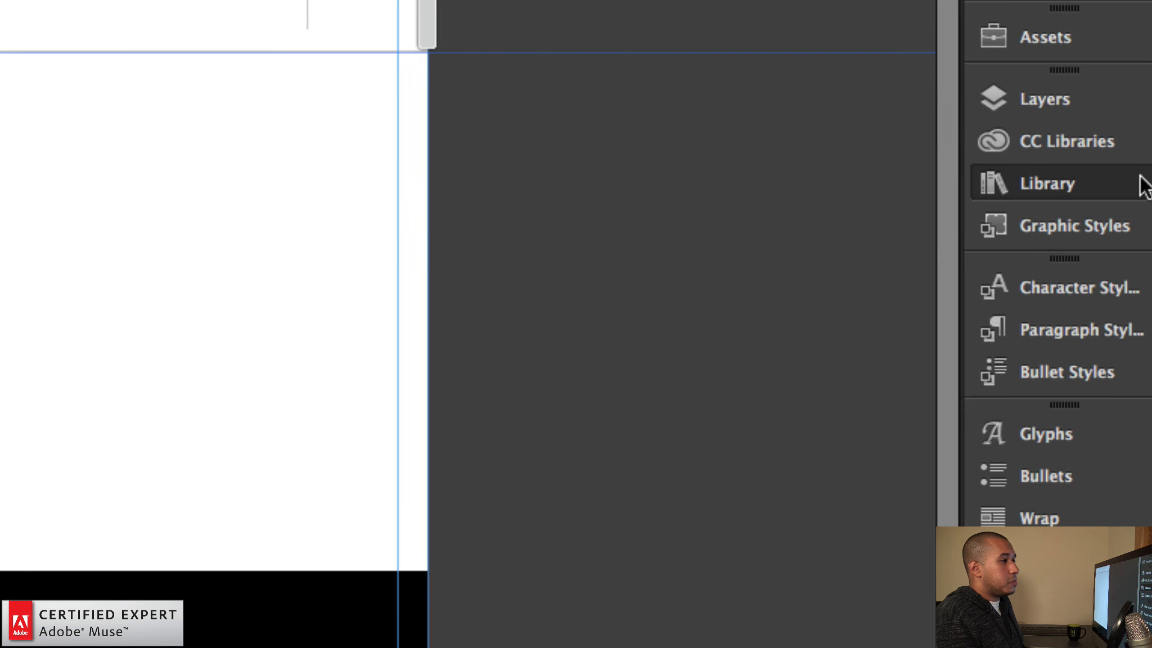
pyautogui.click(1136, 177)
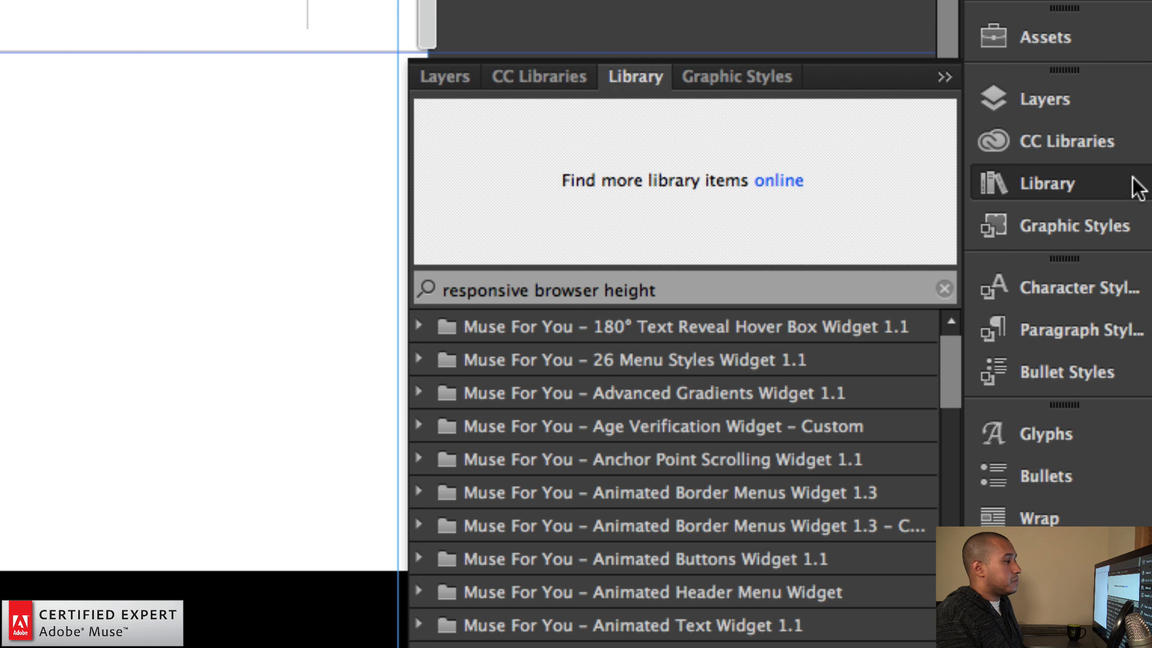
pyautogui.press('super+a')
pyautogui.write('an')
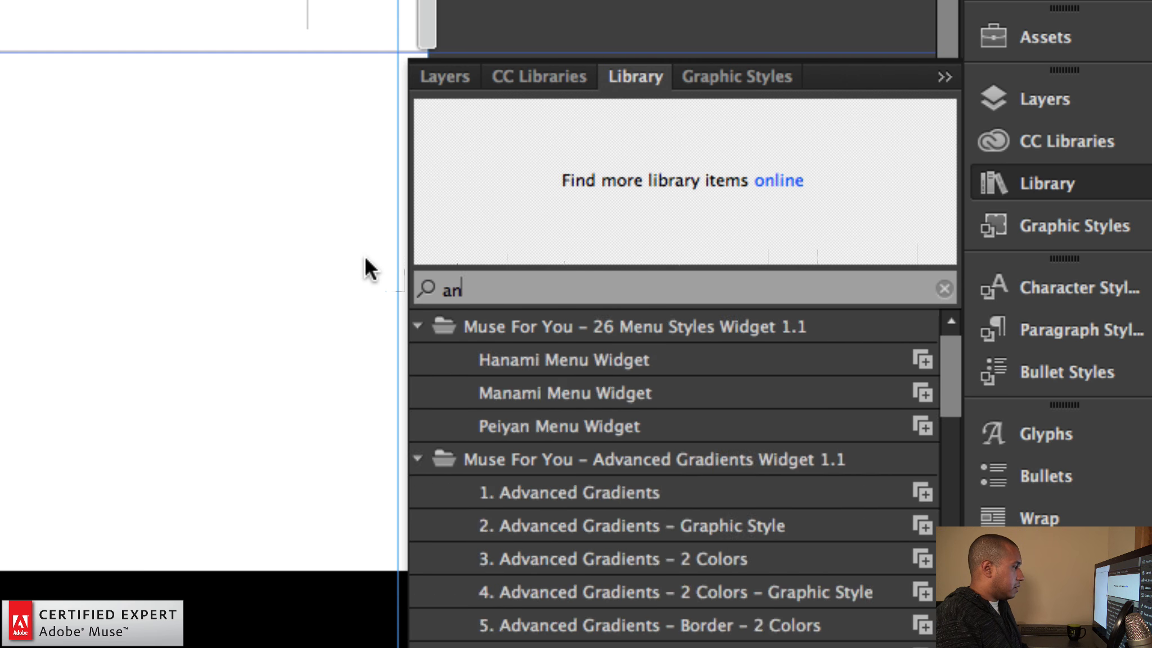
pyautogui.write('imated text')
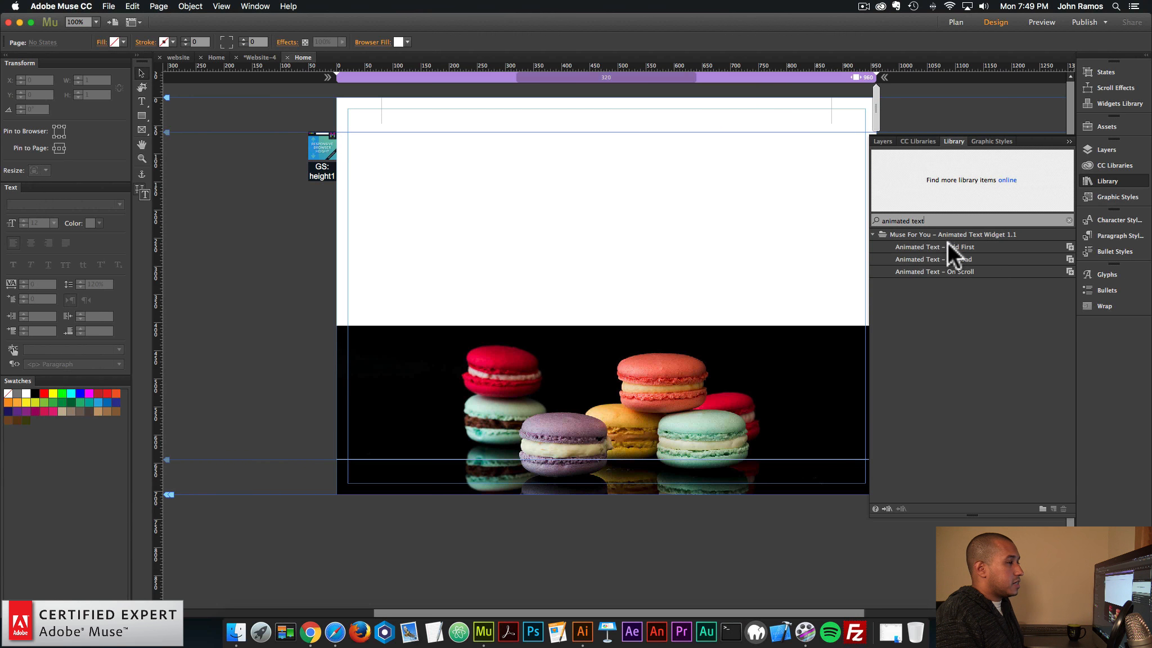
pyautogui.moveTo(616, 348); pyautogui.dragTo(0, 0)
pyautogui.moveTo(380, 95); pyautogui.dragTo(310, 204)
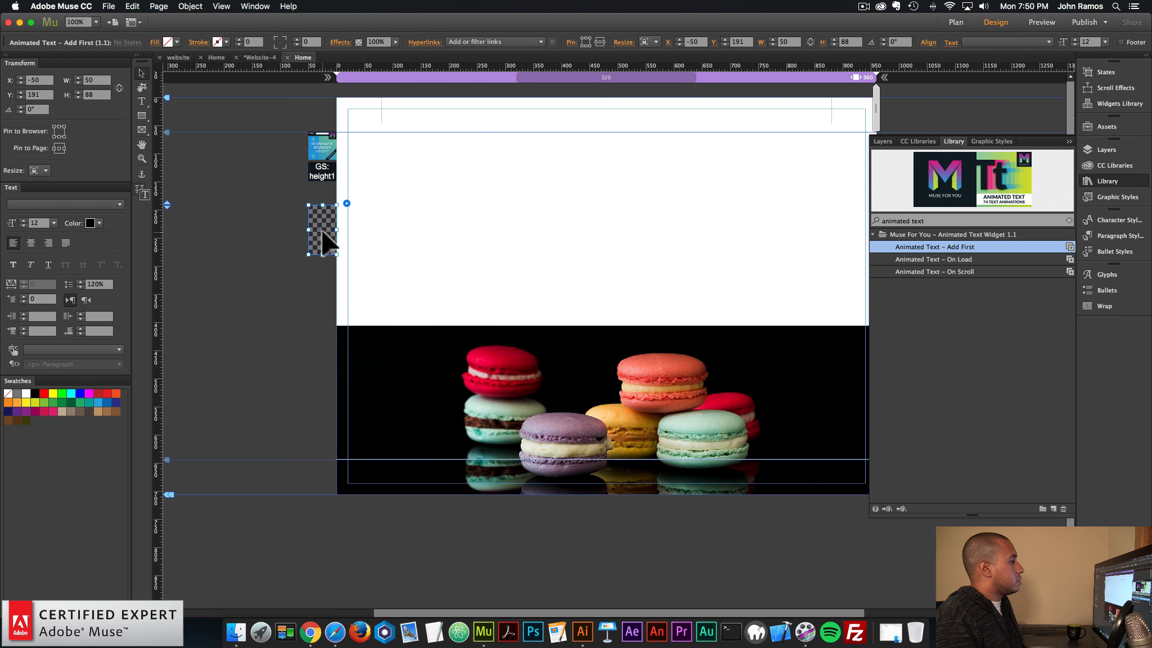
# Step: Place the Animated Text – On Load widget in the page's white area and set its text to Macaroons
pyautogui.click(959, 258)
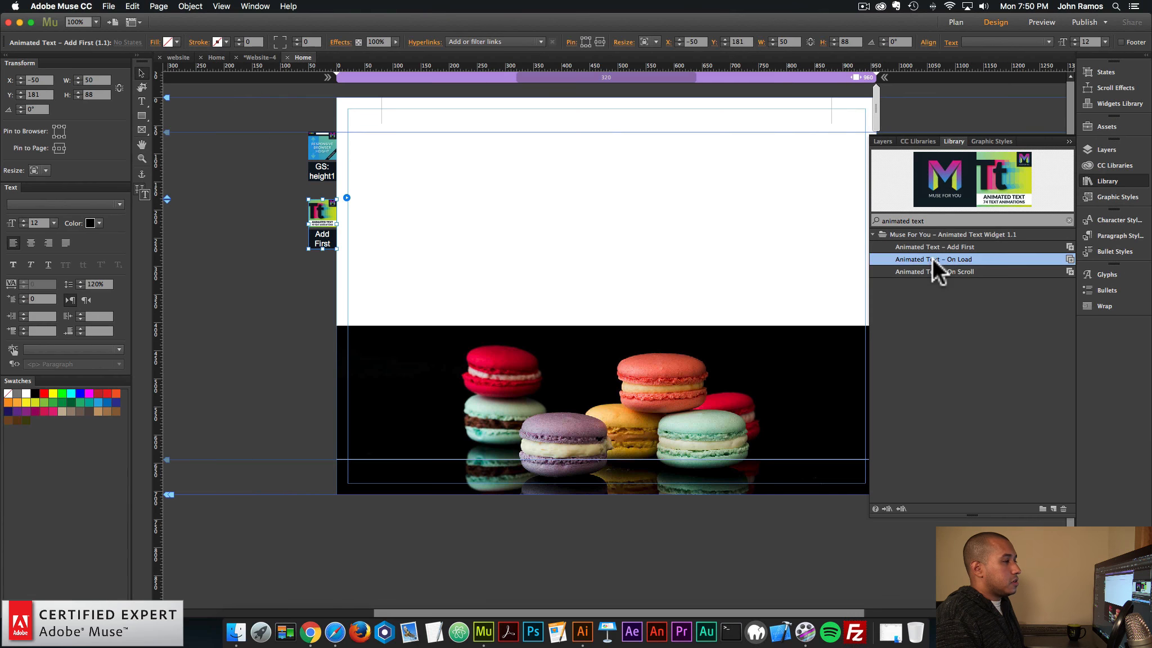
pyautogui.moveTo(910, 257); pyautogui.dragTo(483, 148)
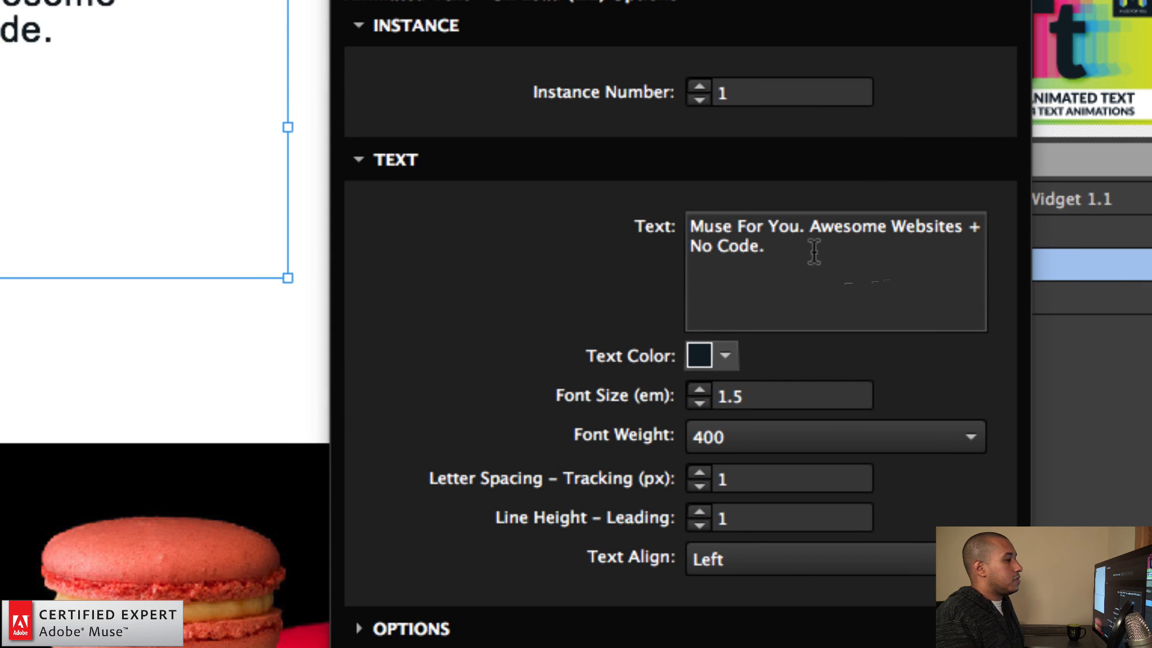
pyautogui.moveTo(904, 253); pyautogui.dragTo(845, 240)
pyautogui.write('Macaroons')
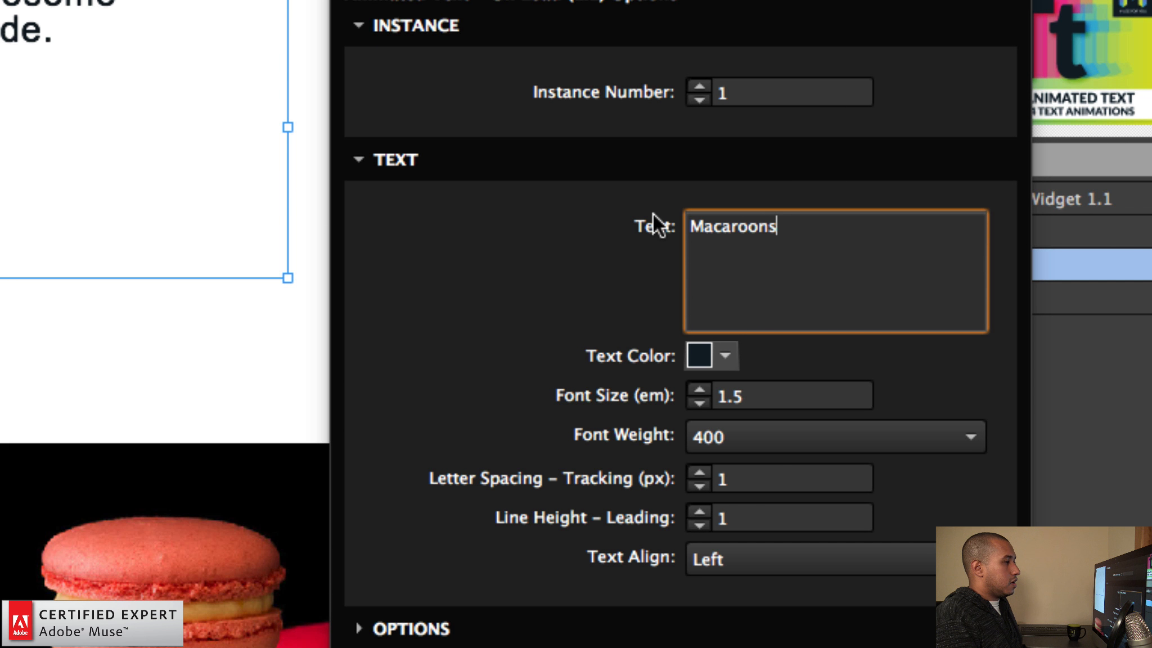
pyautogui.click(653, 214)
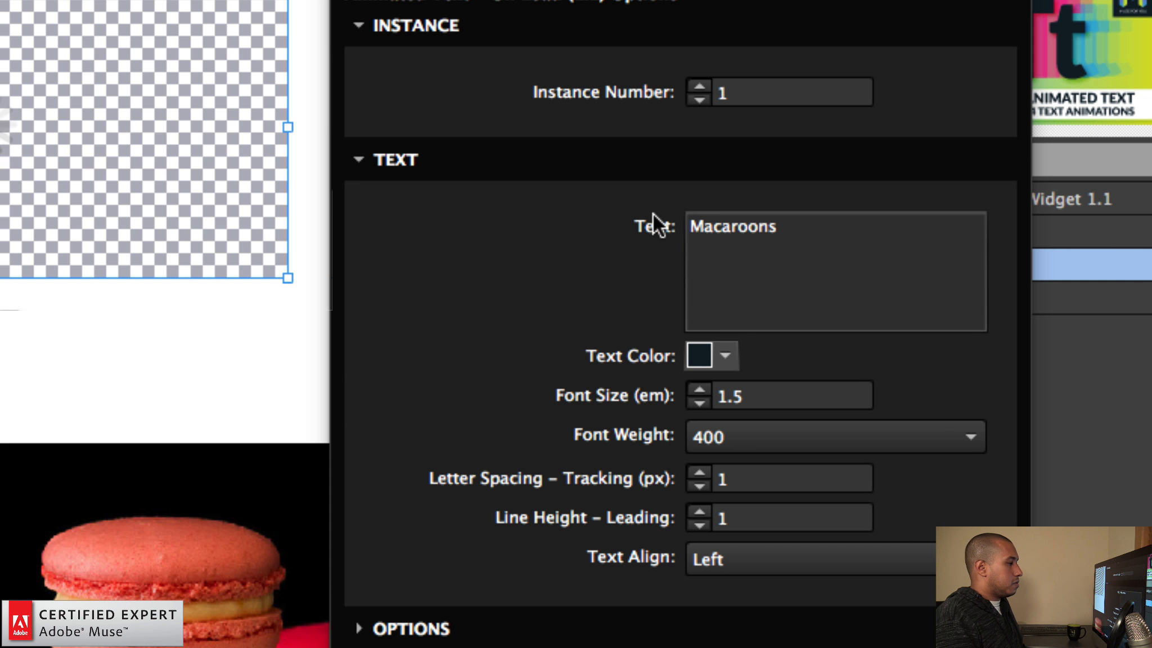
# Step: Set the animated text's colour to black, its font size to 4.5 em and its alignment to Center
pyautogui.click(725, 354)
pyautogui.click(792, 447)
pyautogui.click(753, 398)
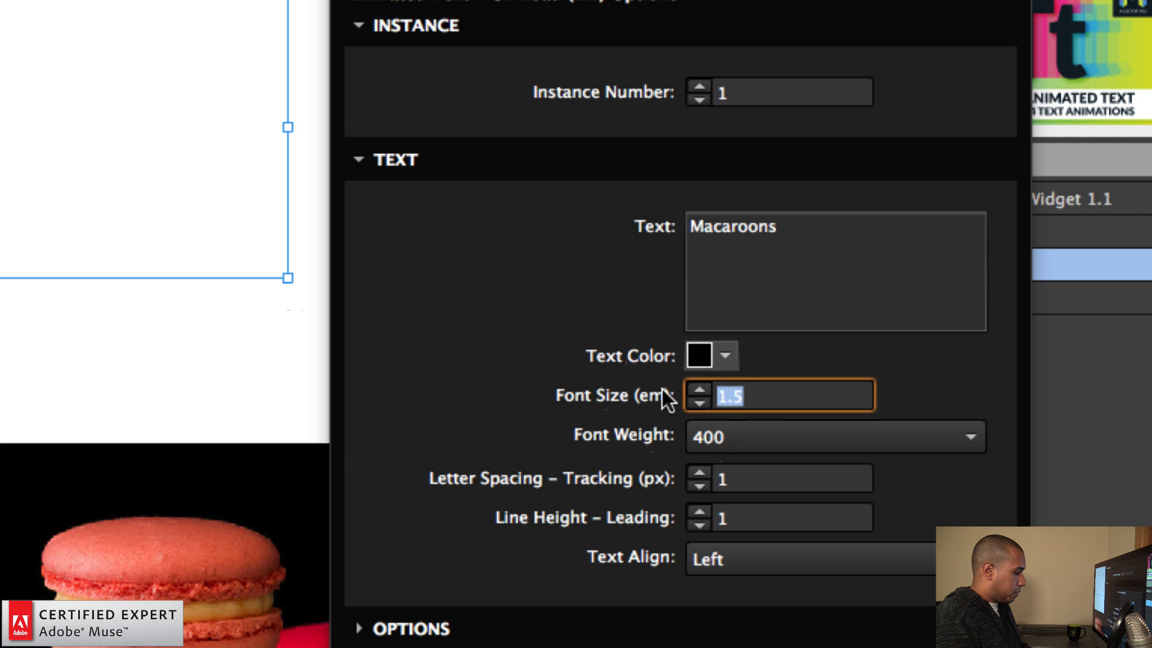
pyautogui.write('4.5')
pyautogui.press('Return')
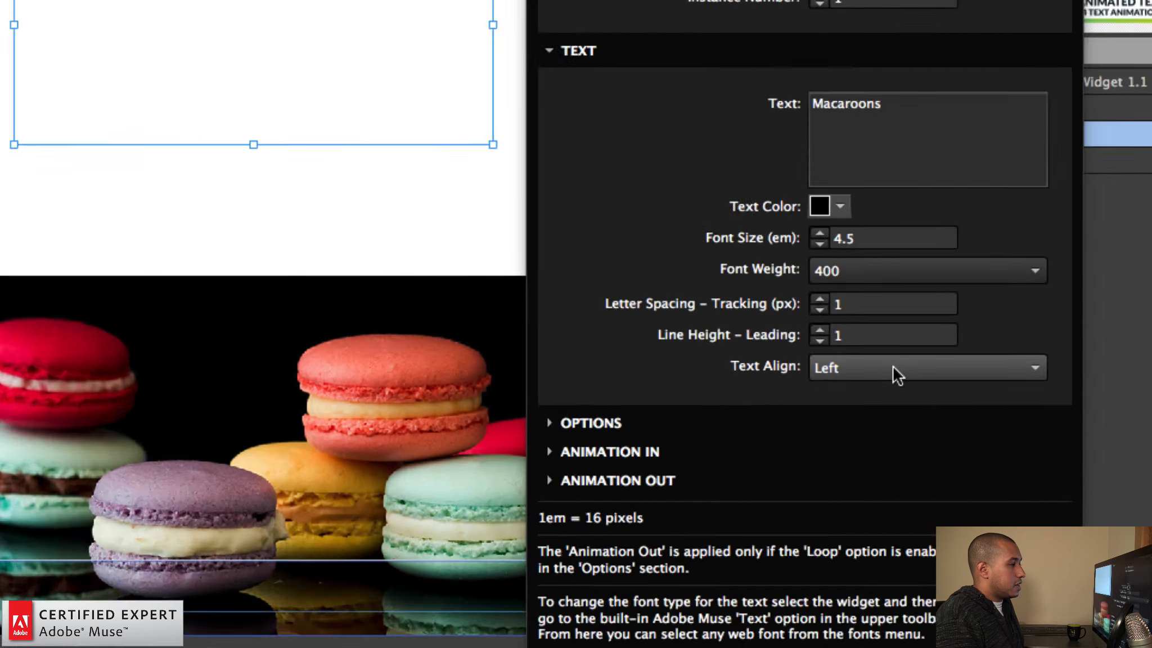
pyautogui.click(889, 369)
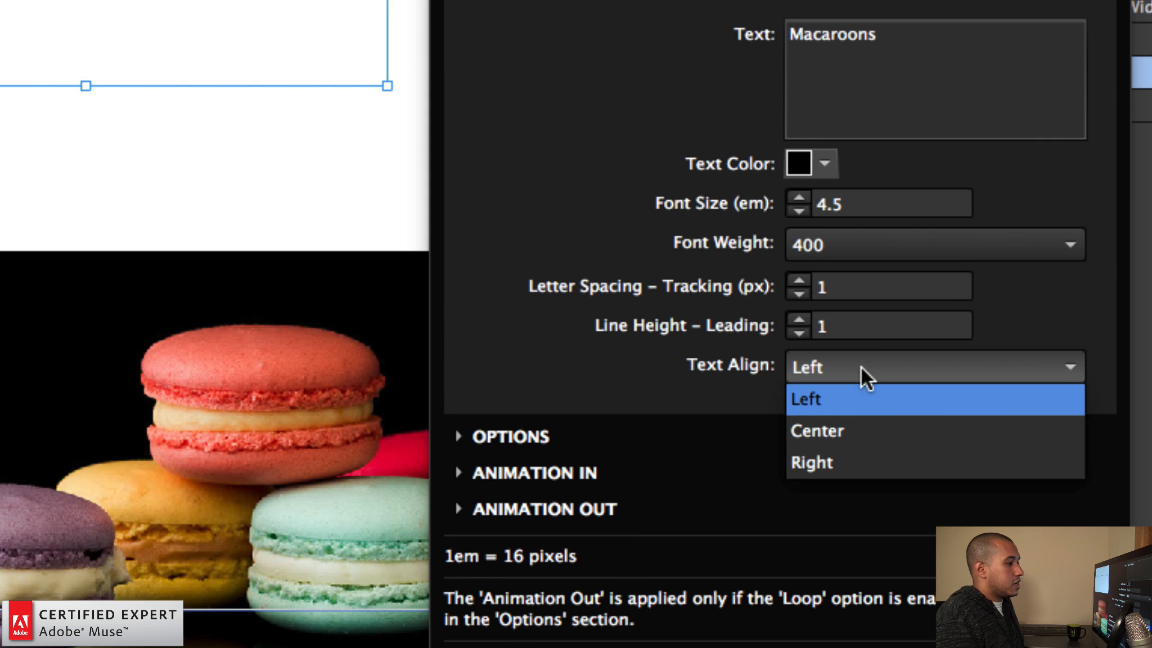
pyautogui.click(838, 431)
pyautogui.click(628, 167)
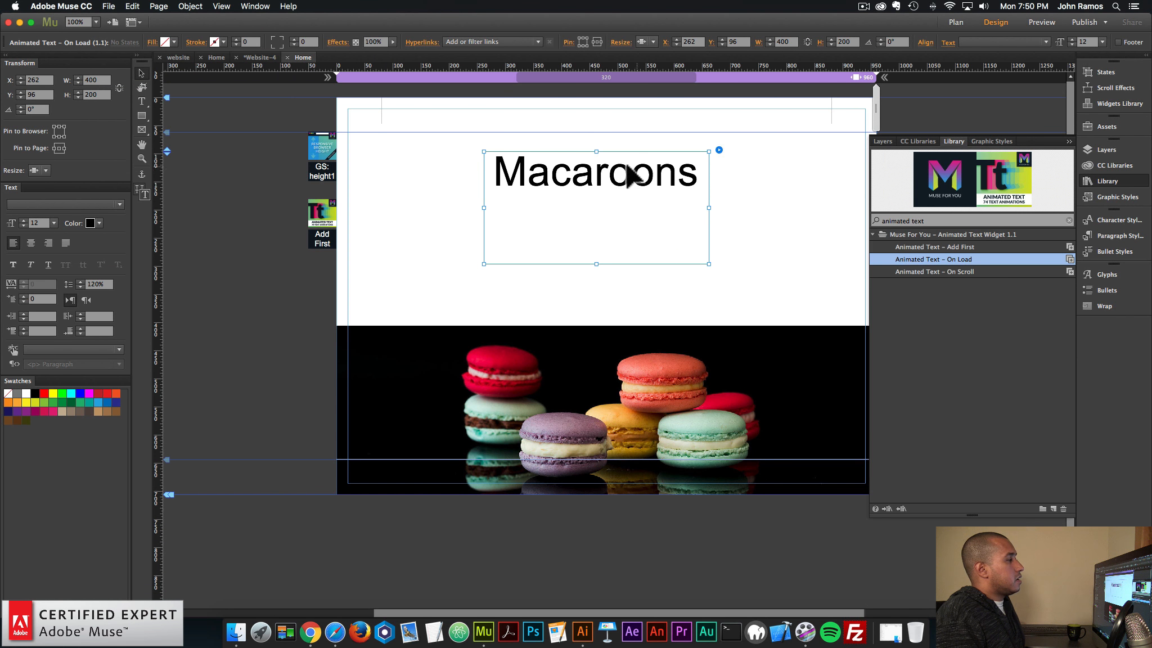
# Step: Apply the Alexana web font to the Macaroons text widget
pyautogui.click(772, 173)
pyautogui.click(652, 185)
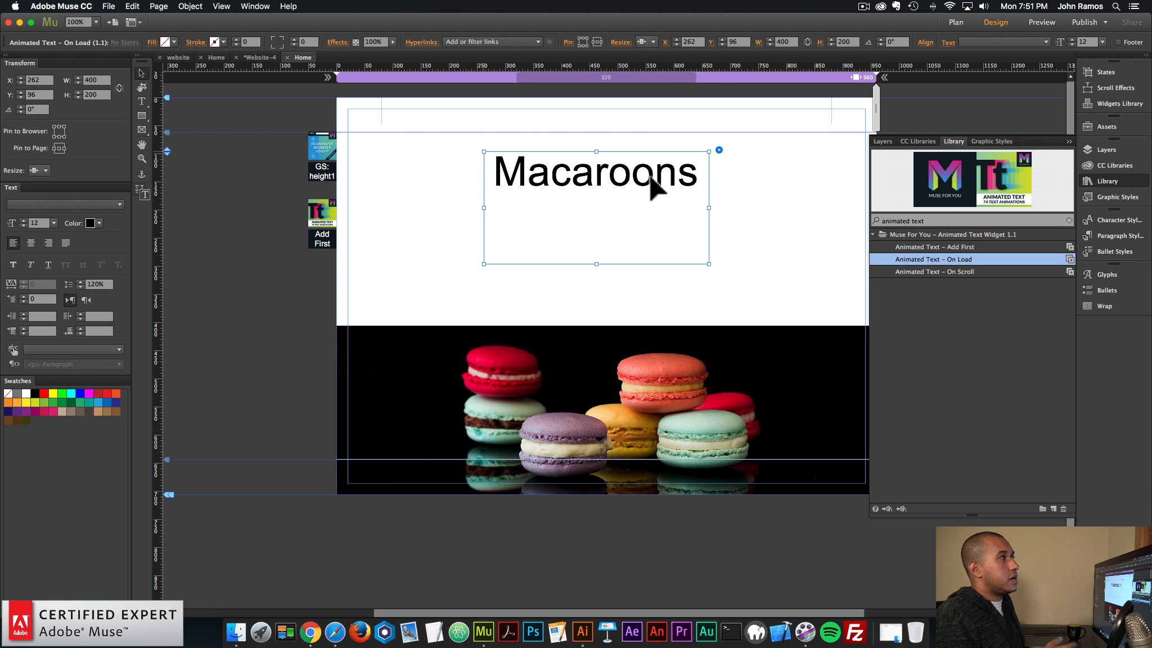
pyautogui.click(726, 175)
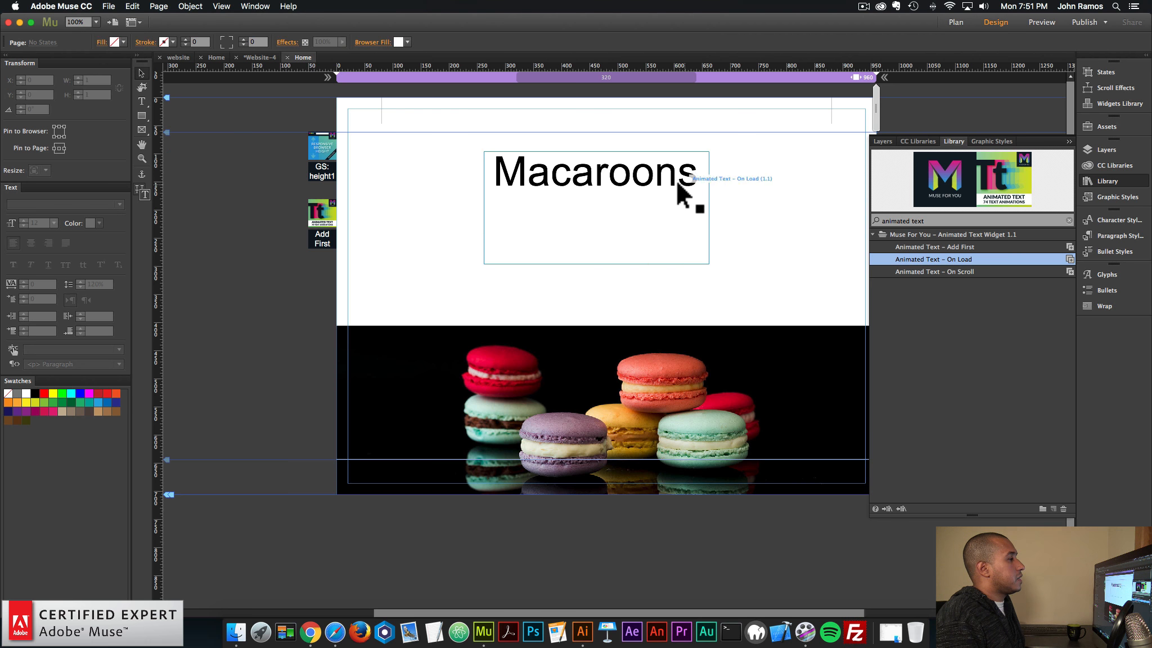
pyautogui.click(596, 183)
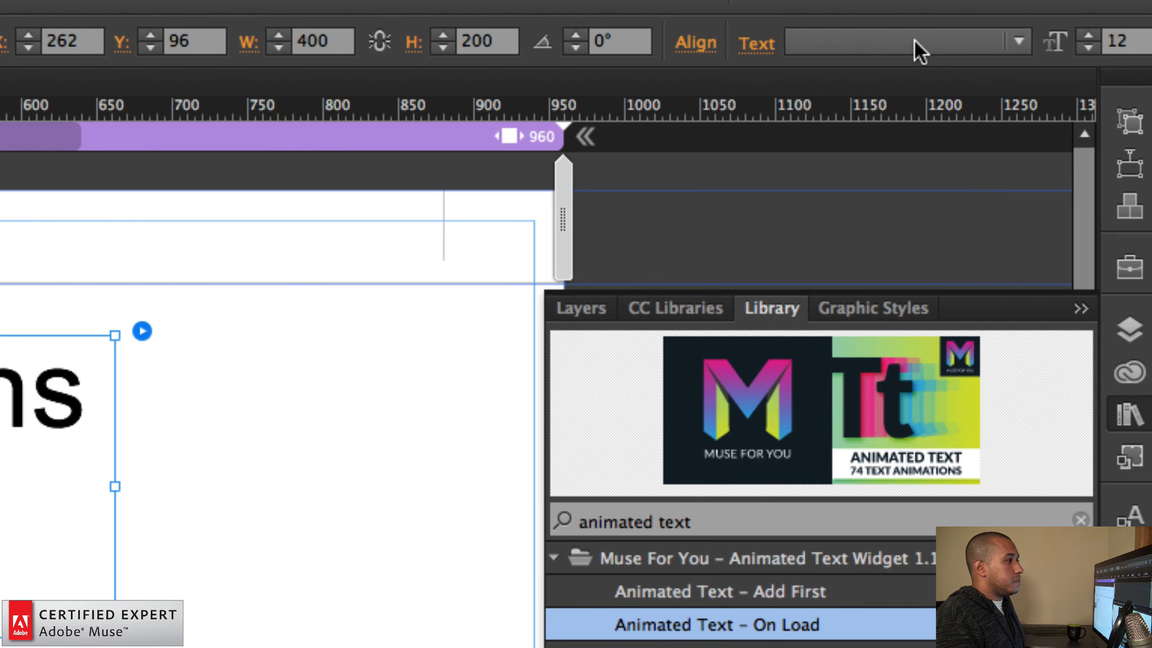
pyautogui.click(1009, 42)
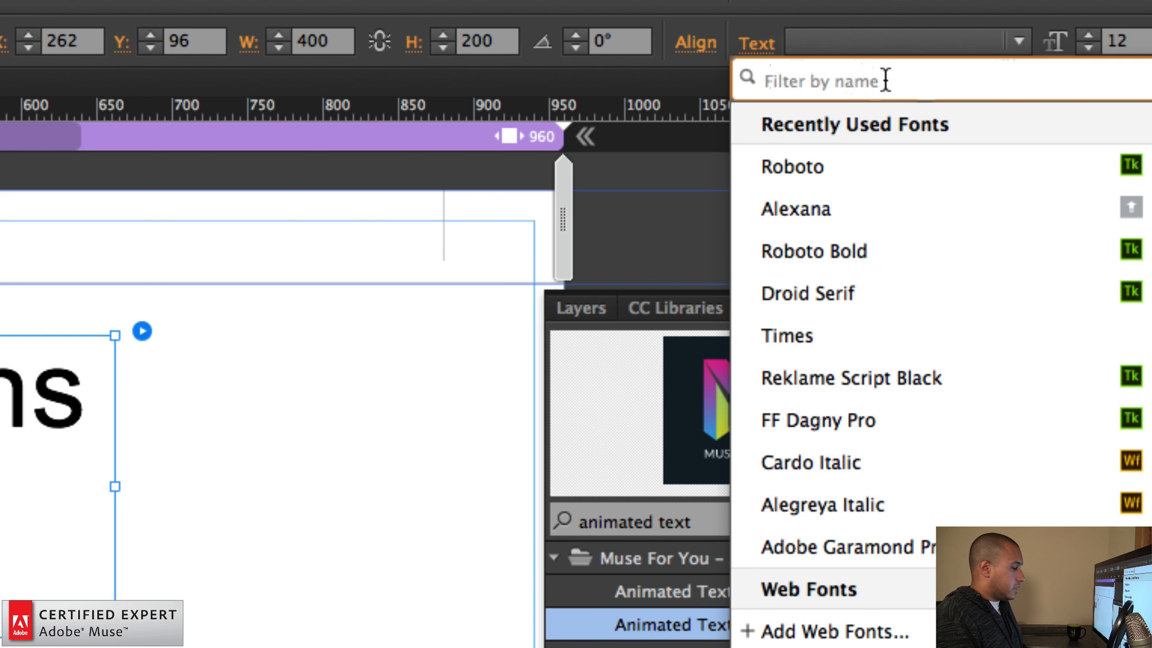
pyautogui.write('alexana')
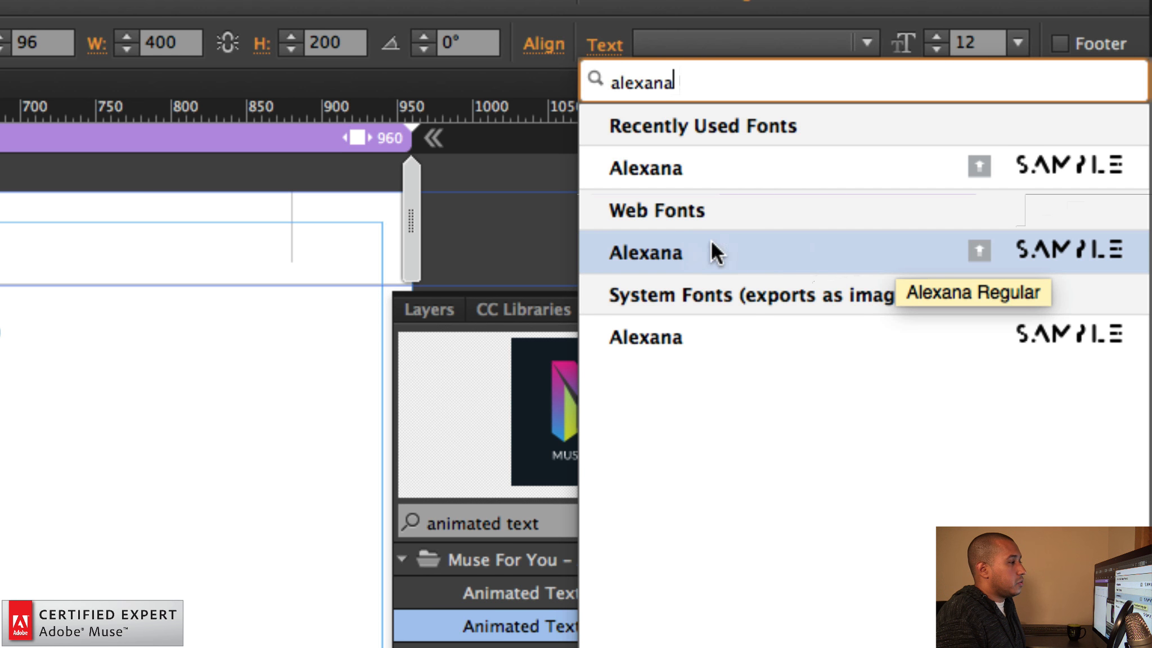
pyautogui.click(697, 249)
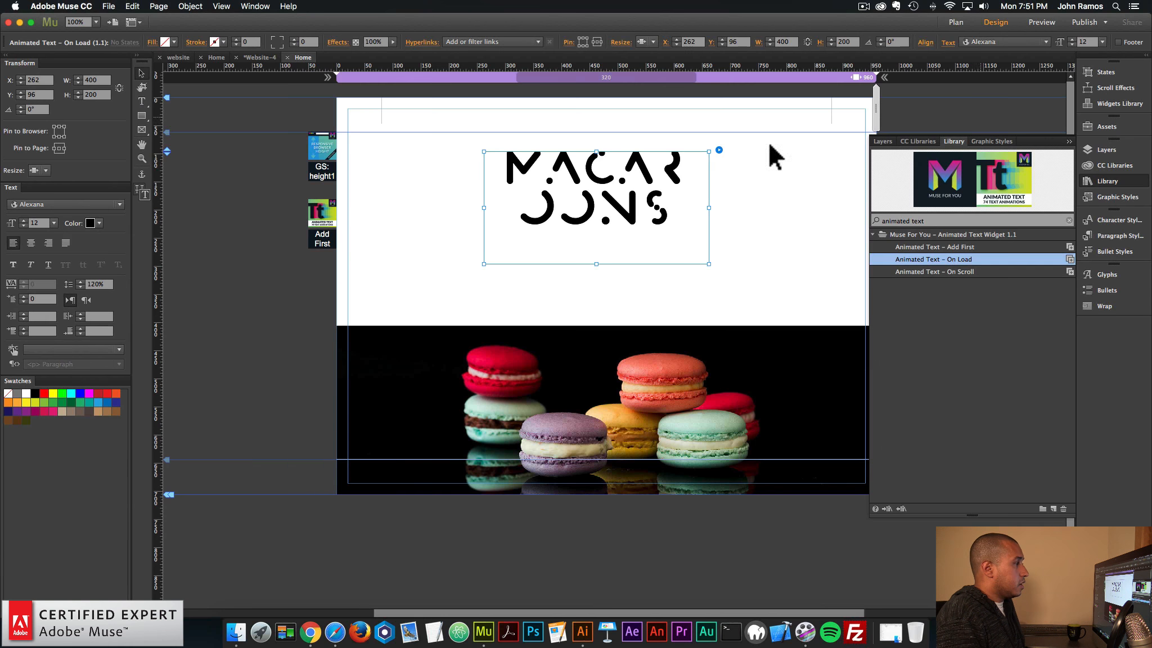
# Step: Move the Macaroons text widget to about X 218, Y 113, and set its line height to 1.5
pyautogui.moveTo(629, 220); pyautogui.dragTo(621, 221)
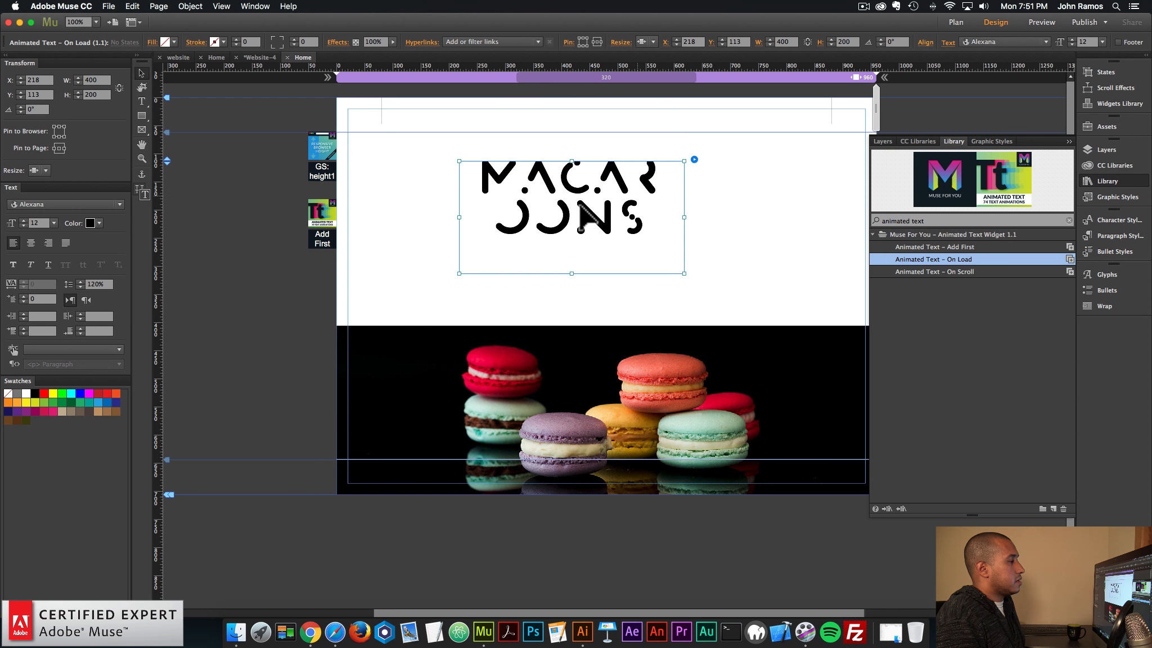
pyautogui.click(695, 160)
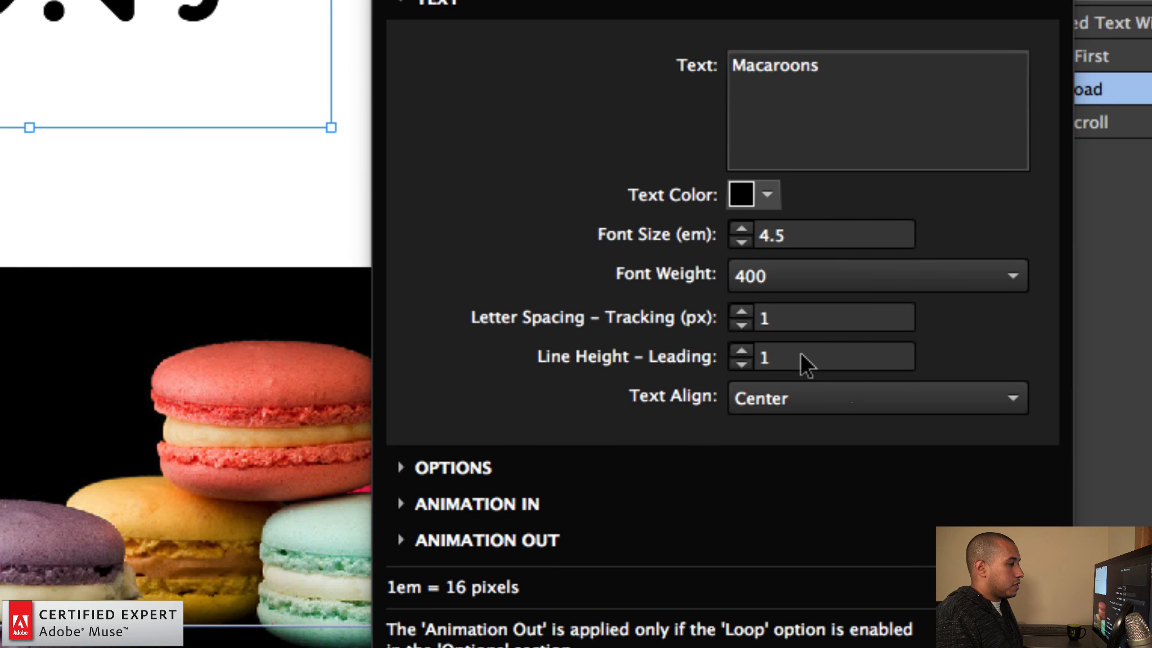
pyautogui.doubleClick(843, 358)
pyautogui.write('1.5')
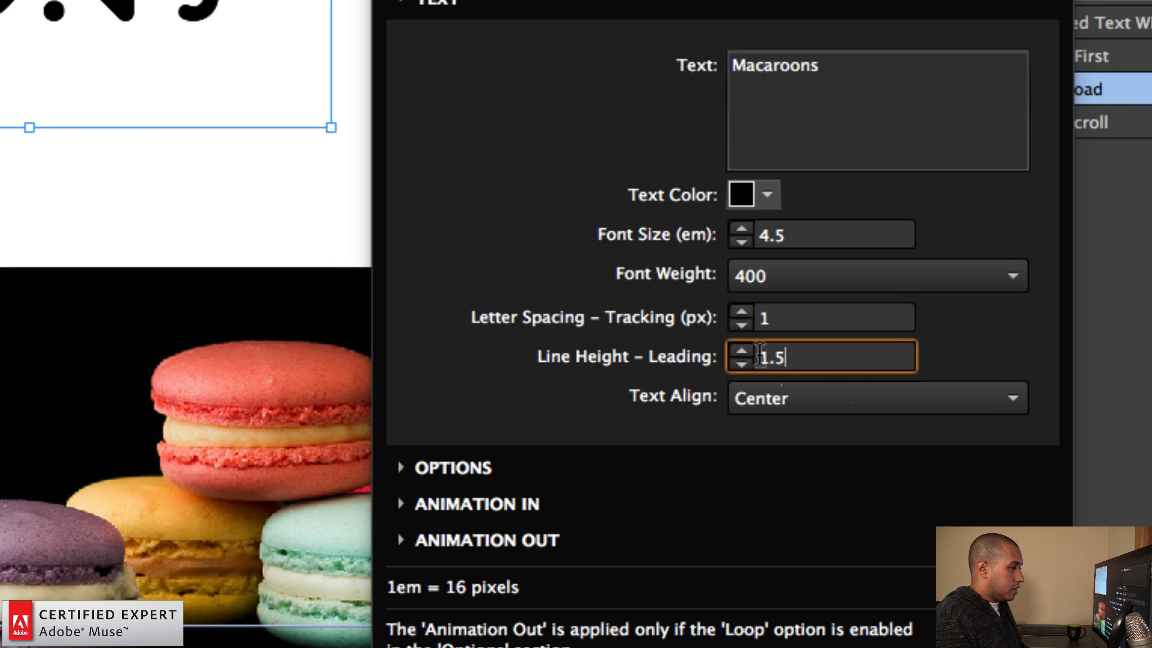
pyautogui.press('Return')
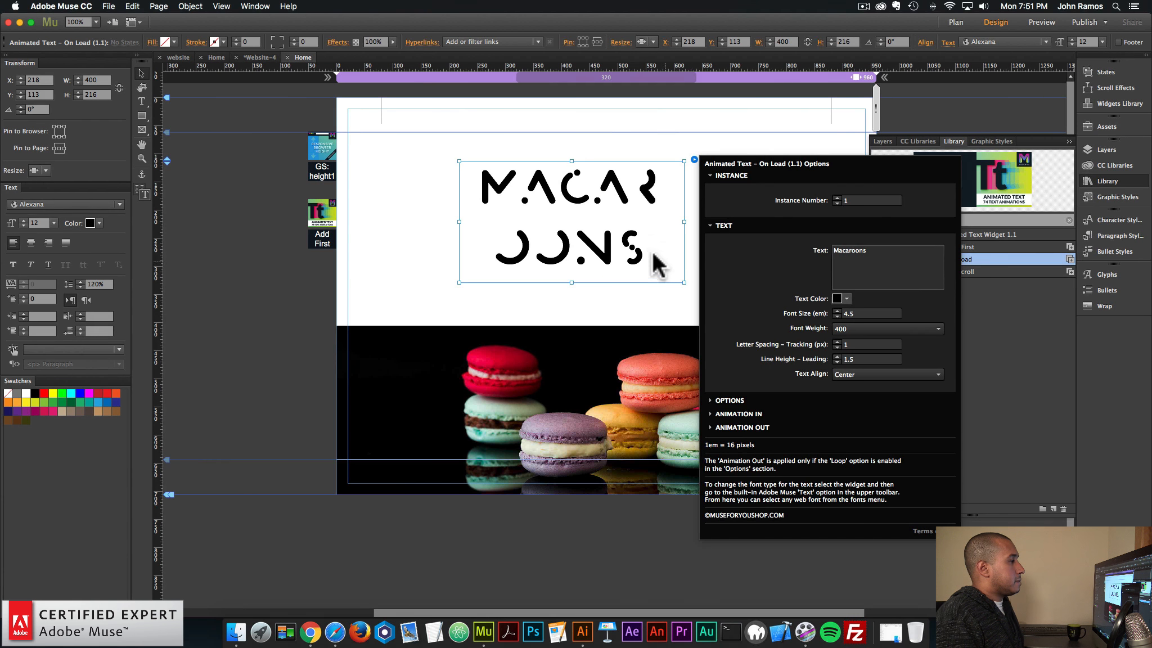
pyautogui.click(691, 232)
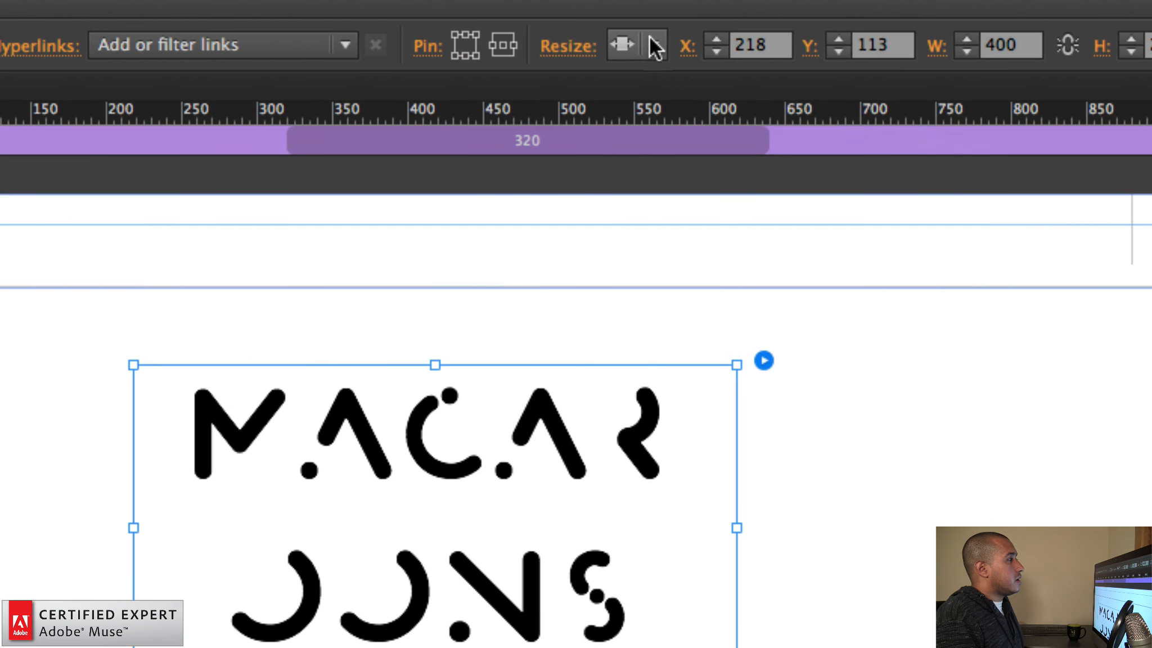
# Step: Set the Macaroons text widget to stretch to the full browser width and reduce its height to about 108
pyautogui.click(649, 38)
pyautogui.click(672, 164)
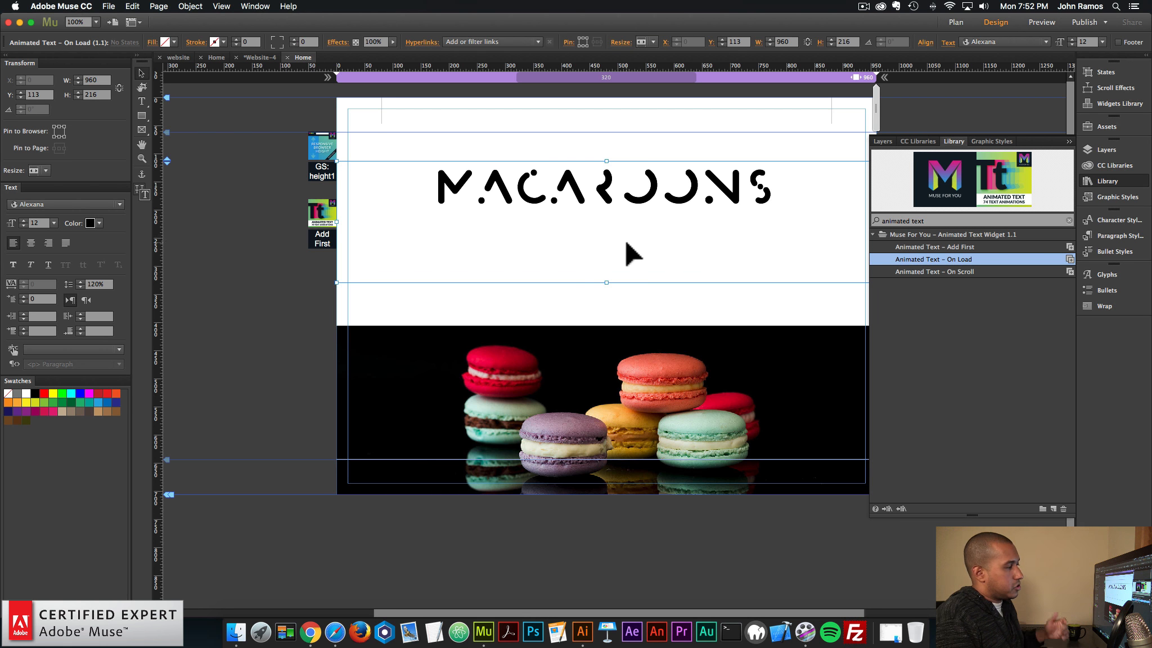
pyautogui.moveTo(609, 284); pyautogui.dragTo(608, 196)
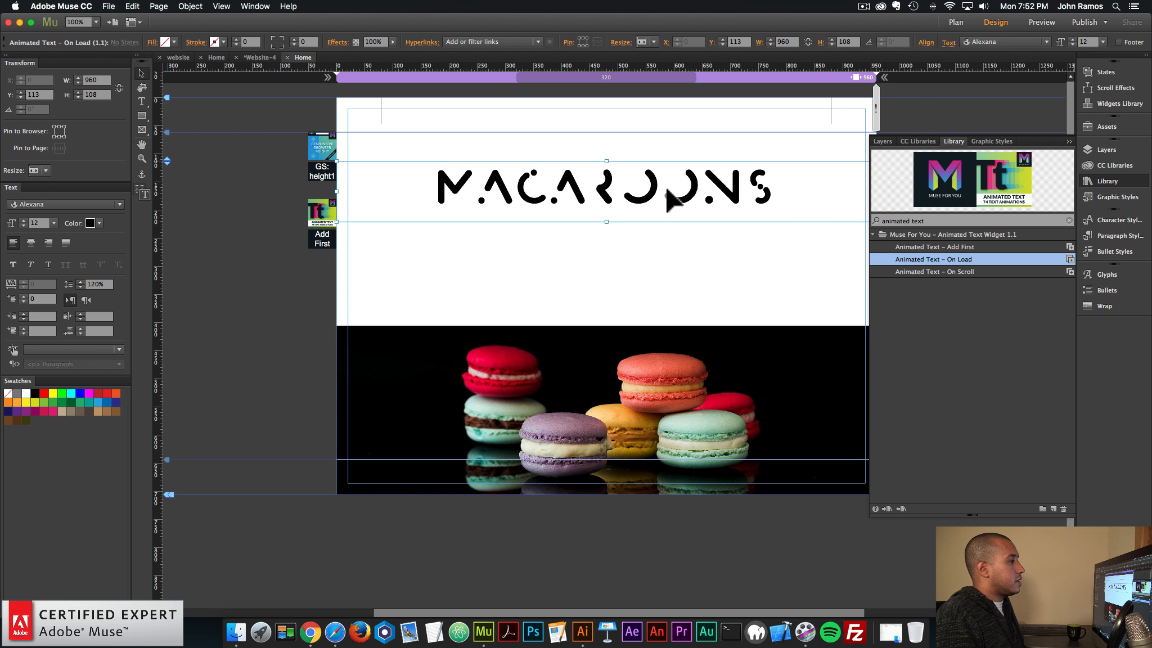
# Step: Set the Macaroons text widget's entrance animation to bounceInUp
pyautogui.click(1108, 181)
pyautogui.click(887, 158)
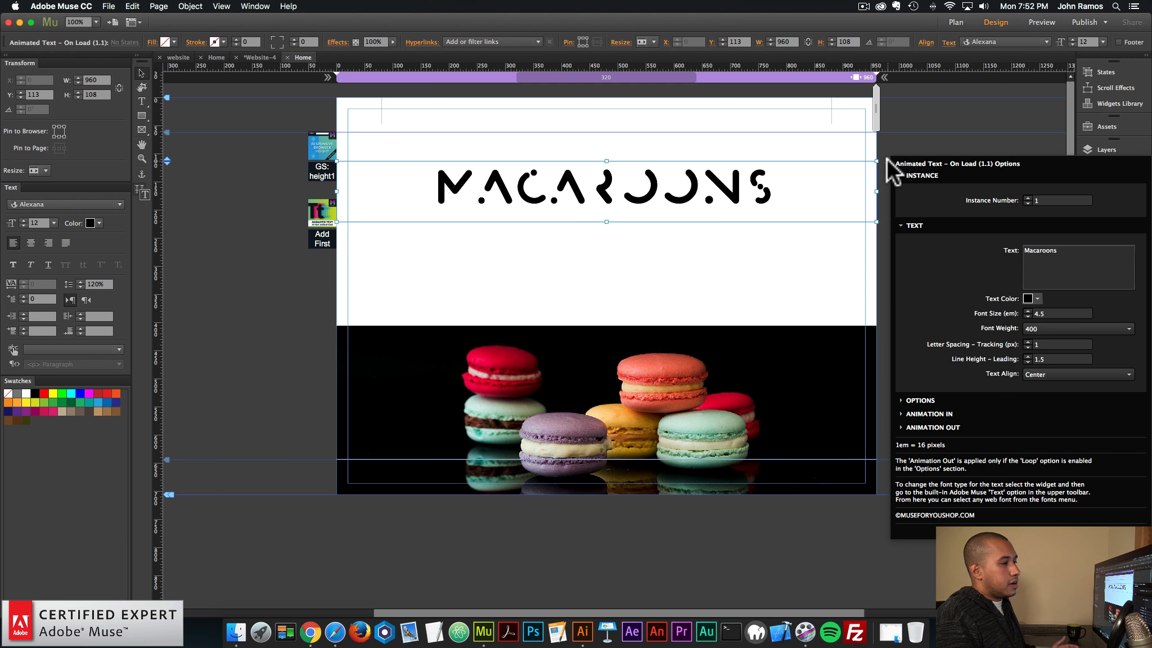
pyautogui.click(950, 401)
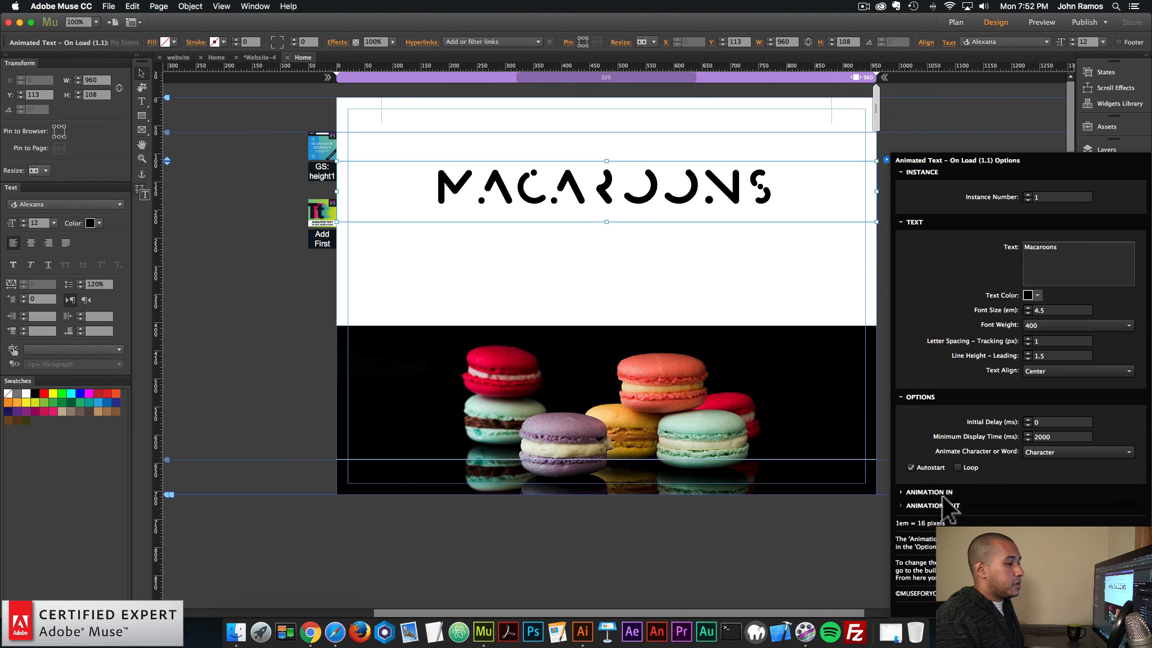
pyautogui.click(628, 524)
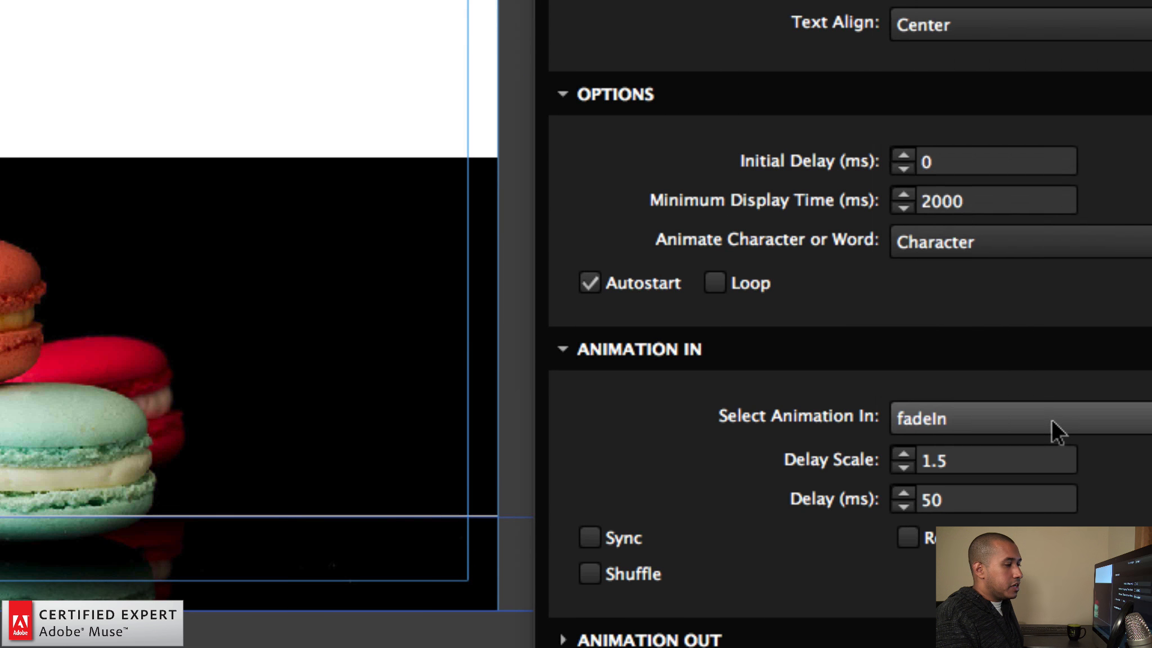
pyautogui.click(1099, 423)
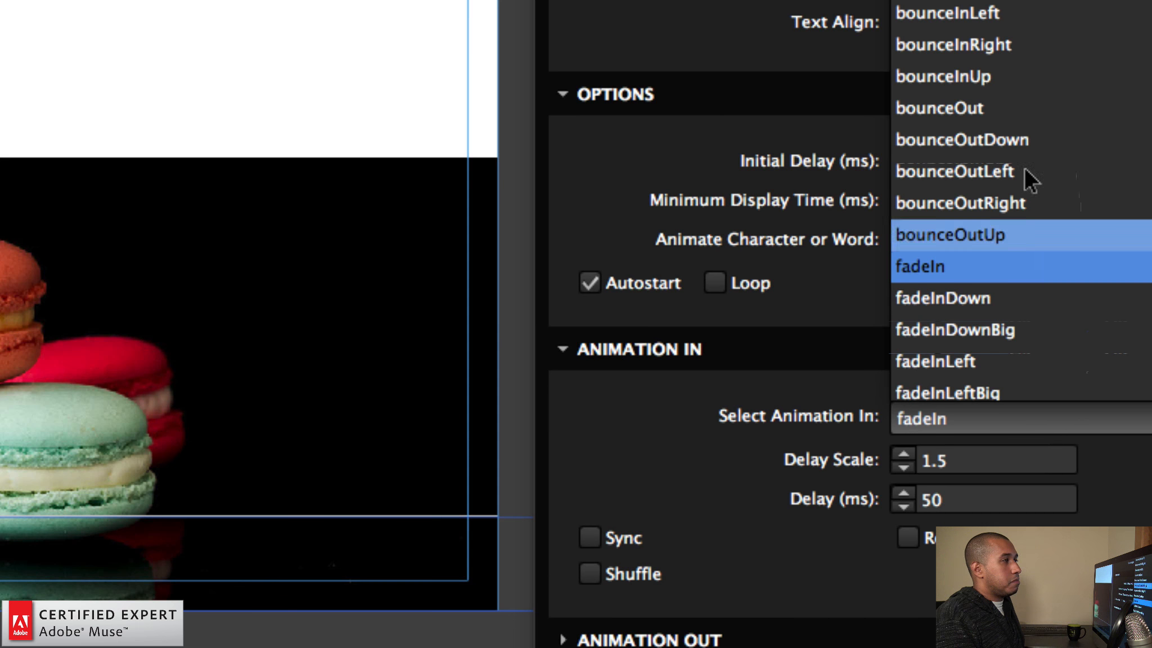
pyautogui.click(964, 77)
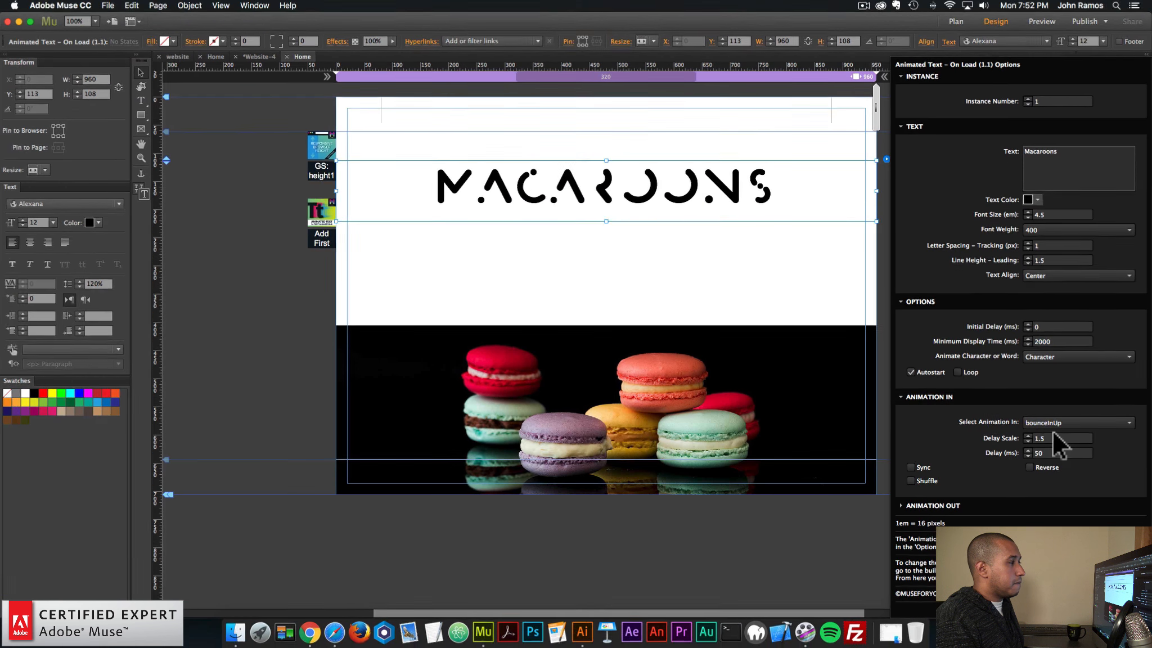
# Step: Move the Macaroons title slightly down the page and preview the page in the browser
pyautogui.moveTo(723, 191); pyautogui.dragTo(725, 198)
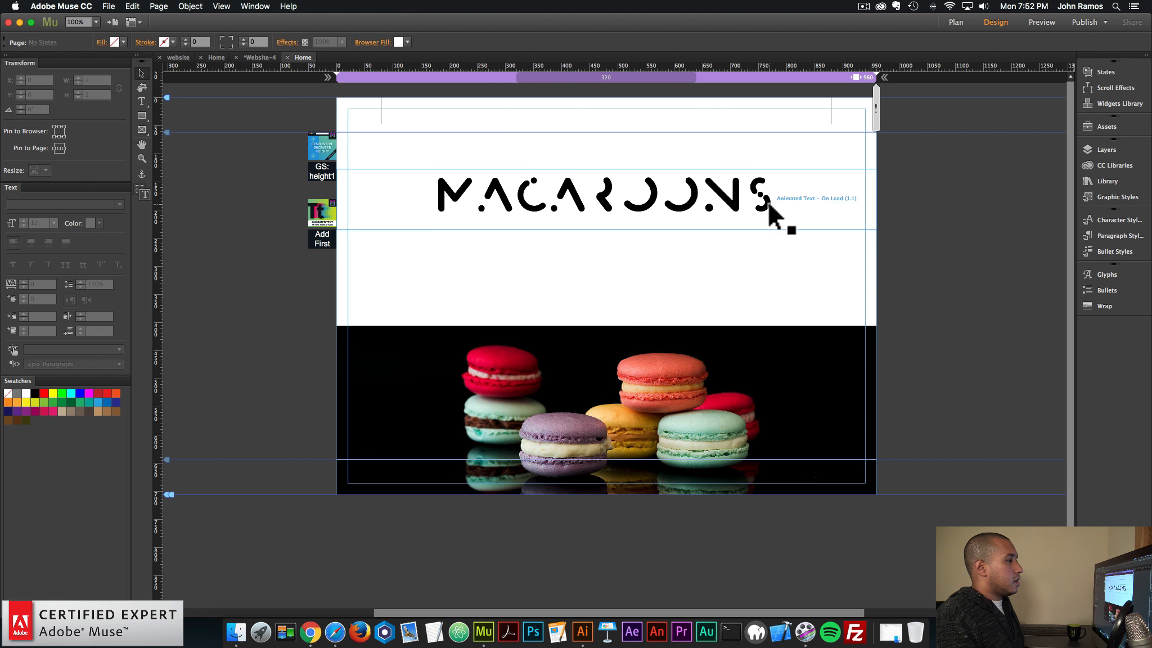
pyautogui.click(109, 6)
pyautogui.click(147, 184)
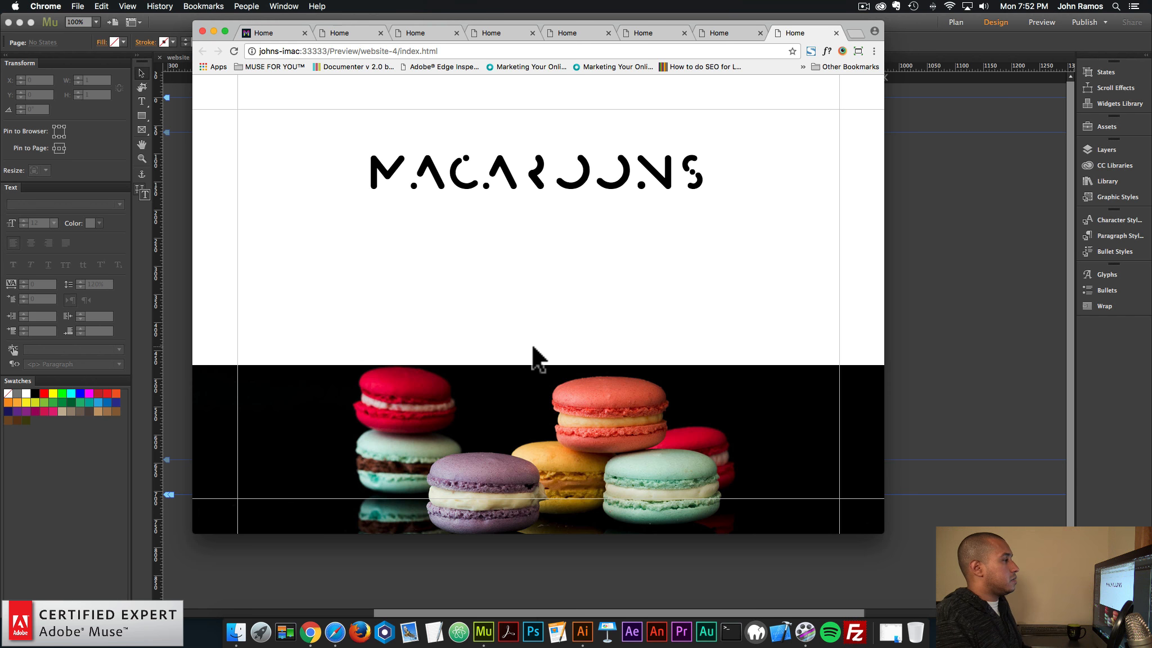
pyautogui.click(1018, 246)
# Step: Move the Animated Text - On Load and Animated Text - Add First widgets below the locked rectangle in the layer order
pyautogui.click(1103, 150)
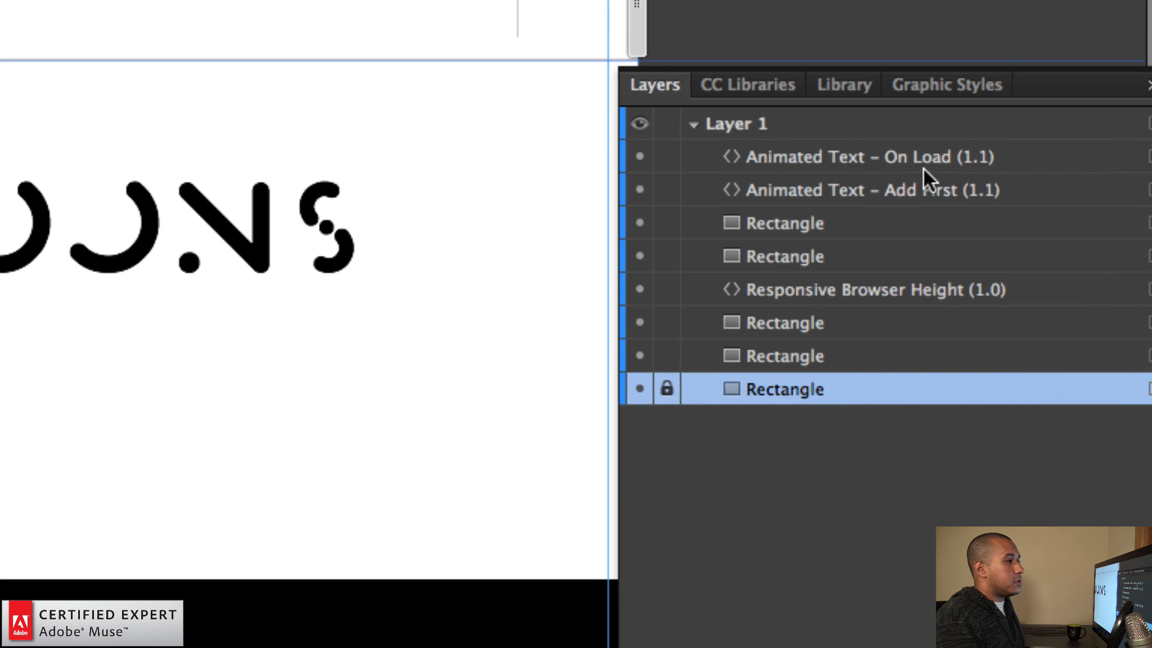
pyautogui.click(922, 163)
pyautogui.keyDown('shift'); pyautogui.click(896, 186); pyautogui.keyUp('shift')
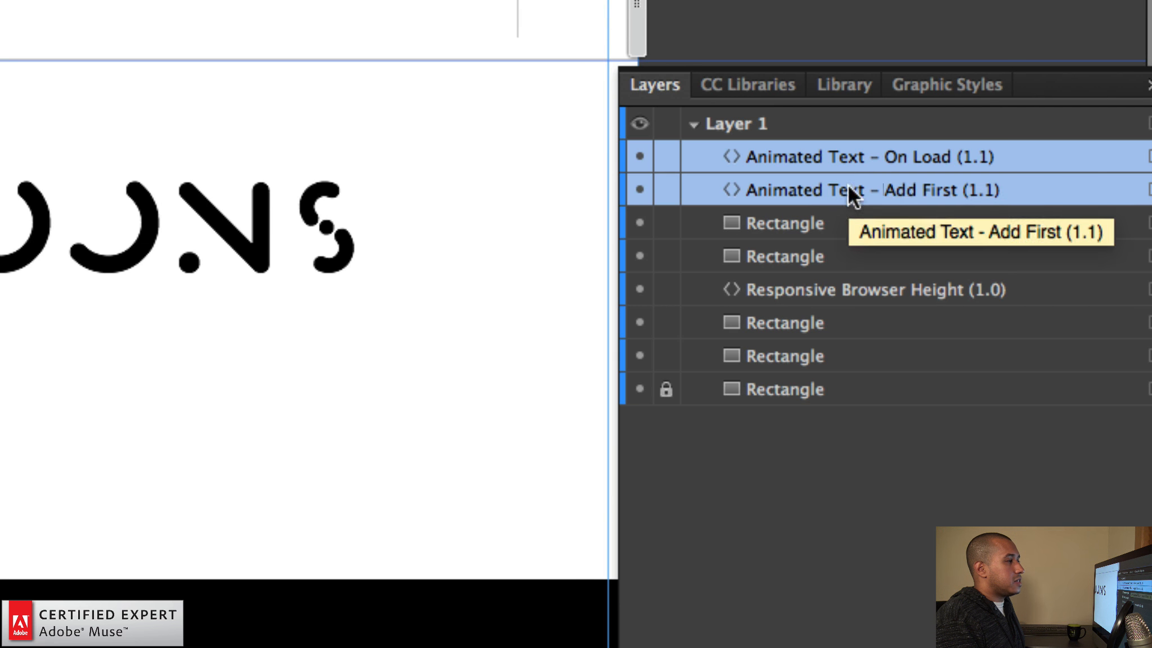
pyautogui.moveTo(842, 152); pyautogui.dragTo(829, 421)
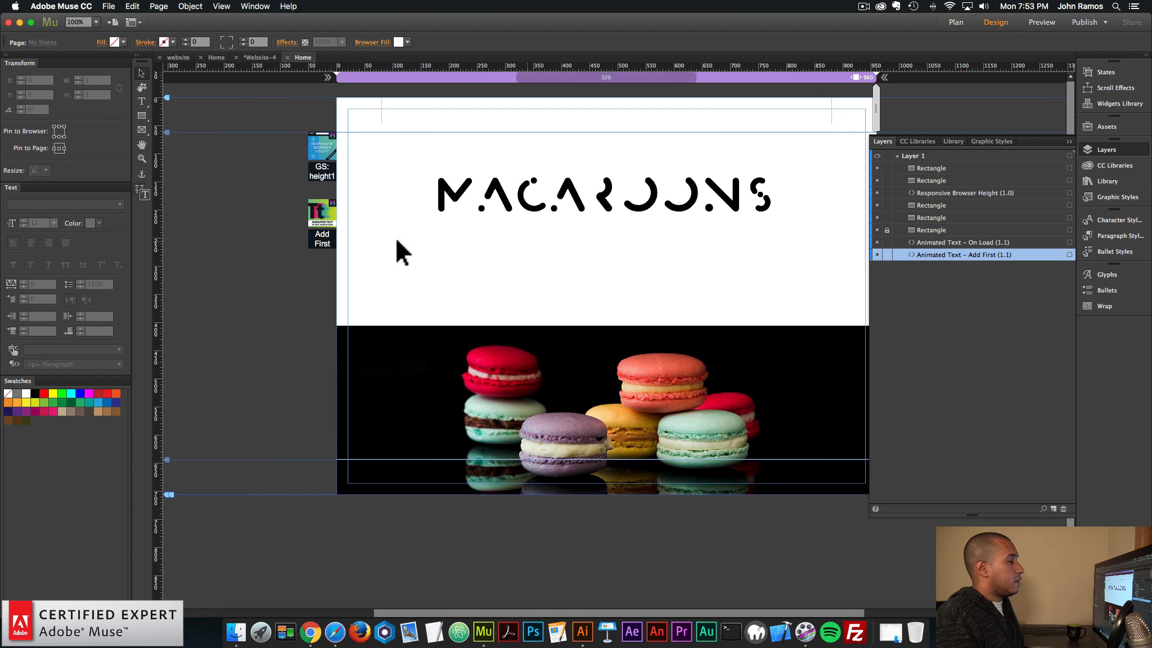
# Step: Preview the page in the browser to check the title with the new layer order
pyautogui.click(109, 6)
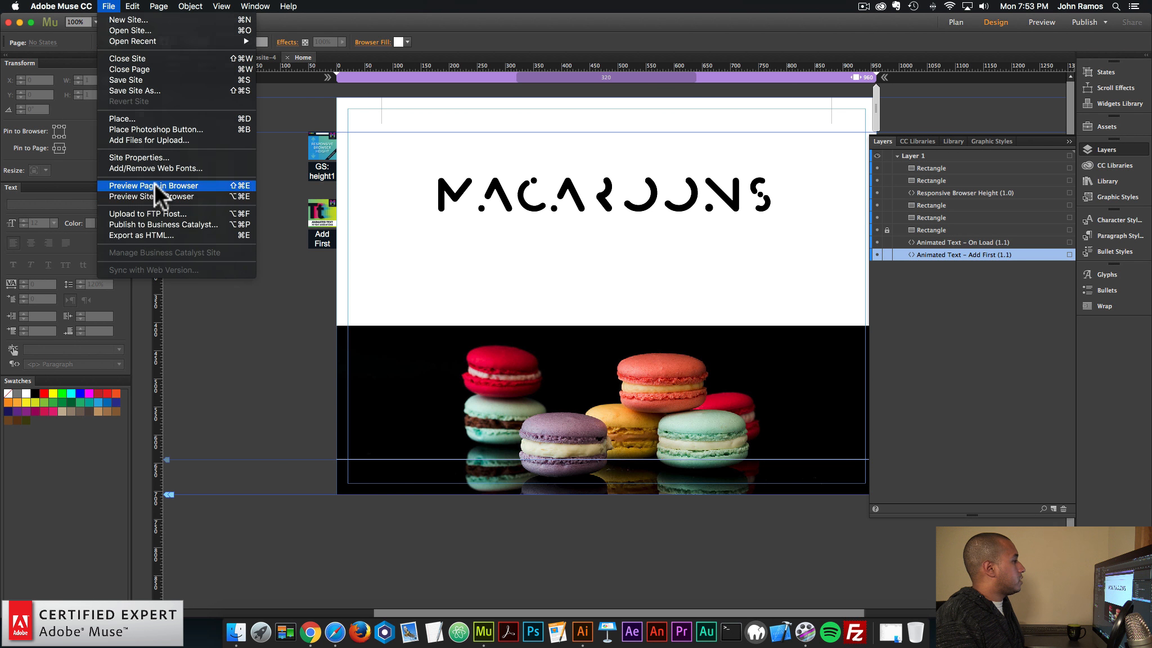
pyautogui.click(154, 185)
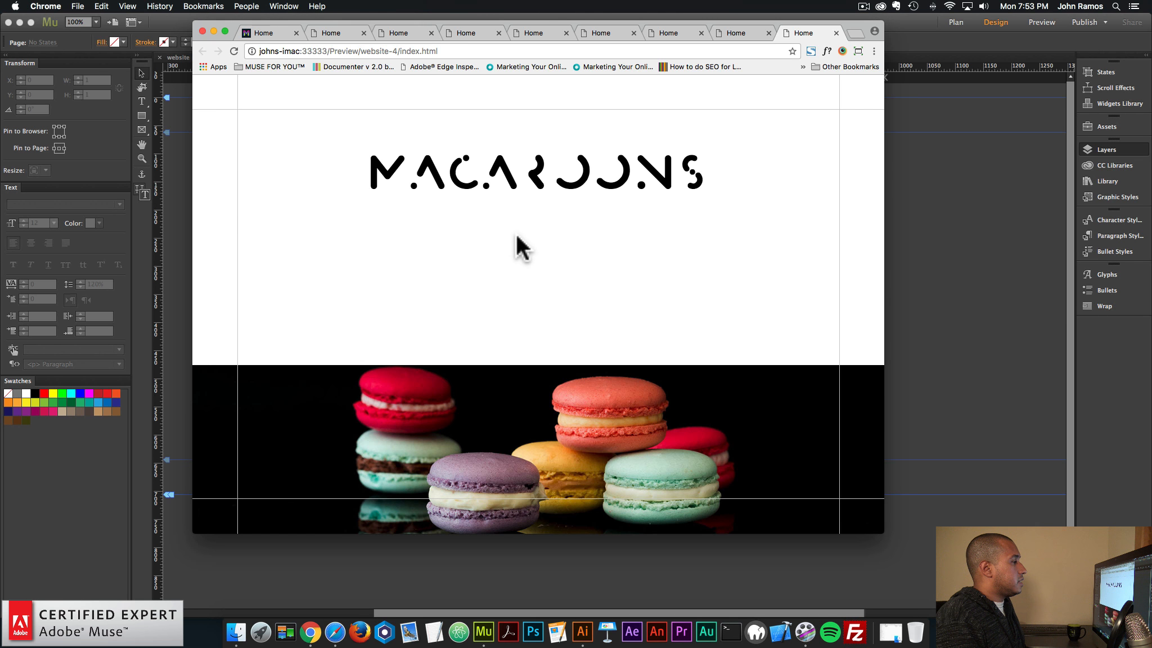
pyautogui.click(913, 283)
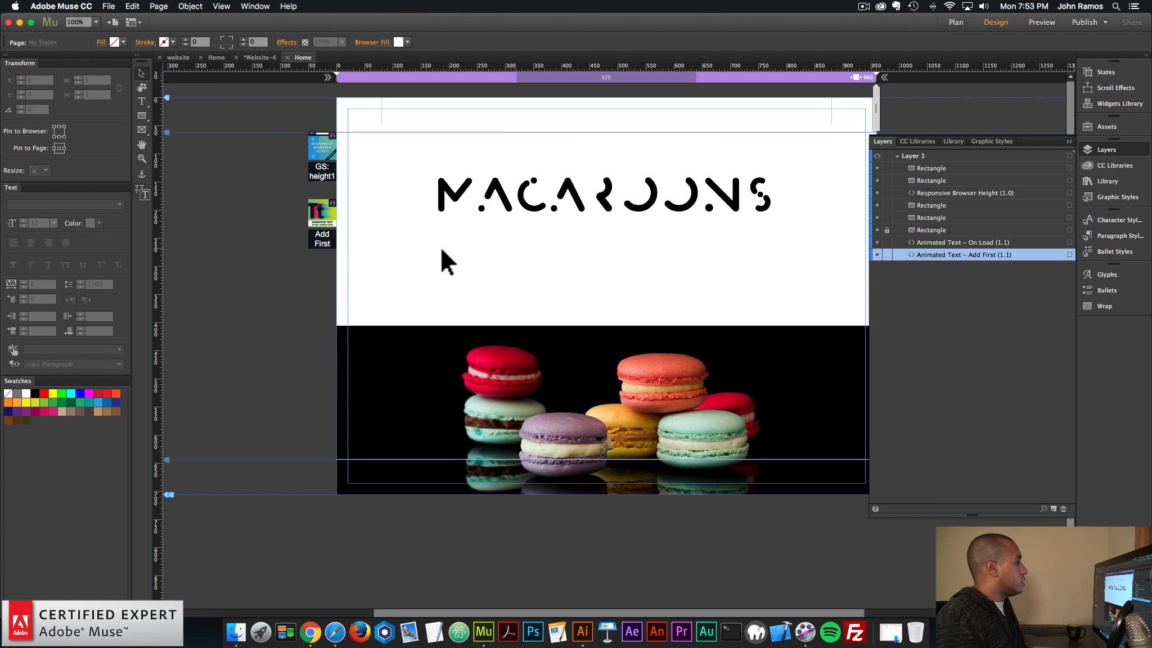
# Step: Add a text frame about 221 by 42 px below the Macaroons title containing the word "enter"
pyautogui.click(142, 101)
pyautogui.moveTo(564, 242); pyautogui.dragTo(675, 263)
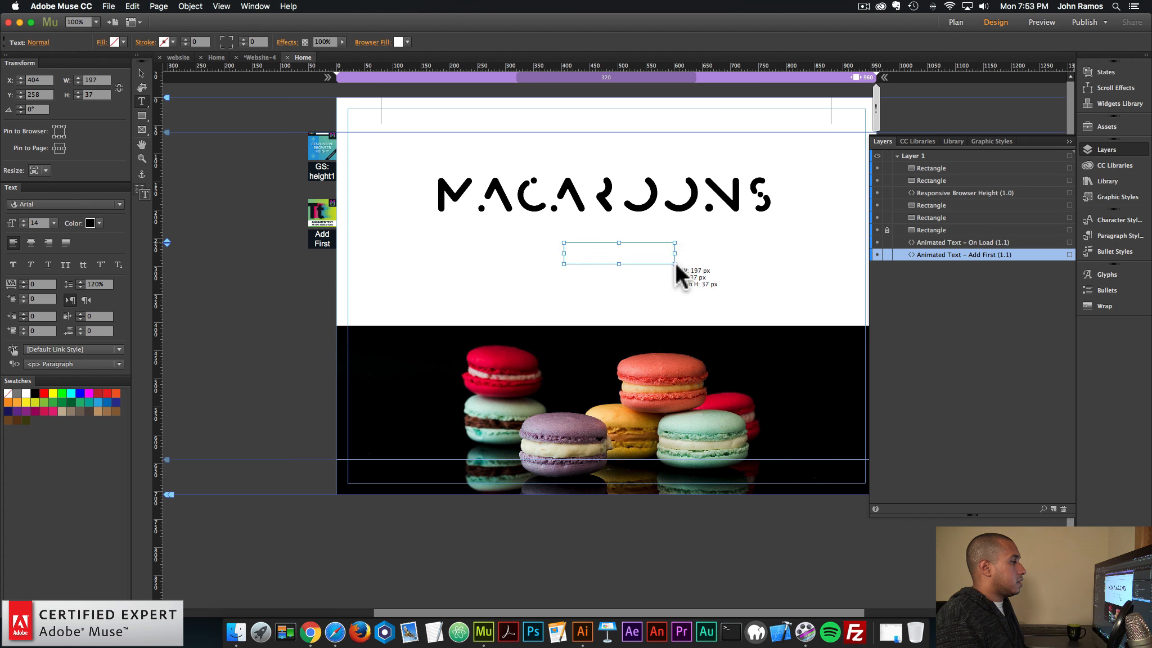
pyautogui.write('enter')
# Step: Format the "enter" text as centred all caps with letter spacing of 5
pyautogui.press('super+a')
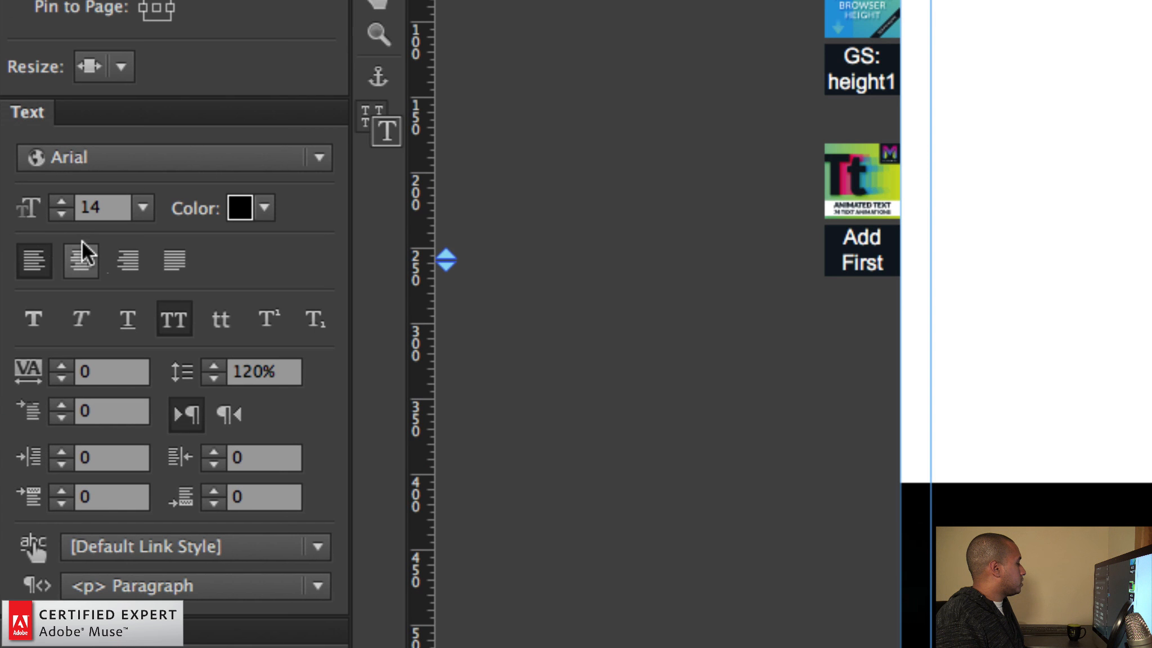
pyautogui.click(31, 241)
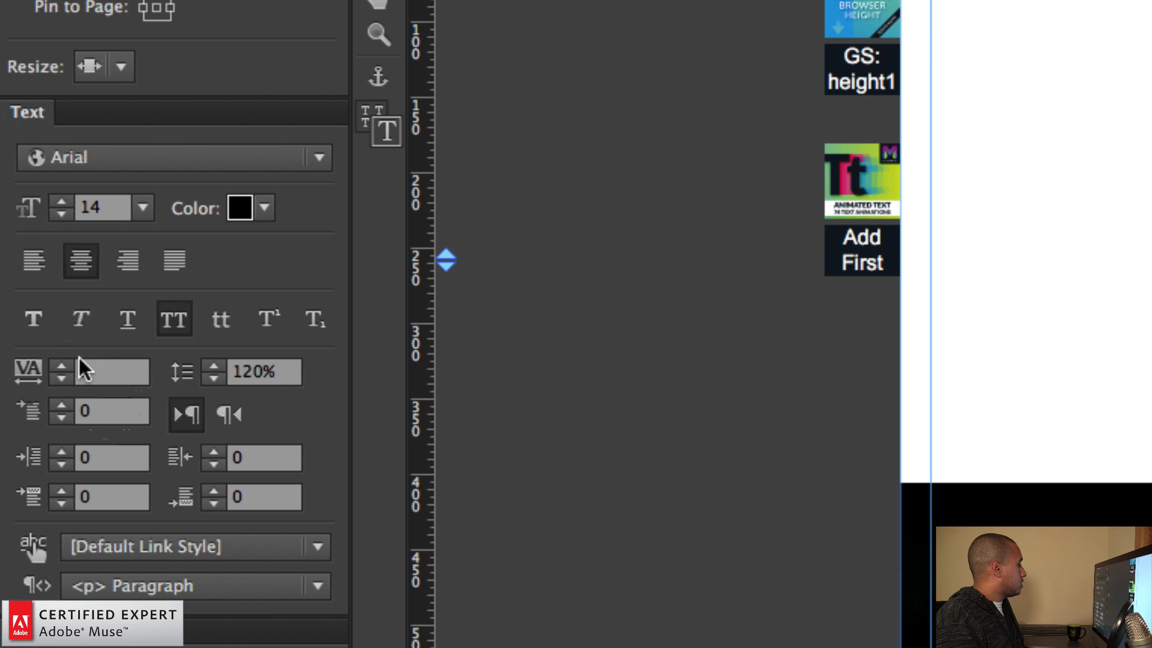
pyautogui.click(63, 365)
pyautogui.click(63, 365)
pyautogui.click(63, 365)
pyautogui.click(63, 365)
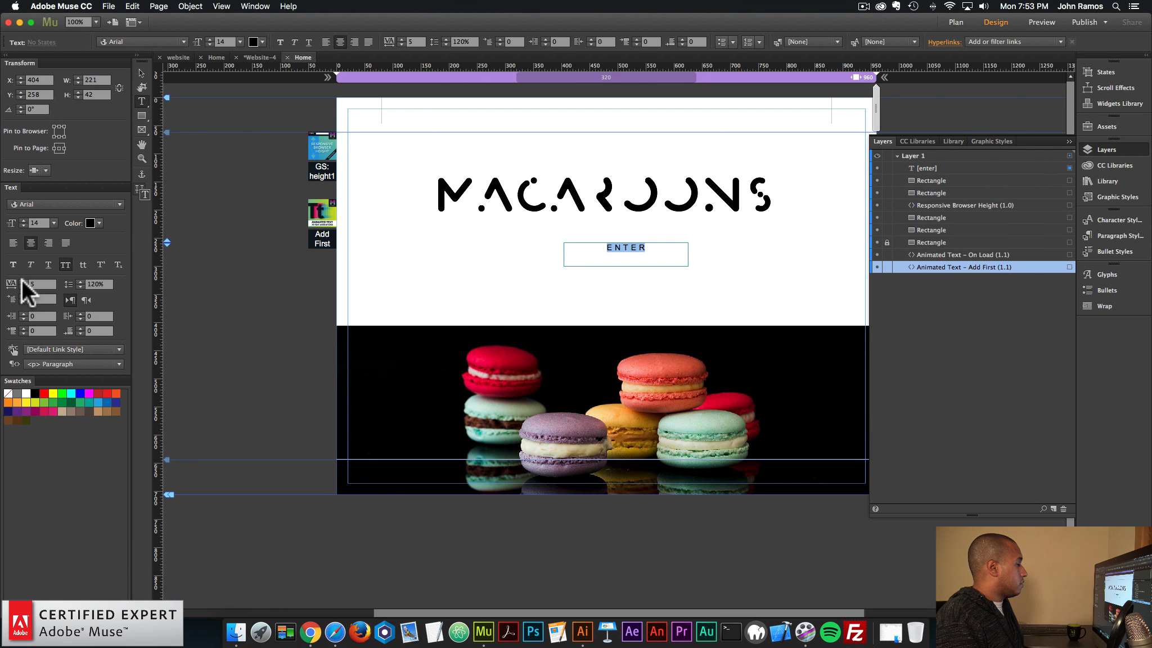
# Step: Set the ENTER text's font to Roboto and its size to 18
pyautogui.click(48, 205)
pyautogui.write('robot')
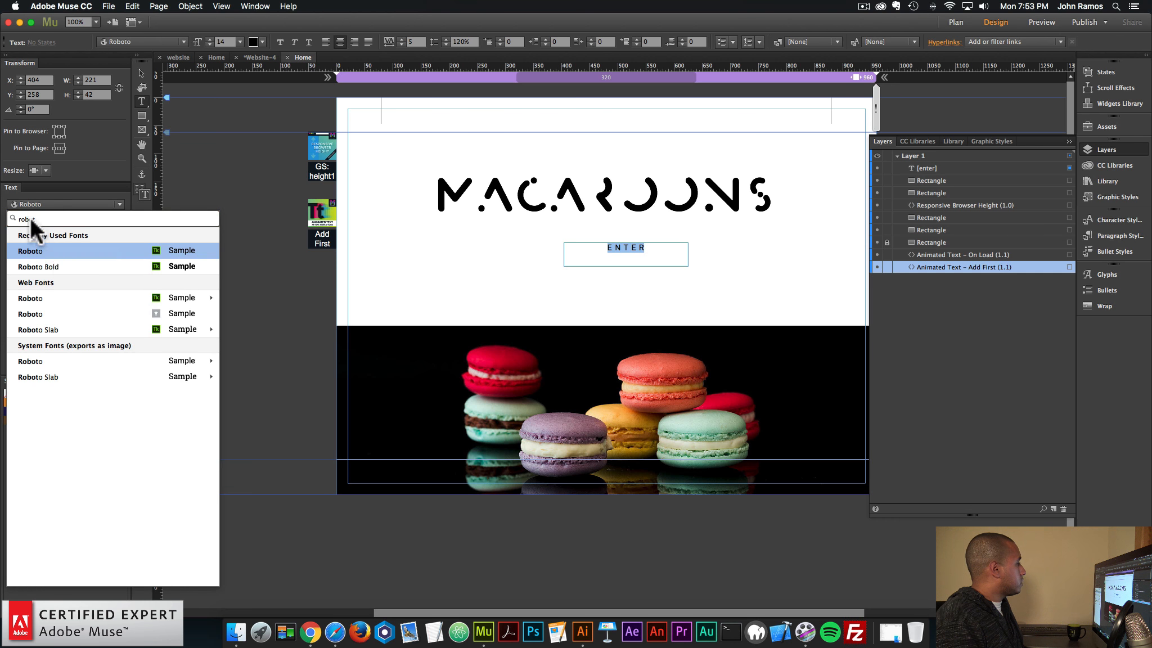
pyautogui.press('Return')
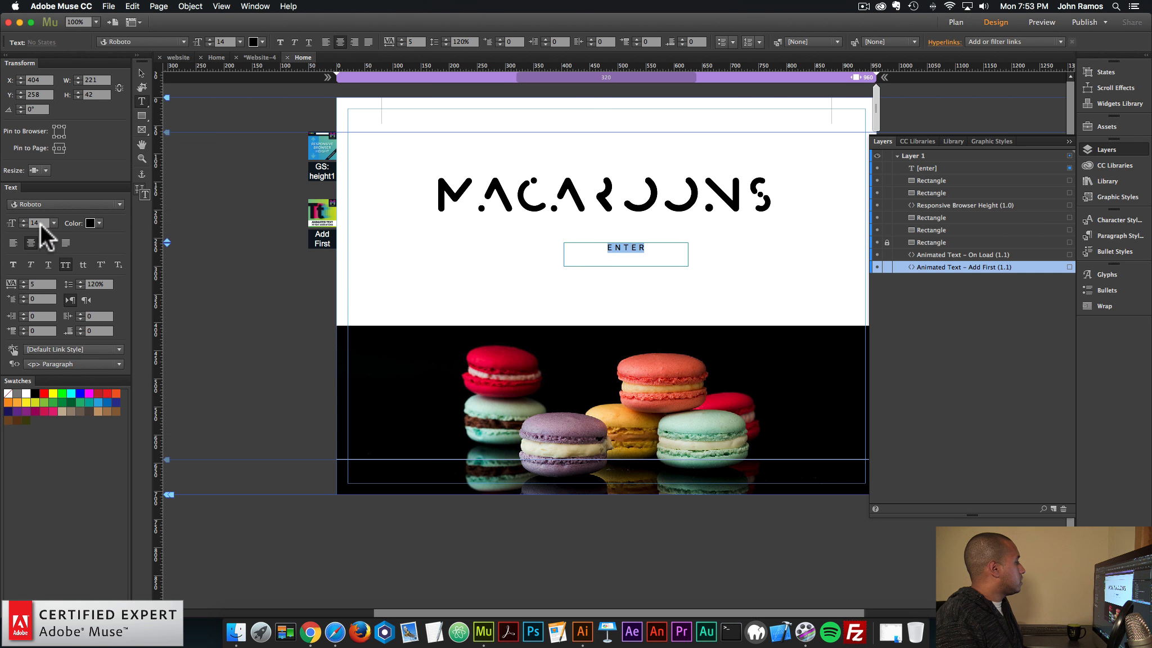
pyautogui.click(53, 219)
pyautogui.click(59, 319)
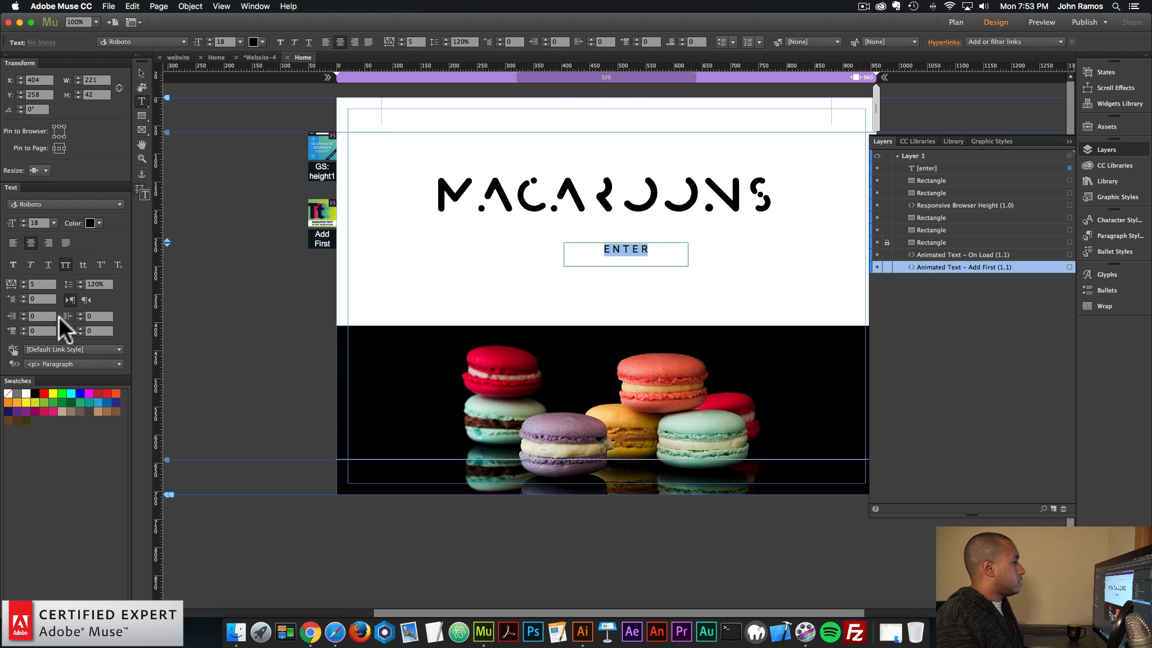
# Step: Shrink the ENTER text frame to about 138 by 22 px and move it to about X 448, Y 289
pyautogui.click(140, 72)
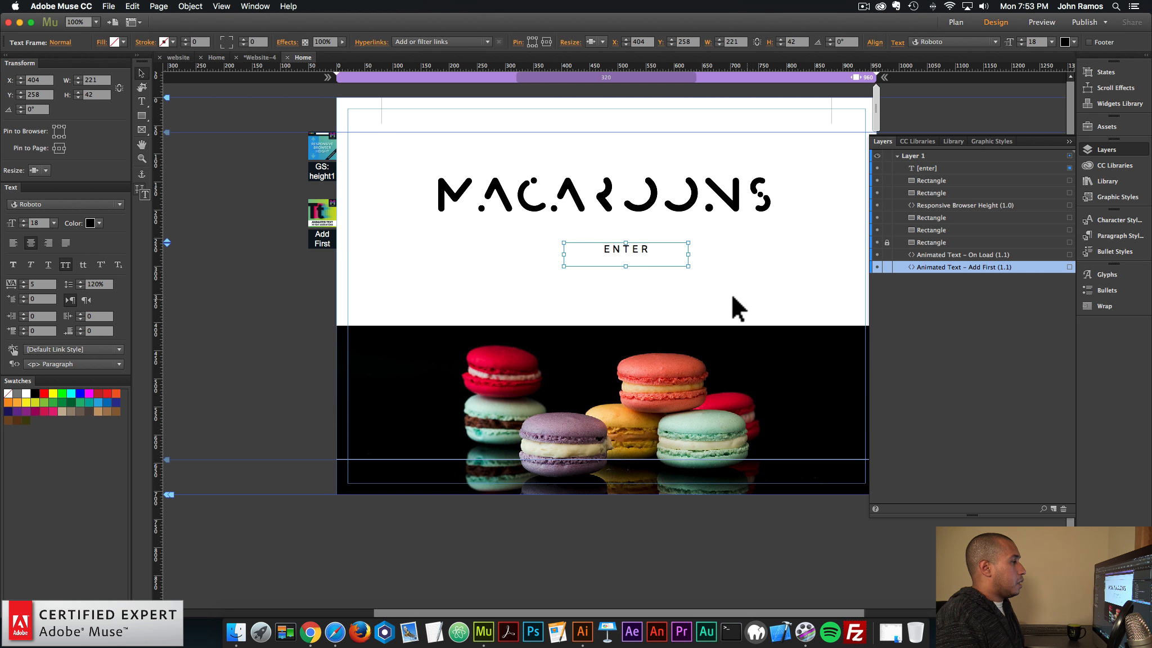
pyautogui.moveTo(626, 266)
pyautogui.mouseDown()
pyautogui.moveTo(626, 254)
pyautogui.moveTo(591, 248)
pyautogui.moveTo(631, 265)
pyautogui.mouseUp()
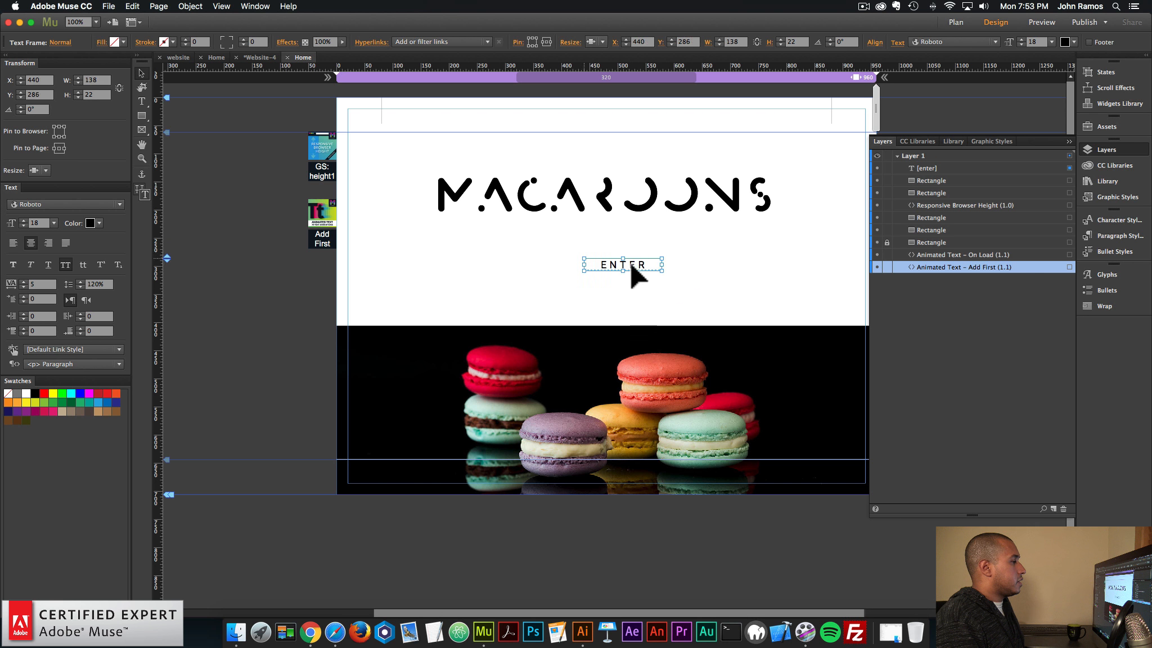
pyautogui.click(716, 264)
pyautogui.click(627, 267)
# Step: Draw a rectangle about 233 by 67 px around the ENTER text and give it a 1 px stroke
pyautogui.click(514, 216)
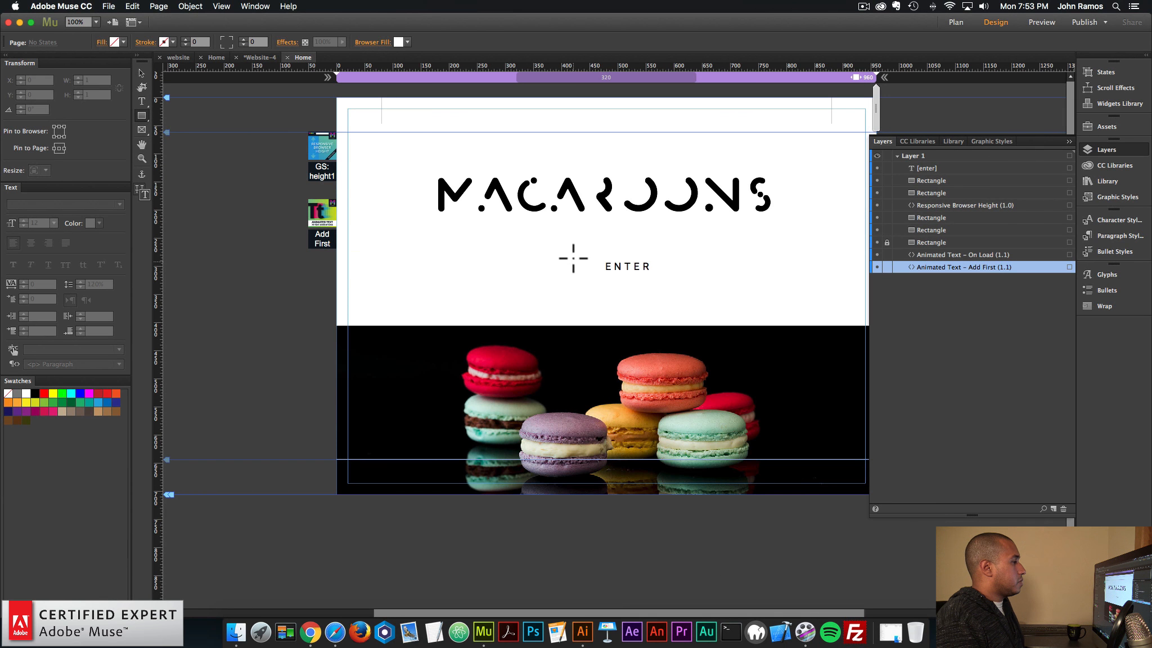
pyautogui.moveTo(640, 273); pyautogui.dragTo(796, 317)
pyautogui.moveTo(695, 286); pyautogui.dragTo(695, 287)
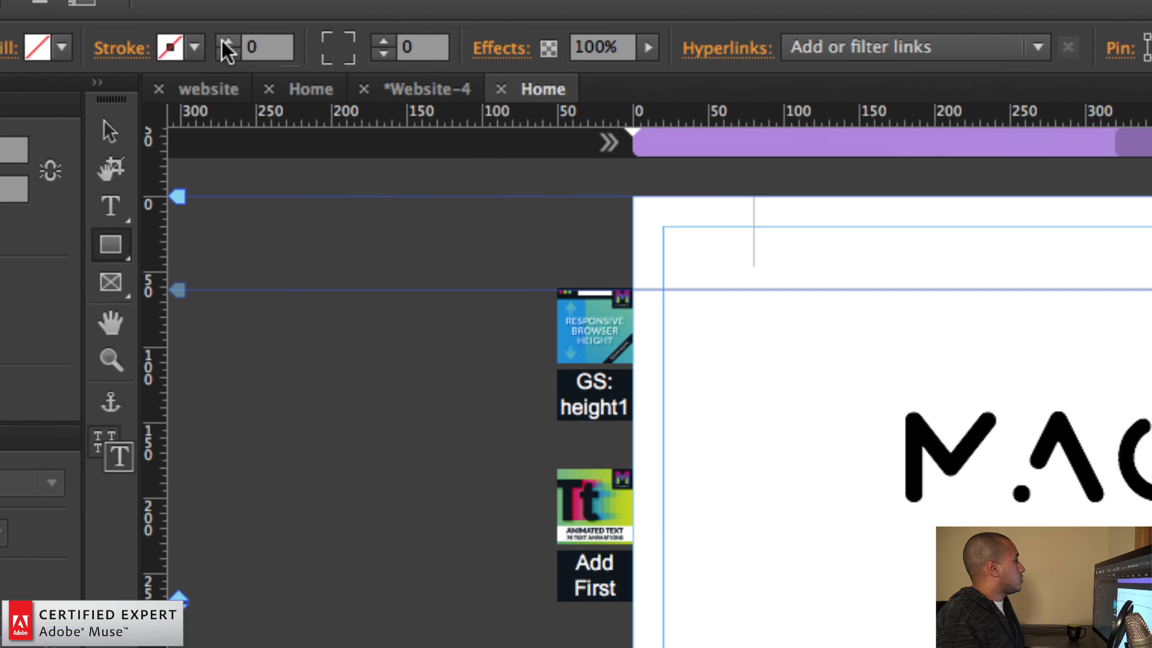
pyautogui.click(185, 39)
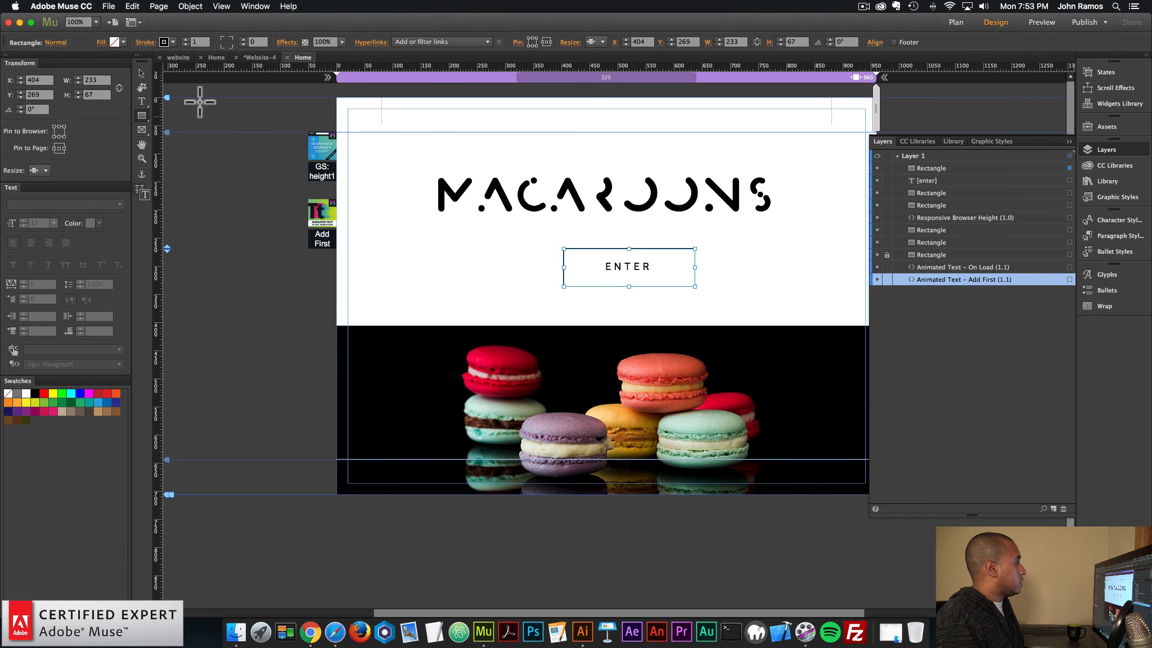
pyautogui.click(141, 74)
pyautogui.click(735, 314)
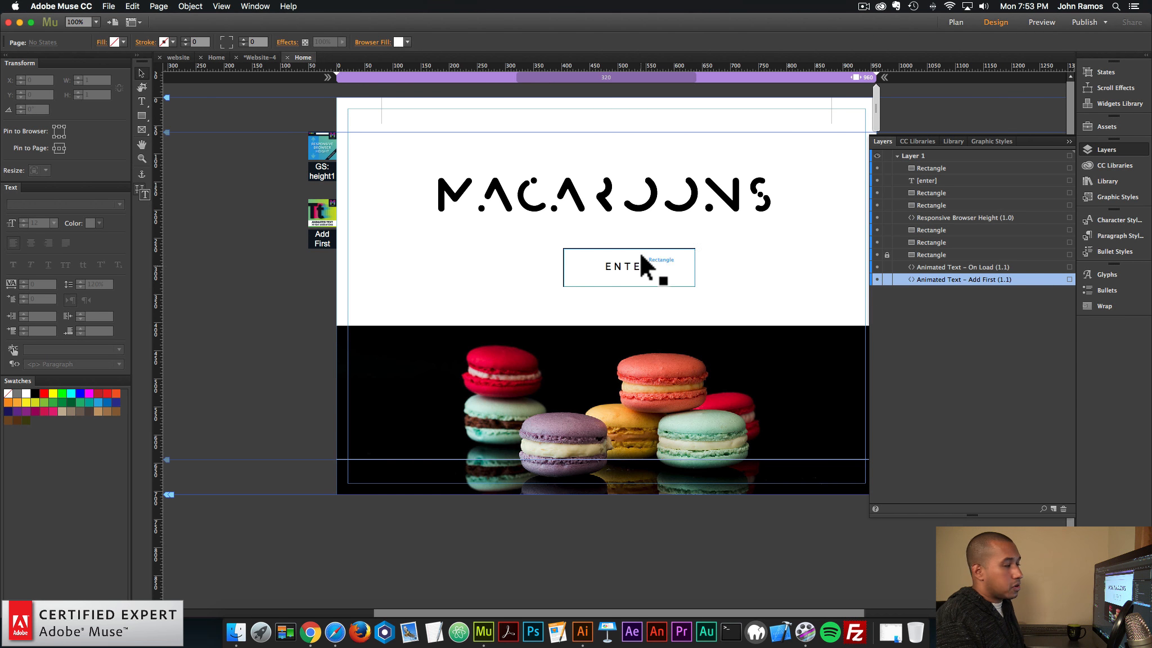
# Step: Move the button rectangle to about X 401, Y 266 and send it to the back
pyautogui.click(678, 273)
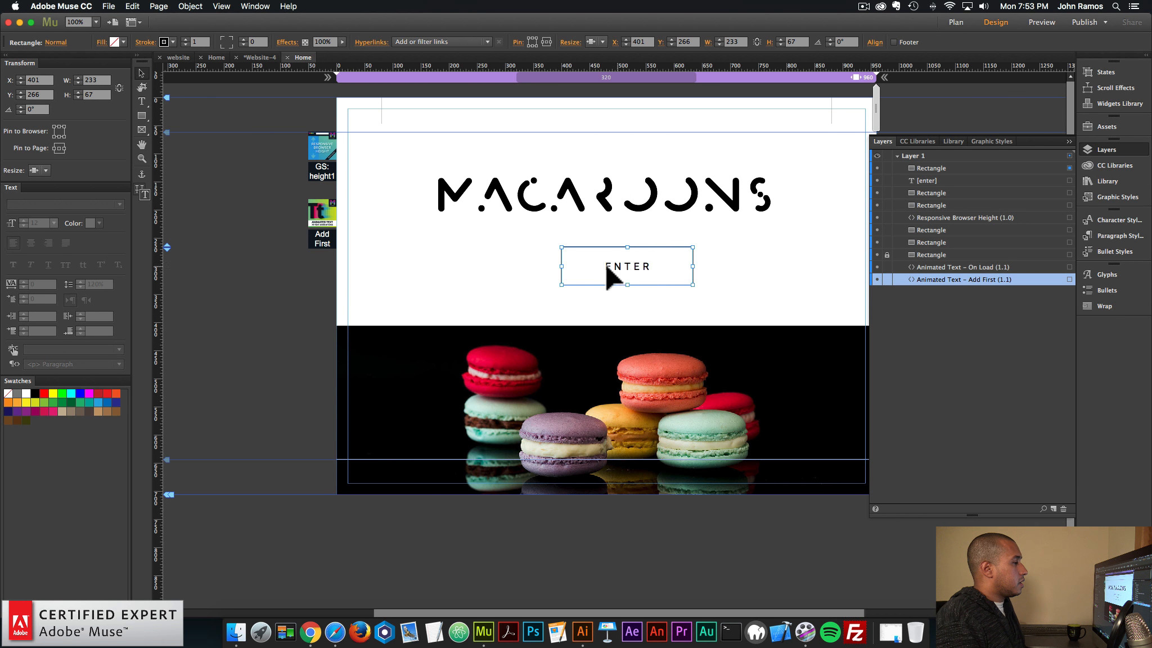
pyautogui.rightClick(658, 260)
pyautogui.moveTo(698, 325)
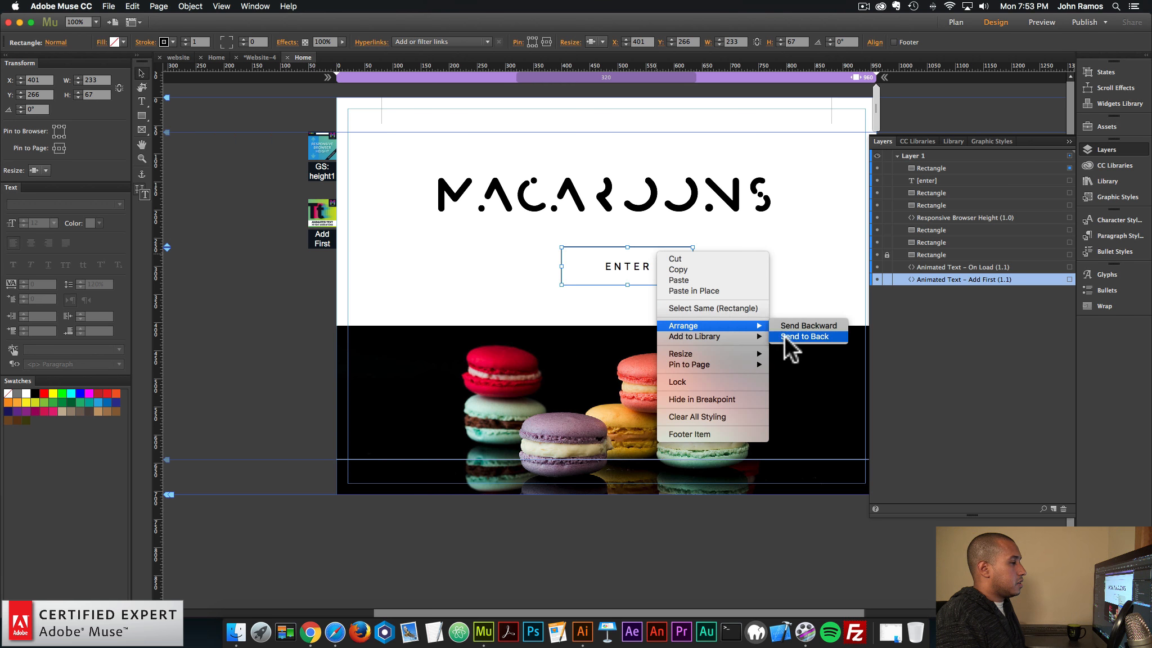
pyautogui.click(804, 336)
# Step: Realign the ENTER text to the centre of the button rectangle at about X 448, Y 289
pyautogui.click(630, 265)
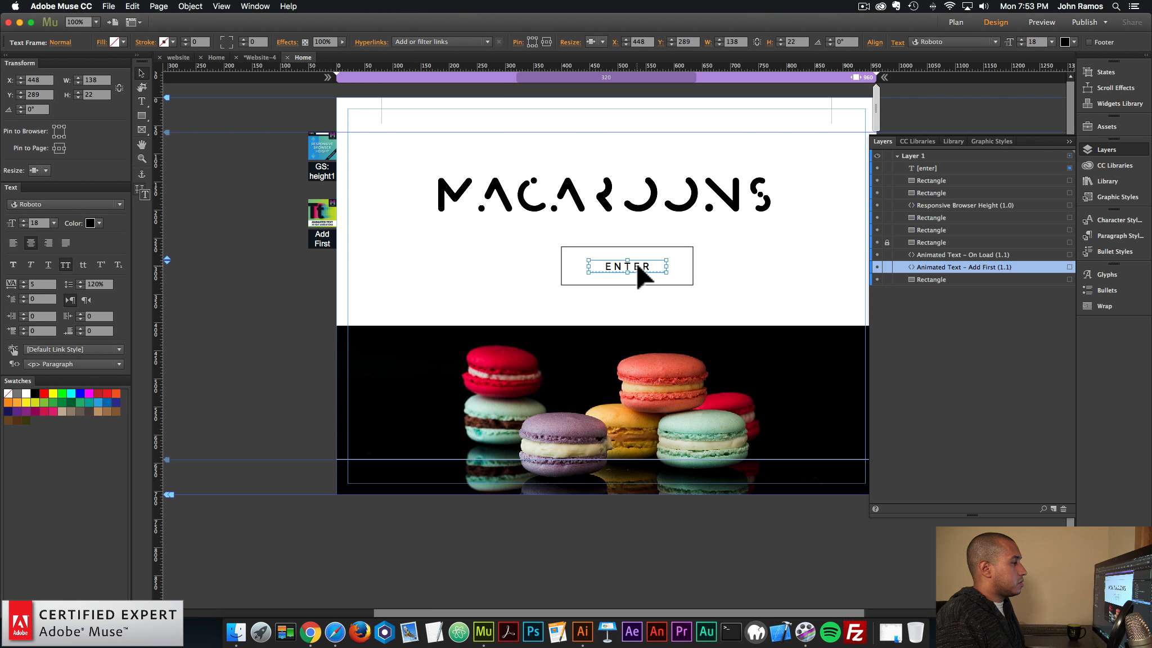
pyautogui.click(723, 287)
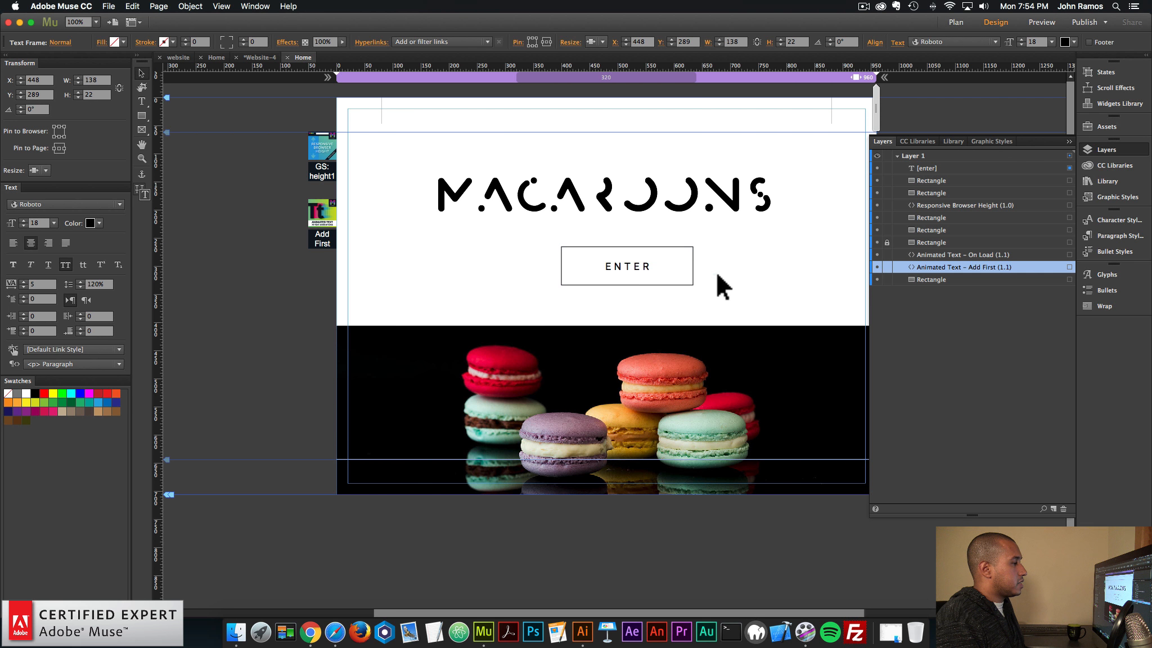
pyautogui.click(626, 262)
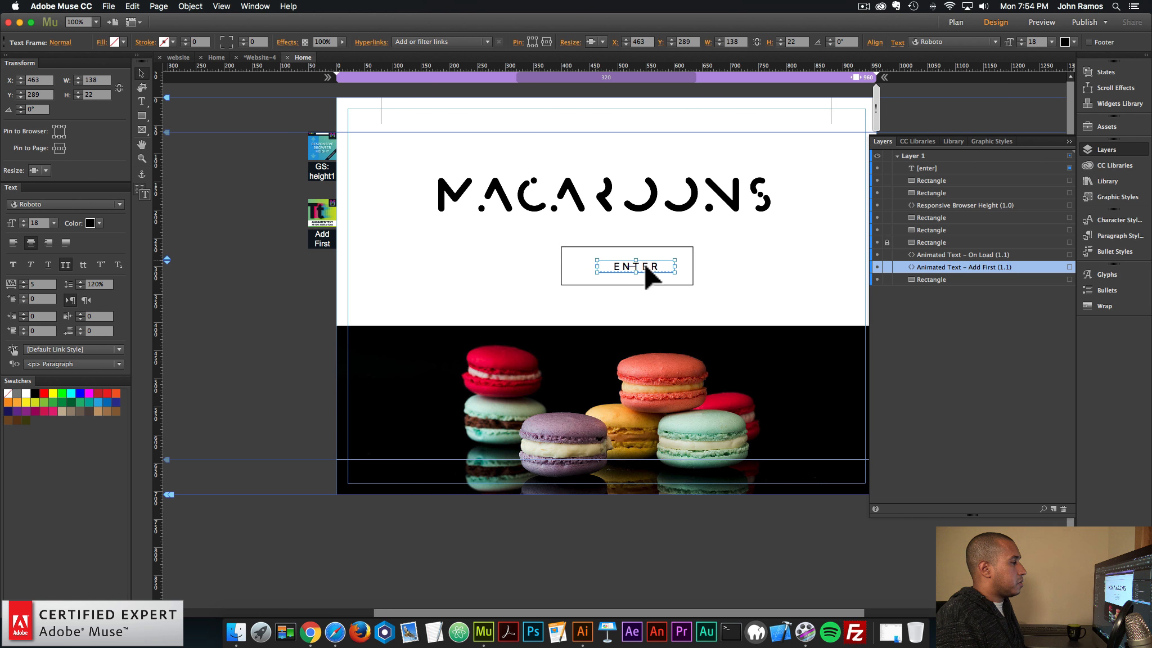
pyautogui.moveTo(645, 265); pyautogui.dragTo(638, 264)
pyautogui.click(721, 287)
# Step: Move the ENTER text and its rectangle together to about X 364, Y 269, centred under the title
pyautogui.moveTo(714, 296); pyautogui.dragTo(575, 235)
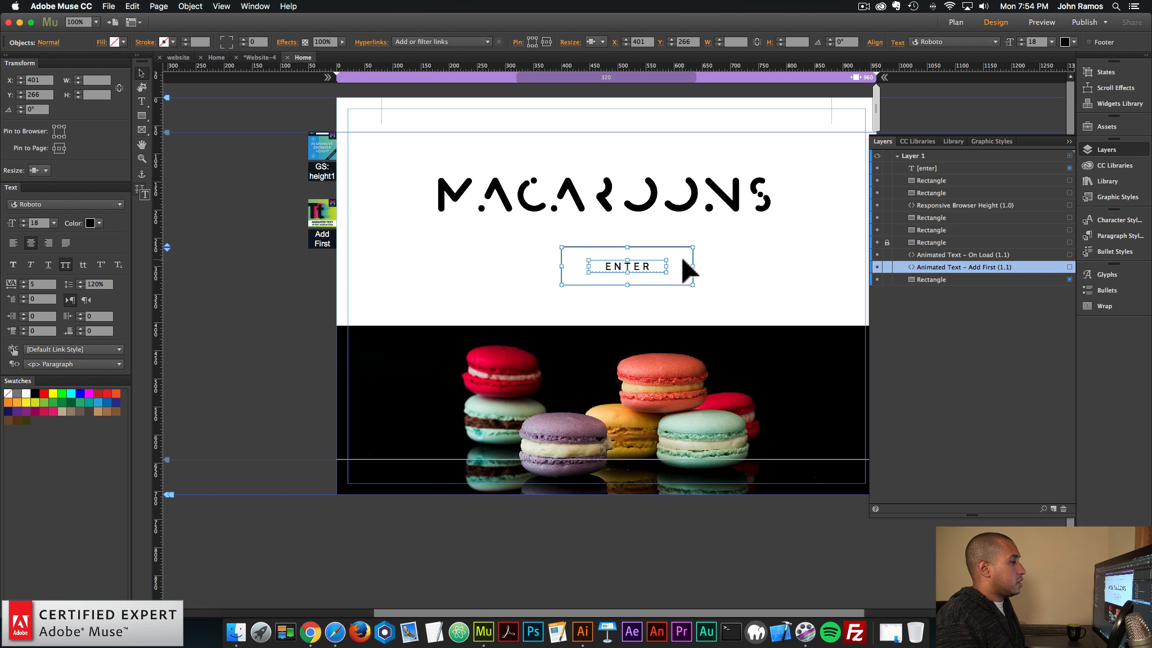
pyautogui.moveTo(682, 258)
pyautogui.mouseDown()
pyautogui.moveTo(694, 261)
pyautogui.moveTo(659, 260)
pyautogui.mouseUp()
pyautogui.click(722, 262)
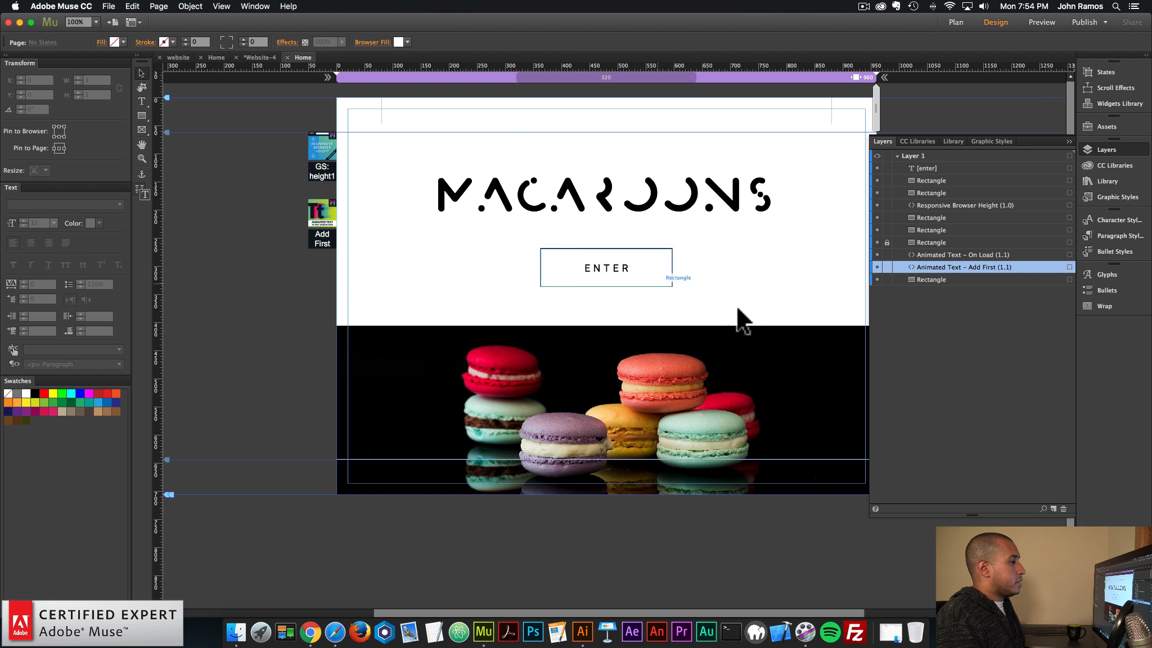
# Step: Group the ENTER text with its outlined rectangle into one object
pyautogui.moveTo(722, 302); pyautogui.dragTo(588, 255)
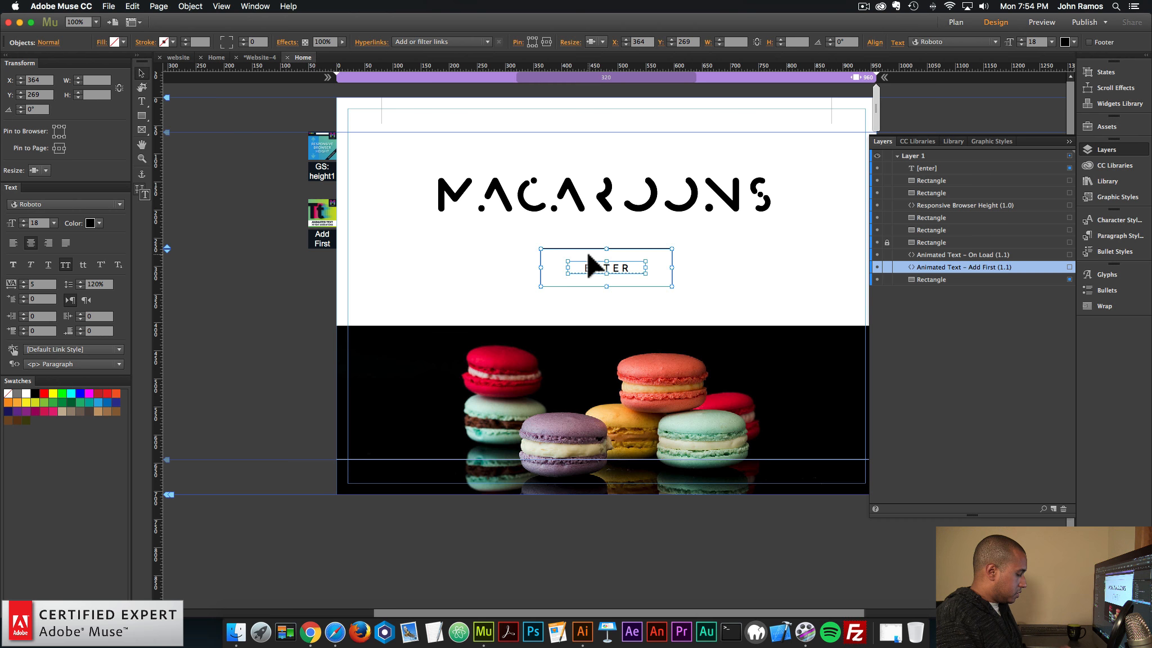
pyautogui.rightClick(644, 252)
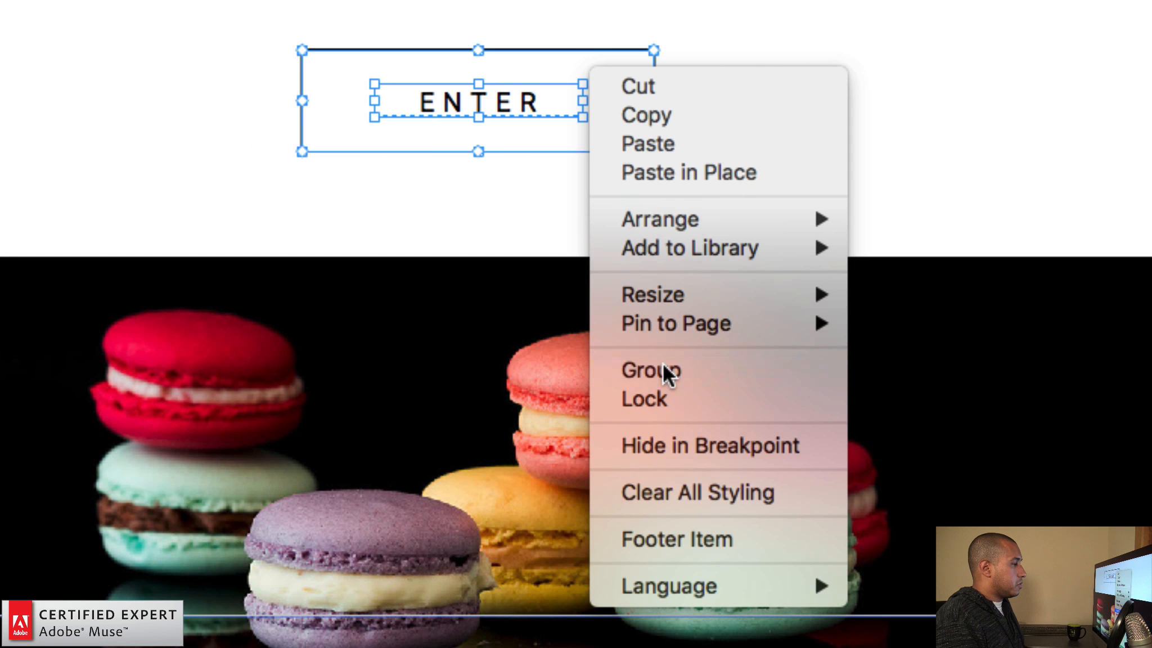
pyautogui.click(663, 366)
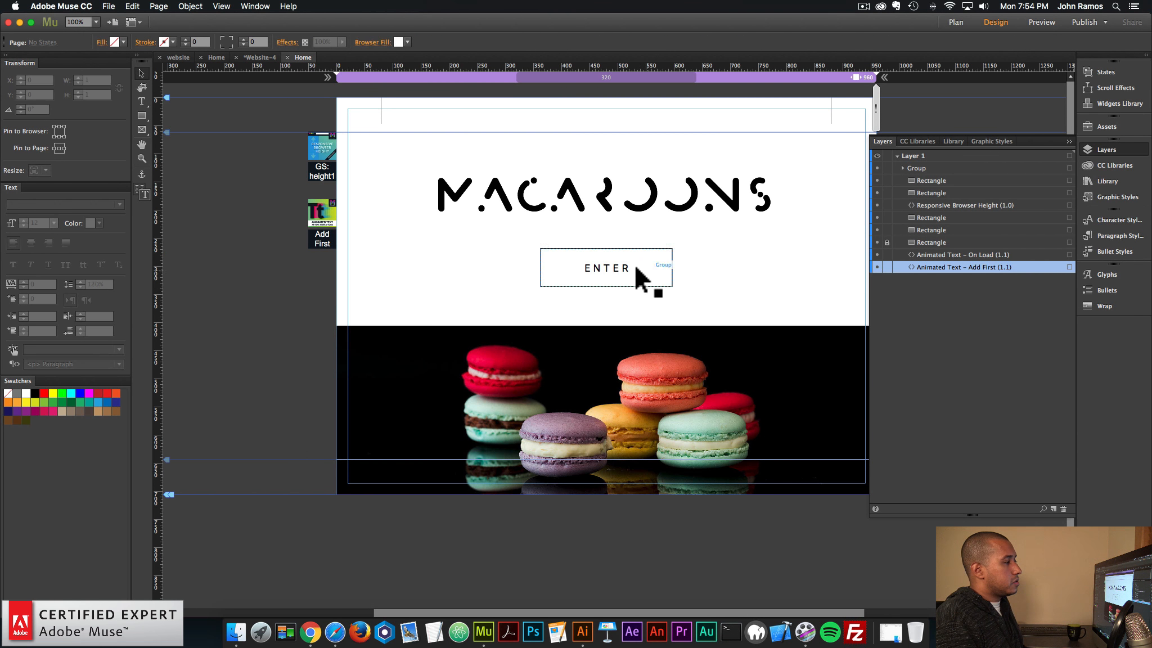
# Step: Search the widget library for "anmtr" and place the ANMTR – Add First widget beside the page at about X -70, Y 300
pyautogui.click(1126, 181)
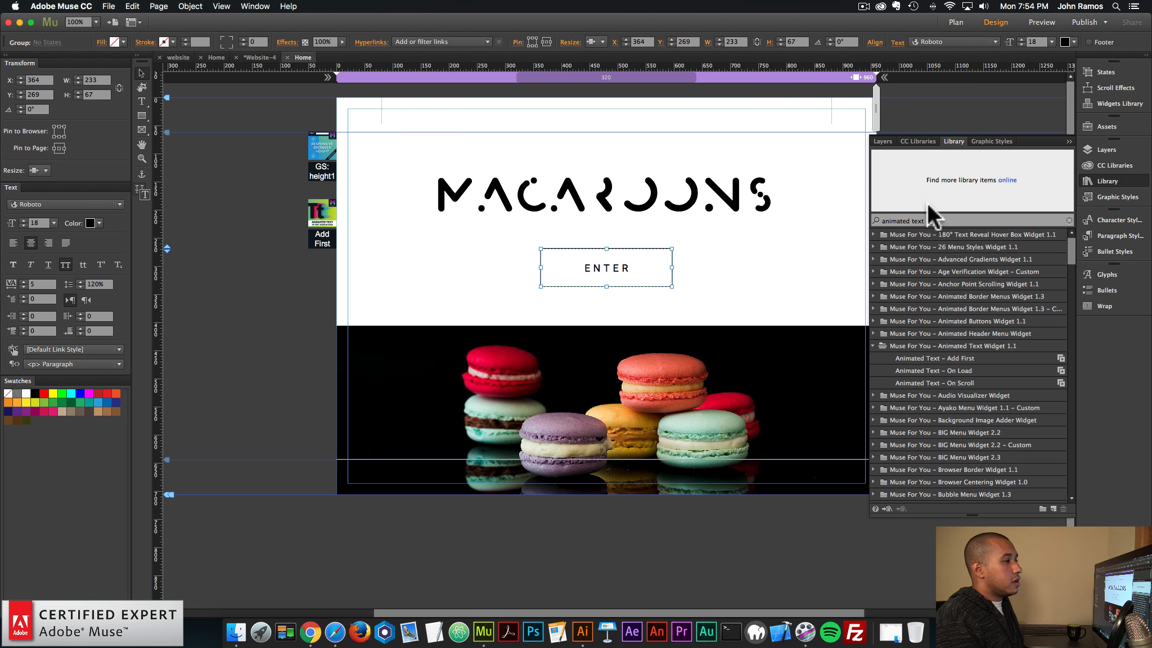
pyautogui.moveTo(947, 220); pyautogui.dragTo(858, 230)
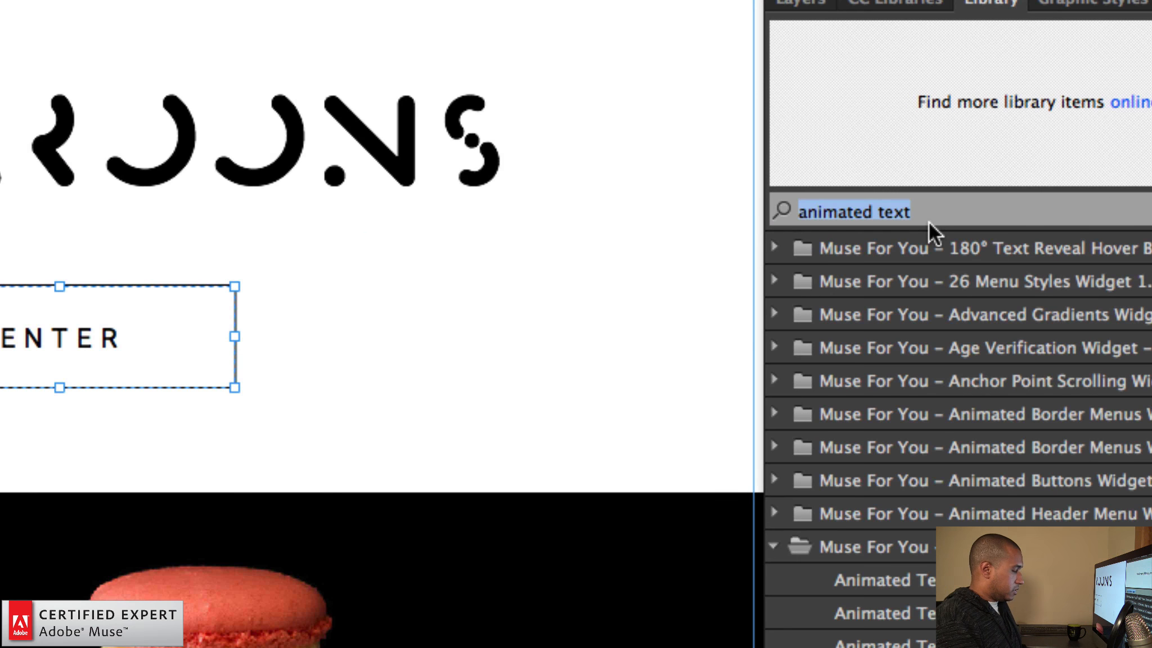
pyautogui.write('anmtr')
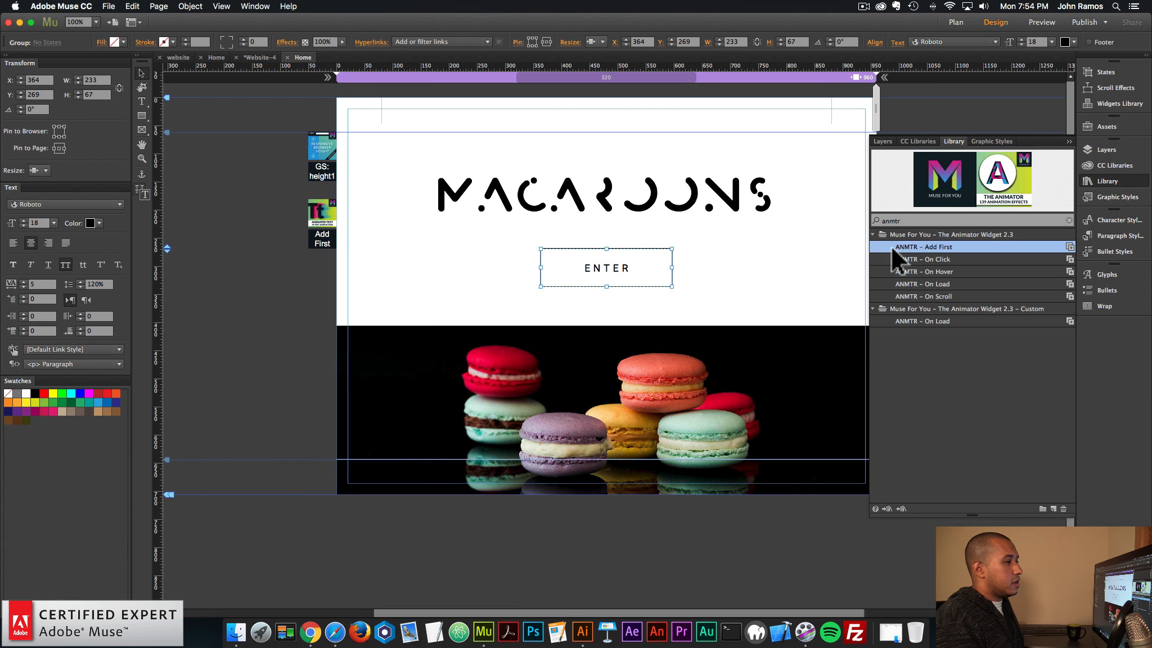
pyautogui.moveTo(780, 277); pyautogui.dragTo(302, 271)
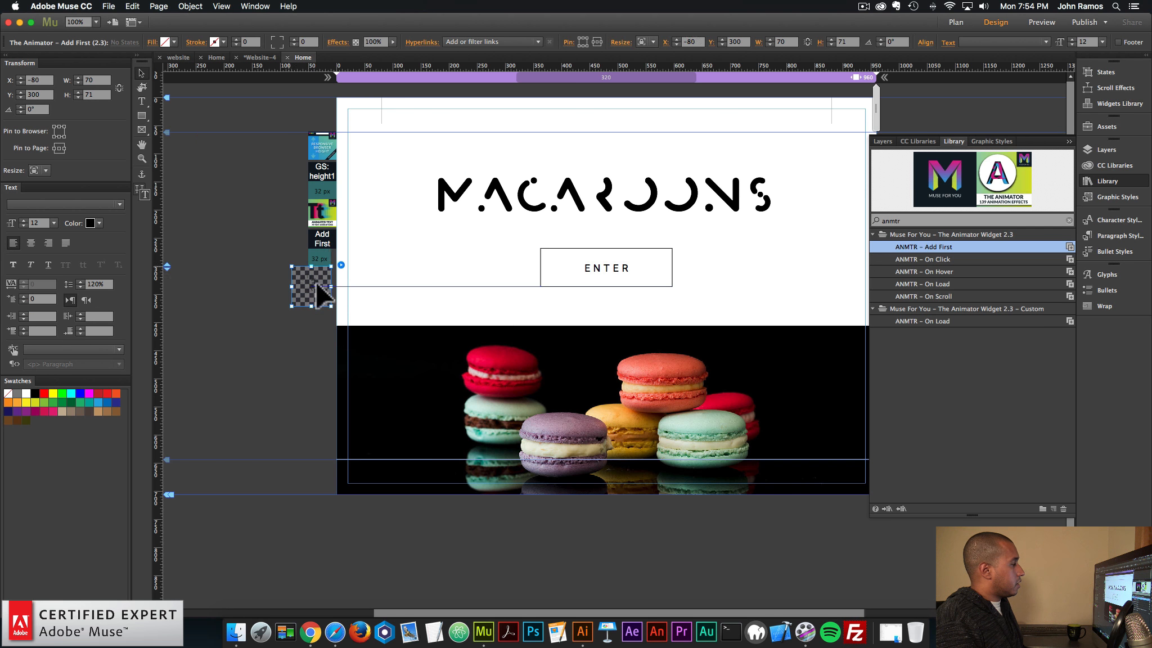
# Step: Place the ANMTR – On Load widget beneath the Animator Add First widget at about X -70, Y 403, and open its options
pyautogui.click(882, 286)
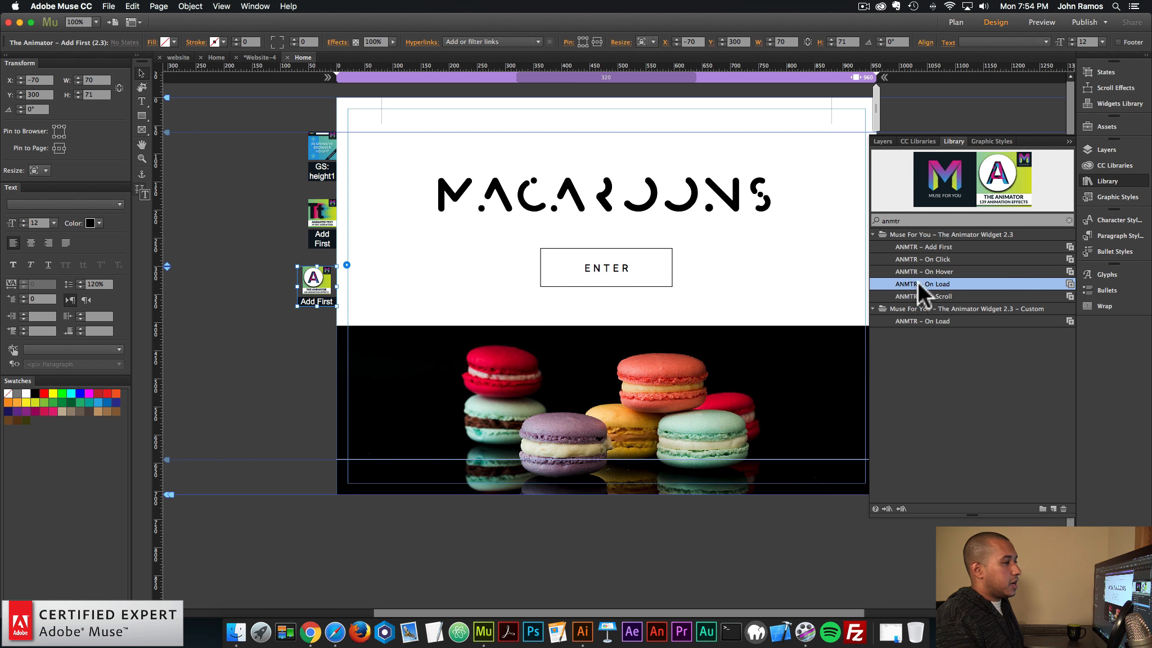
pyautogui.moveTo(917, 284); pyautogui.dragTo(302, 334)
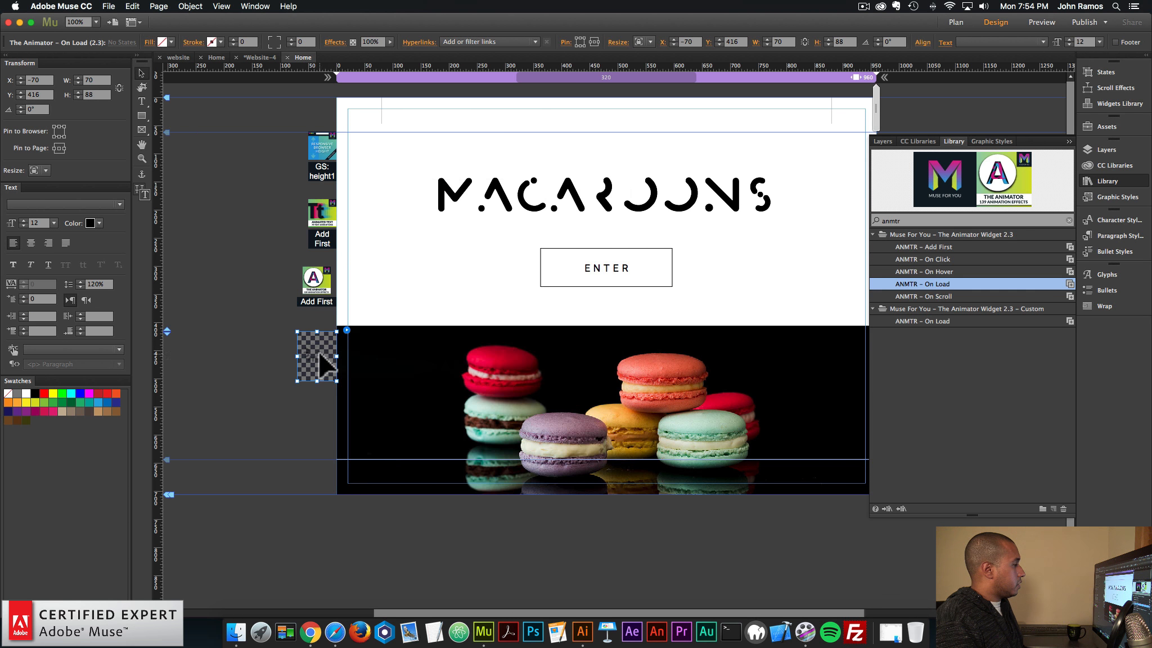
pyautogui.click(650, 264)
pyautogui.click(323, 337)
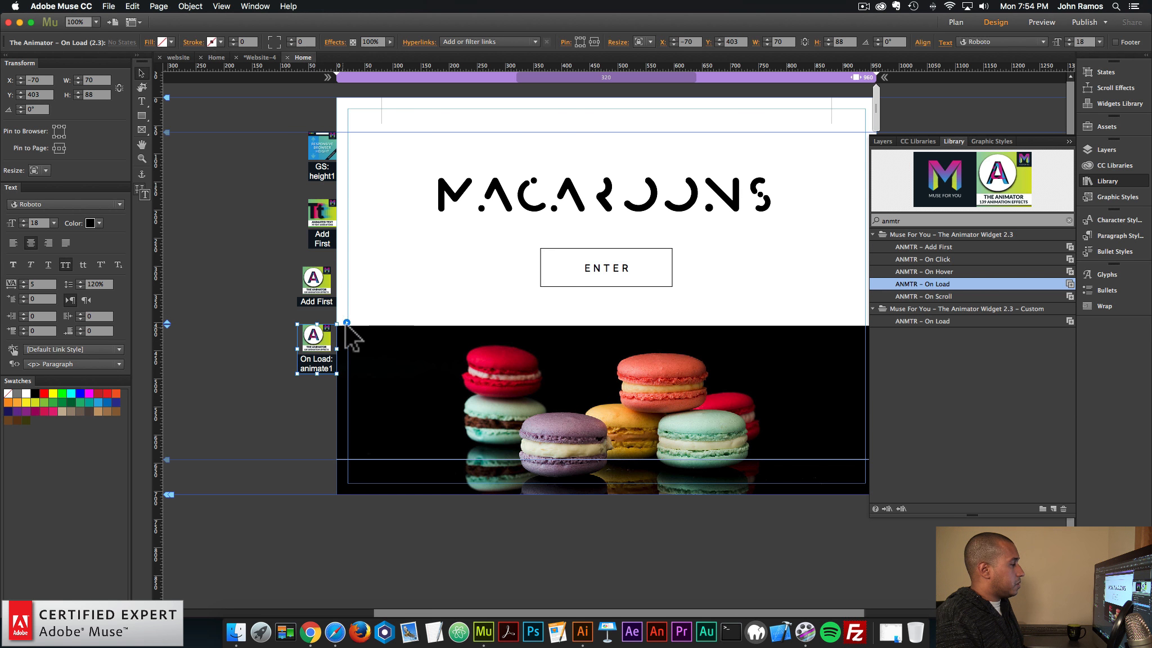
pyautogui.click(347, 323)
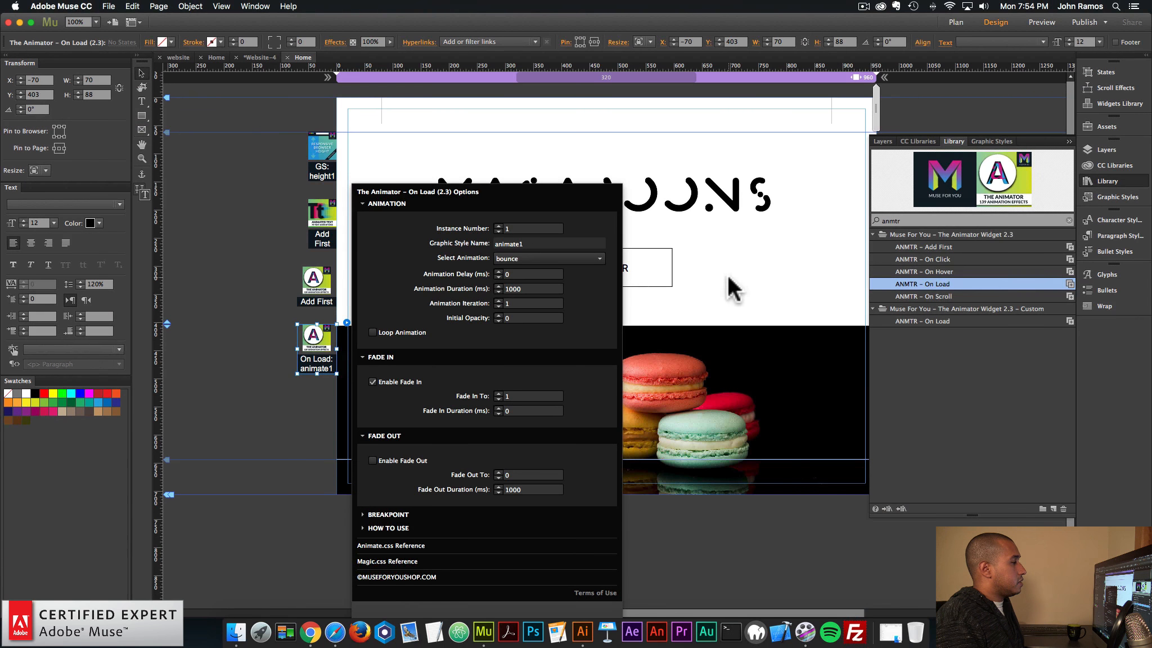
# Step: Create a graphic style named animate1 from the grouped ENTER button
pyautogui.click(795, 326)
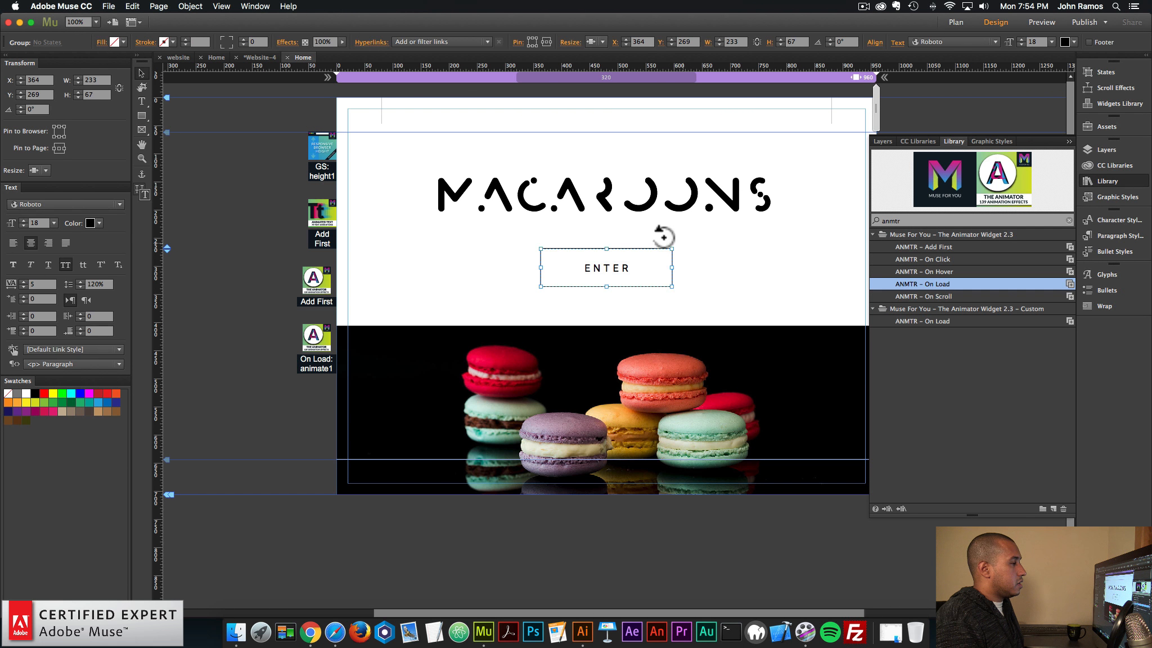
pyautogui.click(1132, 200)
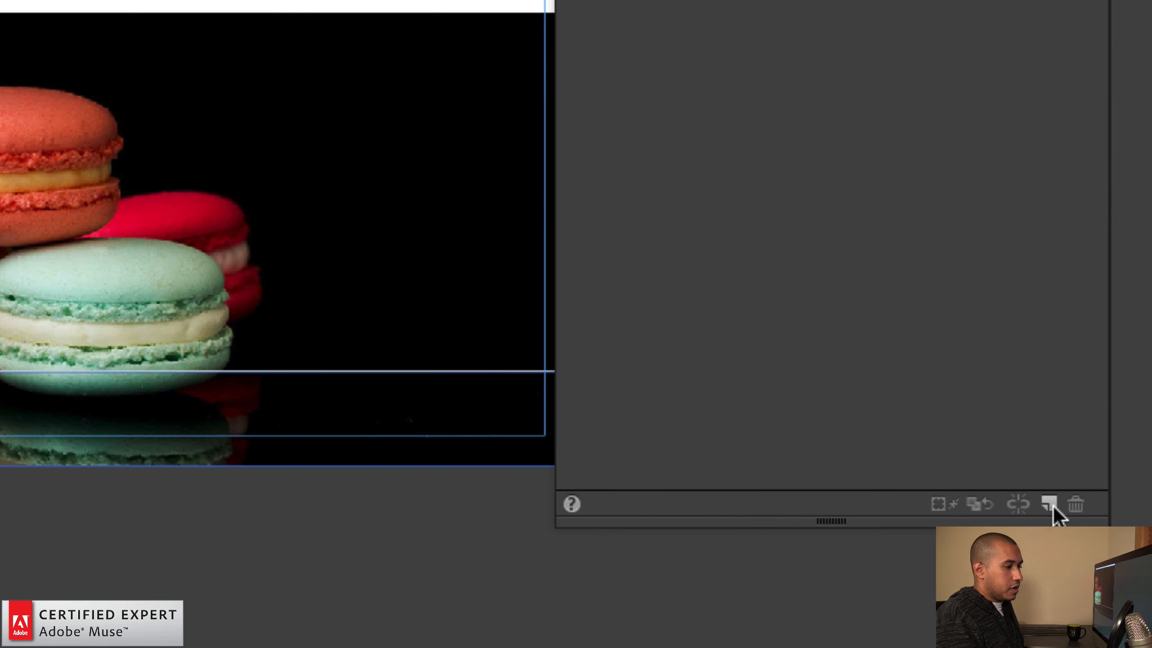
pyautogui.click(1053, 506)
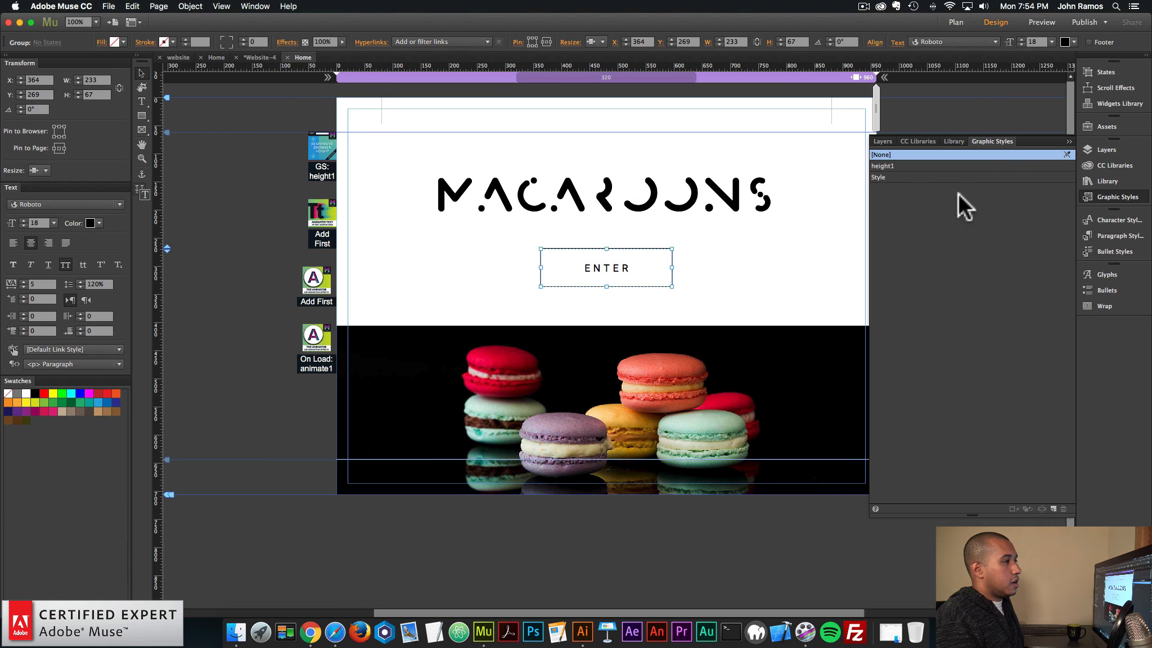
pyautogui.doubleClick(883, 175)
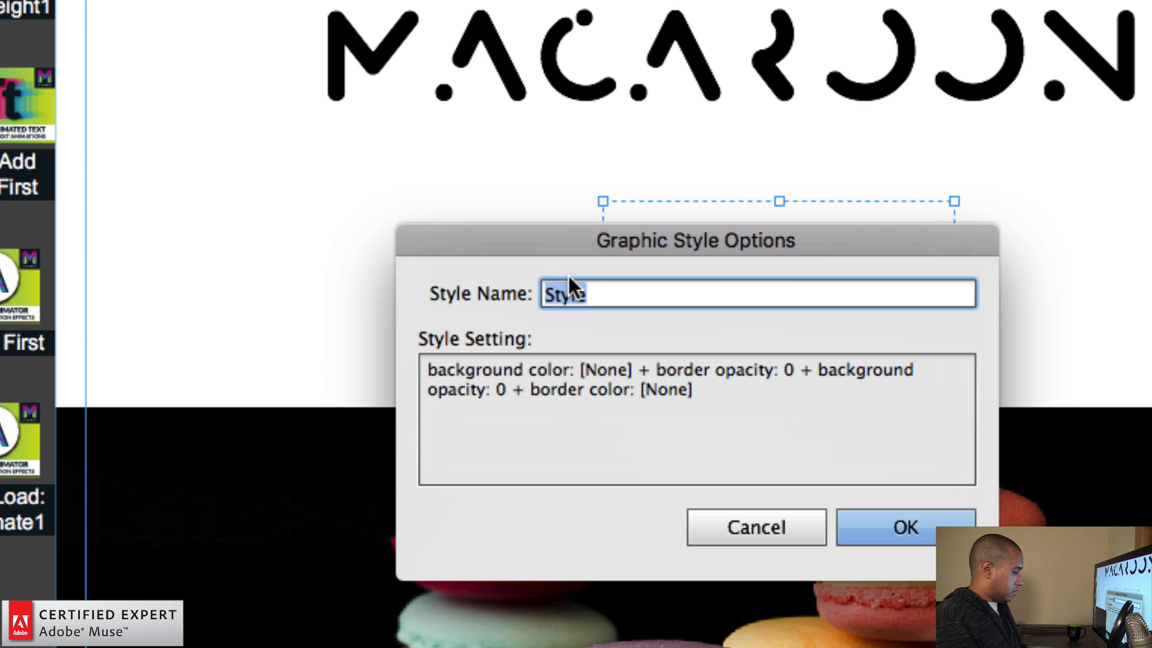
pyautogui.write('animte1')
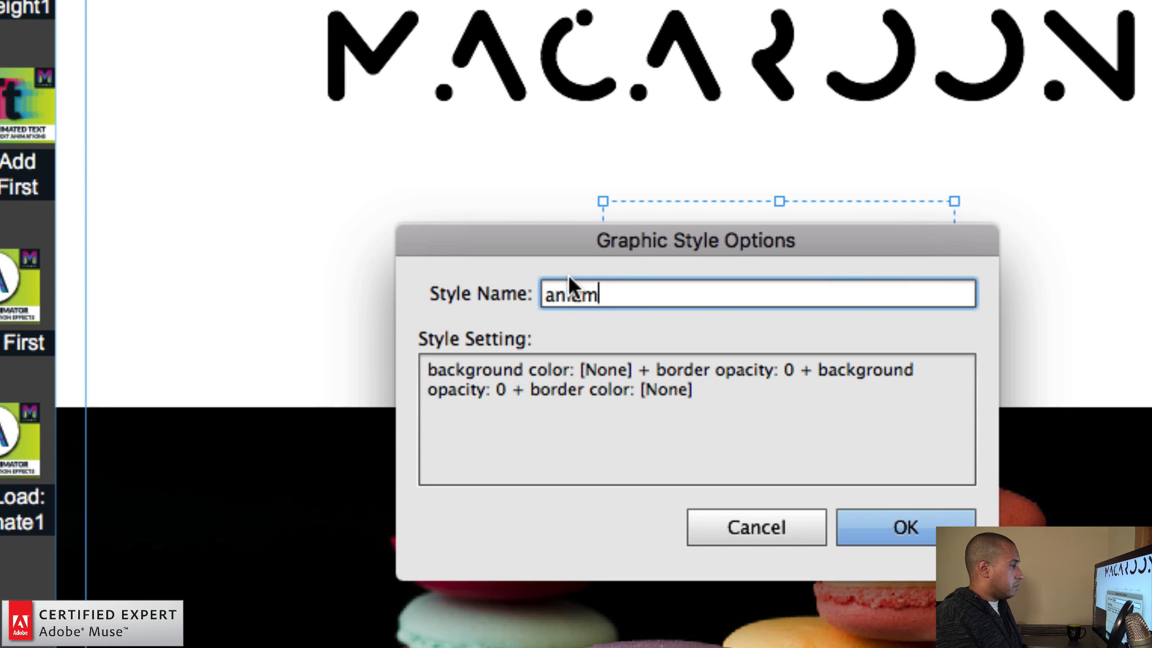
pyautogui.moveTo(688, 284); pyautogui.dragTo(483, 265)
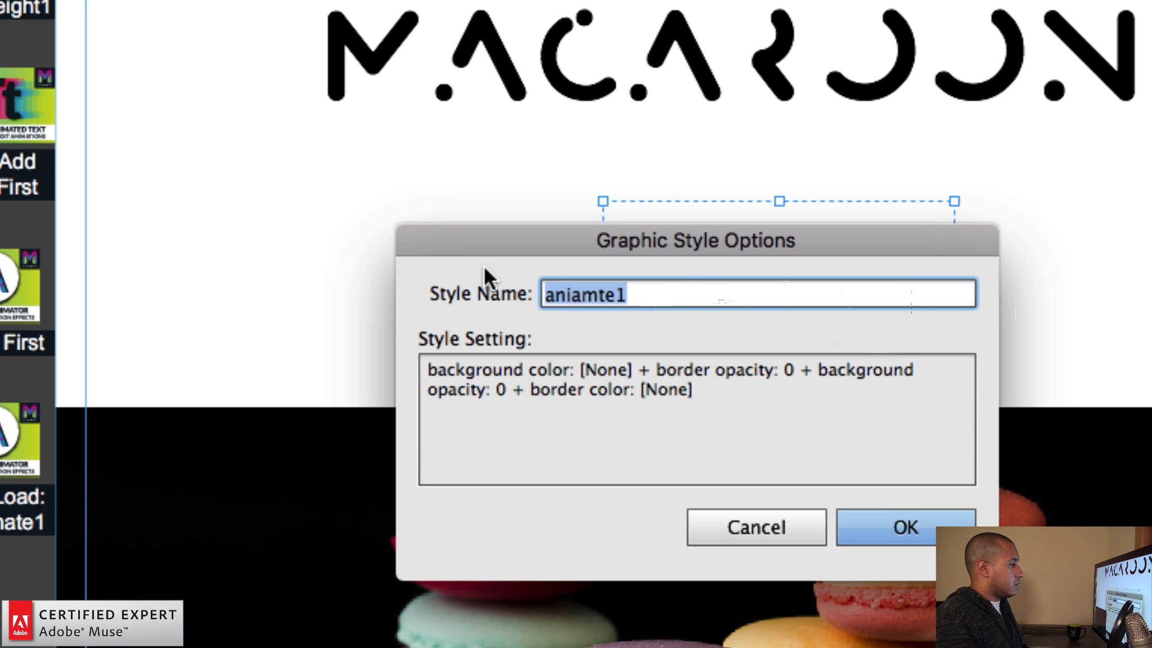
pyautogui.write('animate1')
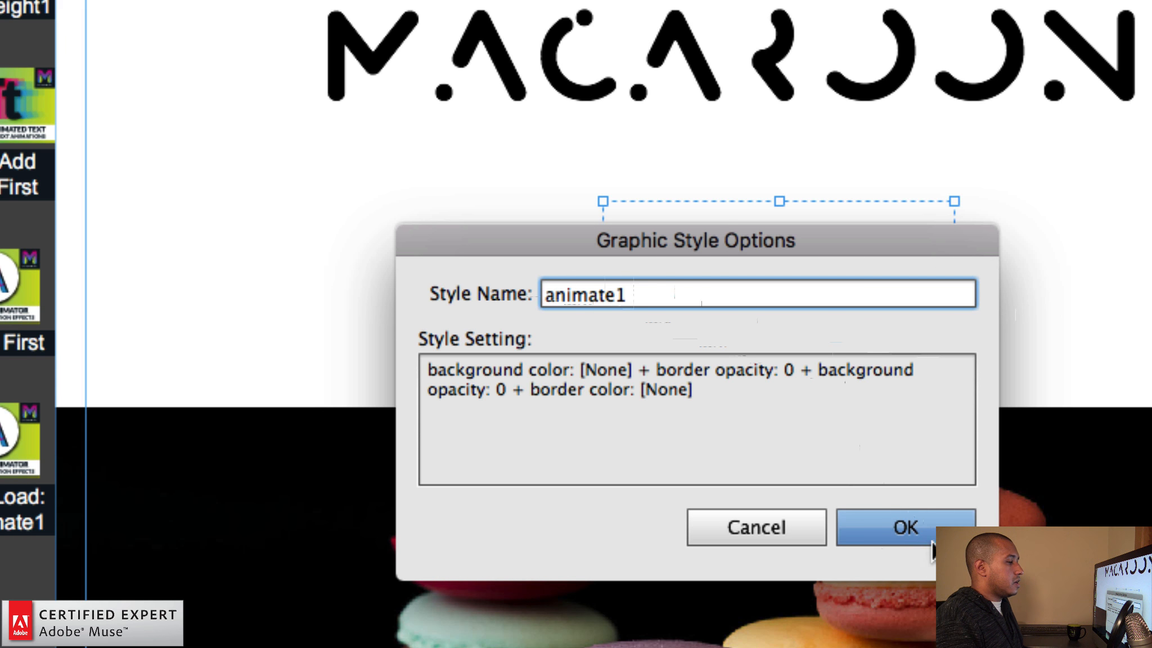
pyautogui.click(928, 529)
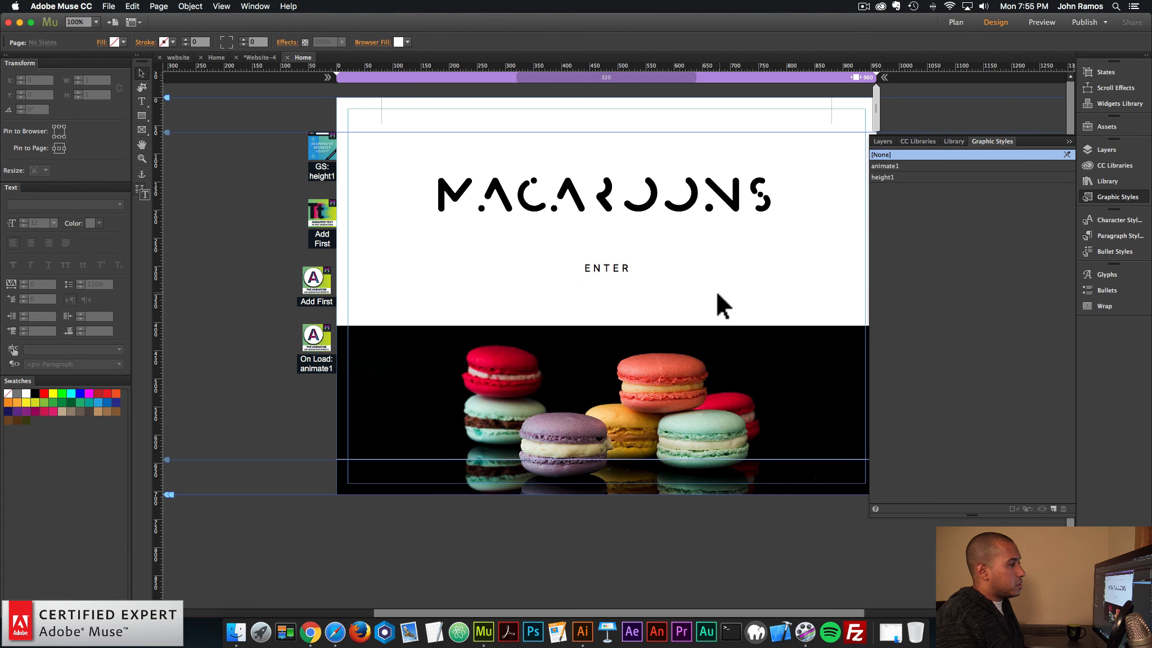
# Step: Restore a 1 px black stroke on the rectangle inside the ENTER group
pyautogui.click(660, 274)
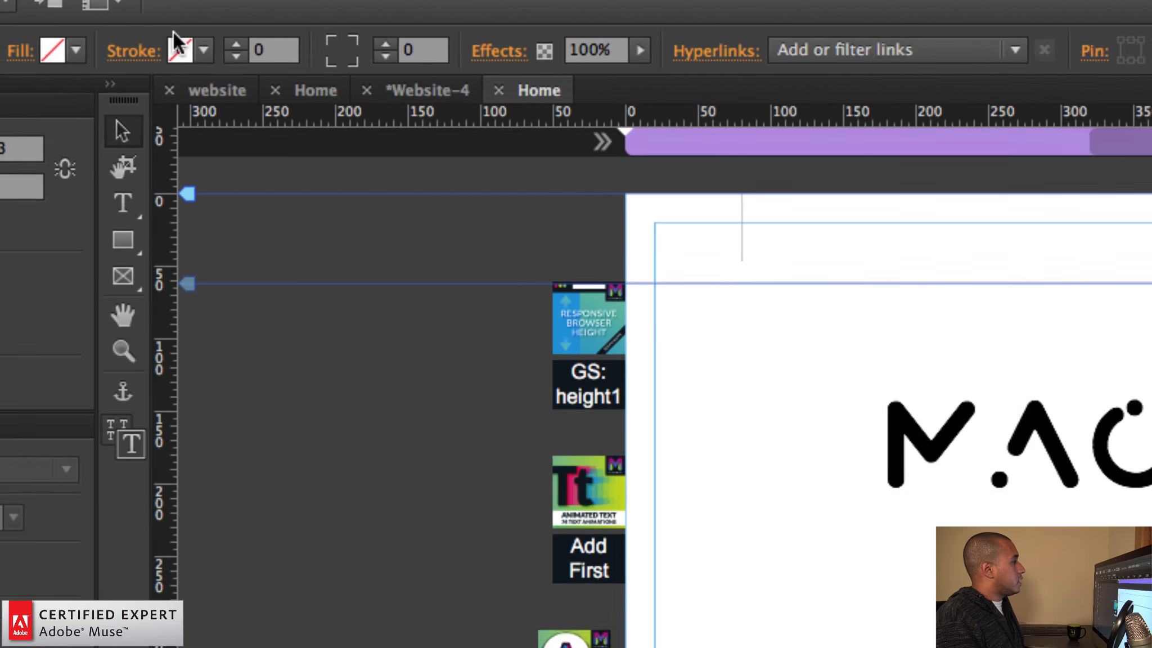
pyautogui.click(236, 44)
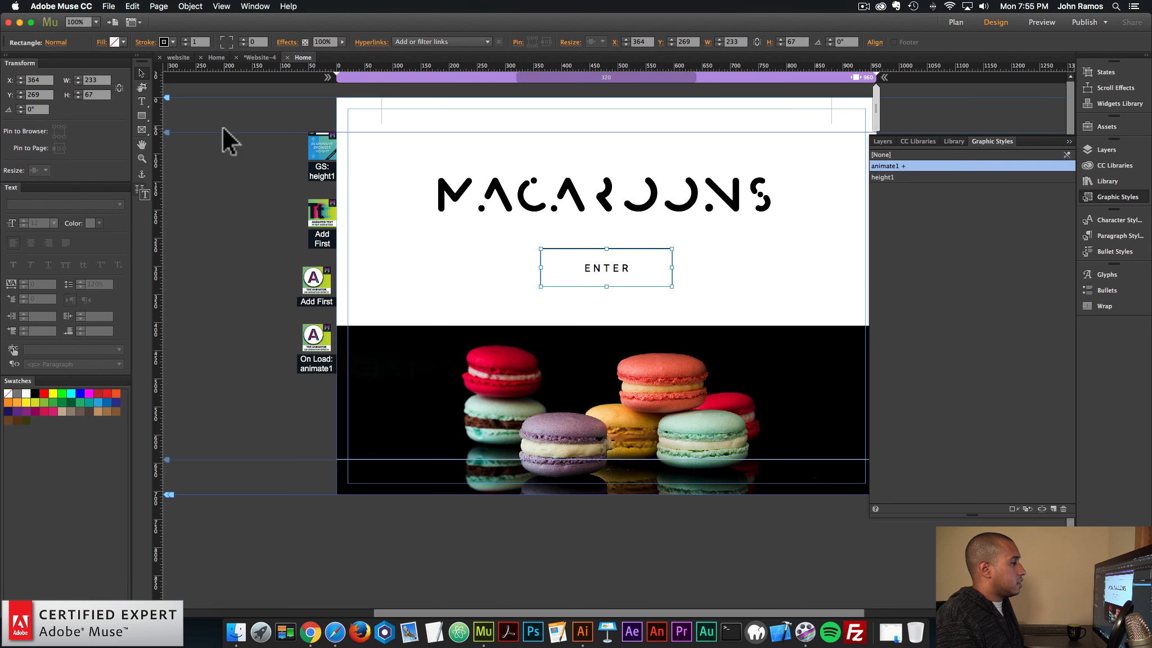
pyautogui.click(711, 260)
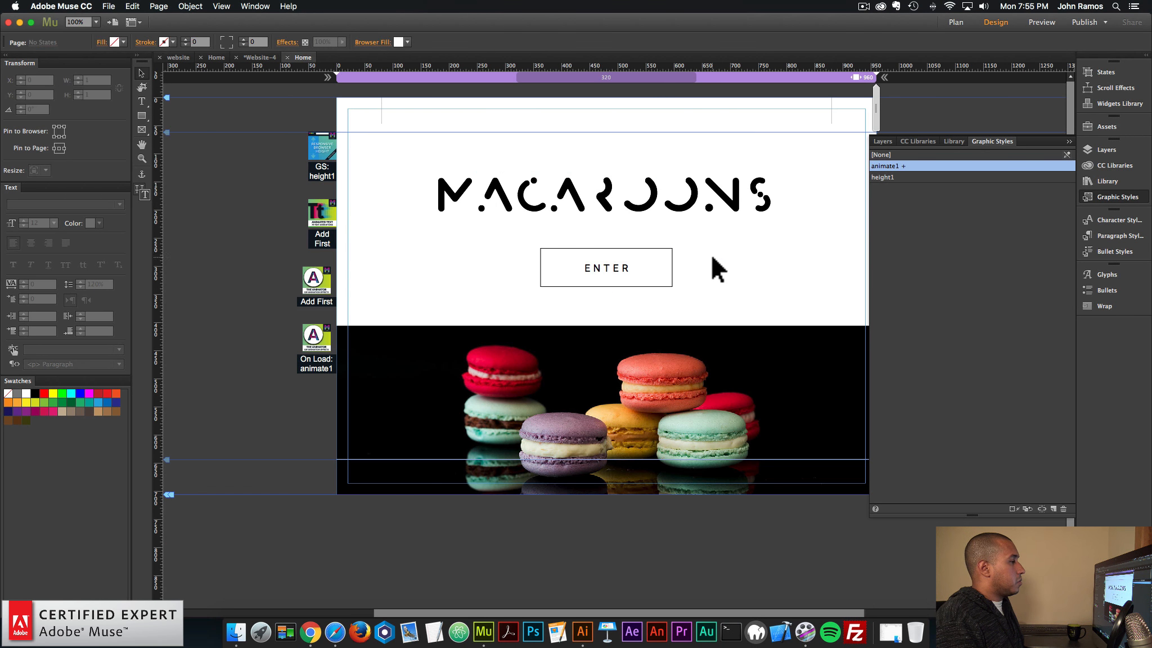
# Step: Set the Animator On Load widget to the fadeIn animation with a delay of 2000 ms
pyautogui.click(326, 345)
pyautogui.click(346, 322)
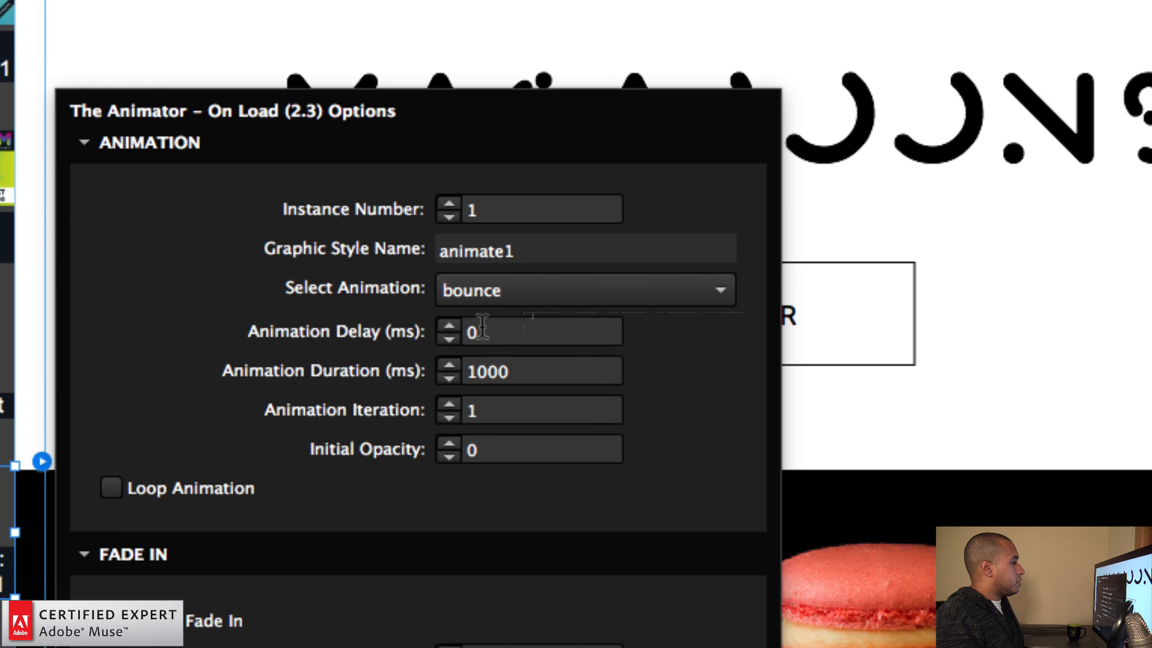
pyautogui.click(498, 272)
pyautogui.write('2000')
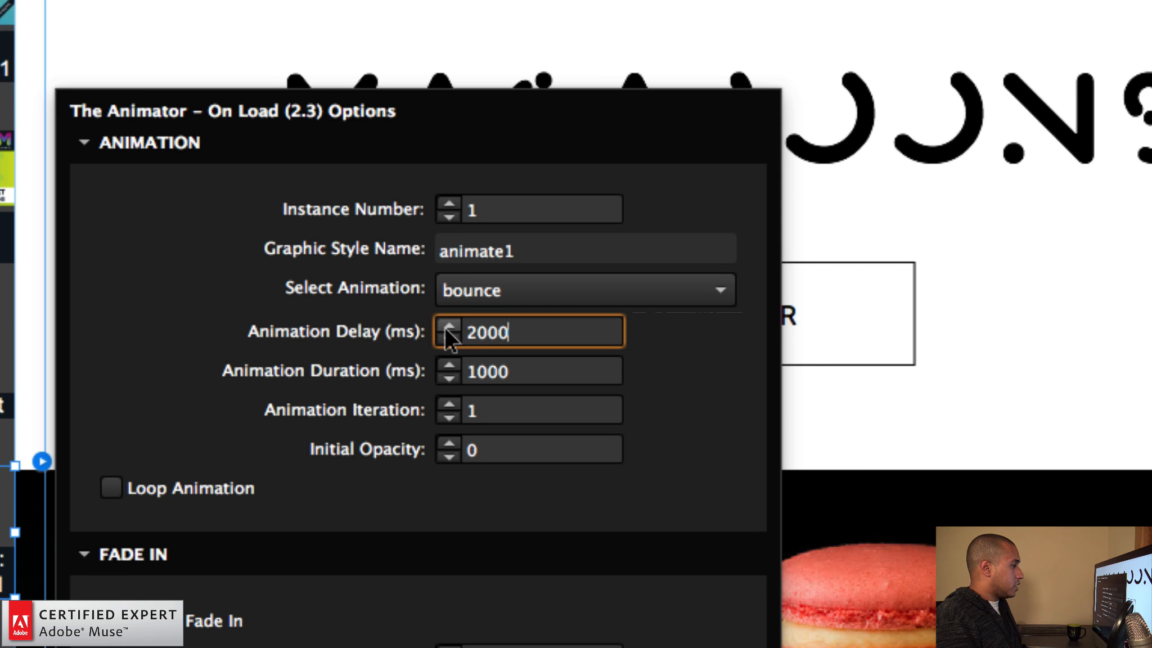
pyautogui.press('Return')
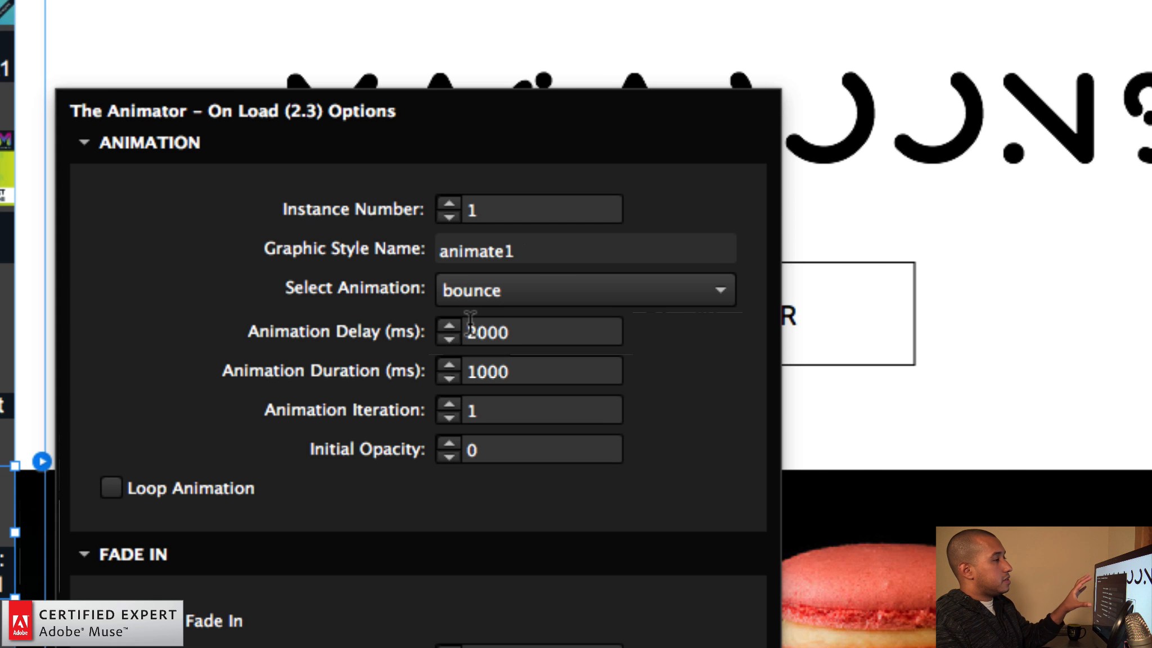
pyautogui.click(523, 331)
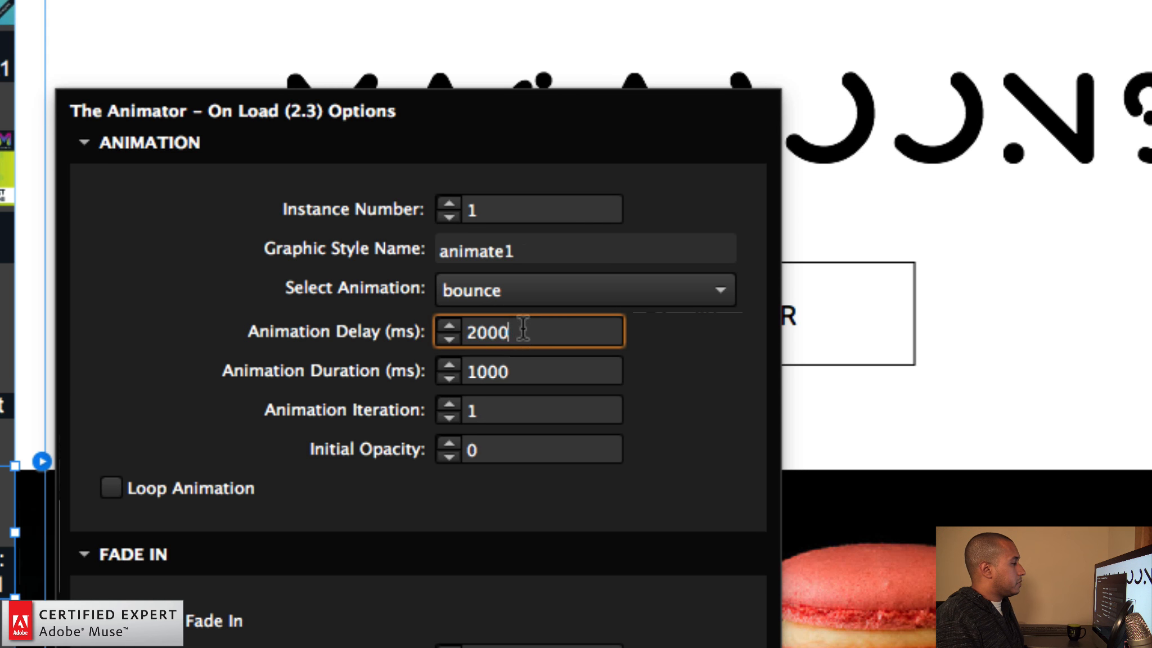
pyautogui.click(517, 285)
pyautogui.scroll(-5, 559, 494)
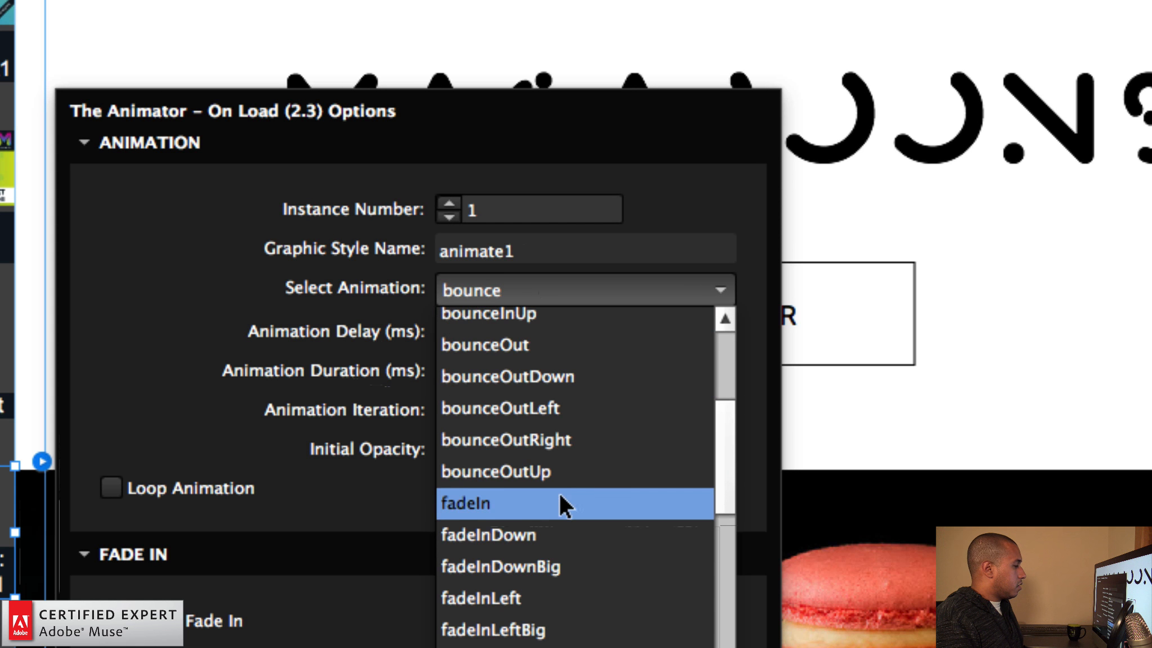
pyautogui.click(500, 472)
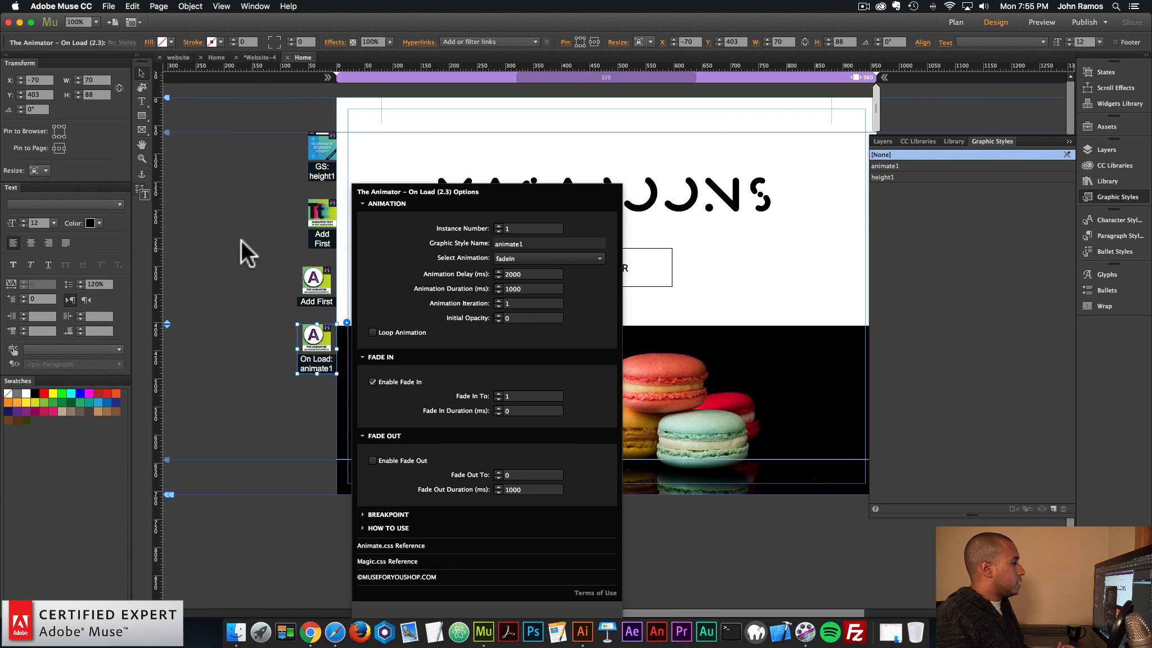
pyautogui.click(245, 265)
# Step: Preview the page in the browser to check the ENTER button's fade-in, and return to the Muse design
pyautogui.click(108, 6)
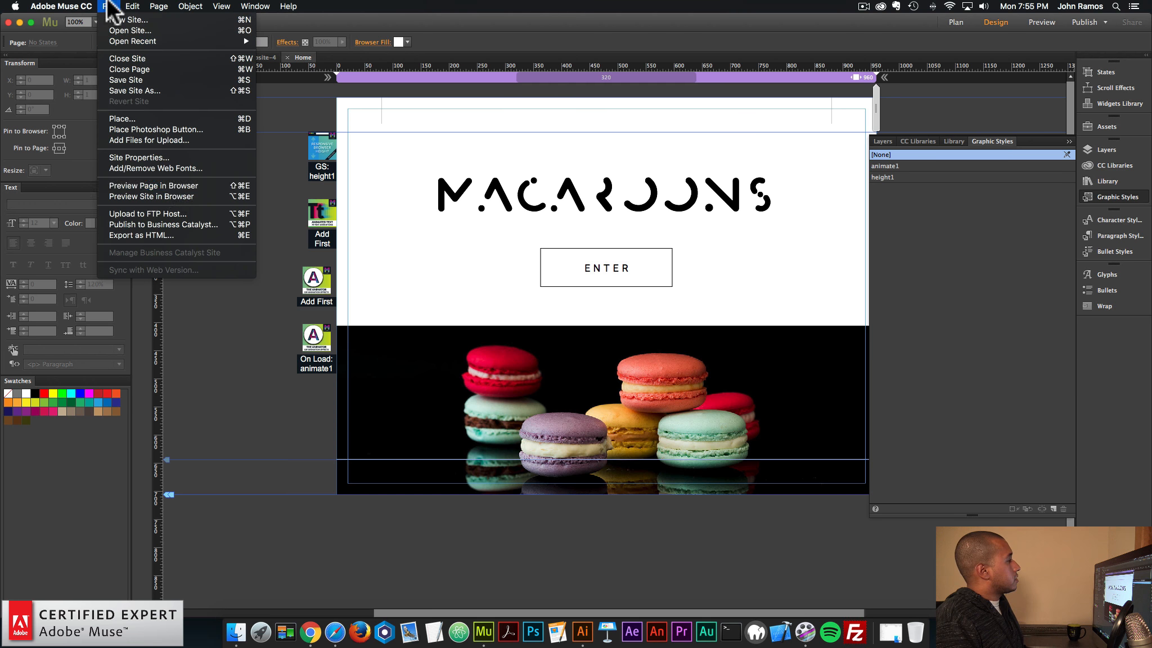
pyautogui.click(172, 186)
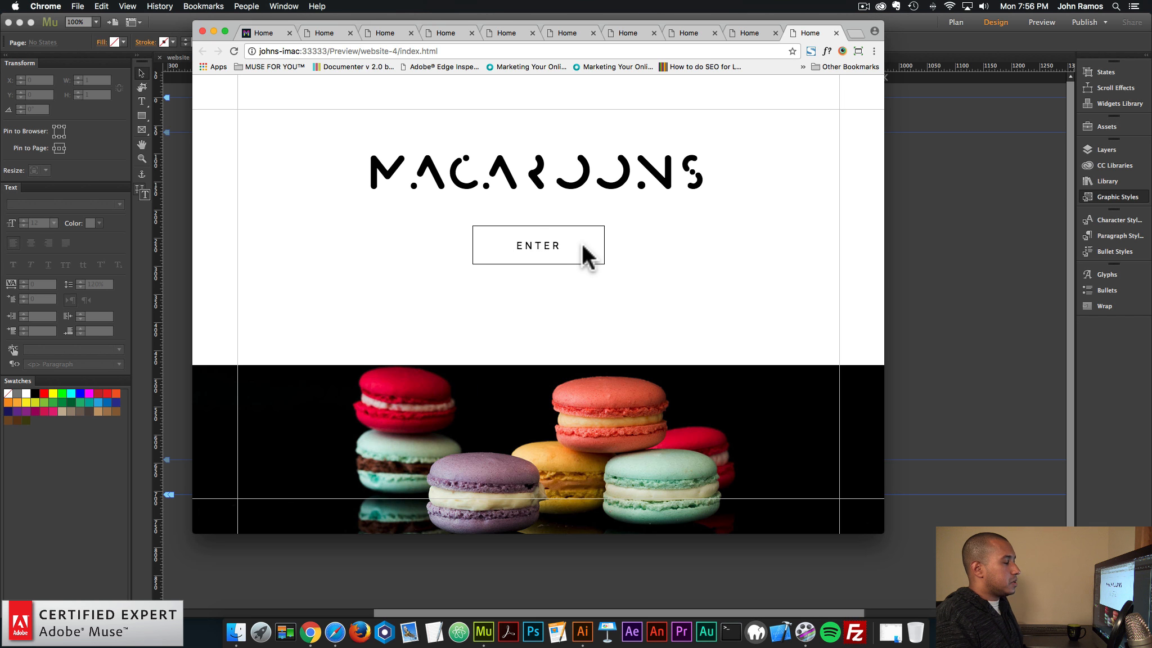
pyautogui.click(932, 217)
pyautogui.click(627, 266)
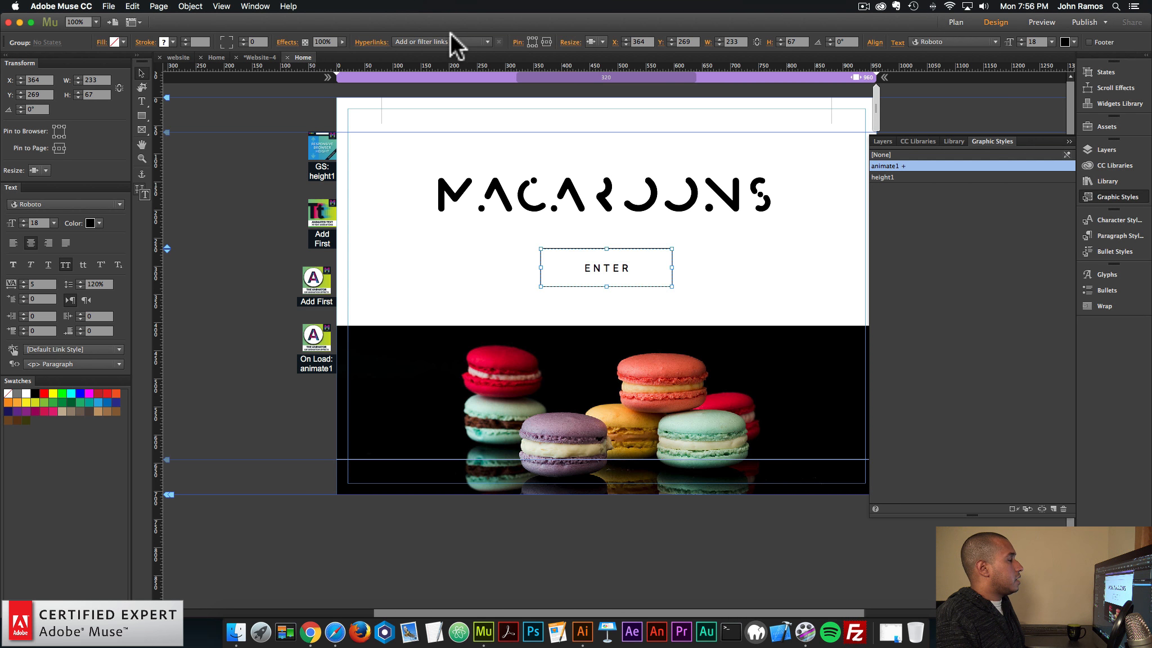
pyautogui.click(417, 41)
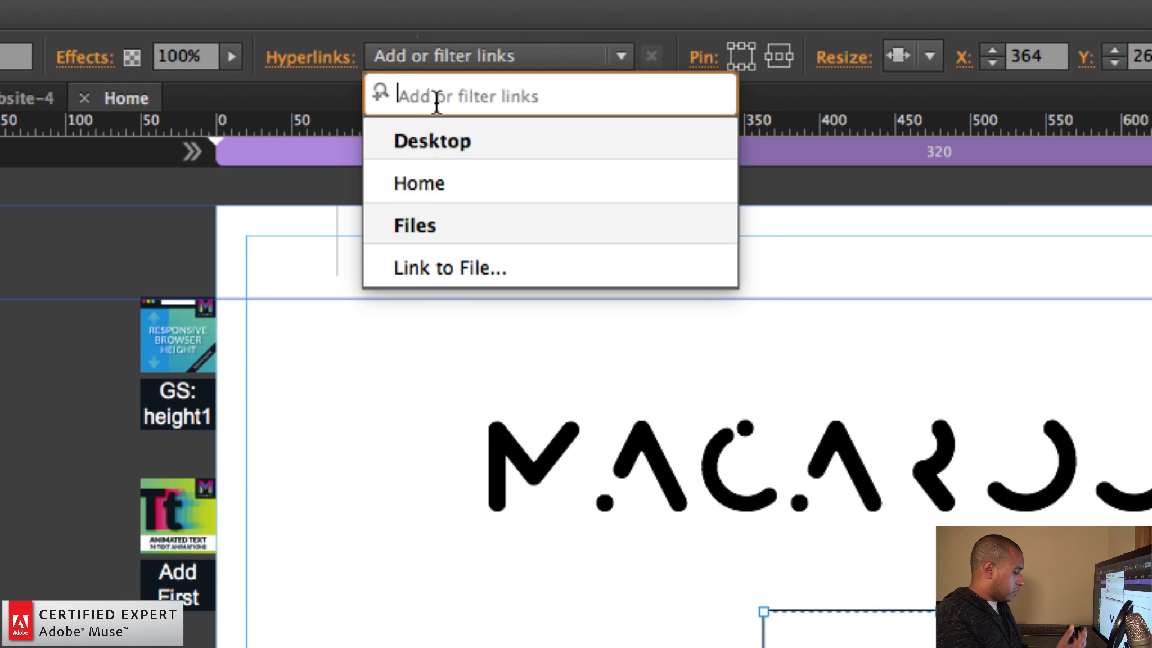
pyautogui.write('http://m')
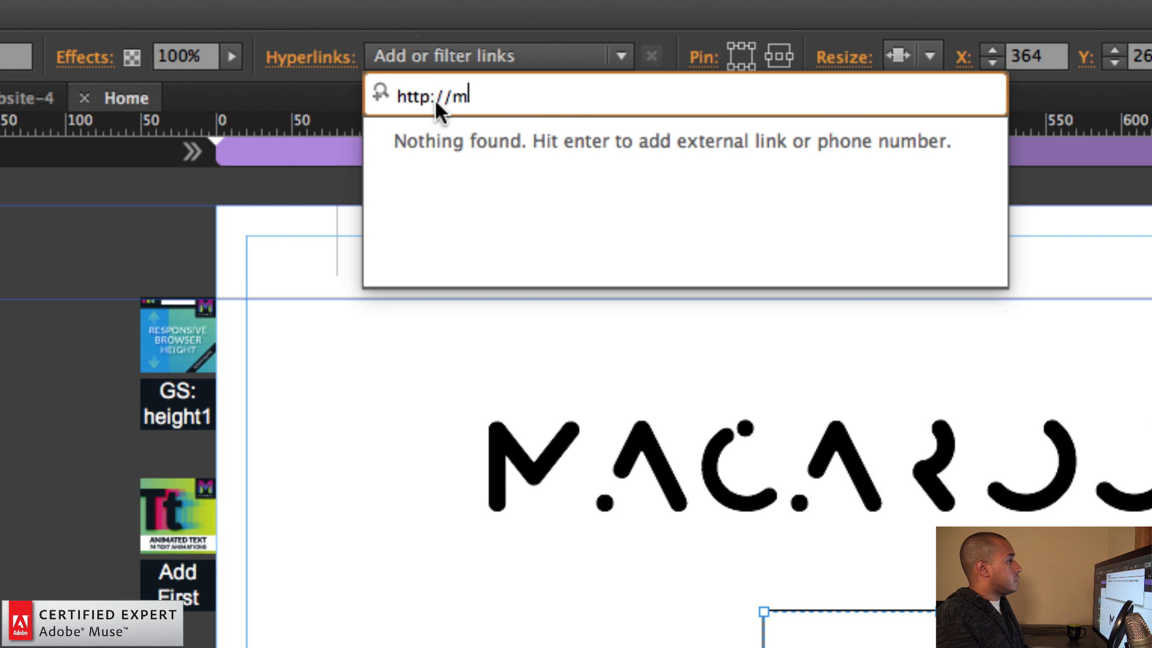
pyautogui.write('useforyoushop.com')
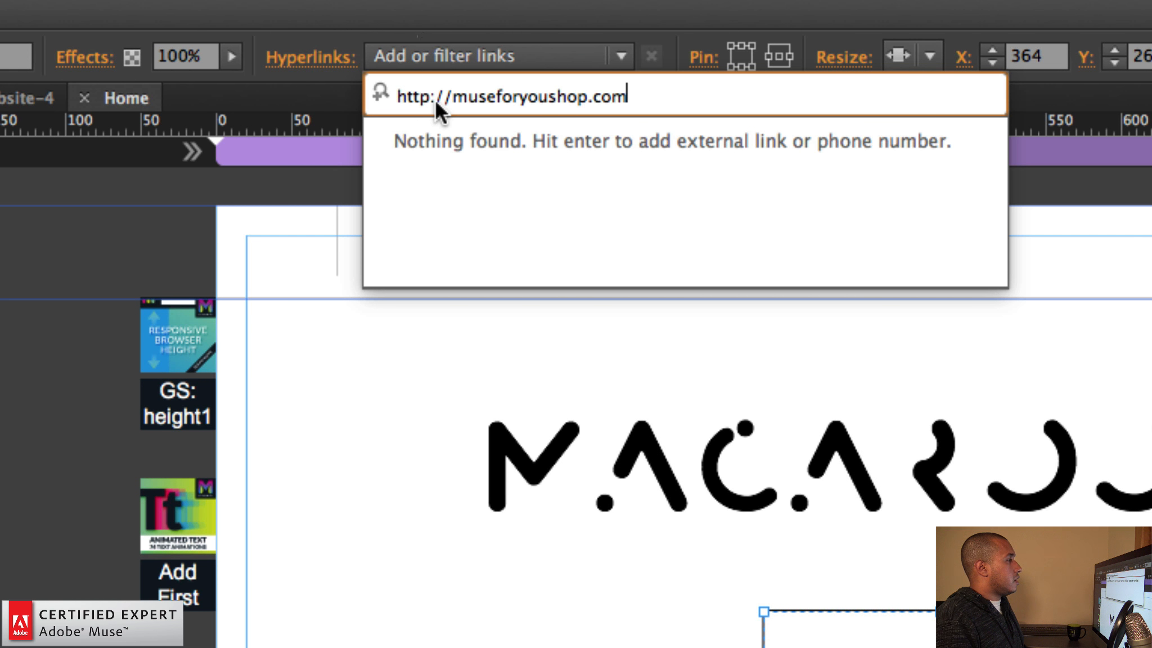
pyautogui.press('Return')
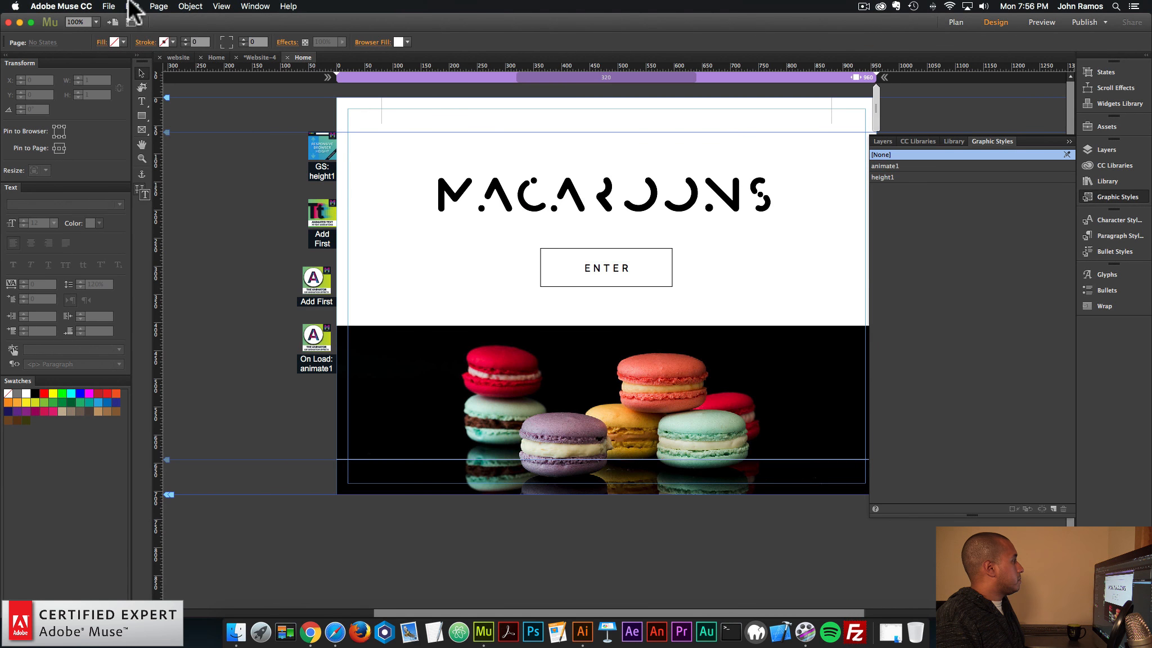
# Step: Preview the page in the browser, test the ENTER button's hyperlink, and return to the Muse design
pyautogui.click(109, 7)
pyautogui.click(149, 184)
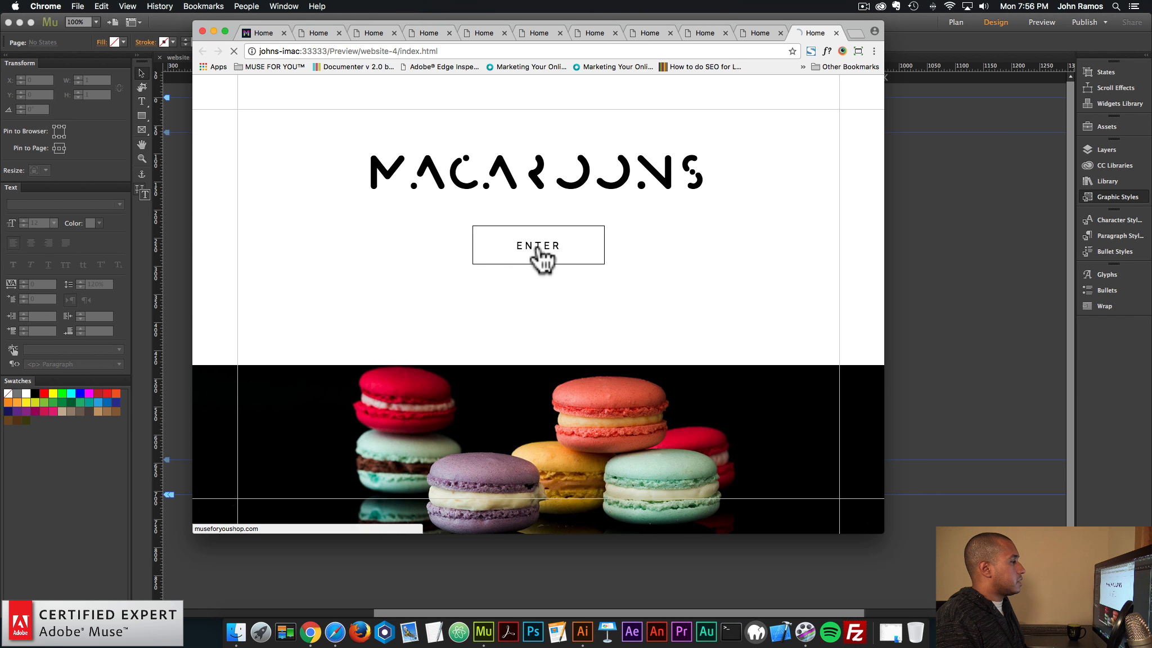
pyautogui.click(537, 252)
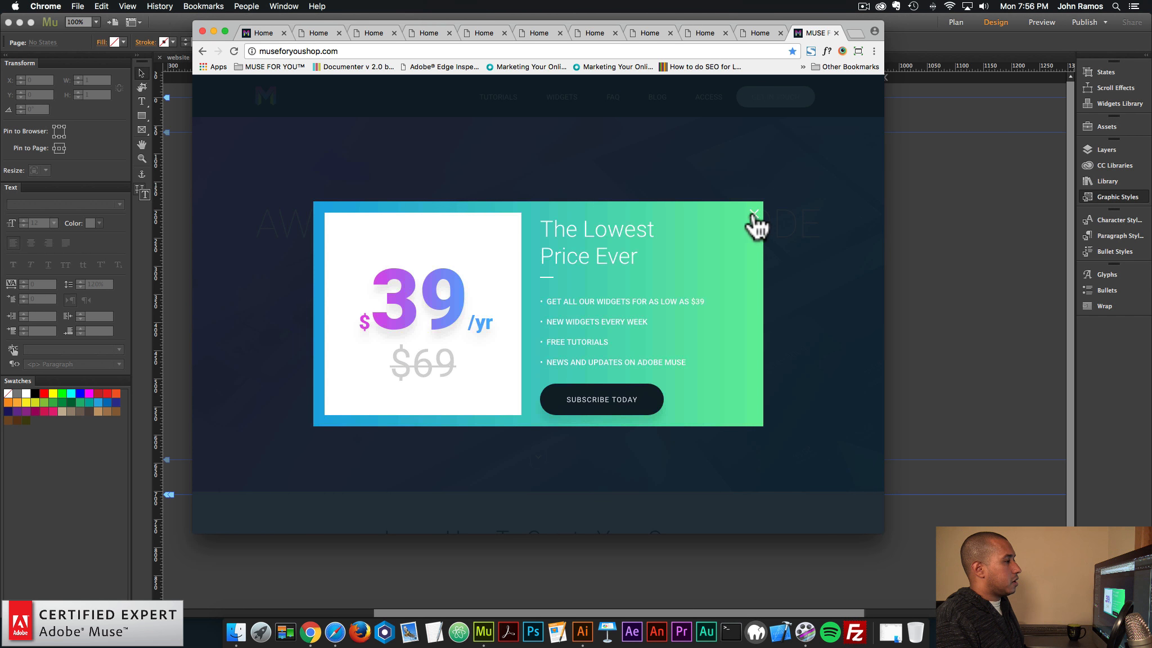
pyautogui.click(753, 213)
pyautogui.click(202, 51)
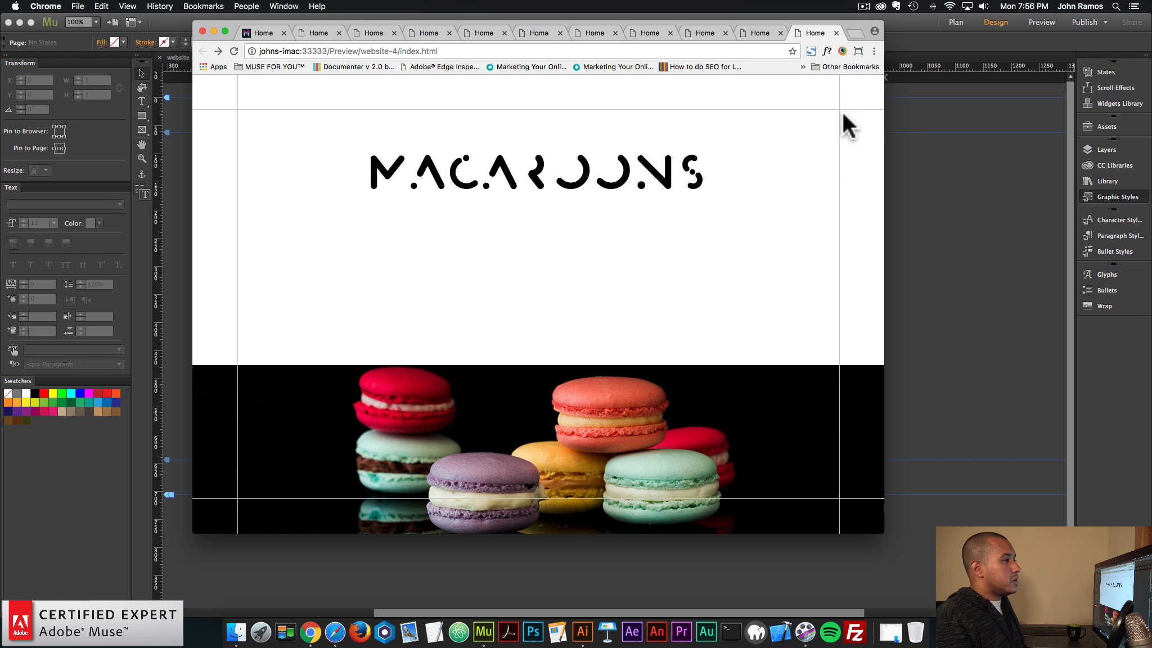
pyautogui.click(934, 282)
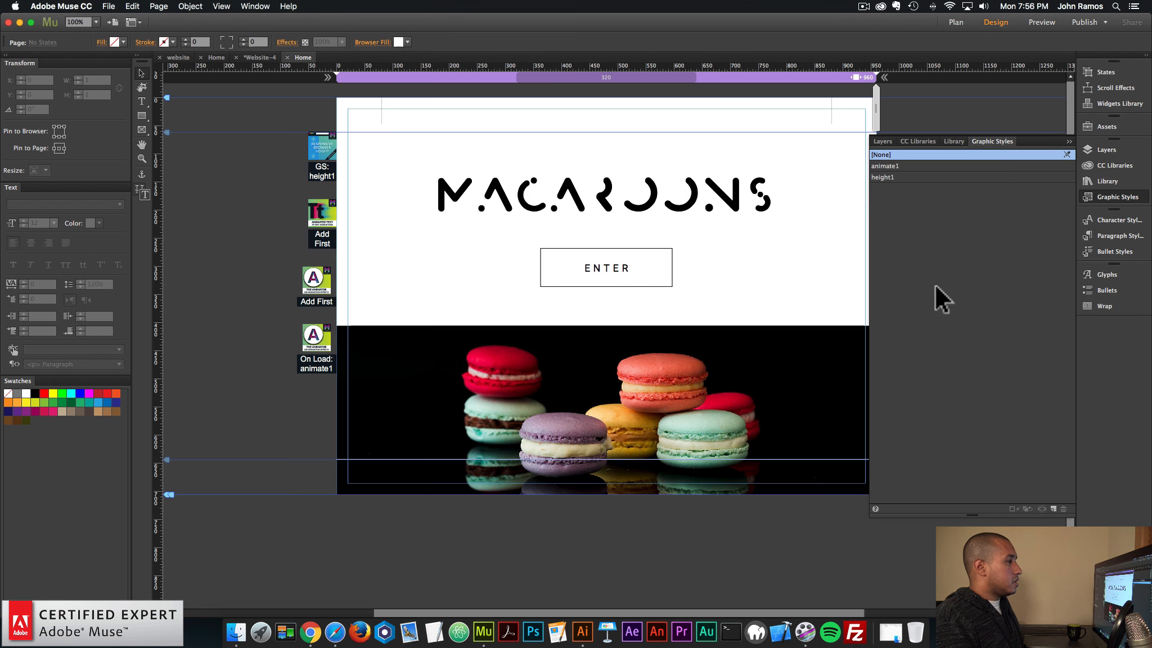
# Step: Place the Facebook, Google+, Twitter and YouTube icon images from Finder on the empty area beside the page
pyautogui.click(1098, 199)
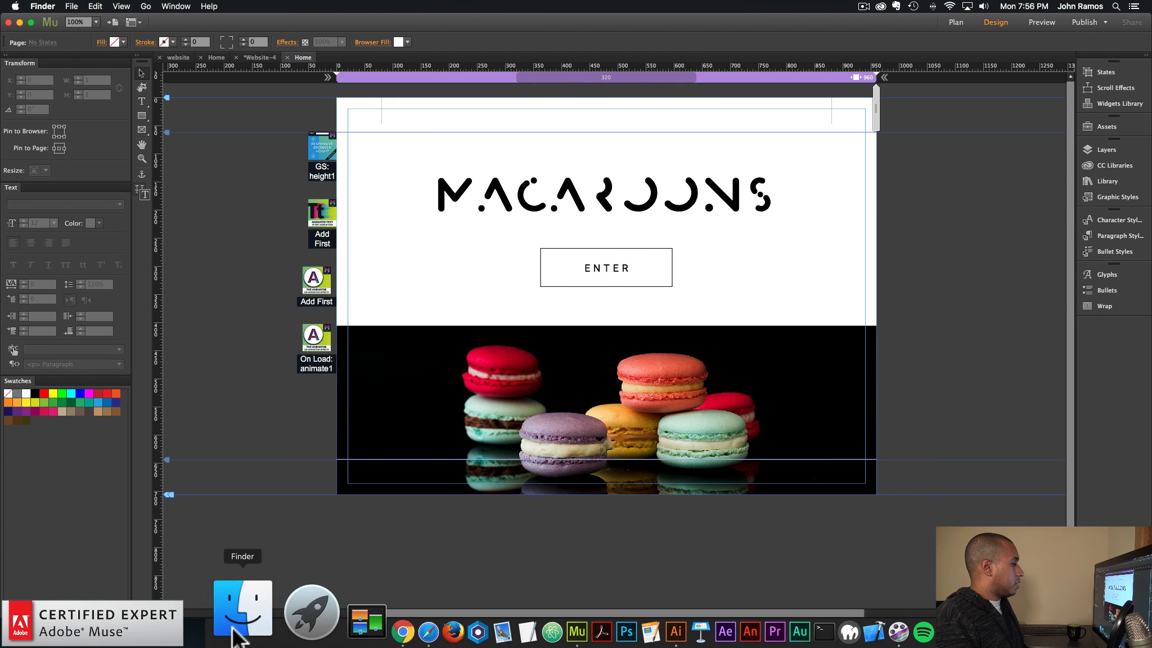
pyautogui.click(235, 630)
pyautogui.moveTo(523, 119); pyautogui.dragTo(914, 153)
pyautogui.press('super+a')
pyautogui.click(914, 153)
pyautogui.click(915, 191)
pyautogui.click(922, 230)
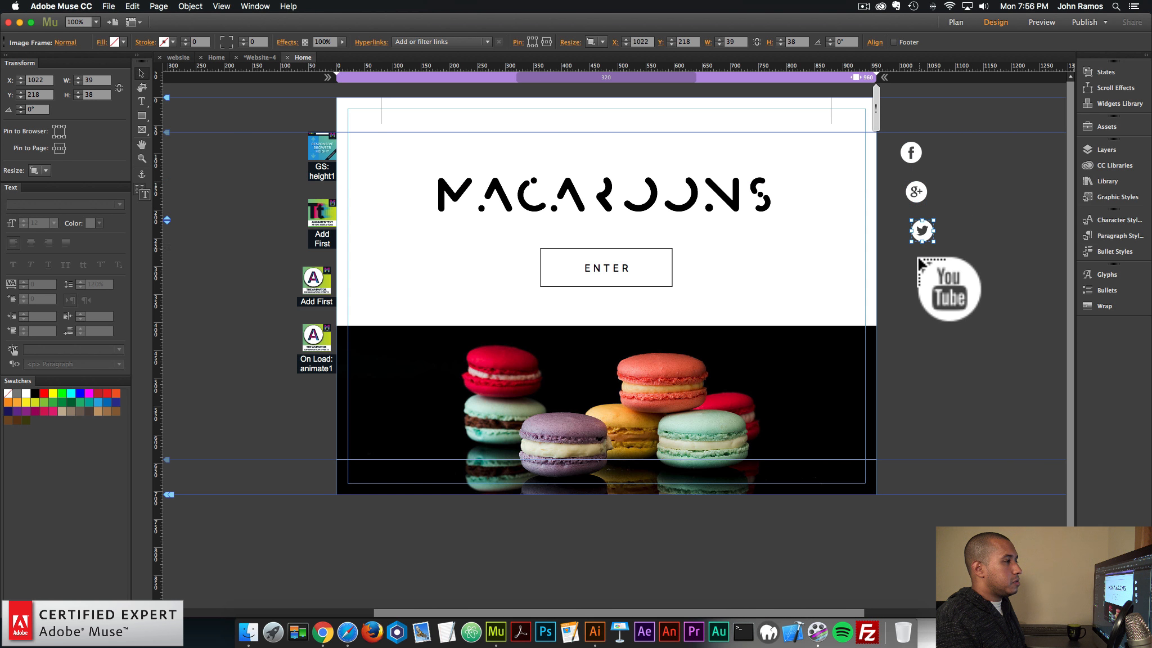
pyautogui.click(927, 269)
# Step: Set the height of all four social icons to 20 px with proportions constrained
pyautogui.moveTo(954, 323); pyautogui.dragTo(902, 137)
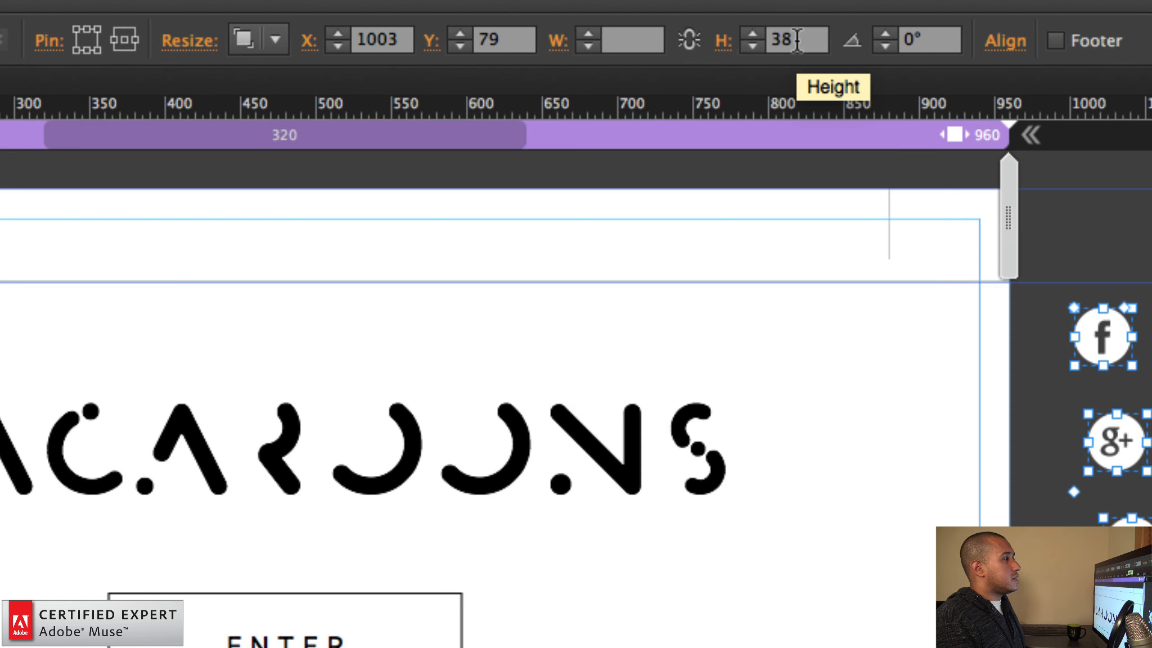
pyautogui.doubleClick(795, 41)
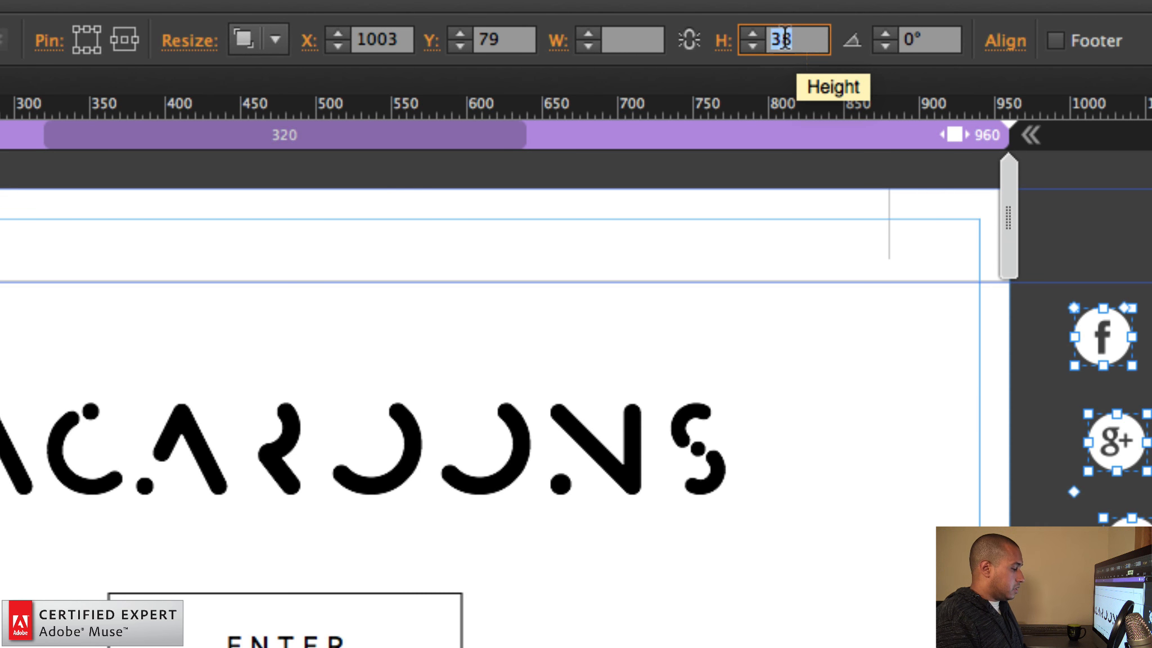
pyautogui.click(689, 40)
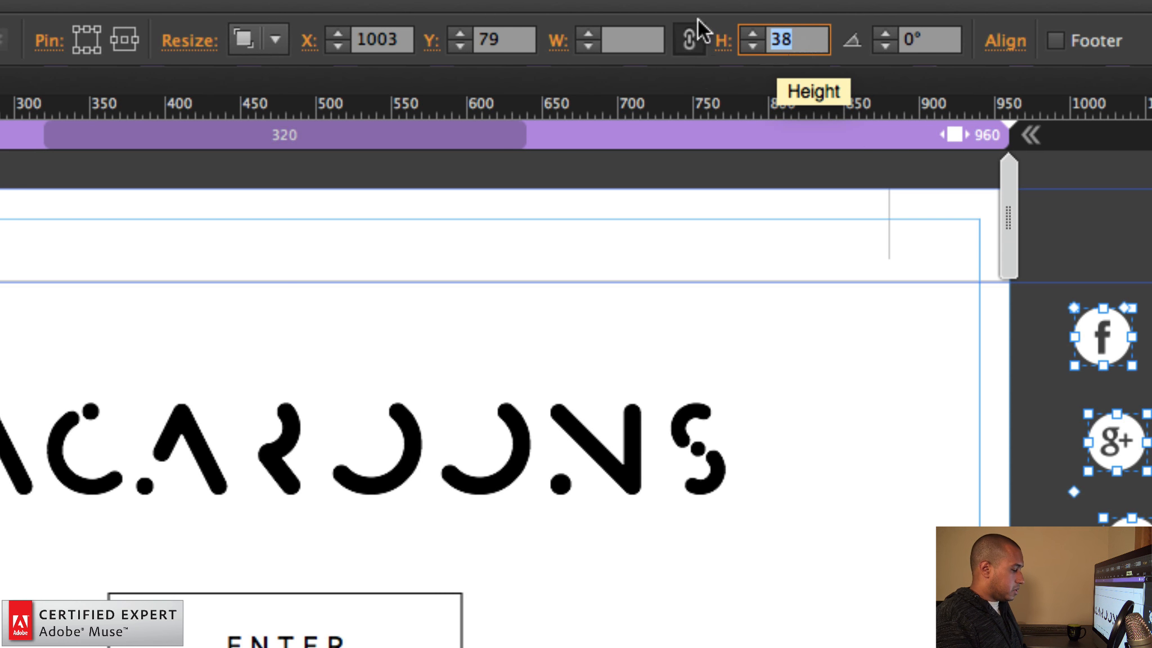
pyautogui.write('20')
pyautogui.press('Return')
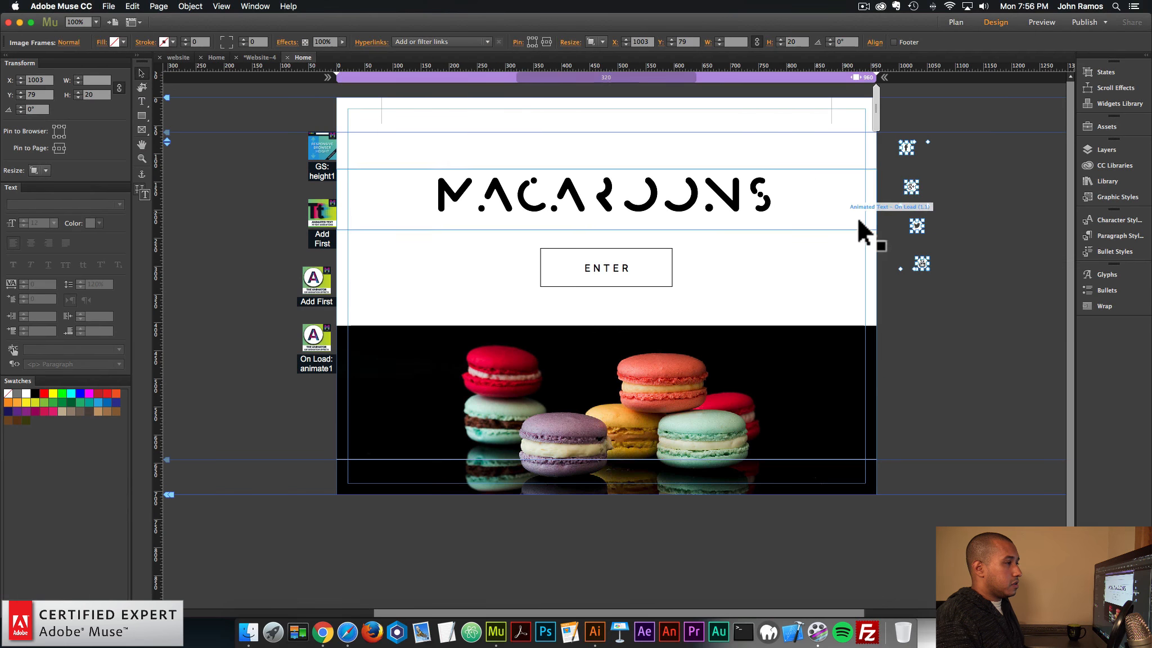
# Step: Apply a black inner glow with 100% opacity and a blur of 250 to all four social icons
pyautogui.moveTo(947, 326); pyautogui.dragTo(915, 152)
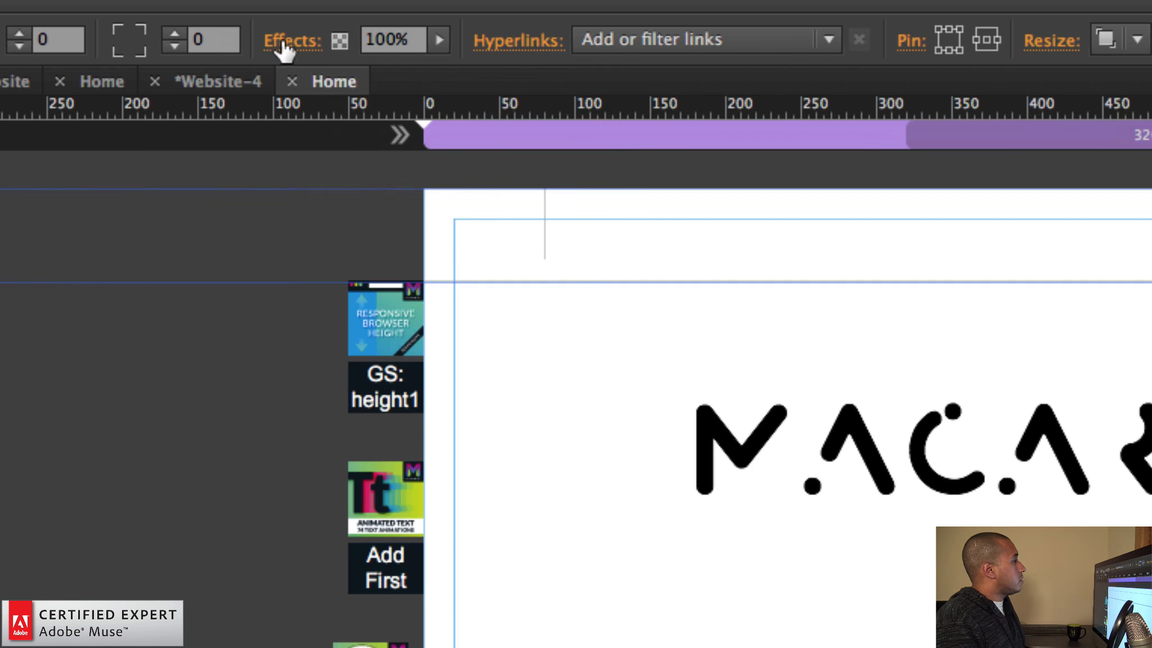
pyautogui.click(284, 44)
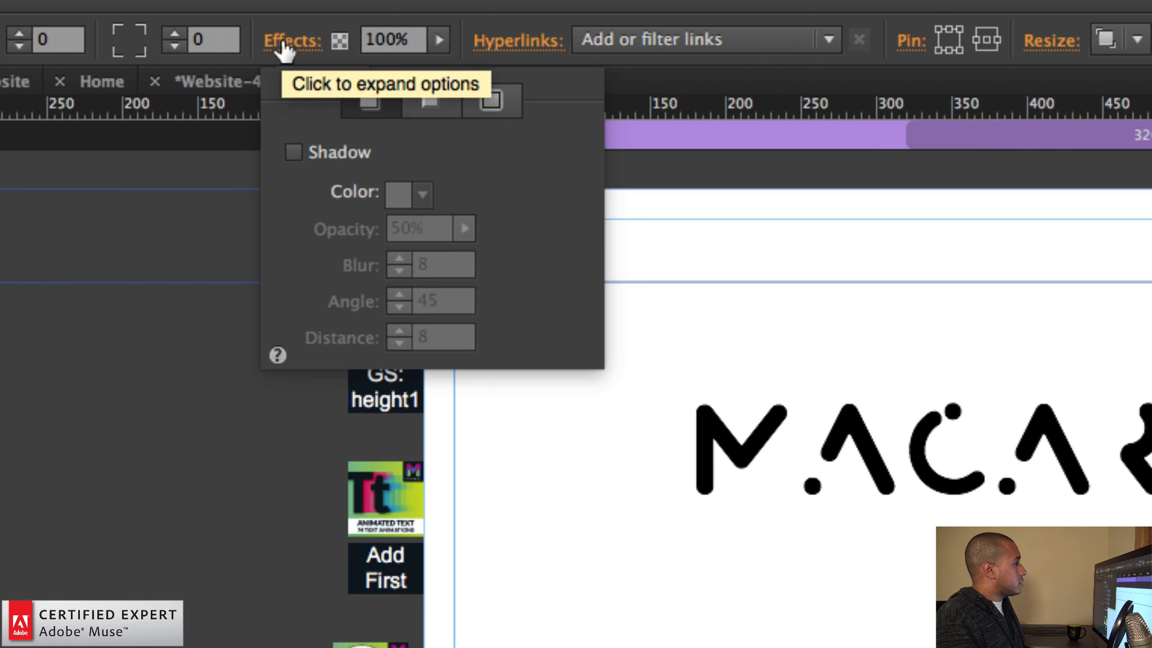
pyautogui.click(490, 102)
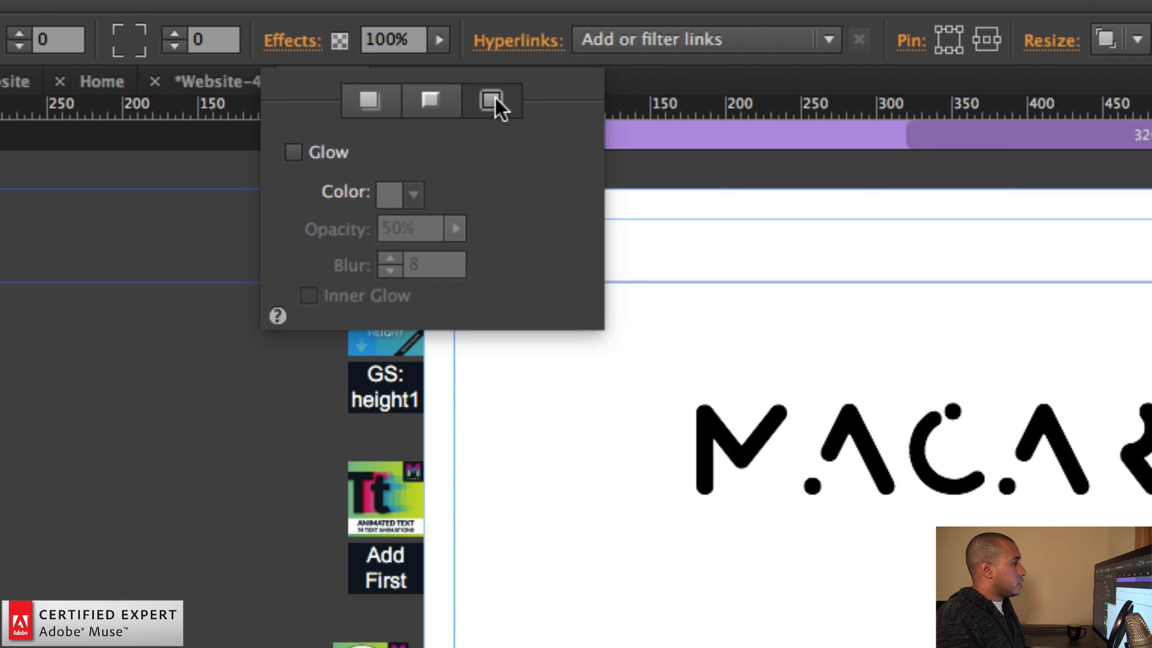
pyautogui.click(294, 153)
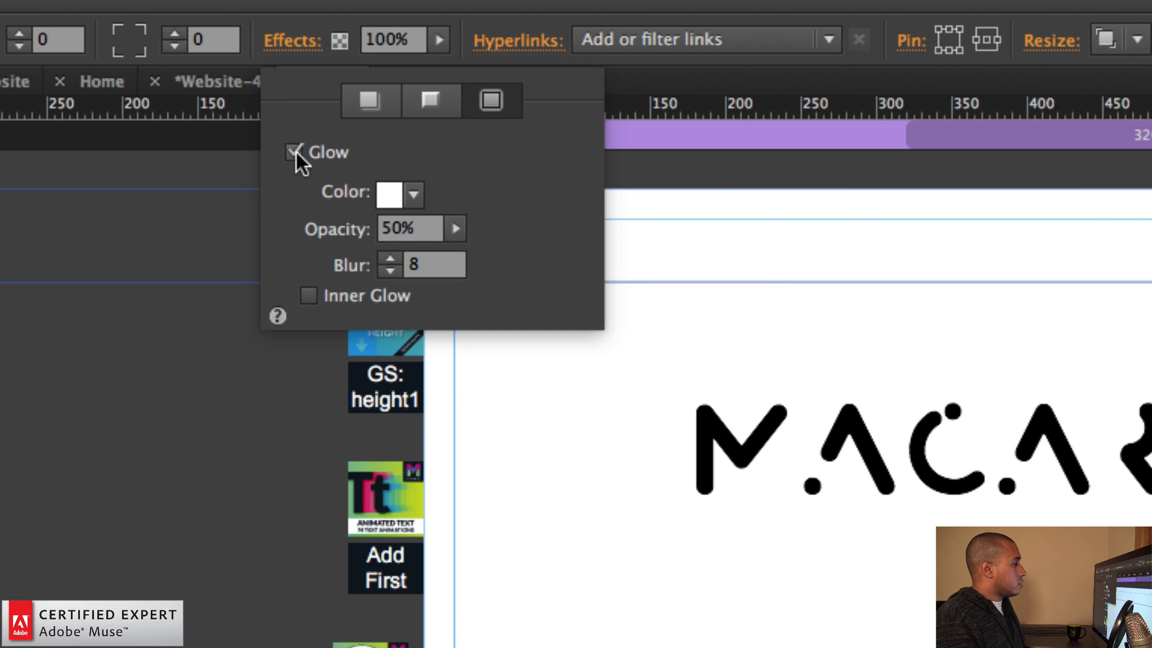
pyautogui.click(415, 195)
pyautogui.click(825, 243)
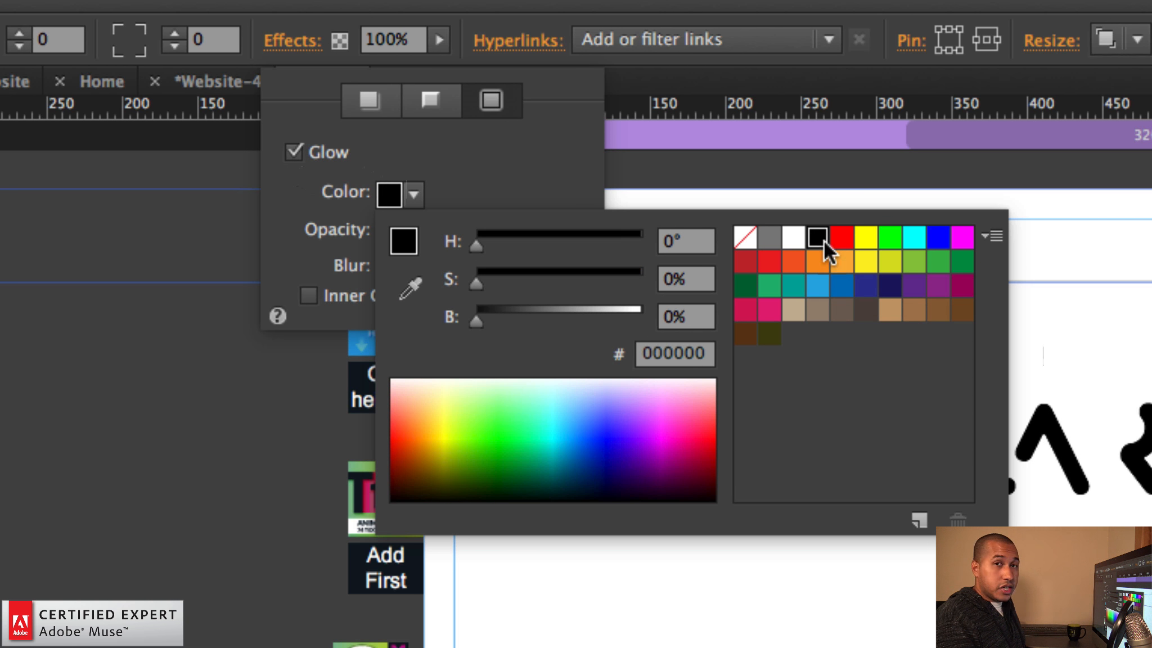
pyautogui.click(417, 231)
pyautogui.write('100')
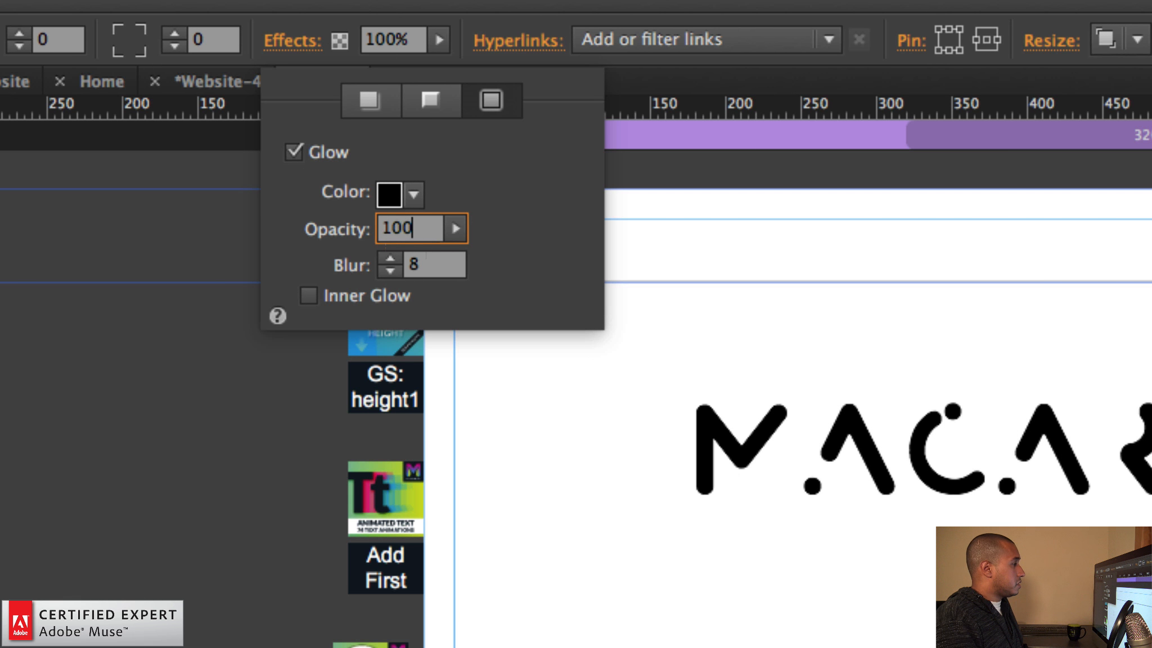
pyautogui.press('Return')
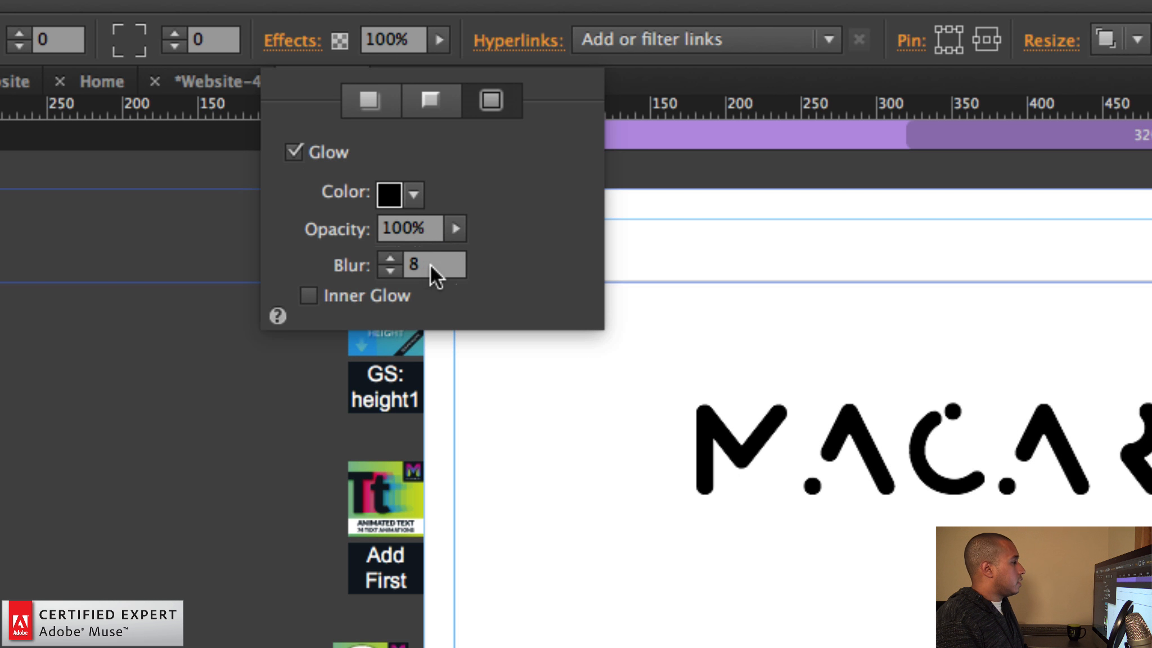
pyautogui.write('250')
pyautogui.press('Return')
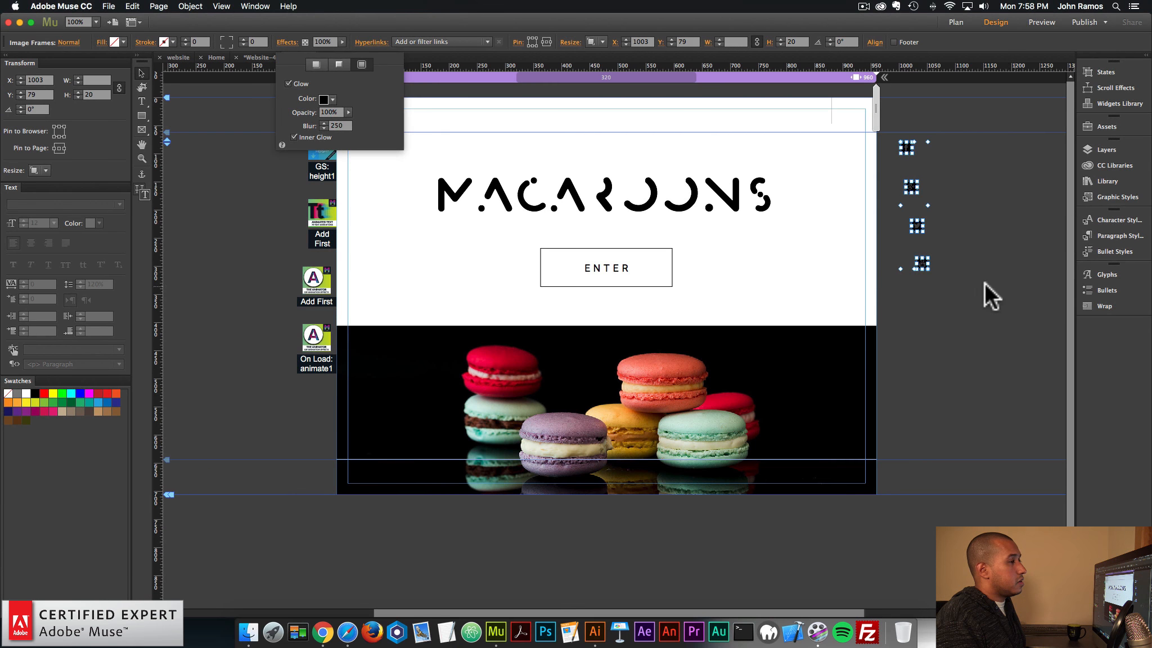
pyautogui.click(922, 175)
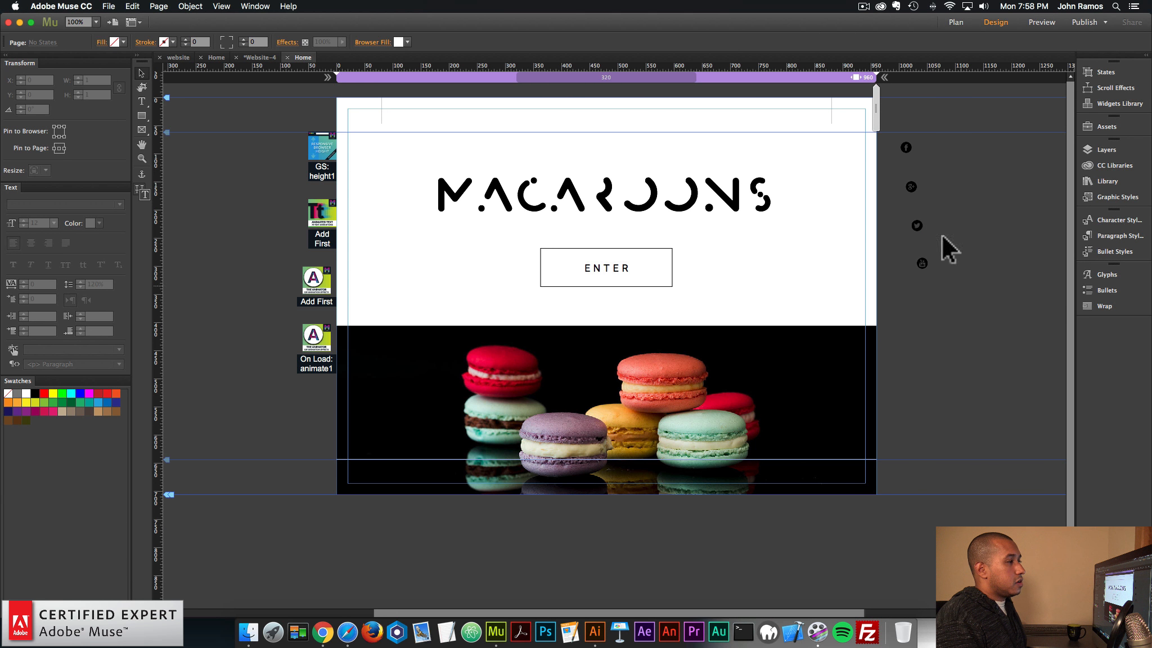
# Step: Stack the Facebook, Google+, Twitter and YouTube icons vertically on the page at about X 881, starting at about Y 61, evenly spaced
pyautogui.moveTo(906, 148); pyautogui.dragTo(895, 148)
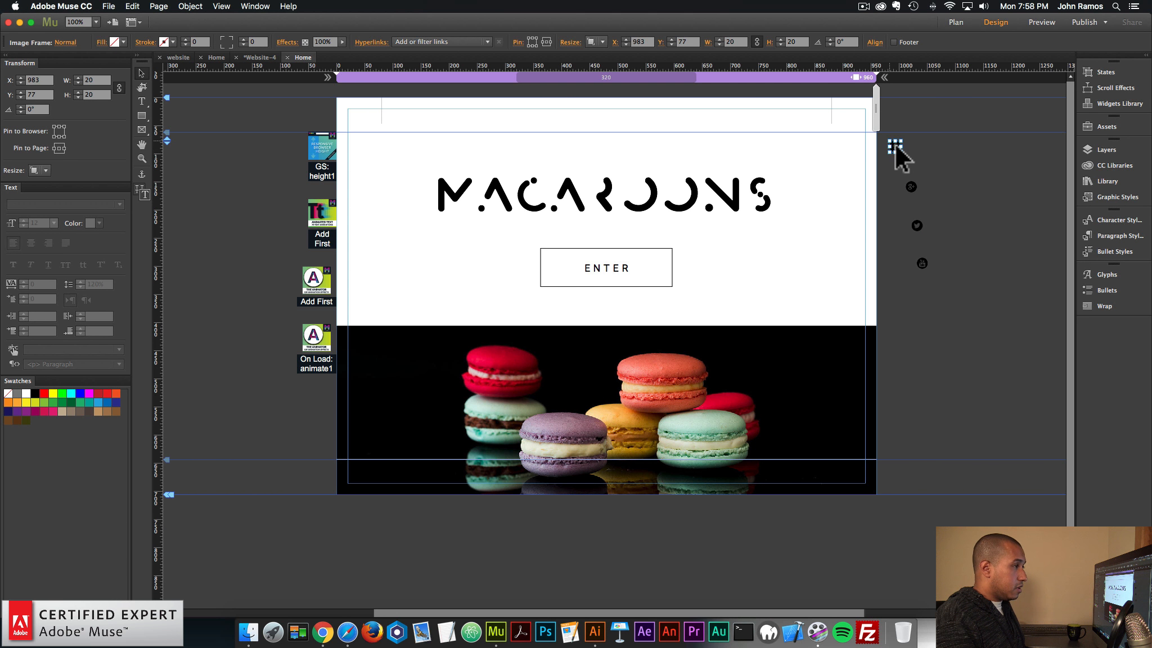
pyautogui.press('super+equal')
pyautogui.moveTo(612, 159); pyautogui.dragTo(540, 149)
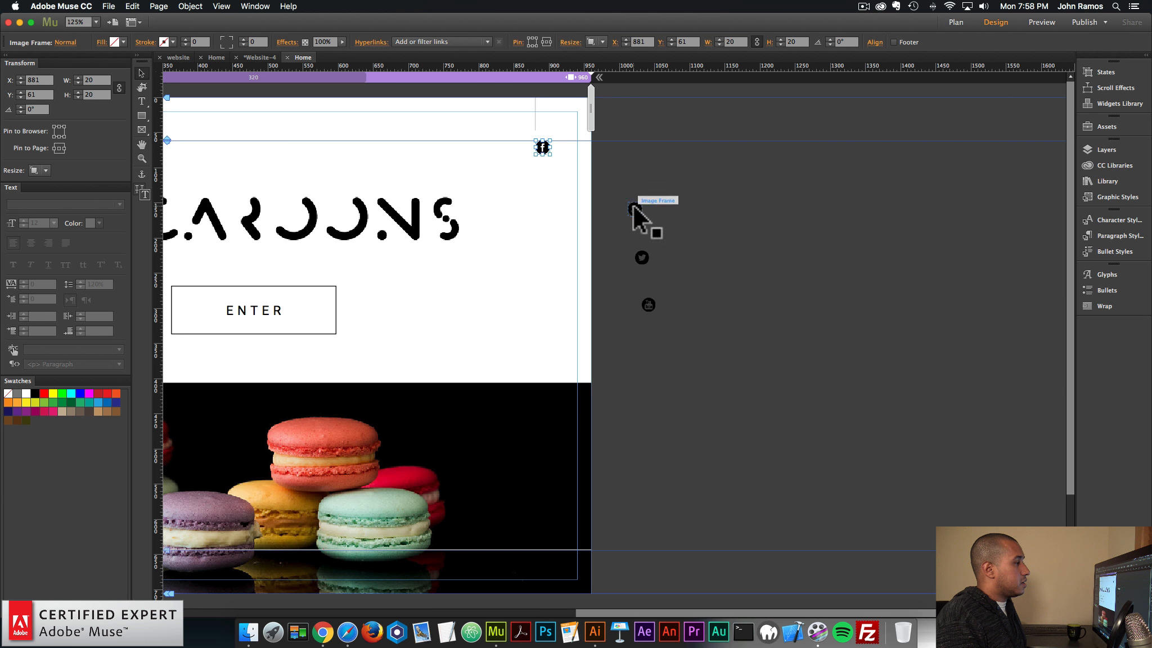
pyautogui.moveTo(634, 209); pyautogui.dragTo(544, 172)
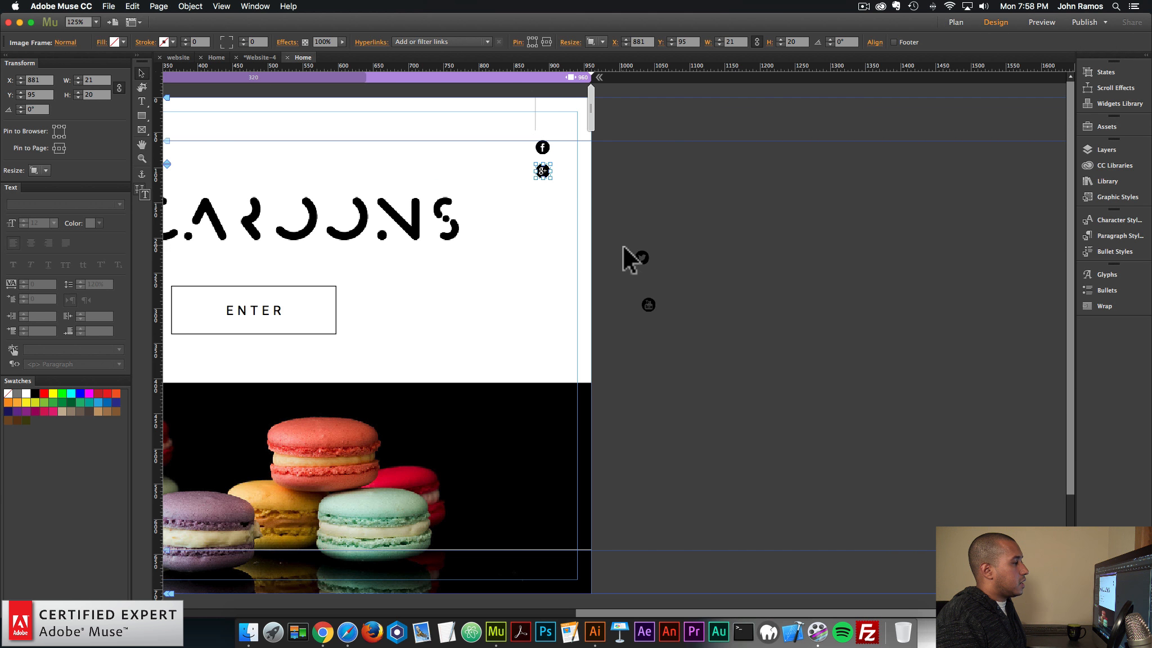
pyautogui.moveTo(641, 257); pyautogui.dragTo(541, 193)
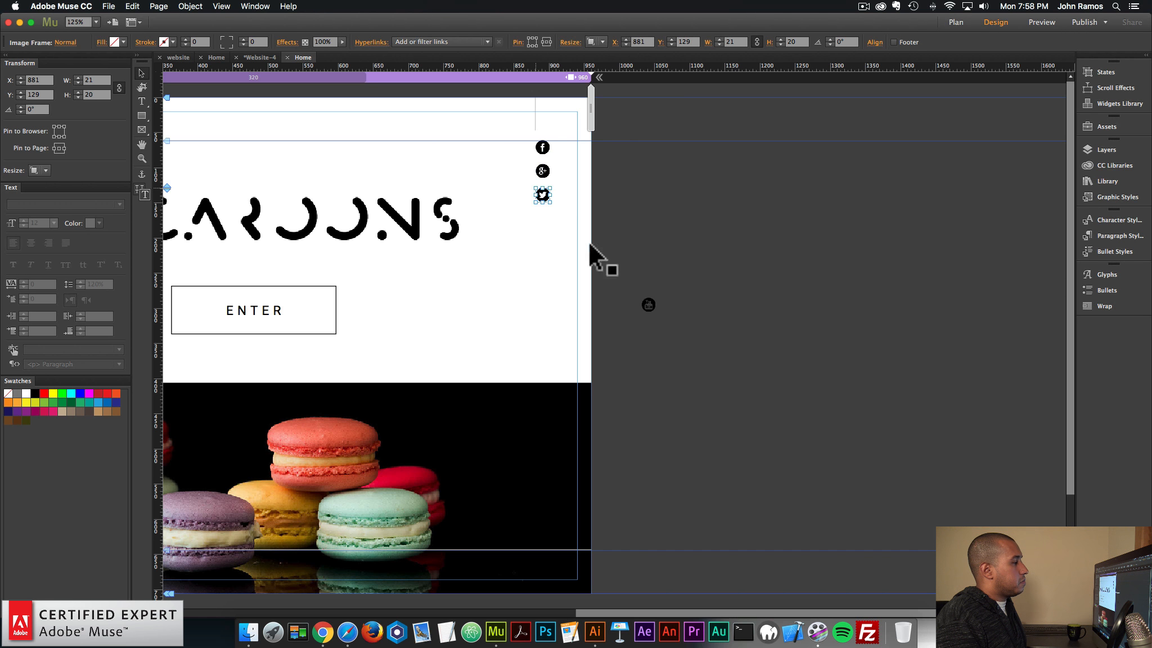
pyautogui.moveTo(652, 307); pyautogui.dragTo(546, 219)
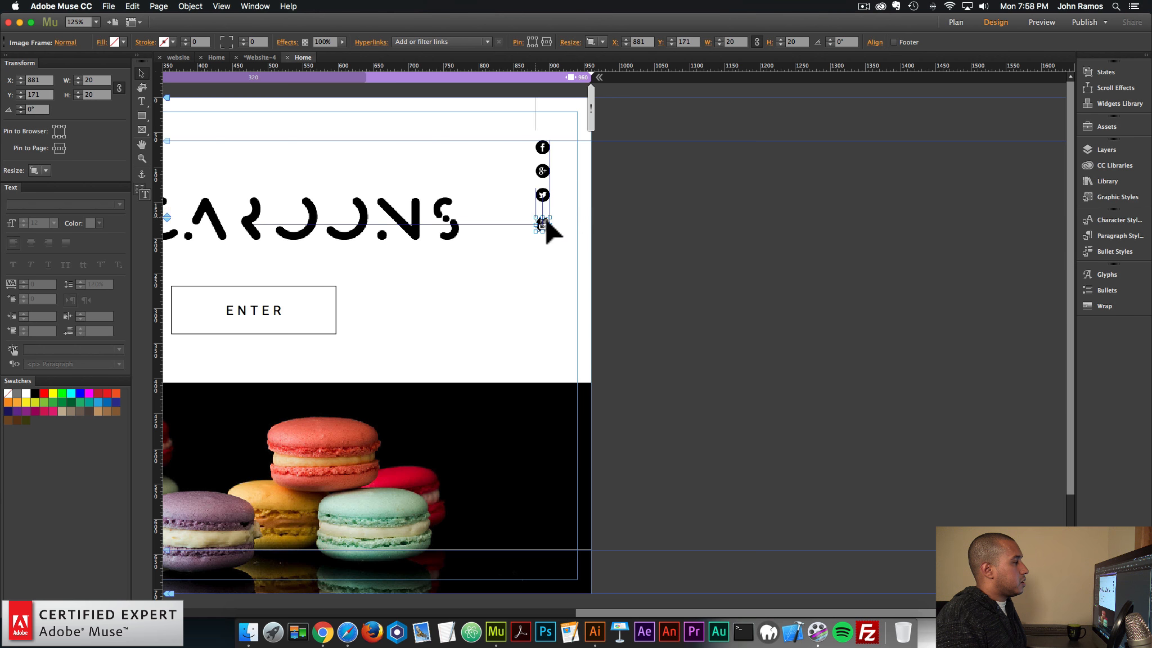
pyautogui.click(586, 216)
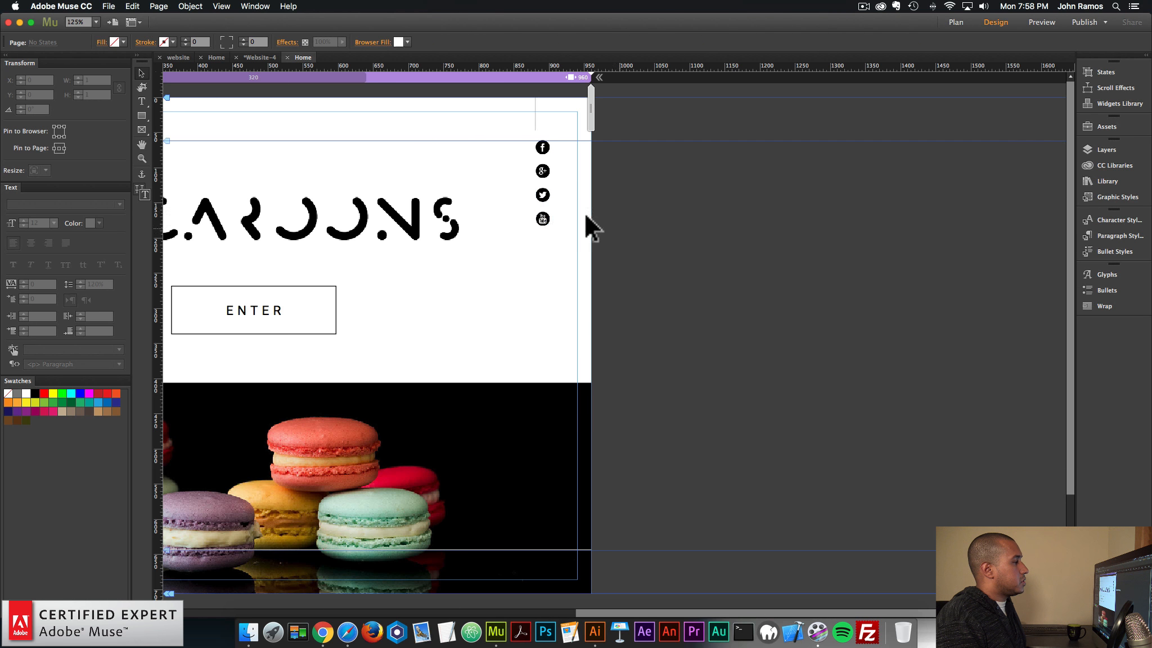
# Step: Pin all four social icons to the top right of the browser
pyautogui.click(543, 218)
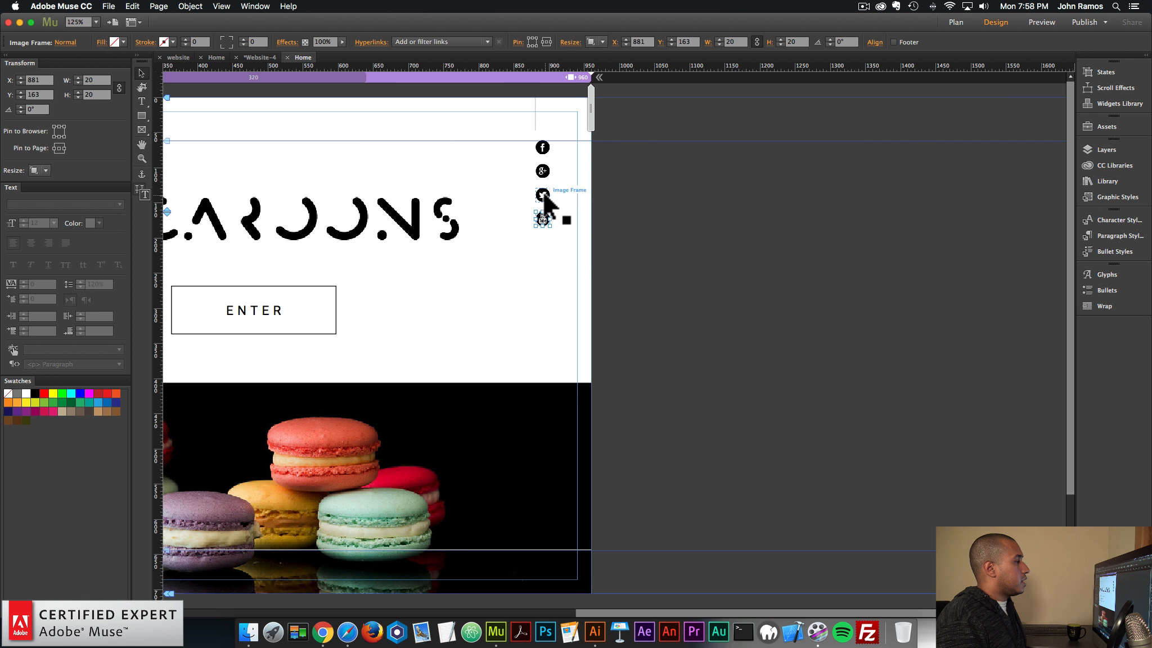
pyautogui.keyDown('shift'); pyautogui.click(544, 194); pyautogui.keyUp('shift')
pyautogui.keyDown('shift'); pyautogui.click(545, 172); pyautogui.keyUp('shift')
pyautogui.keyDown('shift'); pyautogui.click(542, 151); pyautogui.keyUp('shift')
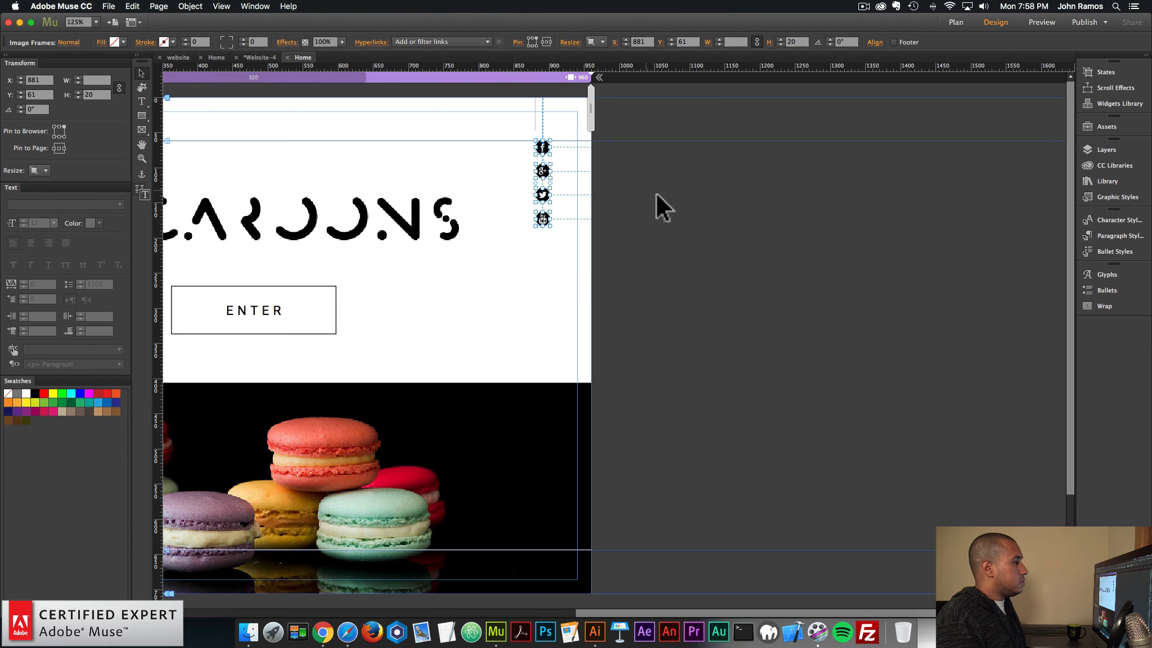
pyautogui.click(936, 496)
pyautogui.press('super+minus')
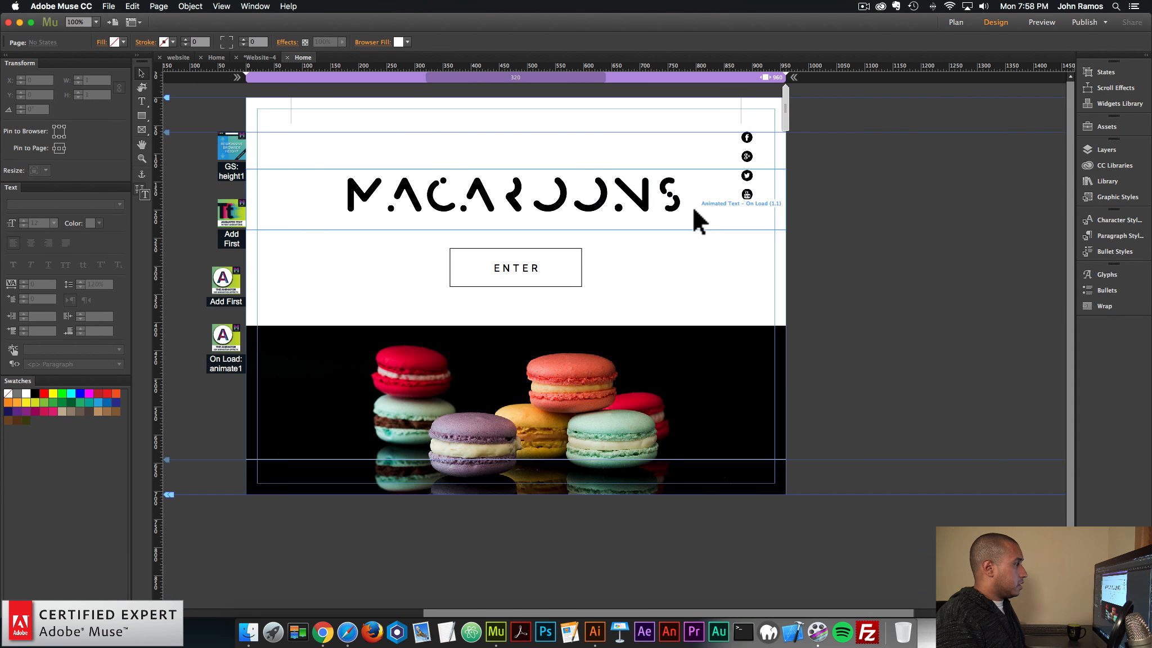
# Step: Preview the page in the browser to check the placement of the social icons, and return to the Muse design
pyautogui.click(112, 5)
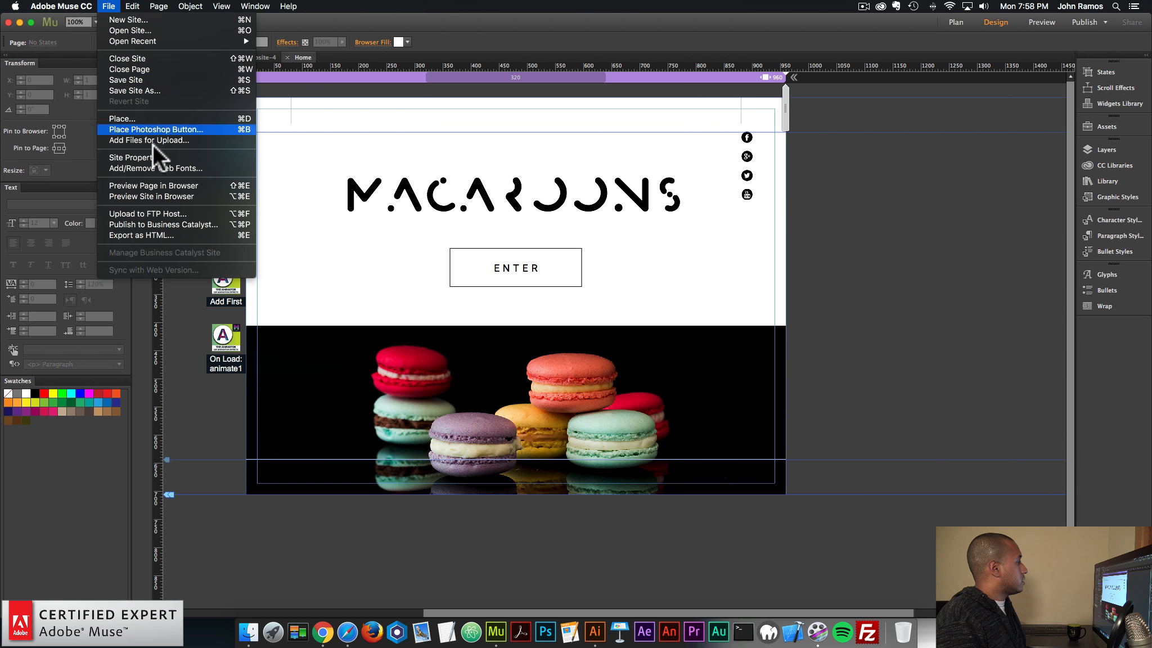
pyautogui.click(159, 185)
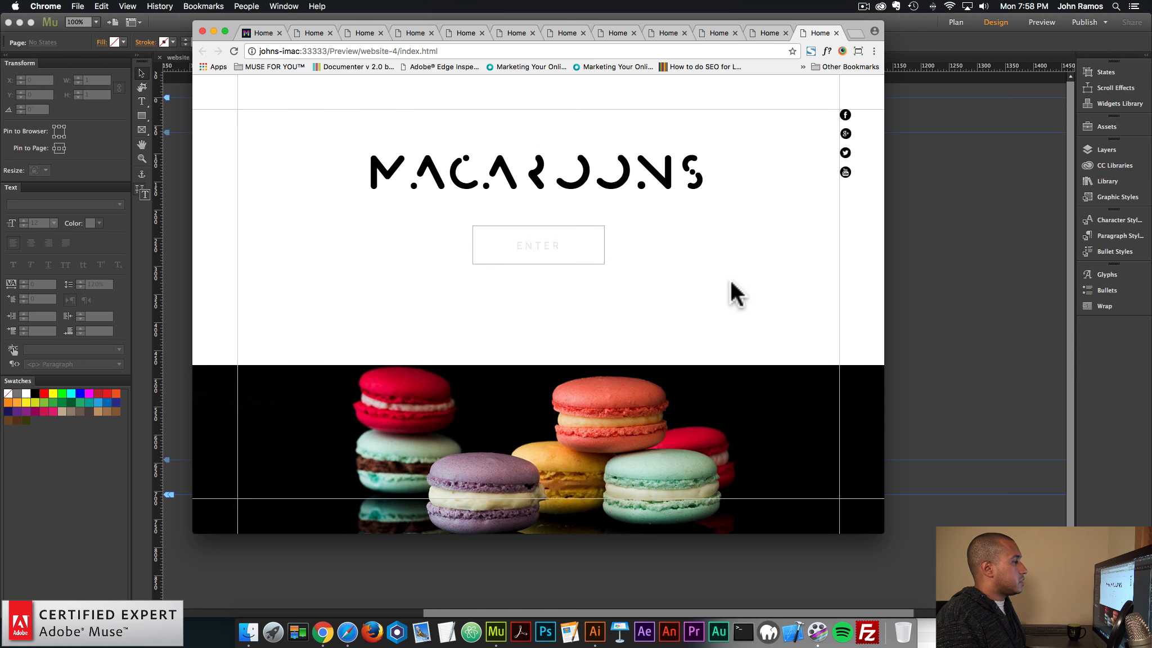
pyautogui.click(975, 311)
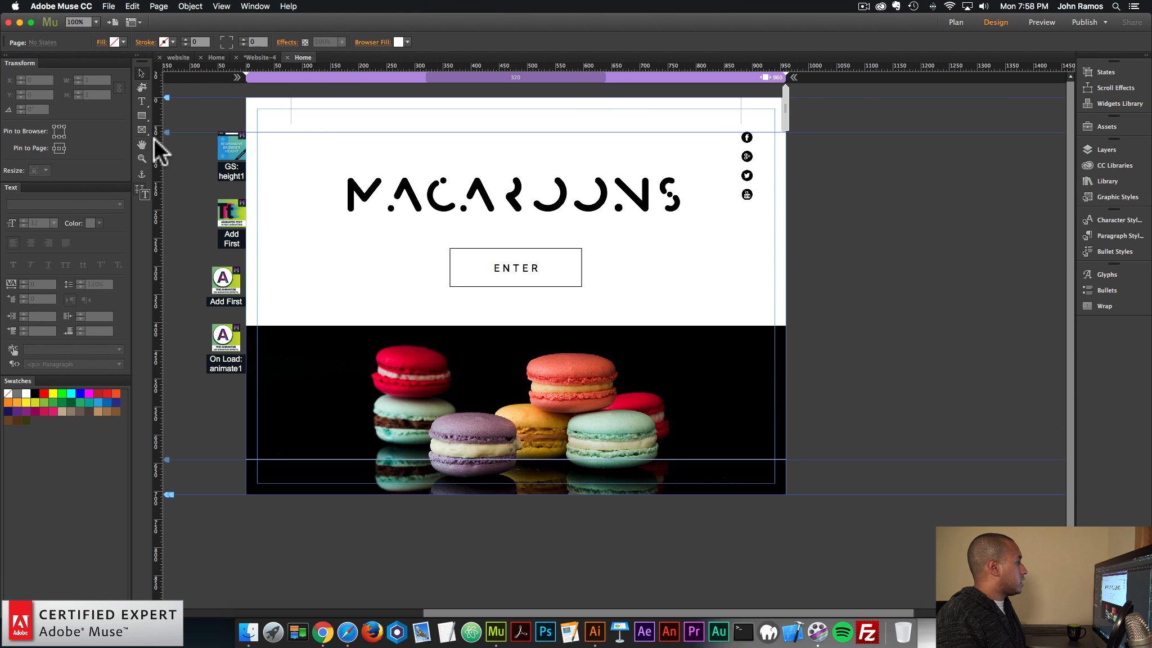
# Step: Add a text frame about 154 by 32 px beside the ENTER button, containing the word "delicious"
pyautogui.click(142, 101)
pyautogui.moveTo(315, 249); pyautogui.dragTo(403, 267)
pyautogui.write('delicious')
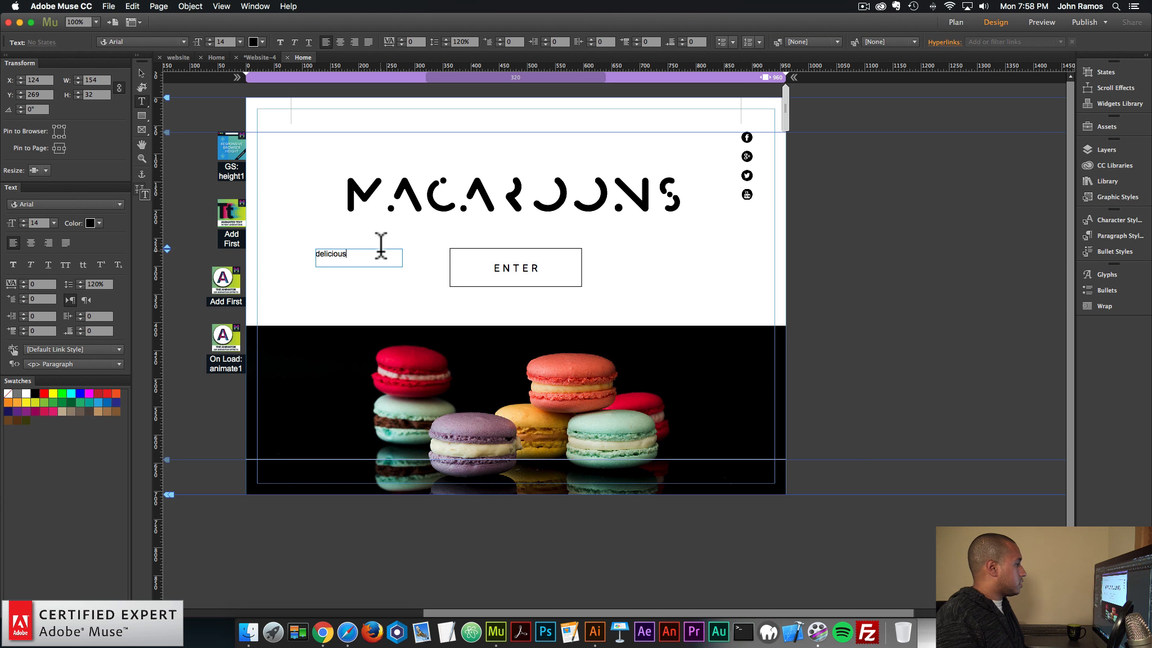
# Step: Set the "delicious" text to the Roboto font at size 18
pyautogui.press('super+a')
pyautogui.click(78, 199)
pyautogui.write('robot')
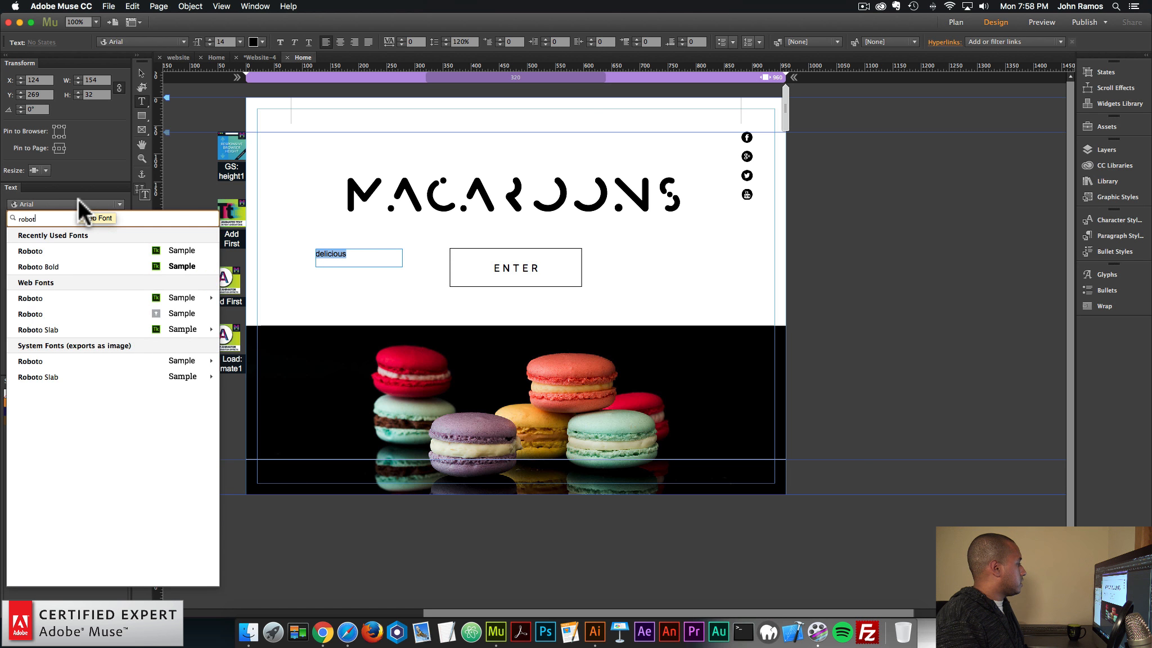
pyautogui.click(46, 251)
pyautogui.click(53, 223)
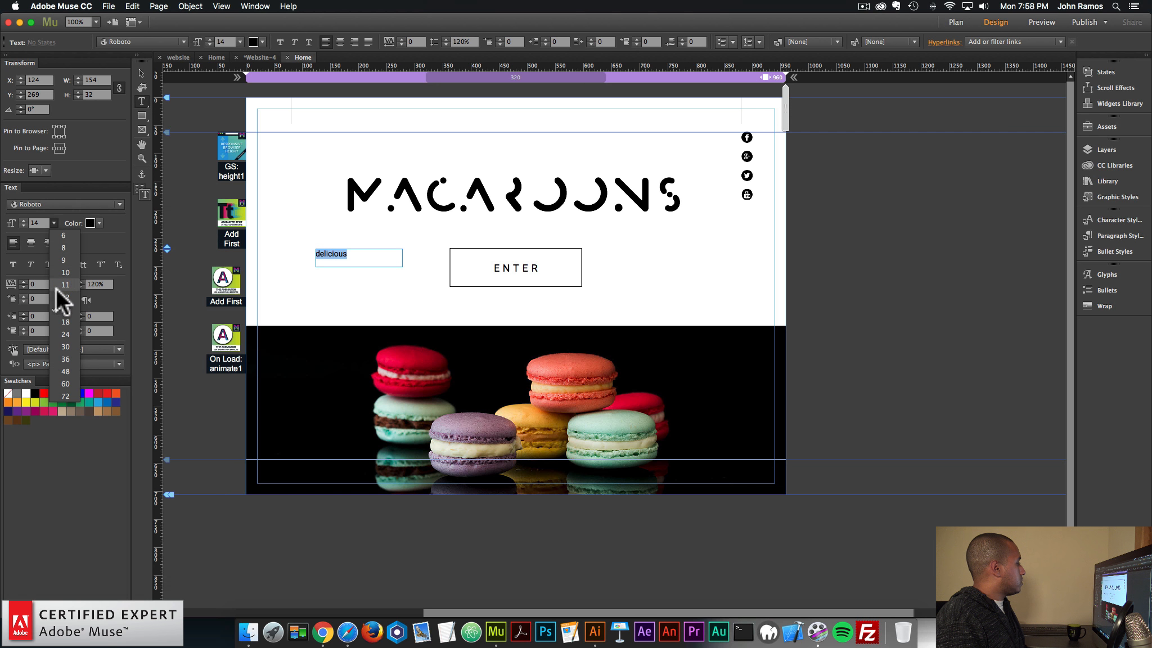
pyautogui.click(58, 318)
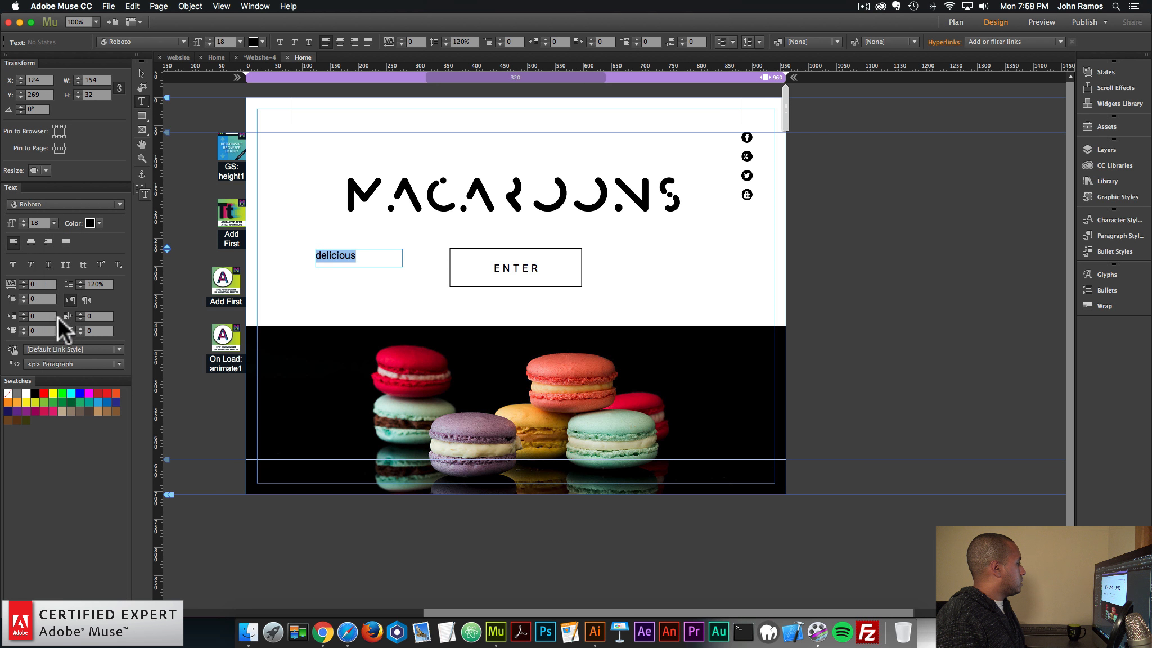
# Step: Set the letter spacing of the "delicious" text to 4
pyautogui.click(60, 263)
pyautogui.click(60, 263)
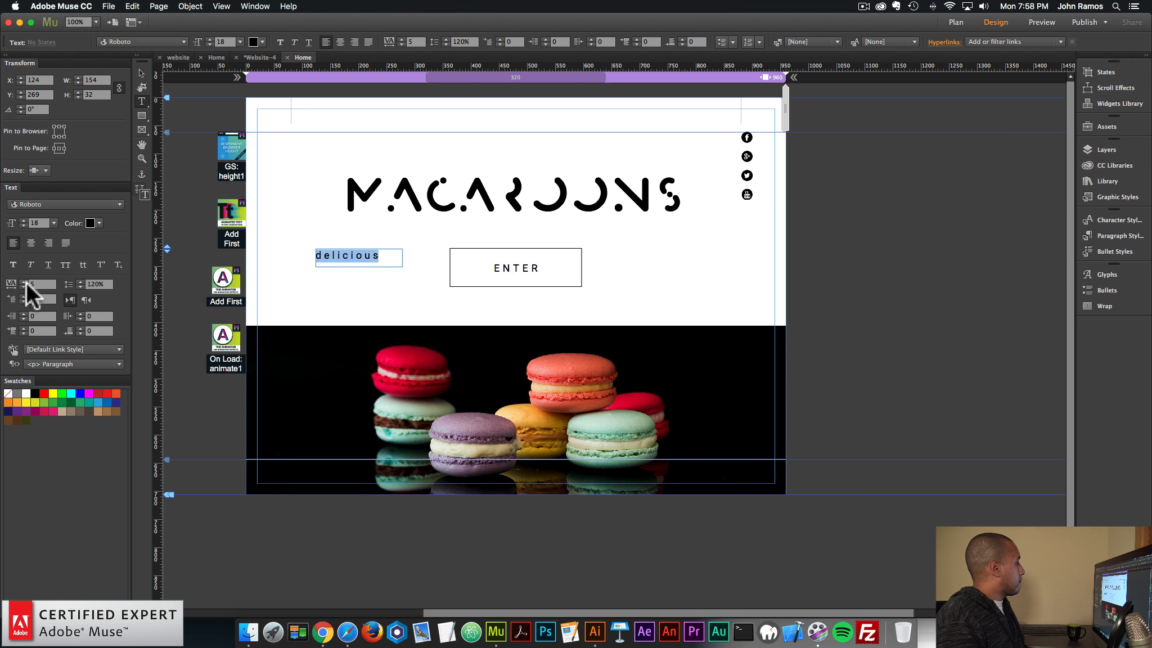
pyautogui.click(141, 71)
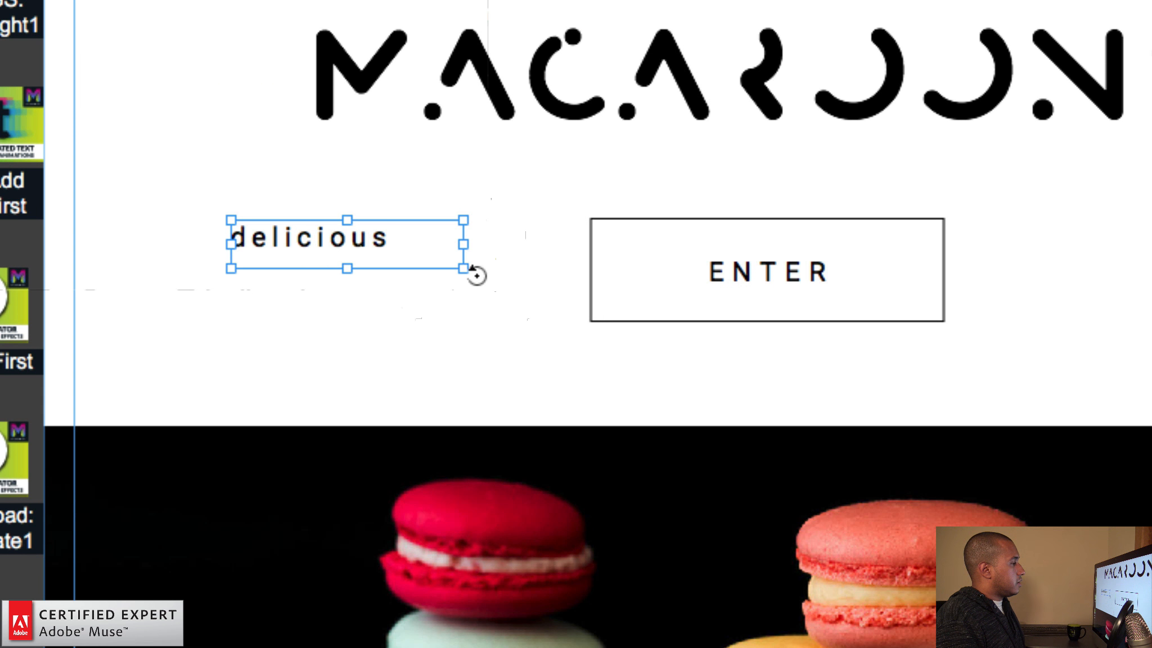
# Step: Rotate the "delicious" text frame to 90° and move it beside the page's left vertical line
pyautogui.moveTo(474, 275); pyautogui.dragTo(361, 129)
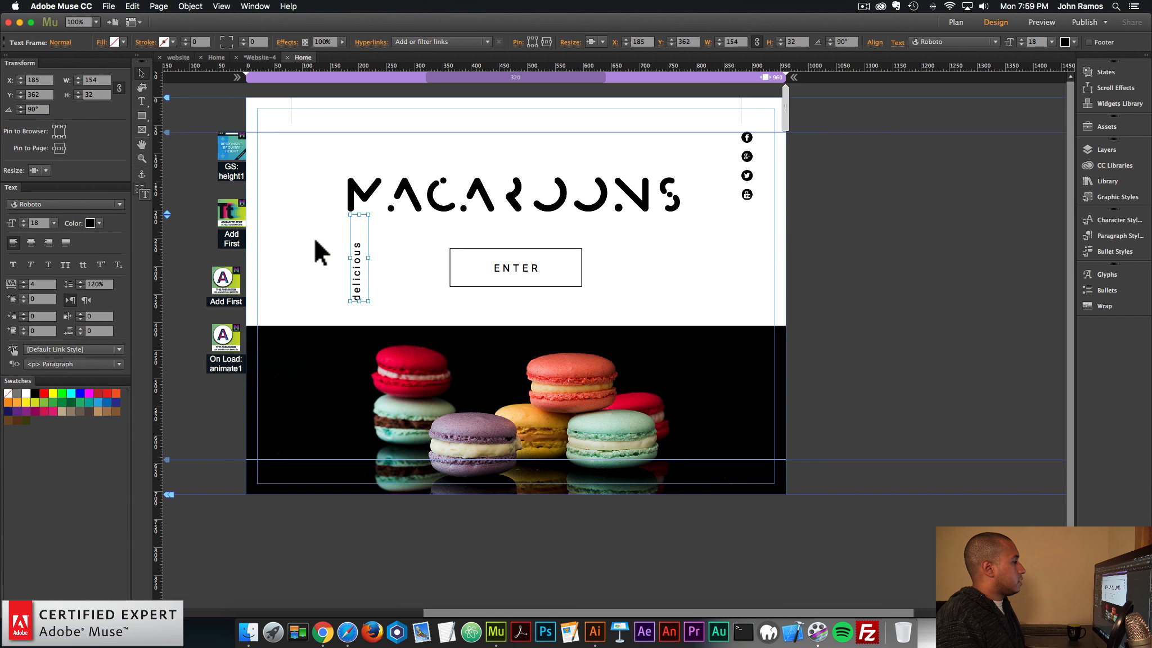
pyautogui.click(227, 190)
pyautogui.click(361, 253)
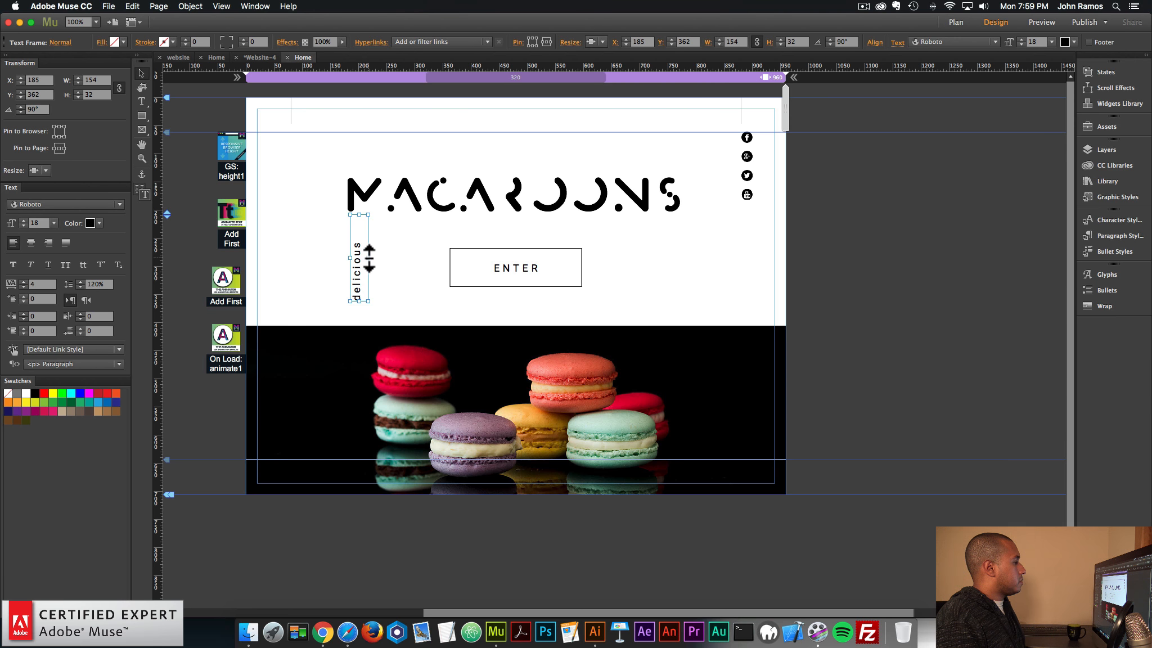
pyautogui.moveTo(369, 259); pyautogui.dragTo(286, 251)
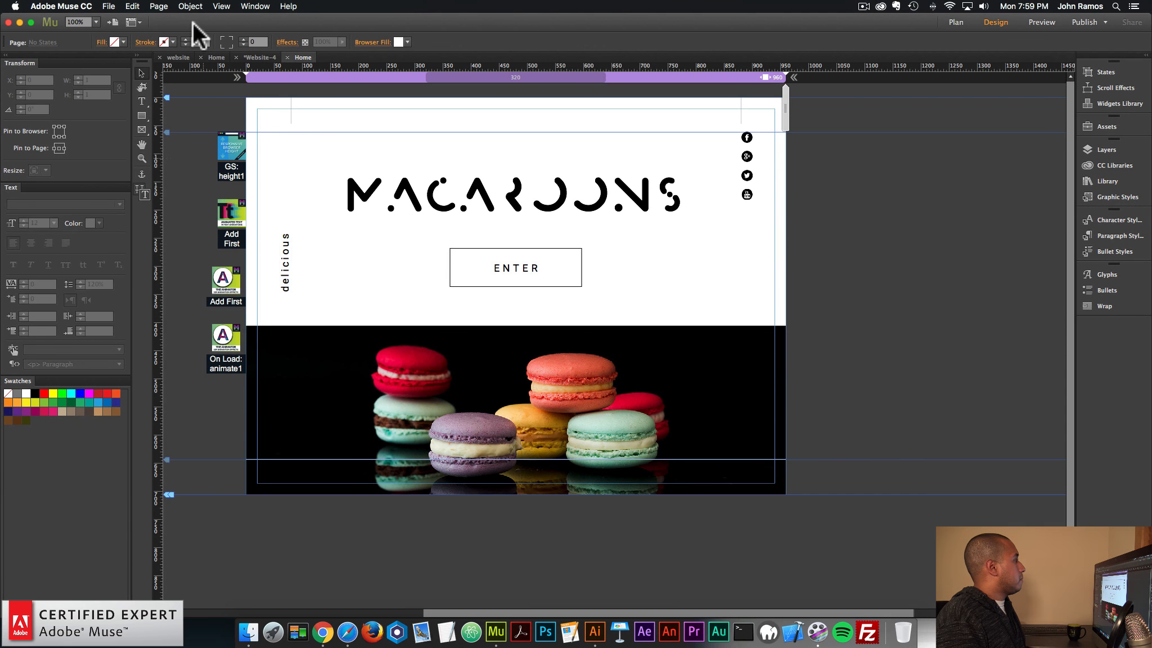
# Step: Preview the page in the browser to check the position of the rotated "delicious" text, and return to the Muse design
pyautogui.click(108, 7)
pyautogui.click(141, 196)
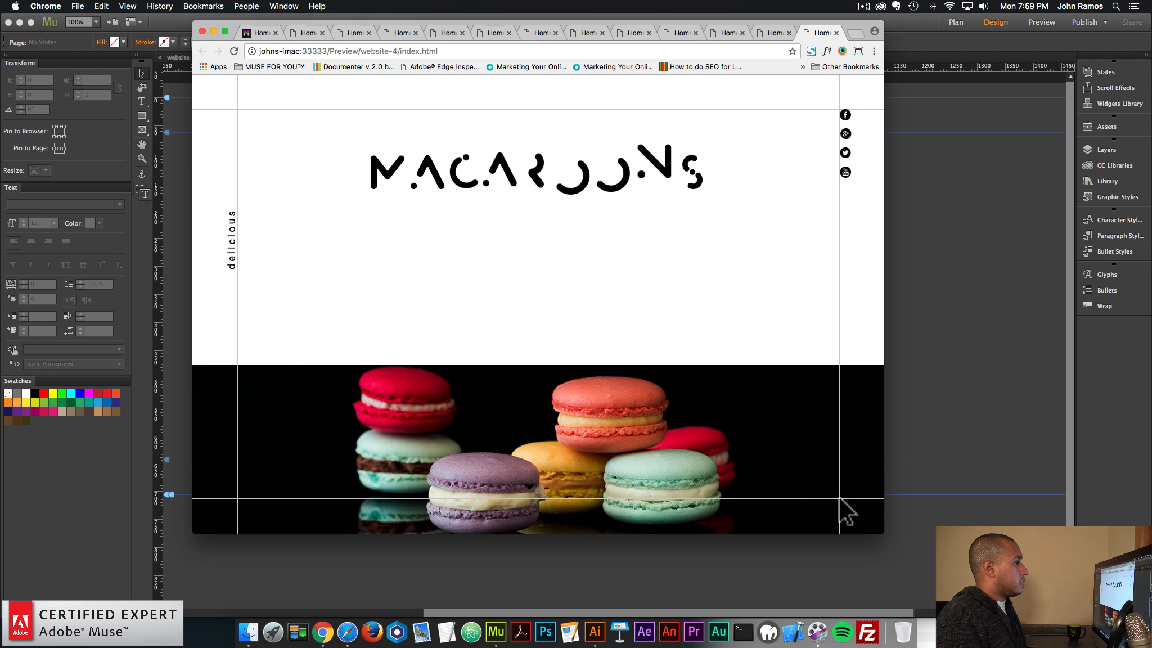
pyautogui.click(931, 259)
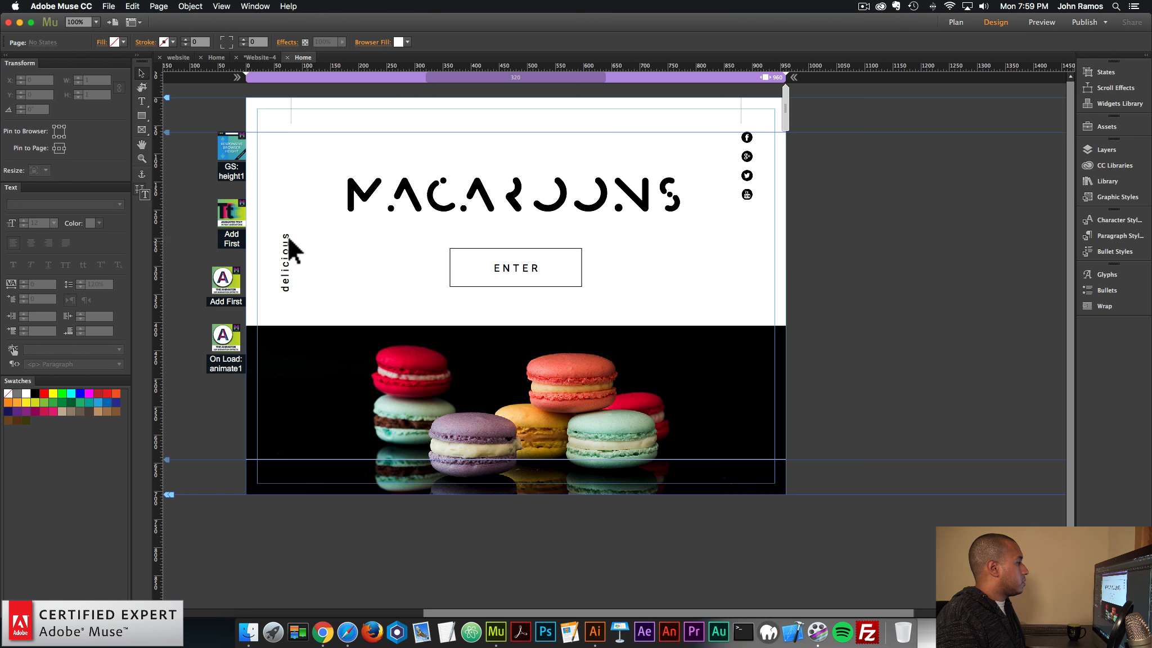
# Step: Move the "delicious" text slightly lower along the left vertical line and preview the page in the browser
pyautogui.moveTo(288, 238); pyautogui.dragTo(286, 267)
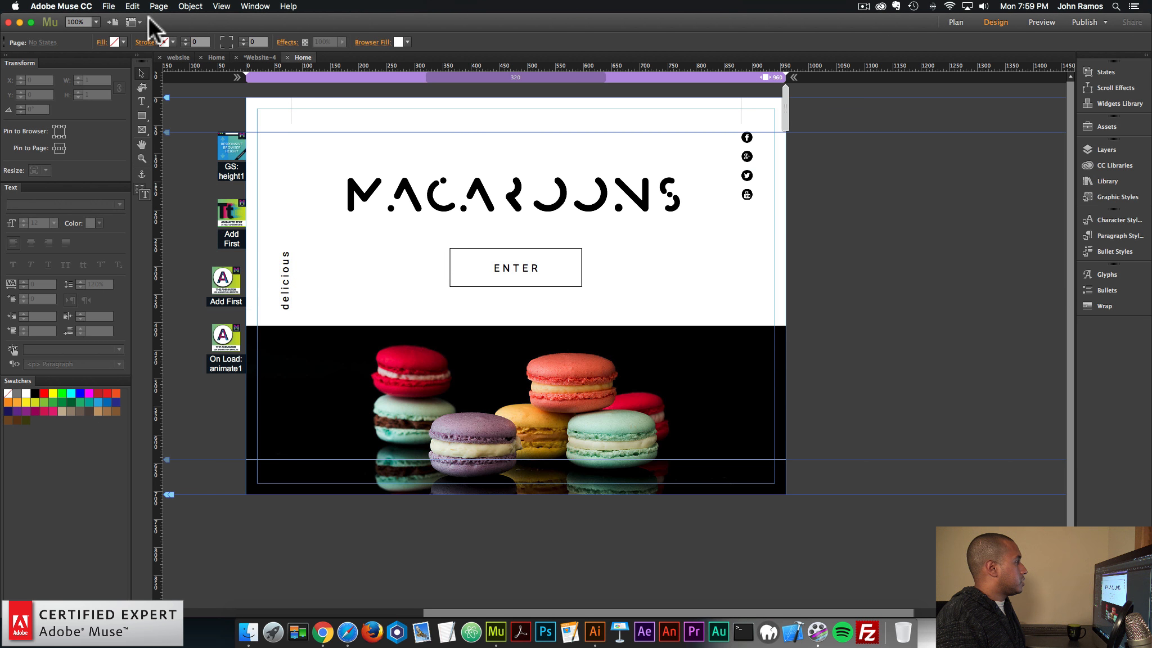
pyautogui.click(109, 6)
pyautogui.click(146, 186)
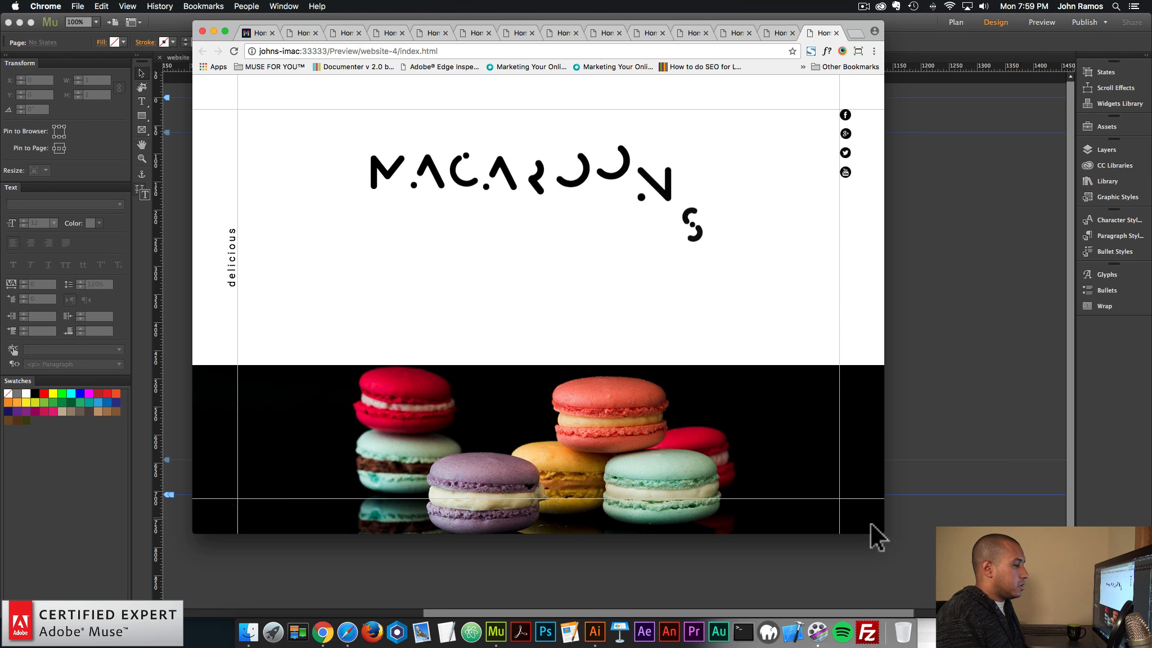
# Step: Resize the browser window smaller and larger to check how the page's lines, image, icons and text adapt
pyautogui.moveTo(882, 533); pyautogui.dragTo(881, 476)
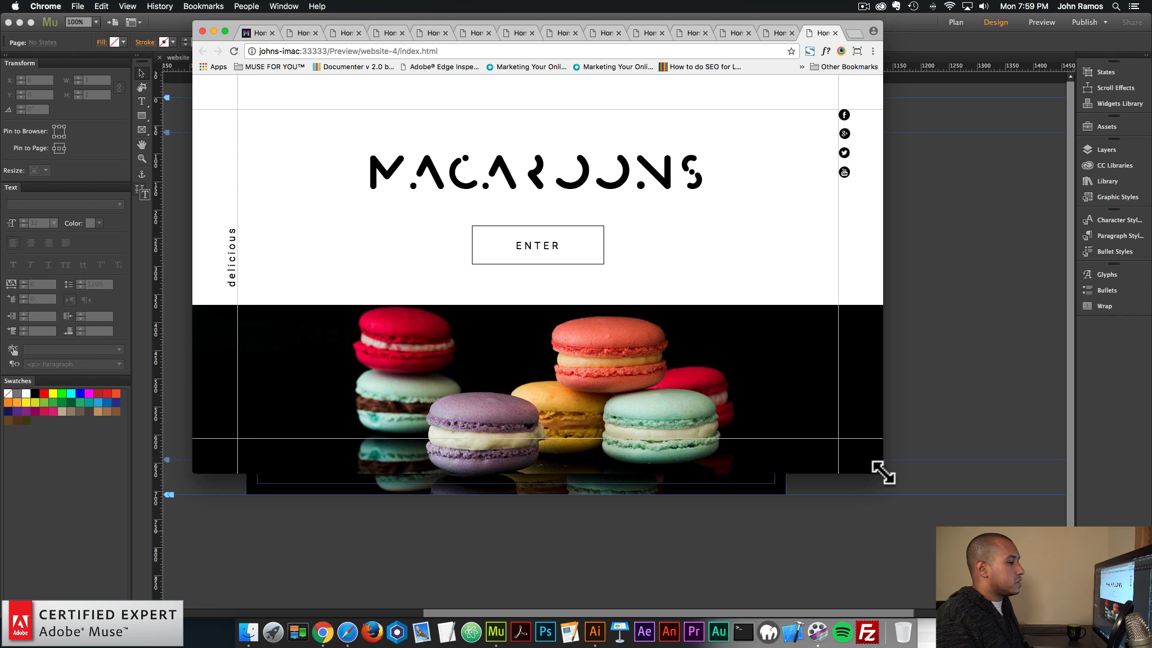
pyautogui.moveTo(877, 464); pyautogui.dragTo(948, 527)
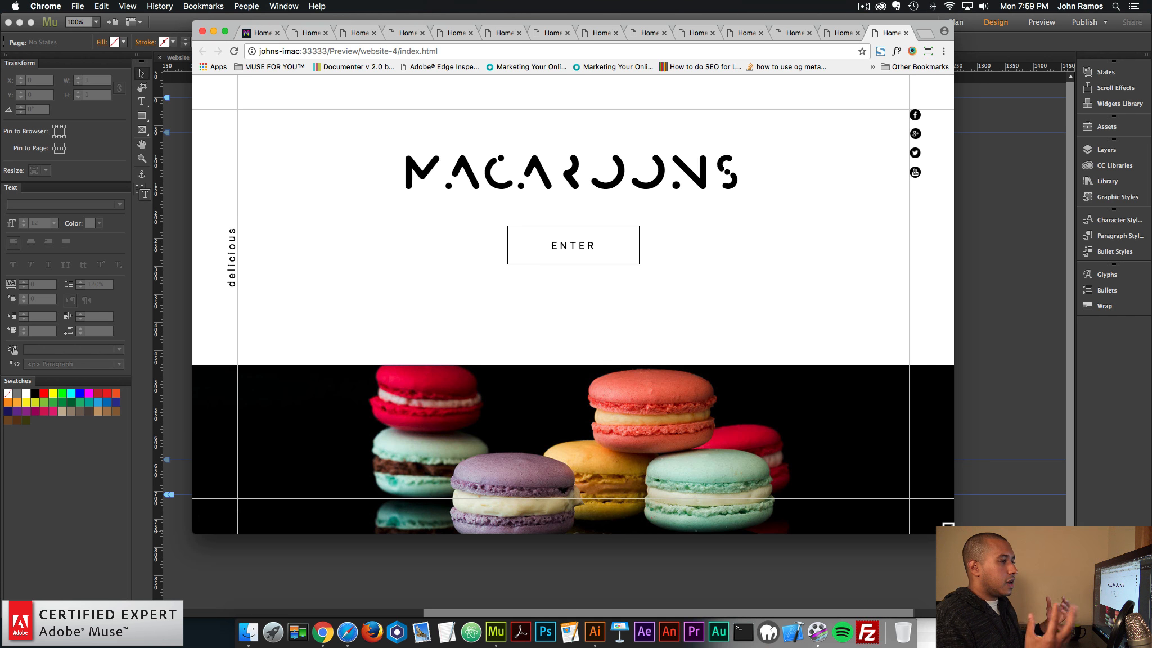
pyautogui.moveTo(949, 527); pyautogui.dragTo(1002, 574)
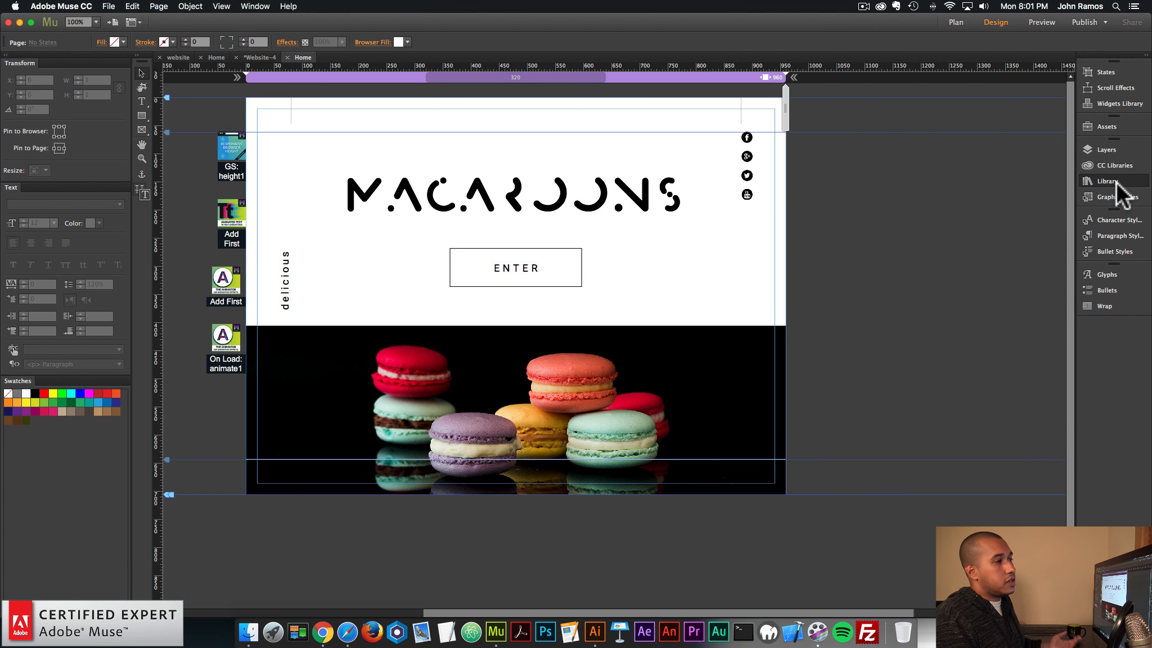
# Step: Find "font smoother" in the Muse library and place the Font Smoother Light Widget outside the page, below the other widgets
pyautogui.click(1113, 181)
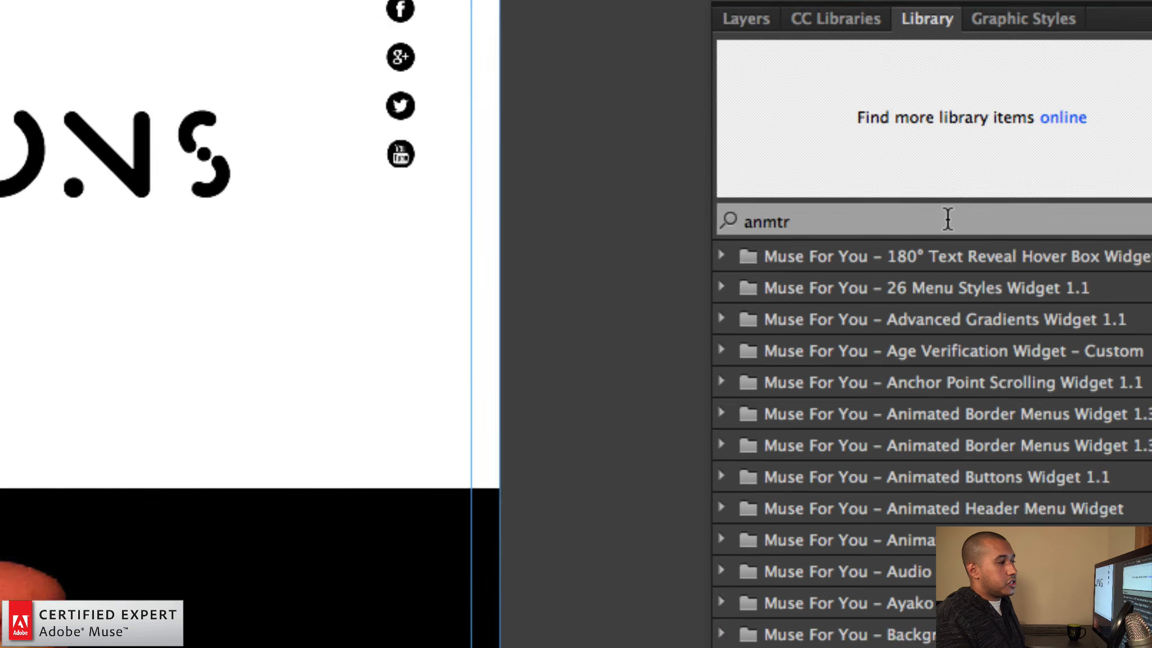
pyautogui.moveTo(969, 220); pyautogui.dragTo(868, 215)
pyautogui.write('font smoother')
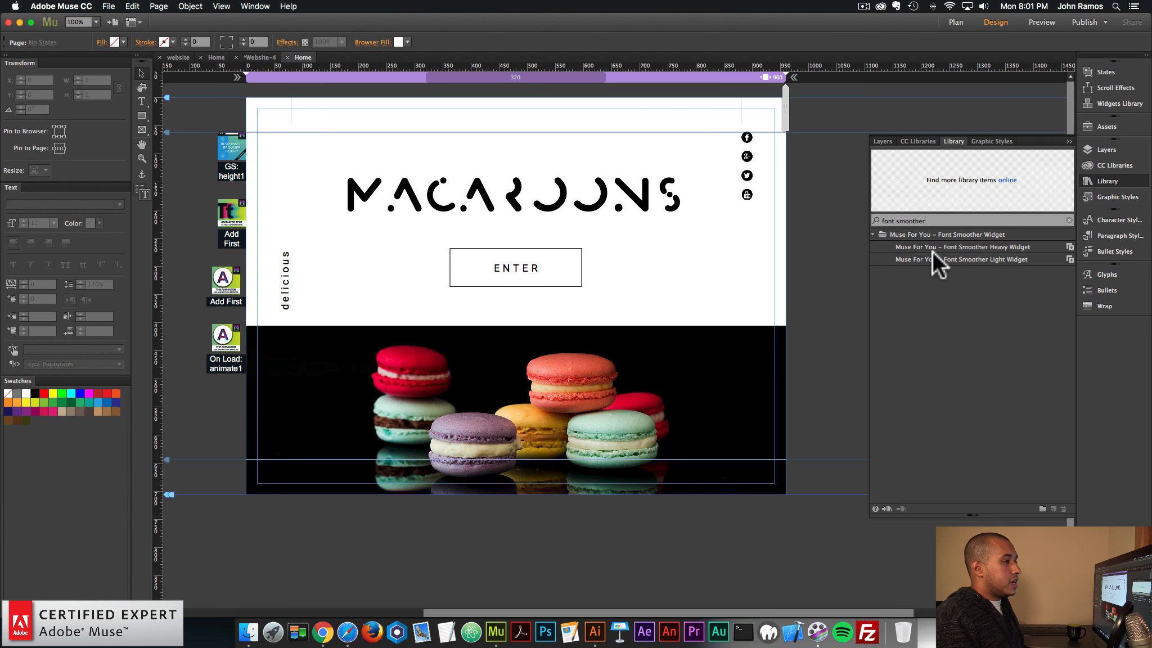
pyautogui.click(904, 290)
pyautogui.moveTo(925, 255); pyautogui.dragTo(221, 403)
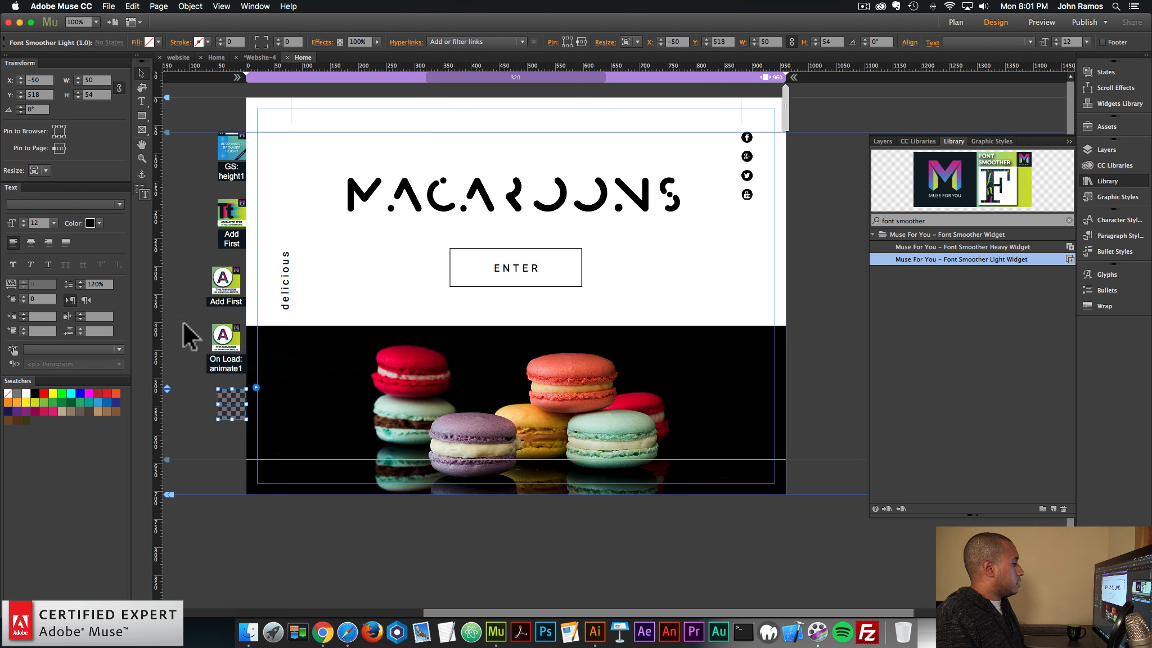
pyautogui.click(180, 301)
# Step: Preview the page in the browser, test the ENTER button's hyperlink, and go back to the Macaroons page
pyautogui.click(108, 8)
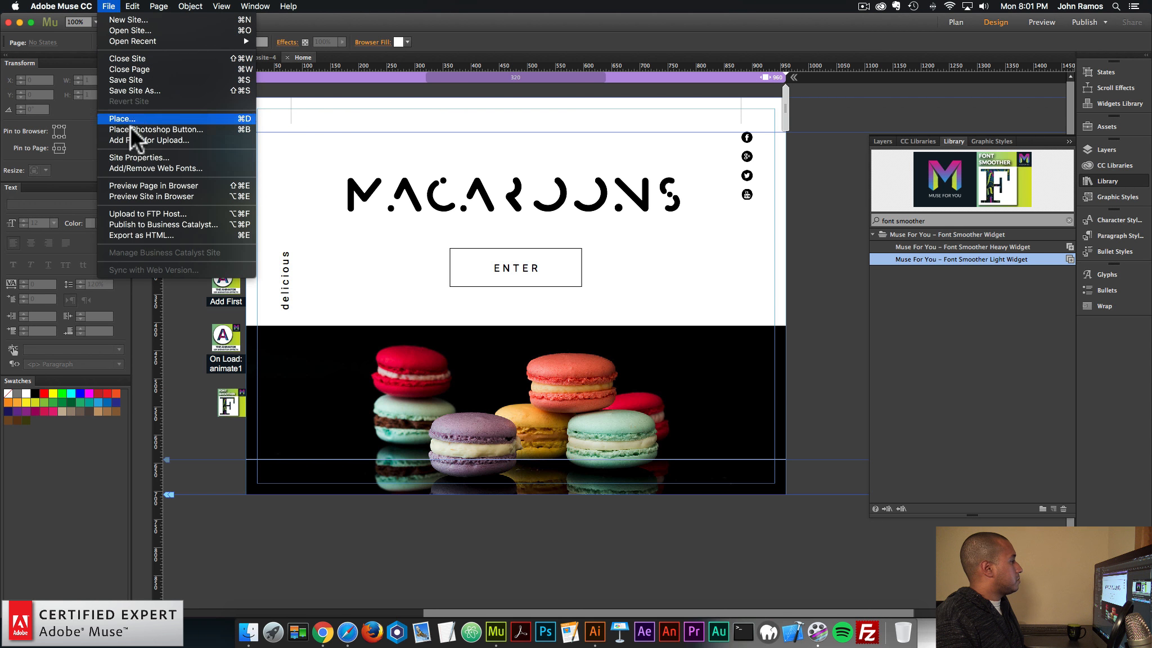
pyautogui.click(134, 182)
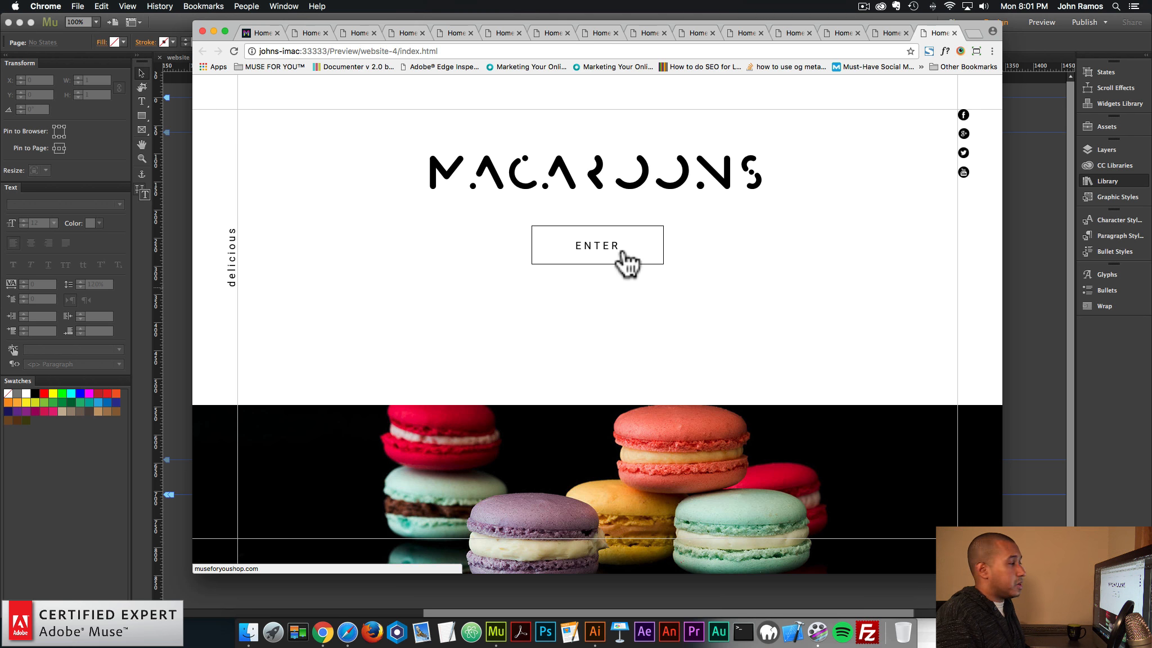
pyautogui.click(590, 257)
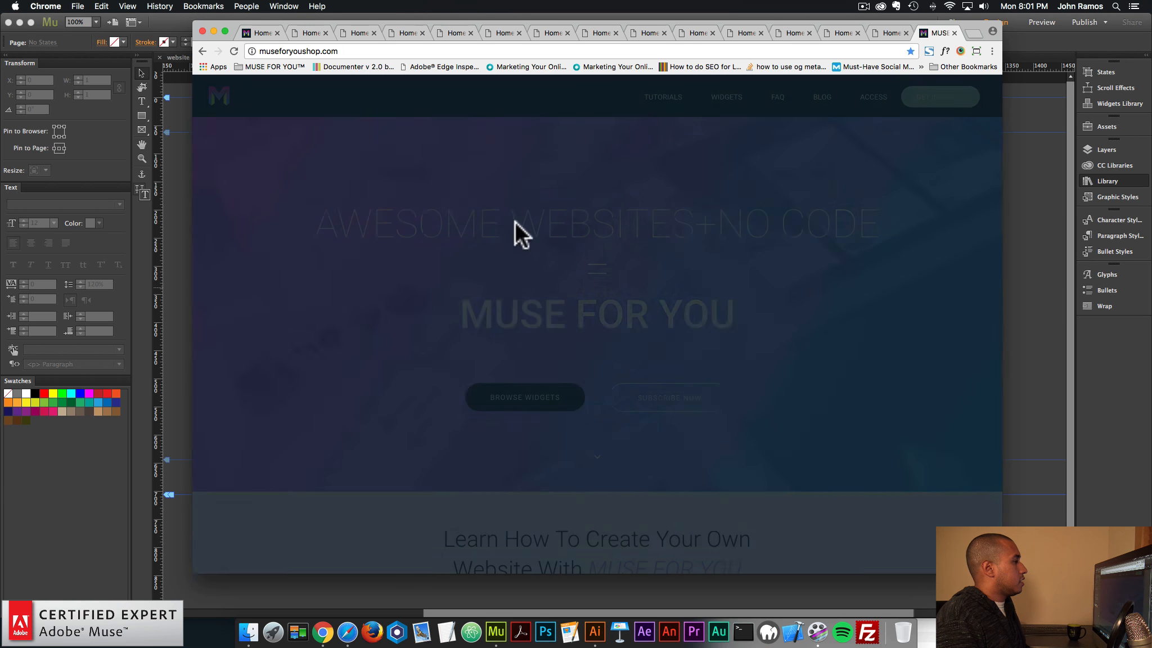
pyautogui.click(203, 52)
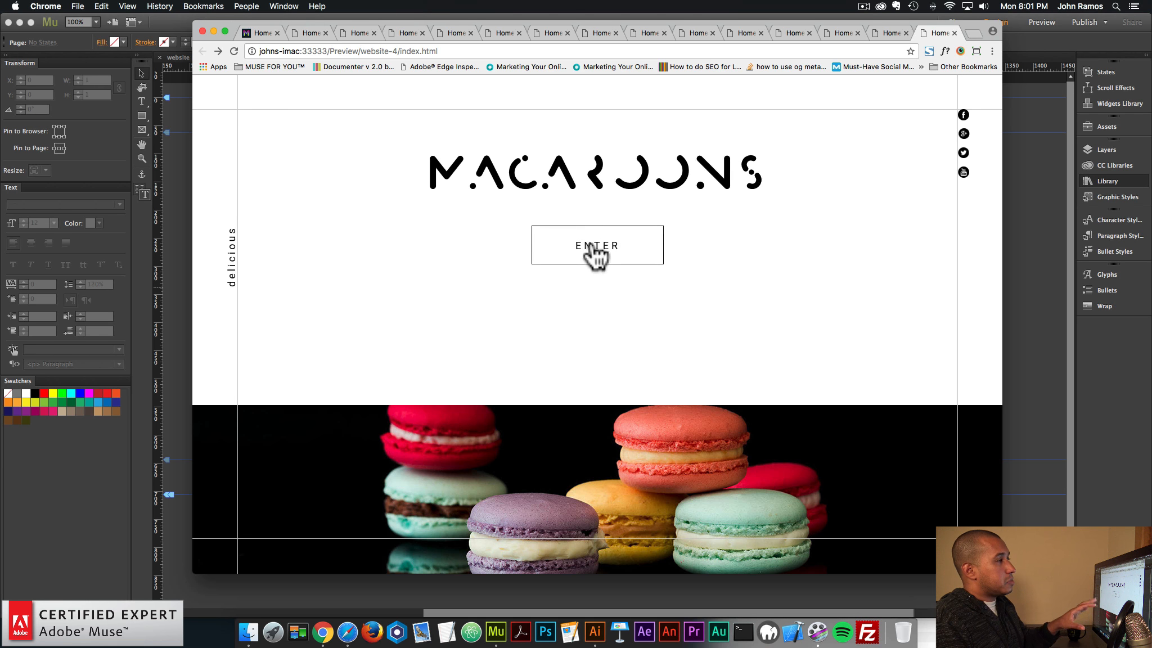
# Step: Open museforyoushop.com in a new browser tab and follow the subscription offer to the widget shop
pyautogui.click(973, 33)
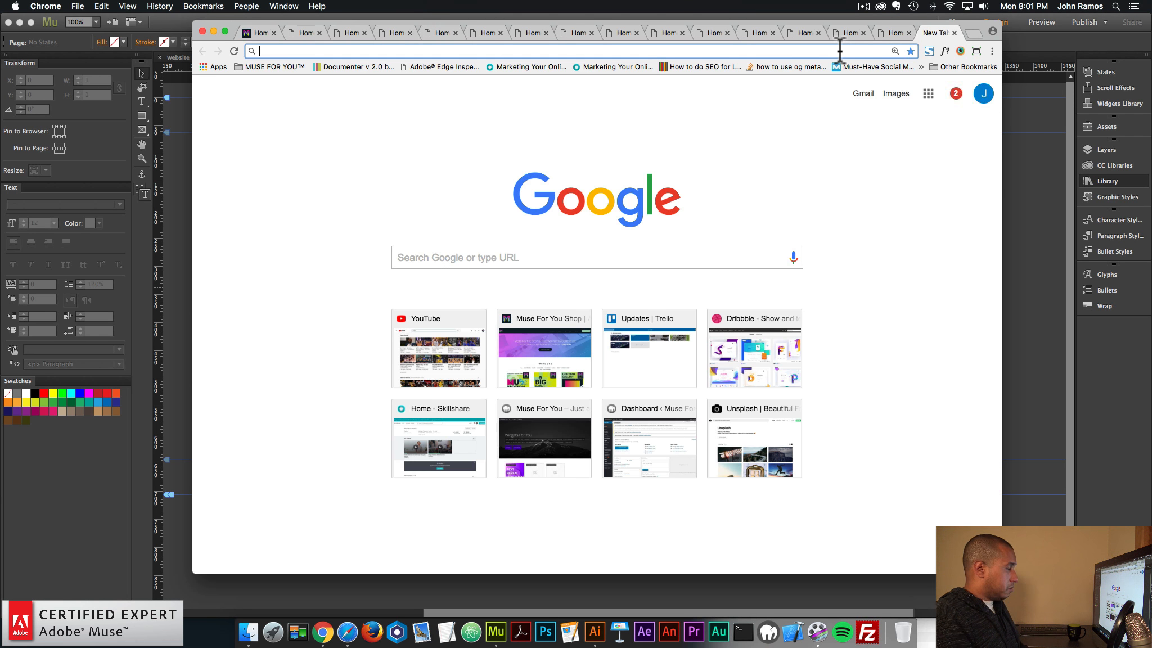
pyautogui.write('museforyoushop.com')
pyautogui.press('Return')
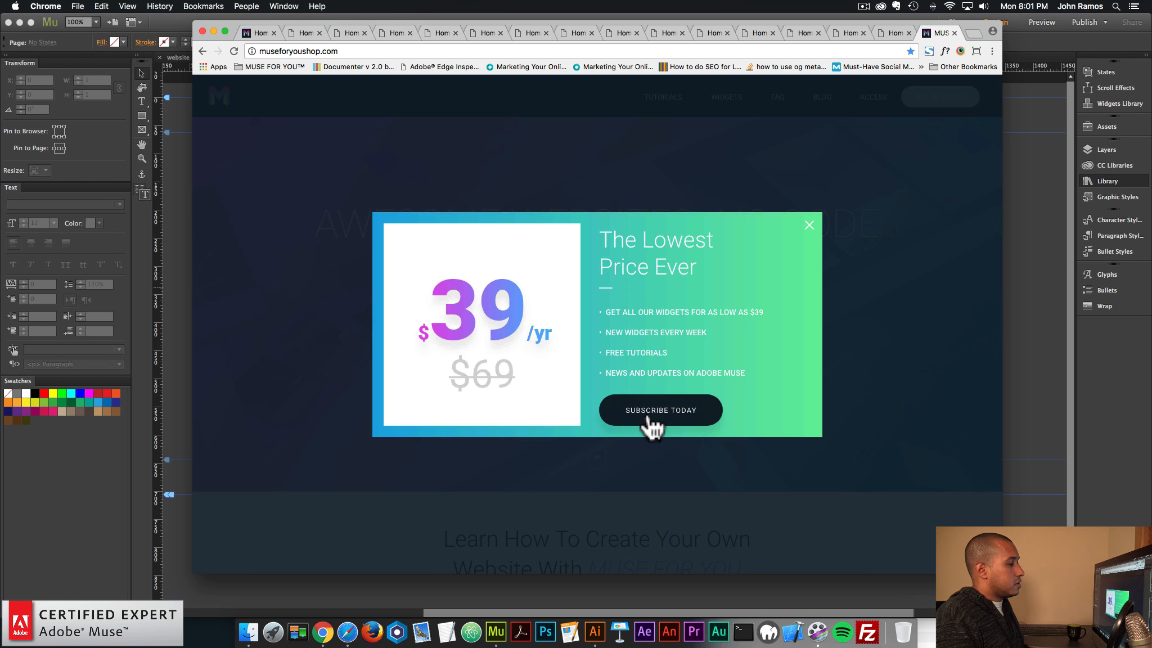
pyautogui.click(648, 419)
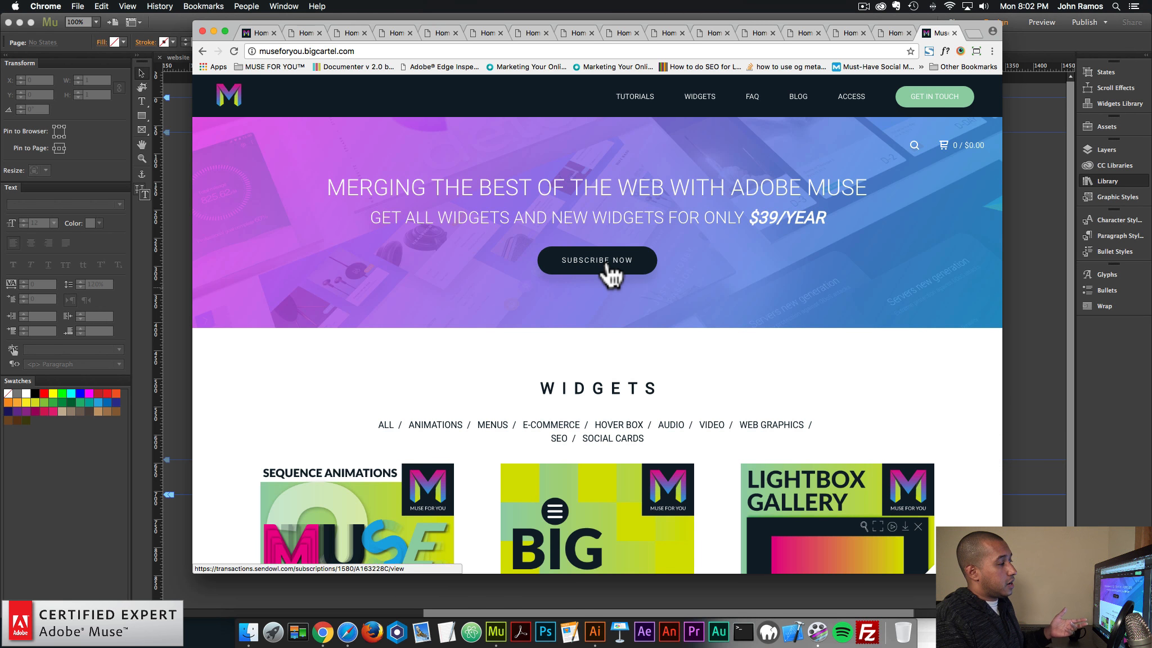
# Step: Browse the shop's widget catalogue and open the product page of The Animator Widget
pyautogui.scroll(-15, 609, 269)
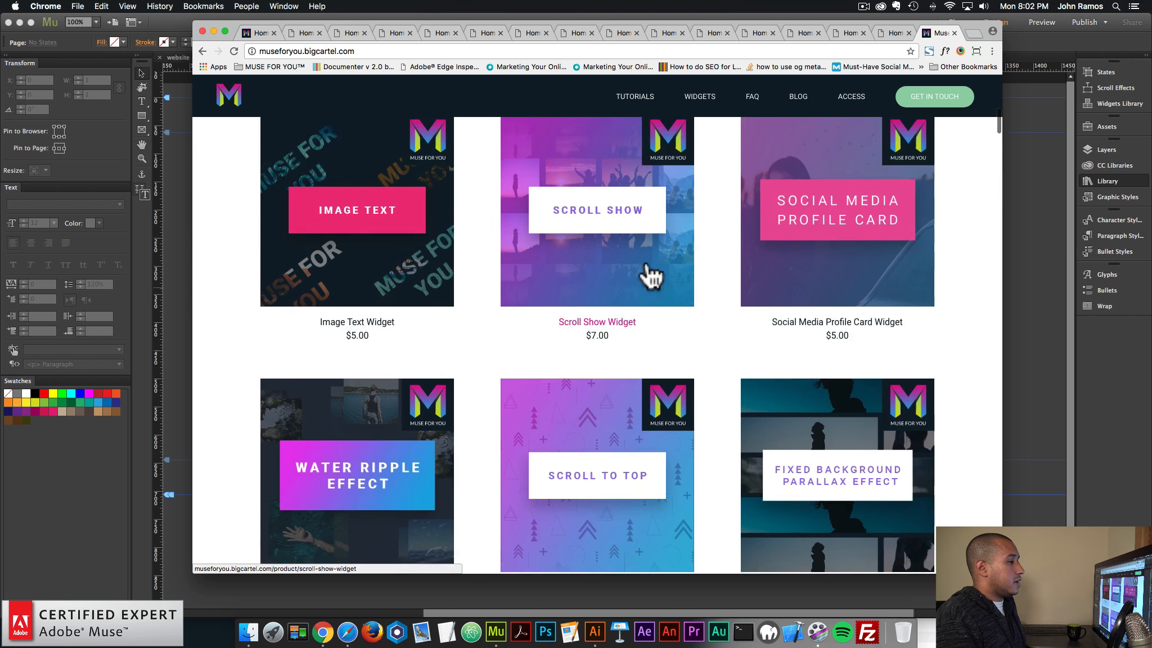
pyautogui.scroll(-12, 652, 274)
pyautogui.scroll(5, 654, 241)
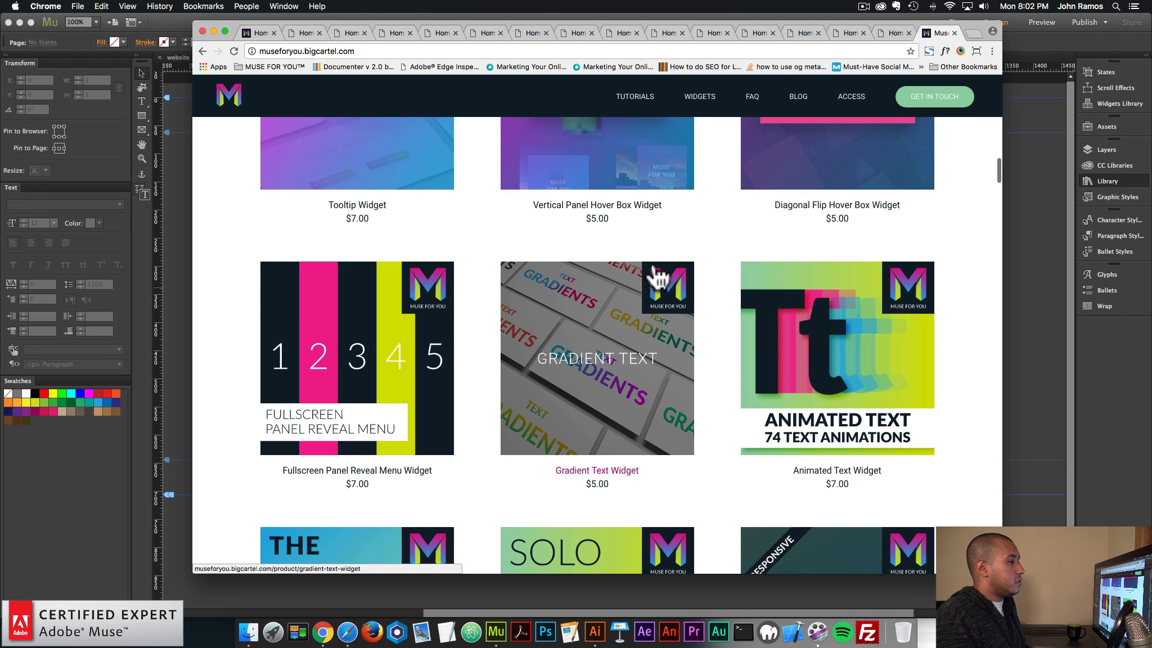
pyautogui.scroll(-10, 838, 371)
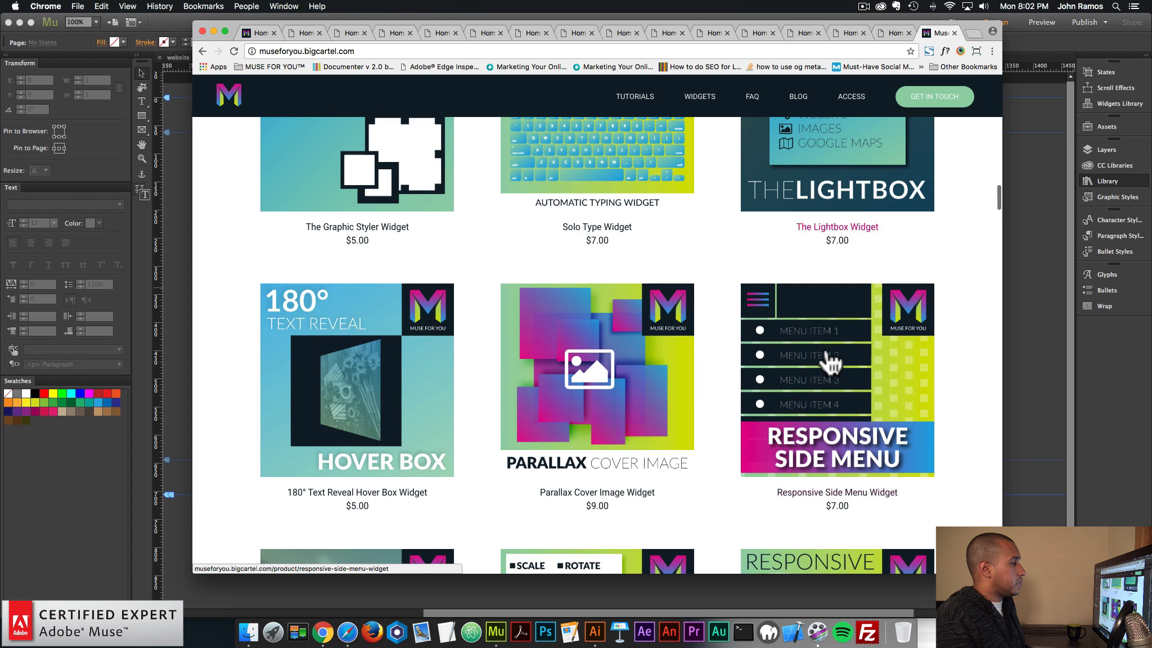
pyautogui.scroll(-15, 825, 360)
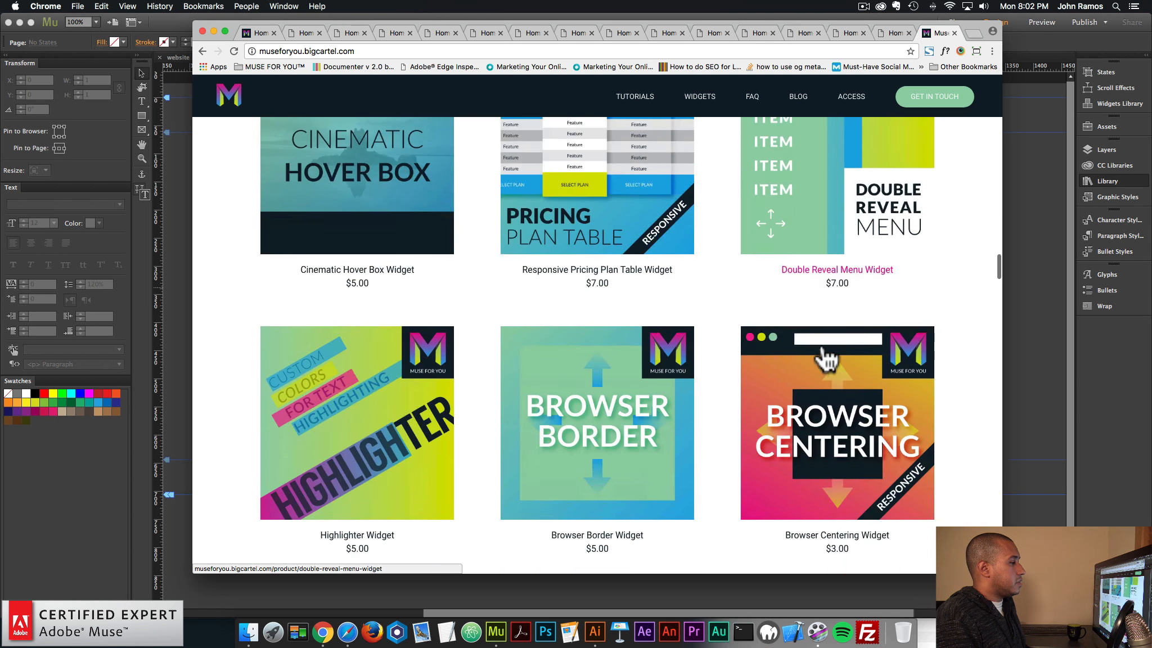
pyautogui.scroll(-13, 826, 360)
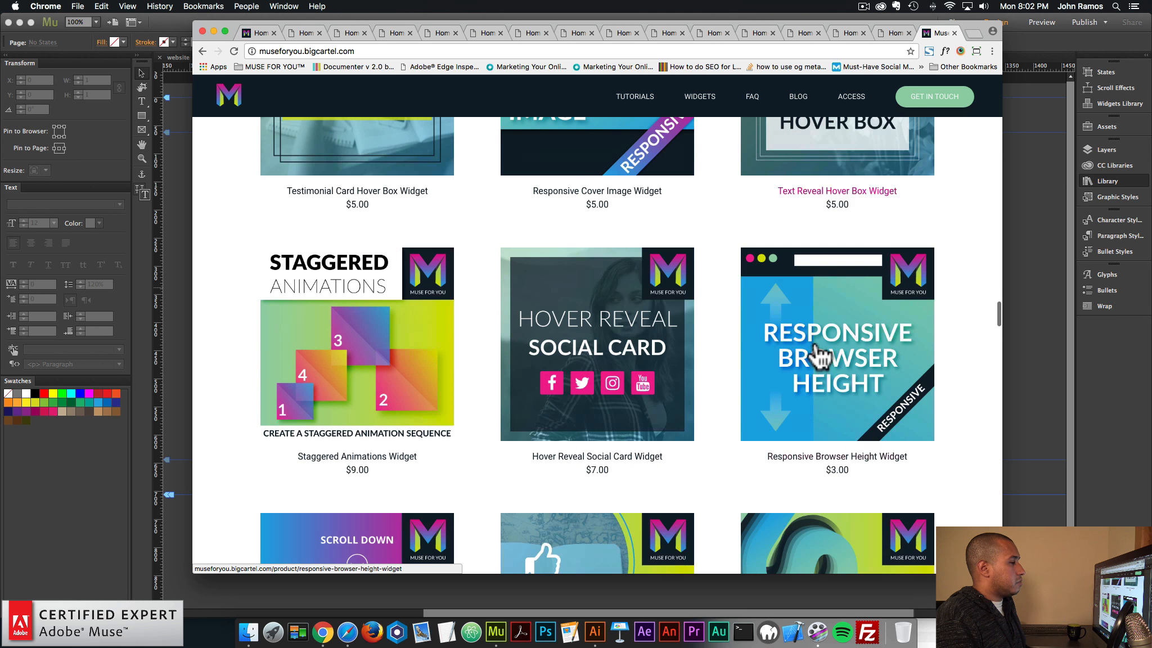
pyautogui.scroll(9, 639, 355)
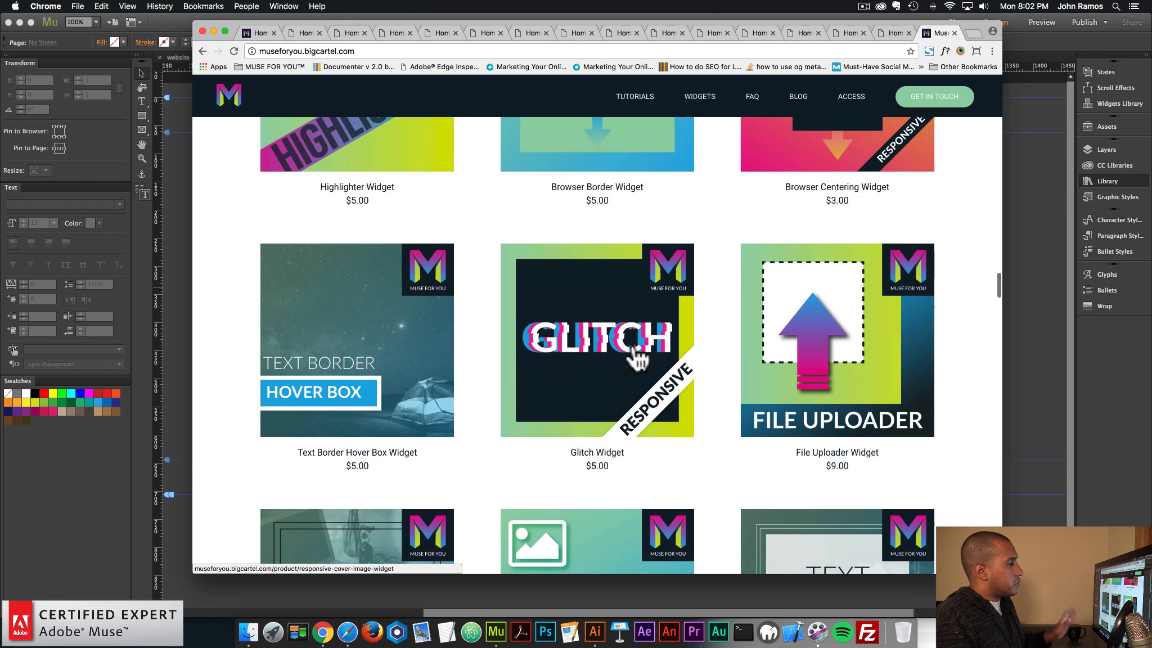
pyautogui.scroll(-10, 648, 329)
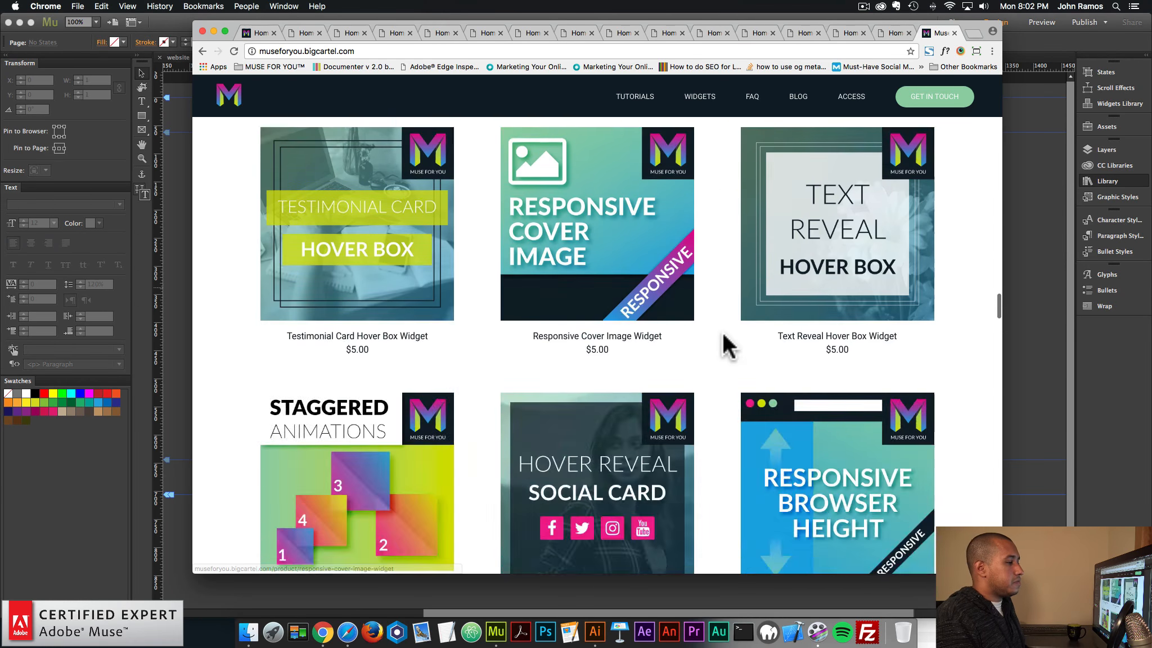
pyautogui.scroll(20, 636, 354)
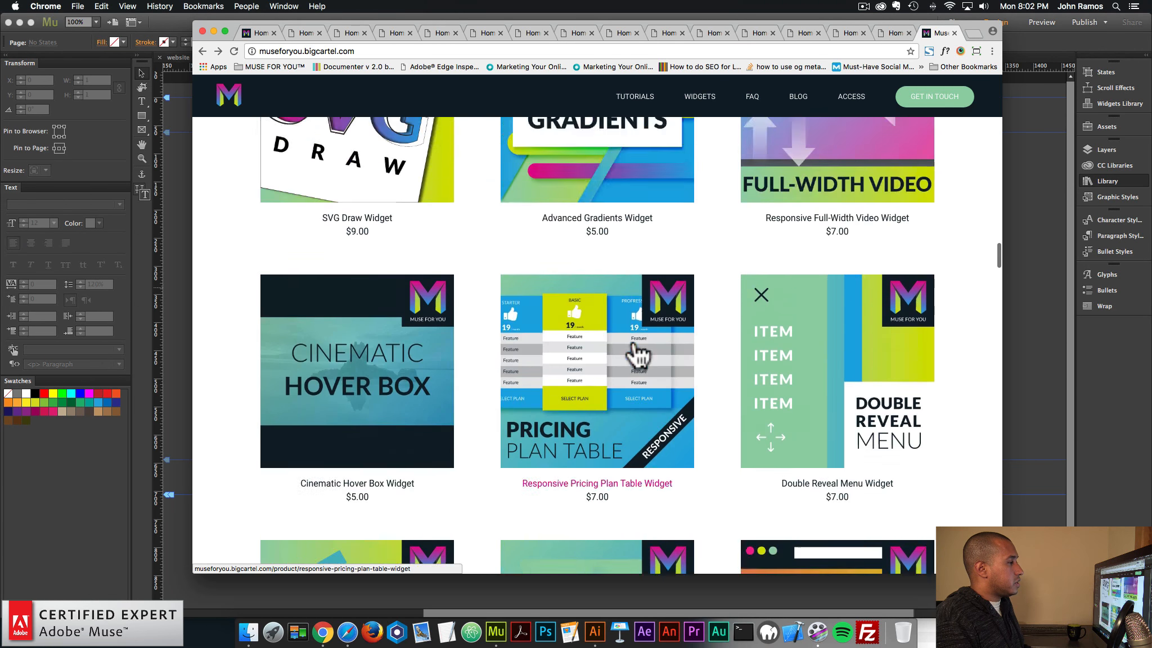
pyautogui.scroll(9, 636, 355)
pyautogui.scroll(-8, 635, 352)
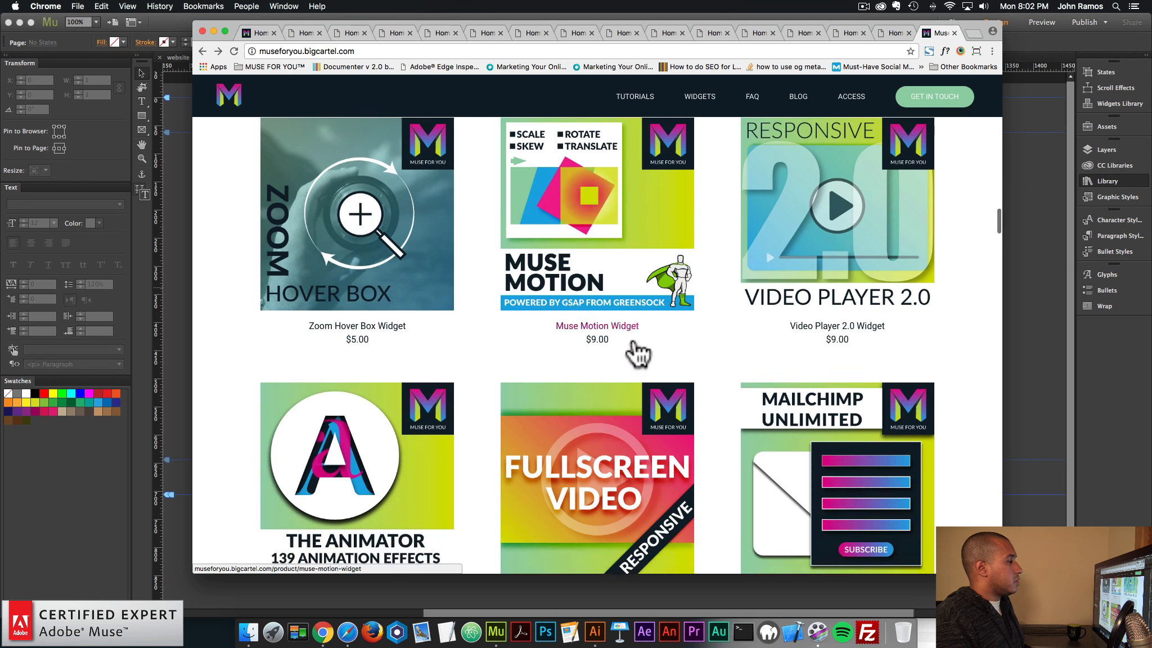
pyautogui.click(346, 323)
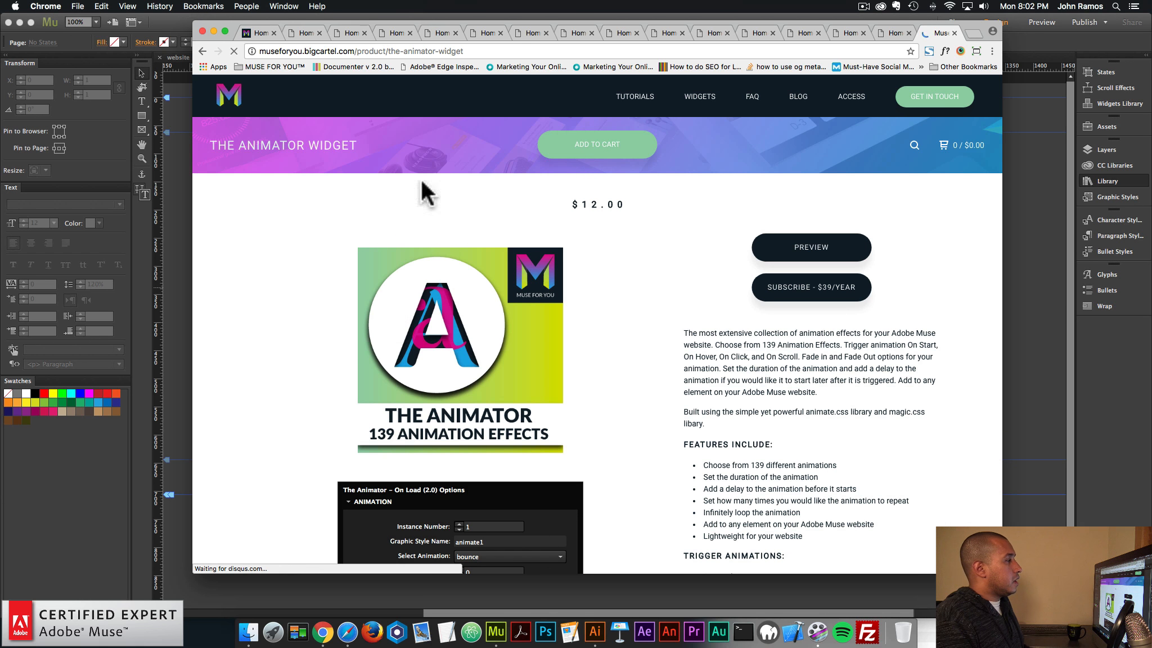